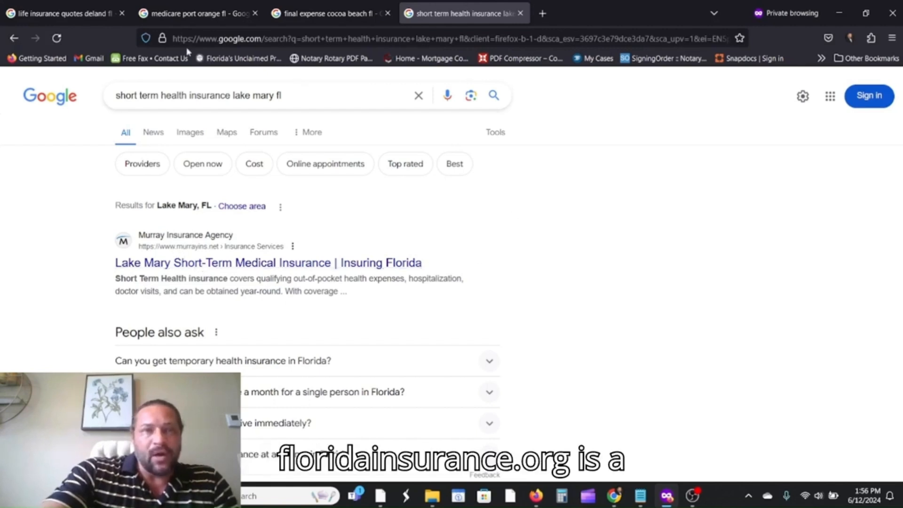
Show the Google results for 'life insurance quotes deland fl'.
{"action": "left_click", "coordinate": [93, 16]}
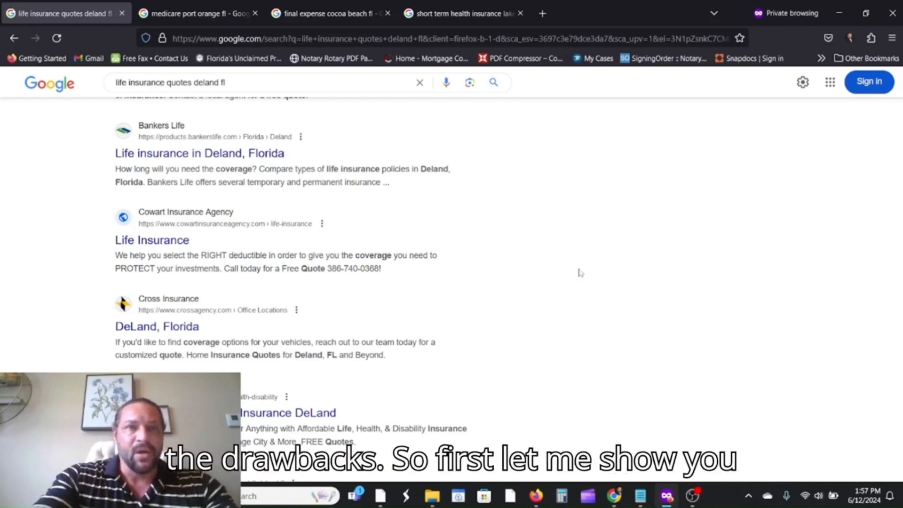
{"action": "left_click", "coordinate": [691, 495]}
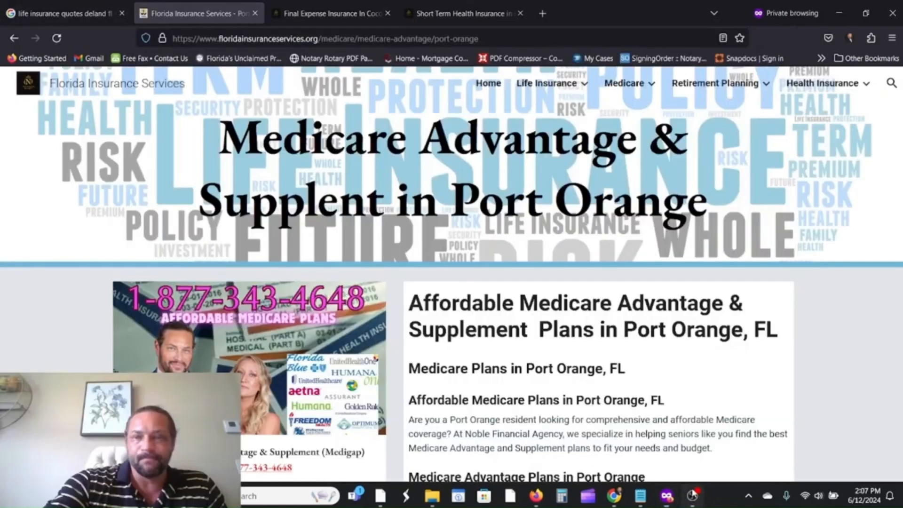
{"action": "left_click", "coordinate": [692, 495]}
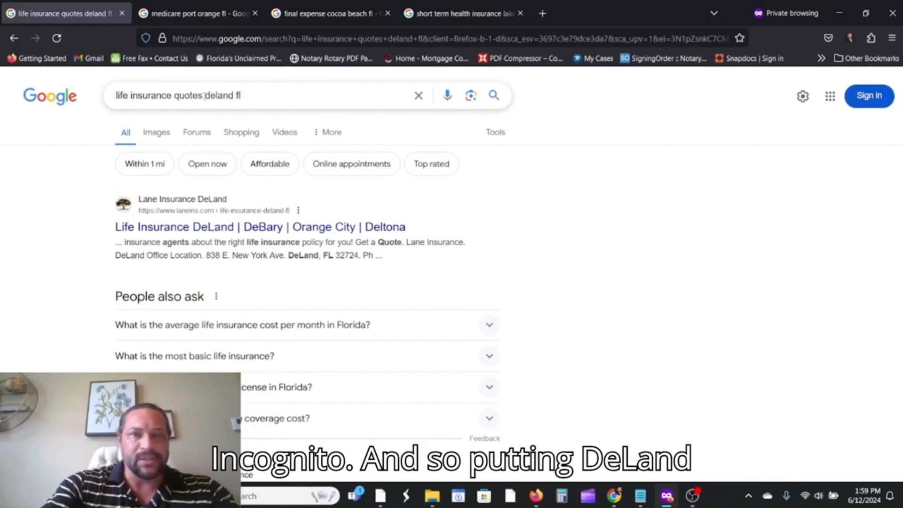
{"action": "left_click", "coordinate": [253, 95]}
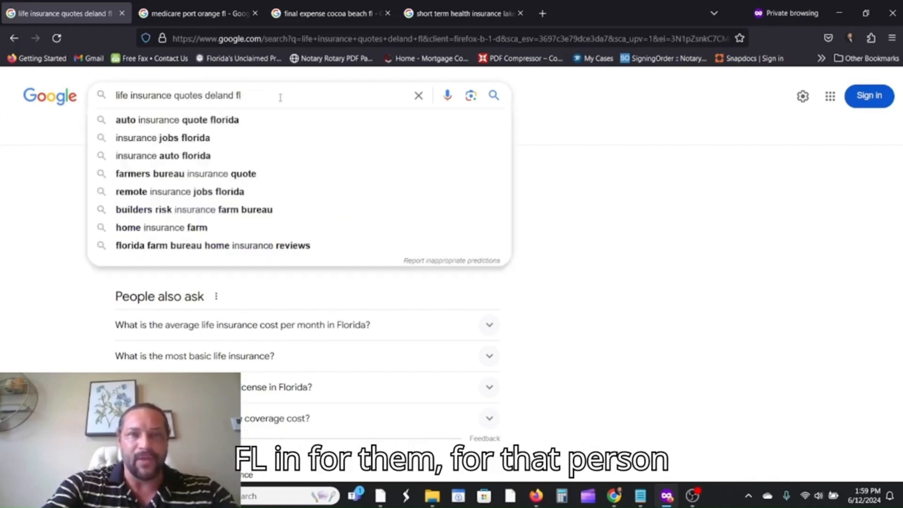
{"action": "left_click", "coordinate": [591, 121]}
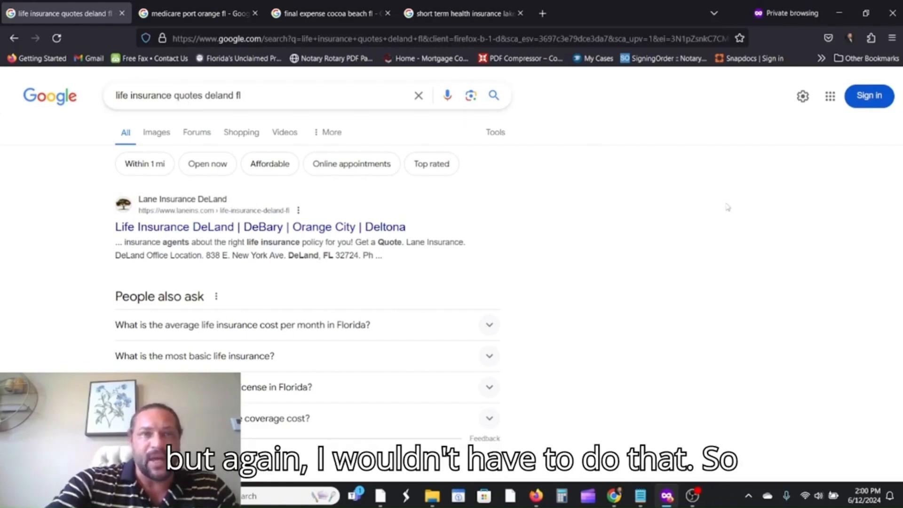
{"action": "scroll", "coordinate": [732, 184], "scroll_direction": "down", "scroll_amount": 2}
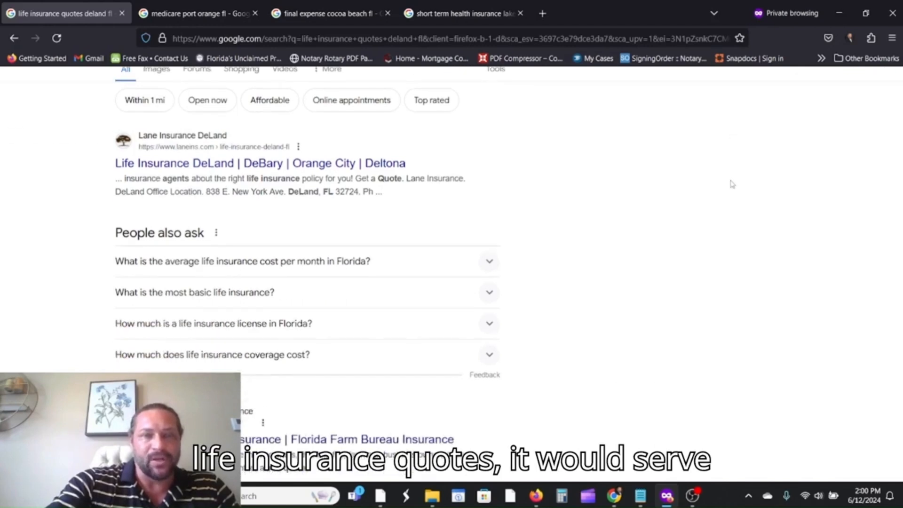
Scroll the results down to the floridainsuranceservices.org 'Deland - Florida Insurance Services' listing.
{"action": "scroll", "coordinate": [732, 183], "scroll_direction": "down", "scroll_amount": 4}
{"action": "scroll", "coordinate": [711, 194], "scroll_direction": "up", "scroll_amount": 5}
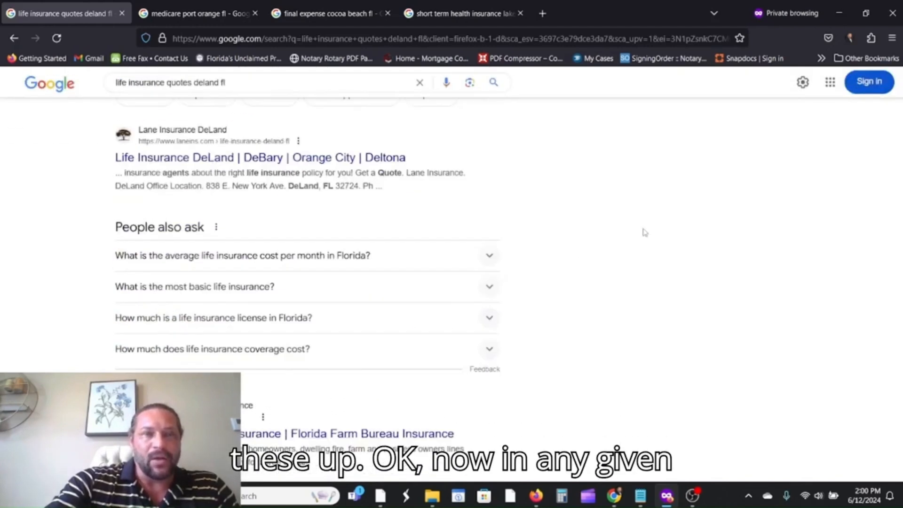
{"action": "scroll", "coordinate": [435, 237], "scroll_direction": "down", "scroll_amount": 1}
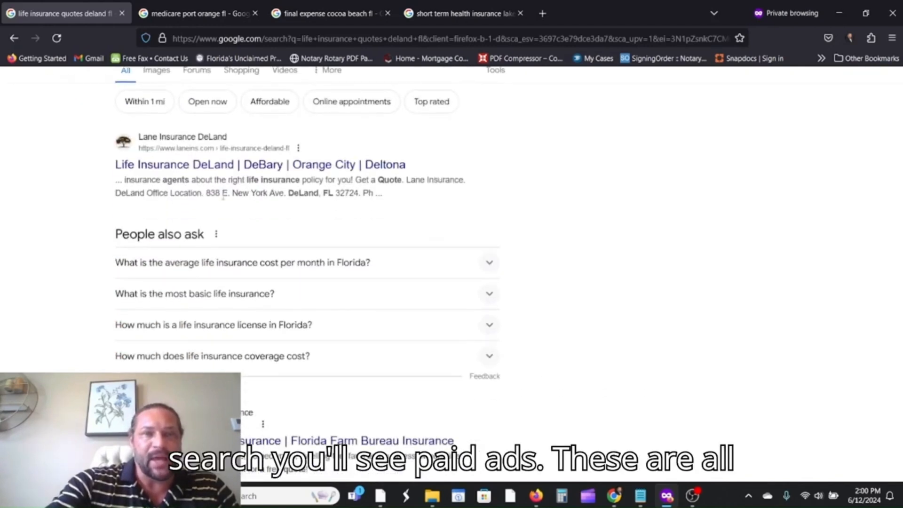
{"action": "scroll", "coordinate": [569, 195], "scroll_direction": "down", "scroll_amount": 4}
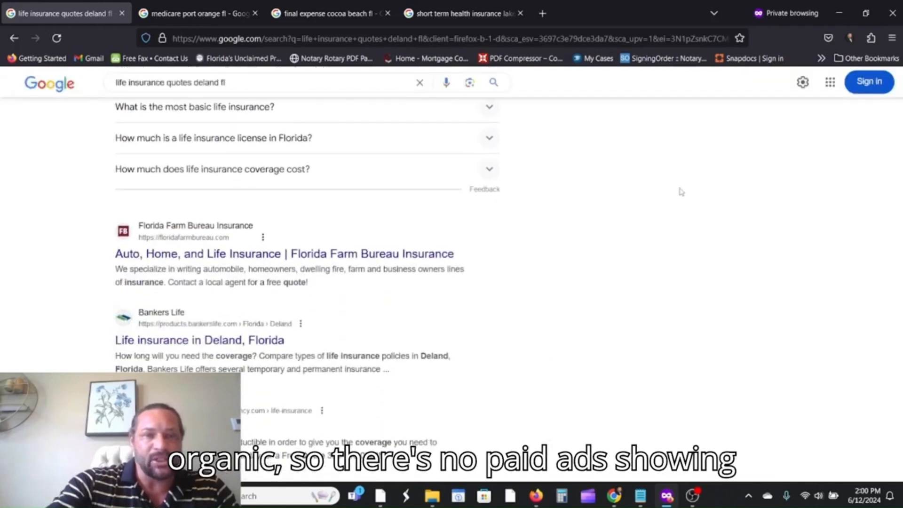
{"action": "scroll", "coordinate": [679, 193], "scroll_direction": "down", "scroll_amount": 2}
{"action": "scroll", "coordinate": [660, 204], "scroll_direction": "up", "scroll_amount": 3}
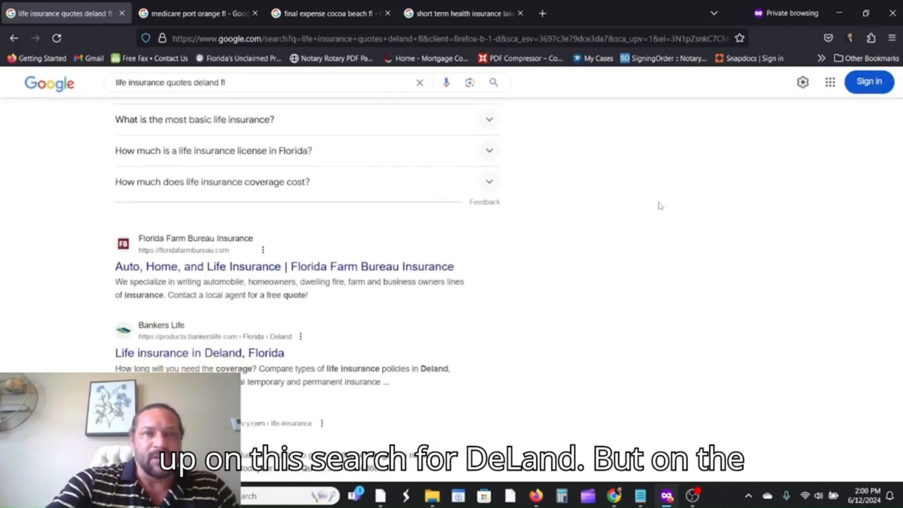
{"action": "scroll", "coordinate": [658, 204], "scroll_direction": "down", "scroll_amount": 6}
{"action": "scroll", "coordinate": [671, 209], "scroll_direction": "down", "scroll_amount": 2}
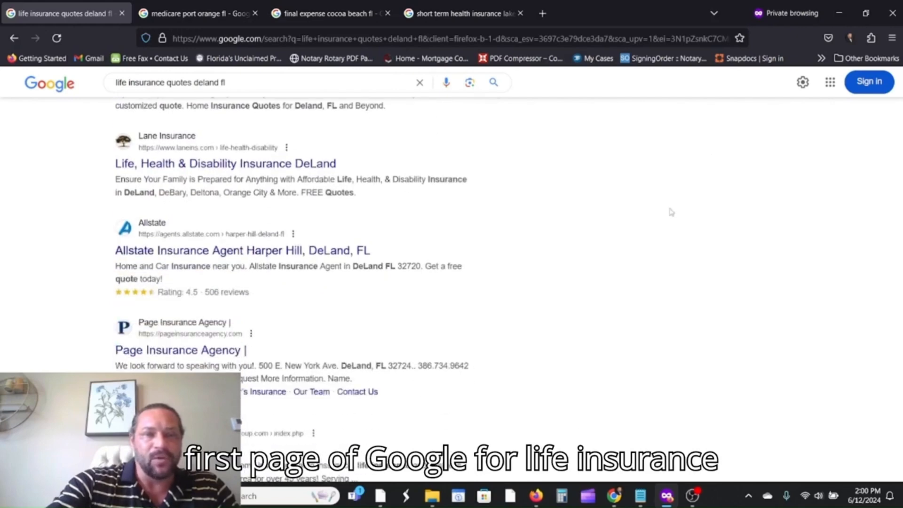
{"action": "scroll", "coordinate": [649, 206], "scroll_direction": "down", "scroll_amount": 5}
{"action": "scroll", "coordinate": [612, 205], "scroll_direction": "down", "scroll_amount": 1}
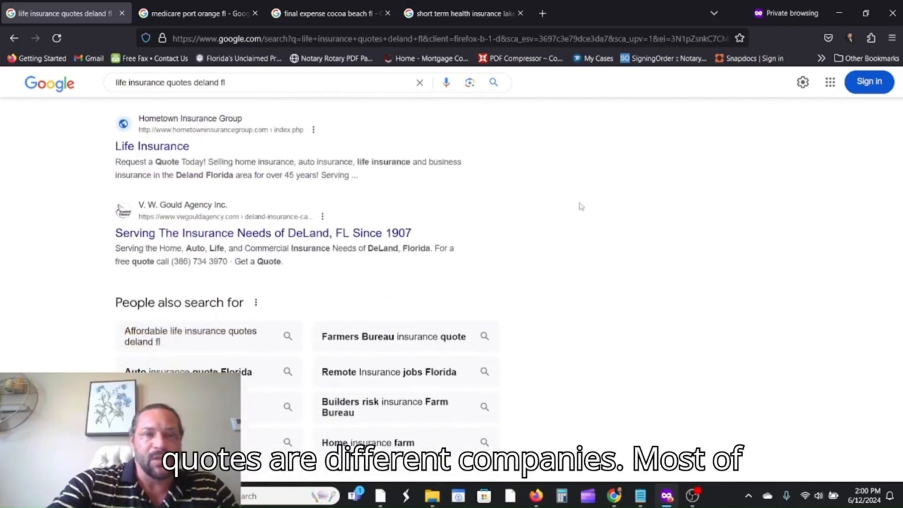
{"action": "scroll", "coordinate": [306, 177], "scroll_direction": "down", "scroll_amount": 4}
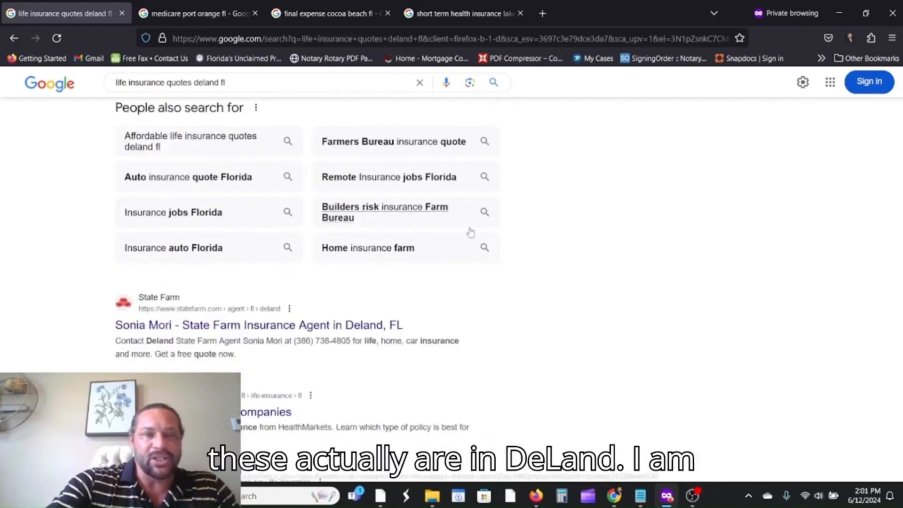
{"action": "scroll", "coordinate": [649, 264], "scroll_direction": "down", "scroll_amount": 2}
{"action": "scroll", "coordinate": [636, 261], "scroll_direction": "down", "scroll_amount": 2}
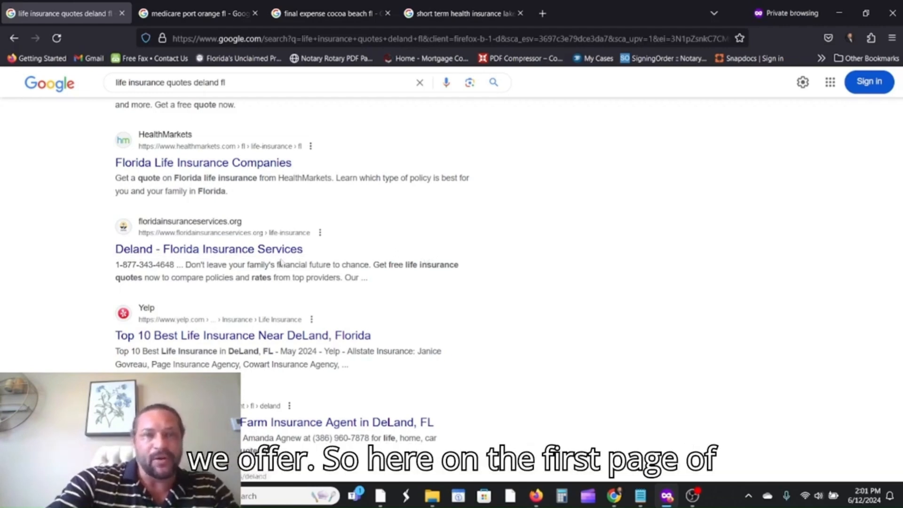
Open the 'Deland - Florida Insurance Services' result and scroll through its Life Insurance Quotes page.
{"action": "left_click", "coordinate": [183, 251]}
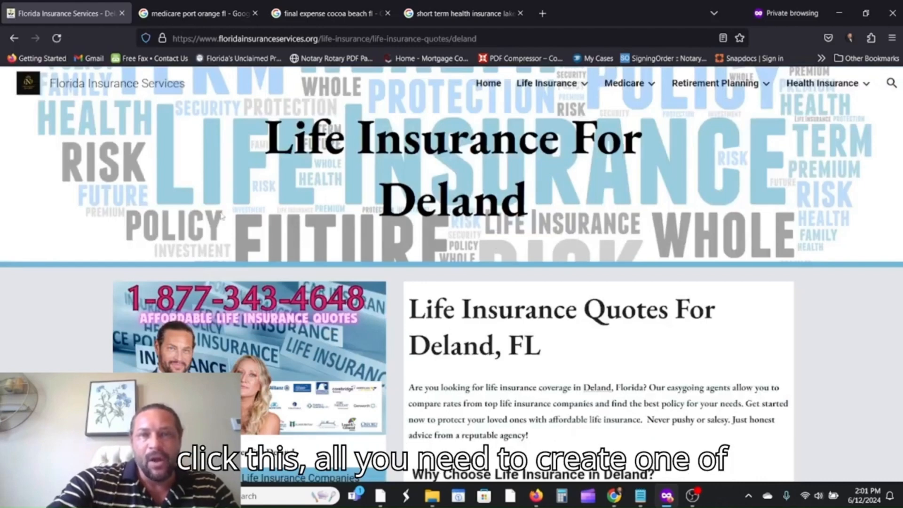
{"action": "scroll", "coordinate": [221, 215], "scroll_direction": "down", "scroll_amount": 2}
{"action": "scroll", "coordinate": [285, 171], "scroll_direction": "up", "scroll_amount": 2}
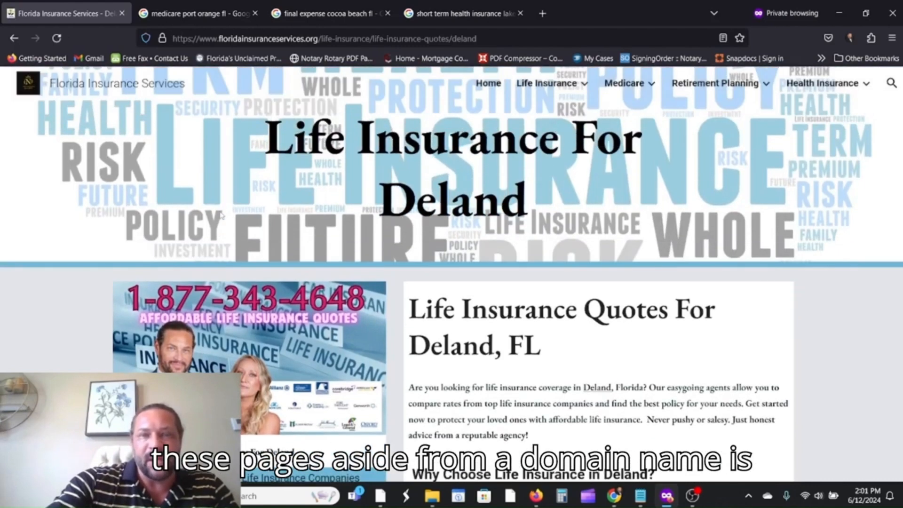
{"action": "scroll", "coordinate": [230, 209], "scroll_direction": "down", "scroll_amount": 3}
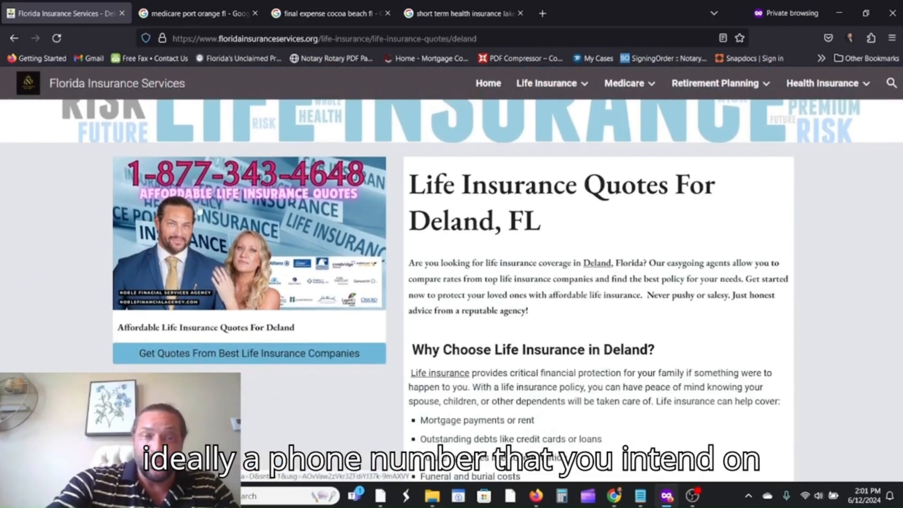
{"action": "scroll", "coordinate": [194, 241], "scroll_direction": "up", "scroll_amount": 1}
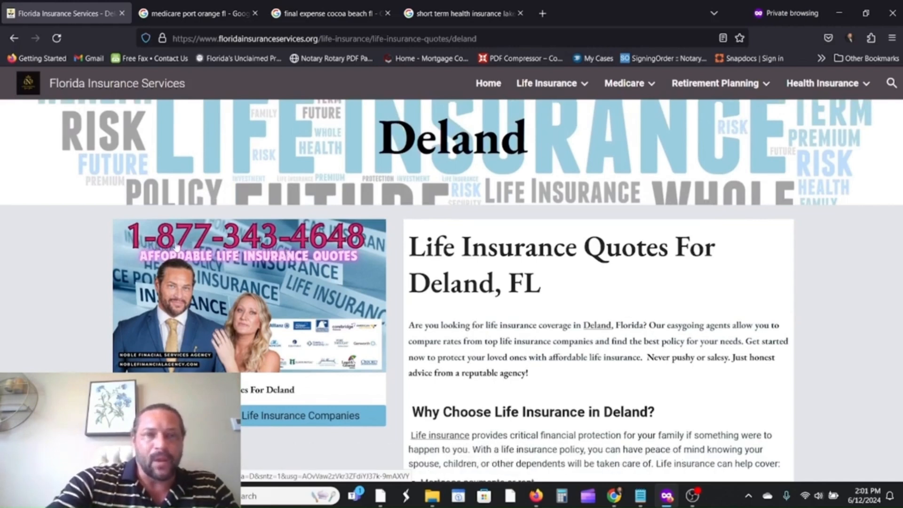
{"action": "scroll", "coordinate": [563, 242], "scroll_direction": "down", "scroll_amount": 2}
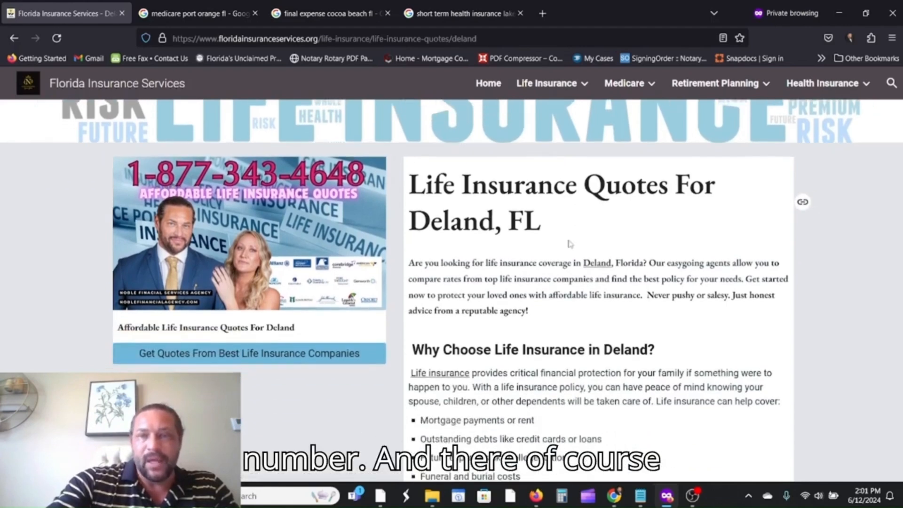
{"action": "scroll", "coordinate": [337, 314], "scroll_direction": "down", "scroll_amount": 2}
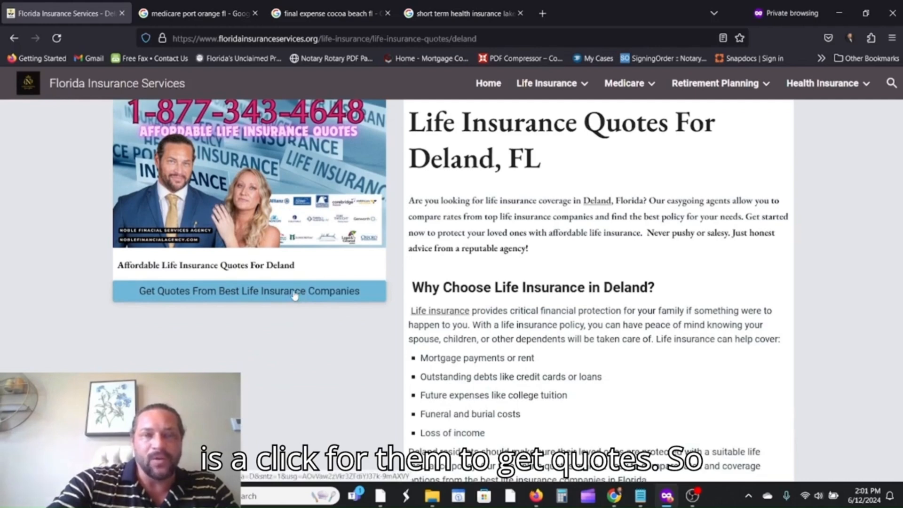
Open the back9ins.com quote form via 'Get Quotes From Best Life Insurance Companies', then return to the Deland page.
{"action": "left_click", "coordinate": [294, 295]}
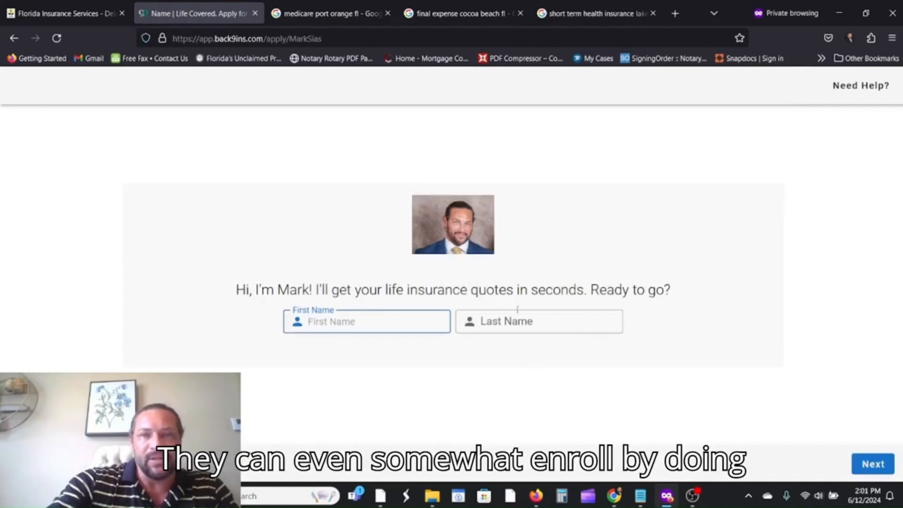
{"action": "left_click", "coordinate": [72, 14]}
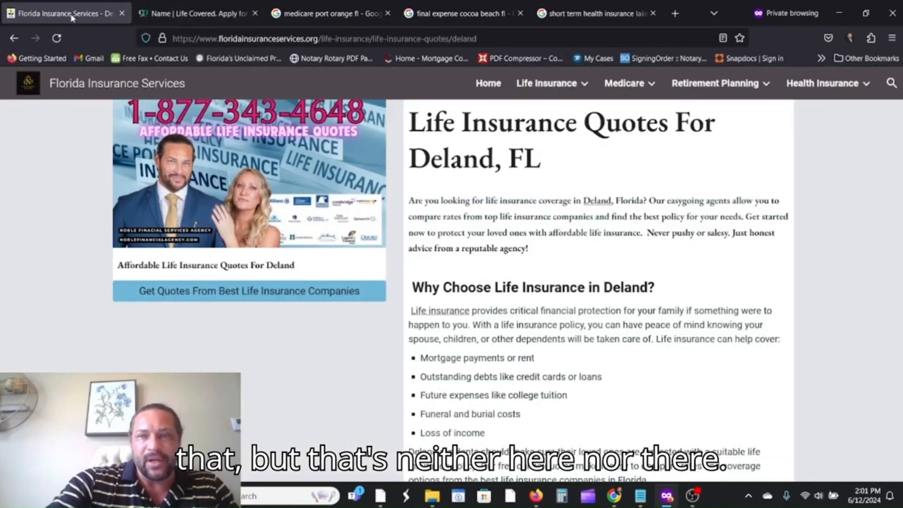
{"action": "left_click", "coordinate": [170, 14]}
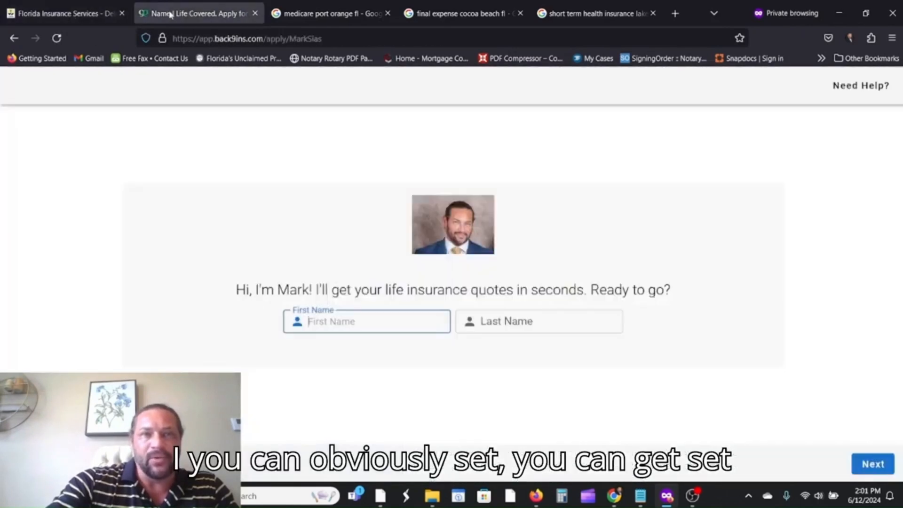
{"action": "left_click", "coordinate": [96, 19]}
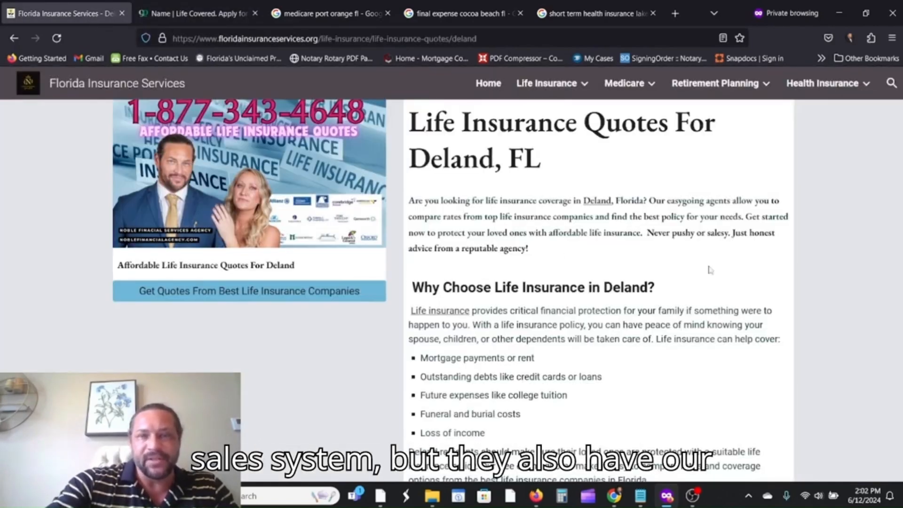
{"action": "scroll", "coordinate": [713, 275], "scroll_direction": "down", "scroll_amount": 8}
{"action": "scroll", "coordinate": [712, 282], "scroll_direction": "down", "scroll_amount": 4}
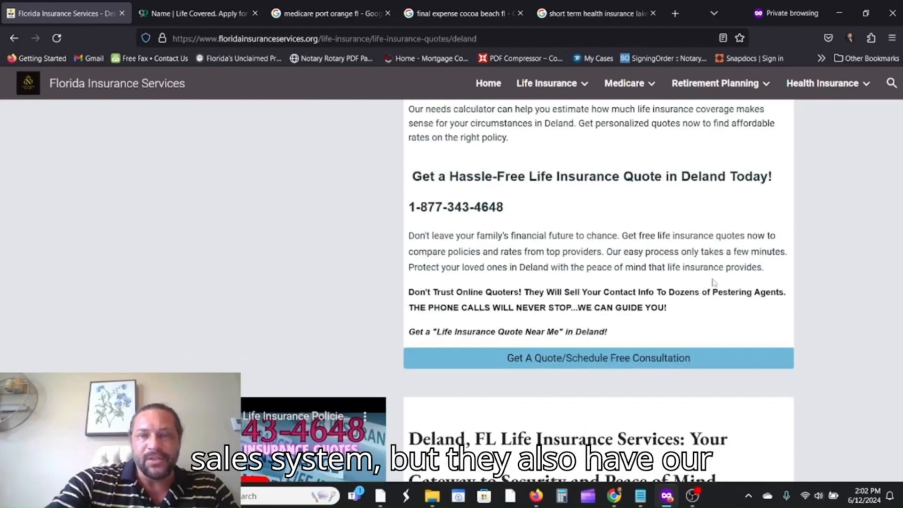
Open the free consultation scheduling page, then close it.
{"action": "left_click", "coordinate": [660, 367]}
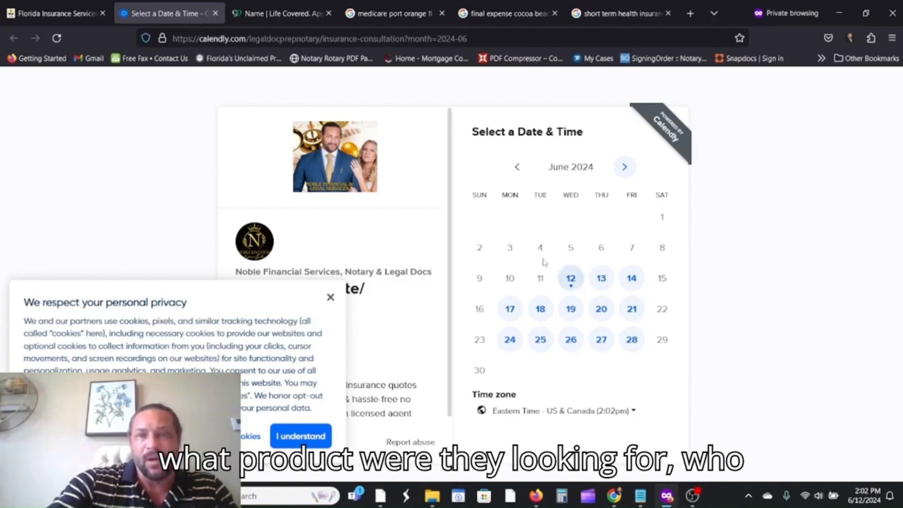
{"action": "left_click", "coordinate": [216, 13]}
{"action": "scroll", "coordinate": [660, 283], "scroll_direction": "down", "scroll_amount": 1}
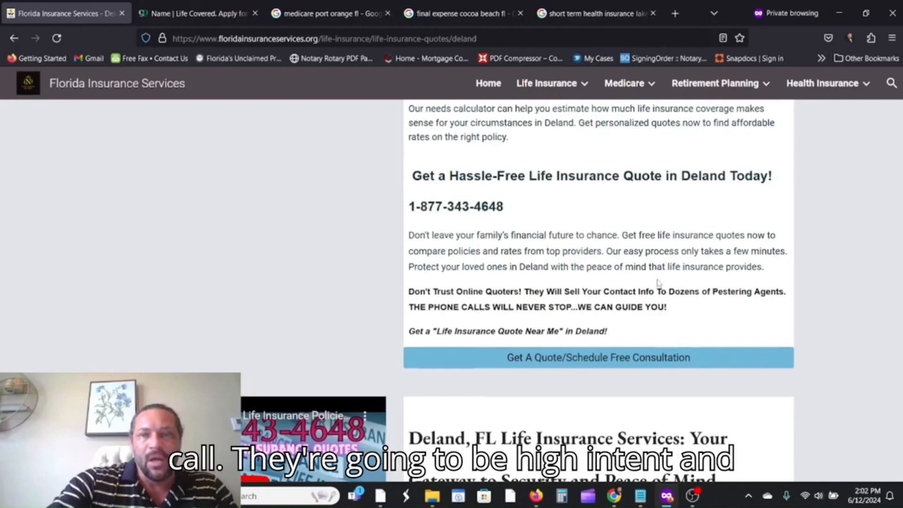
{"action": "scroll", "coordinate": [706, 248], "scroll_direction": "up", "scroll_amount": 4}
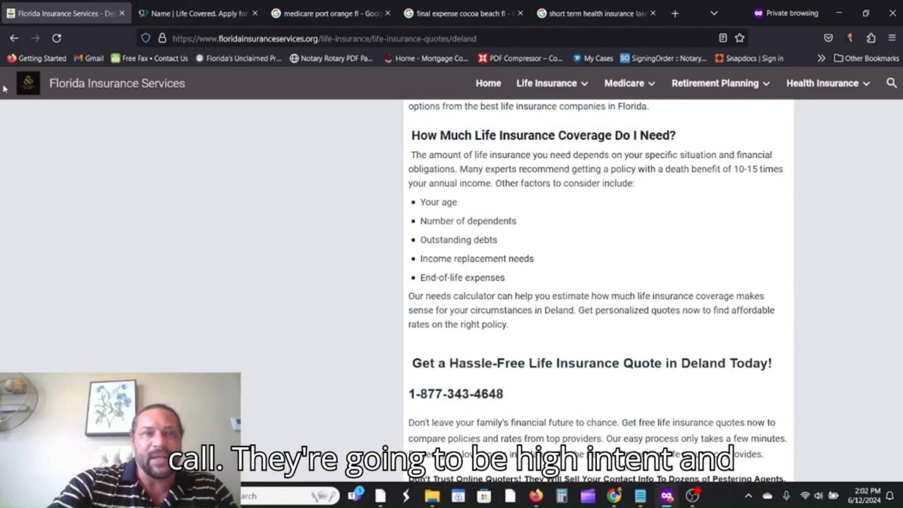
Close the Life Covered page and show the 'medicare port orange fl' results.
{"action": "left_click", "coordinate": [14, 38]}
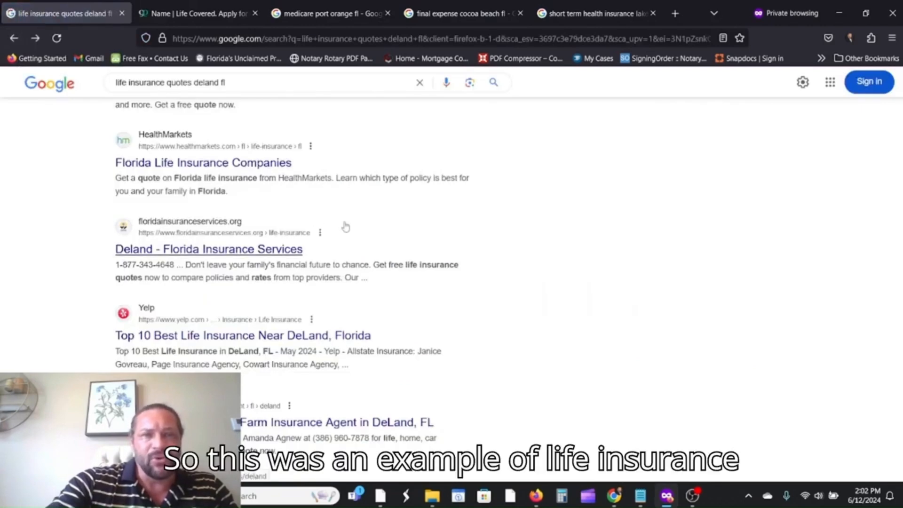
{"action": "scroll", "coordinate": [358, 225], "scroll_direction": "up", "scroll_amount": 2}
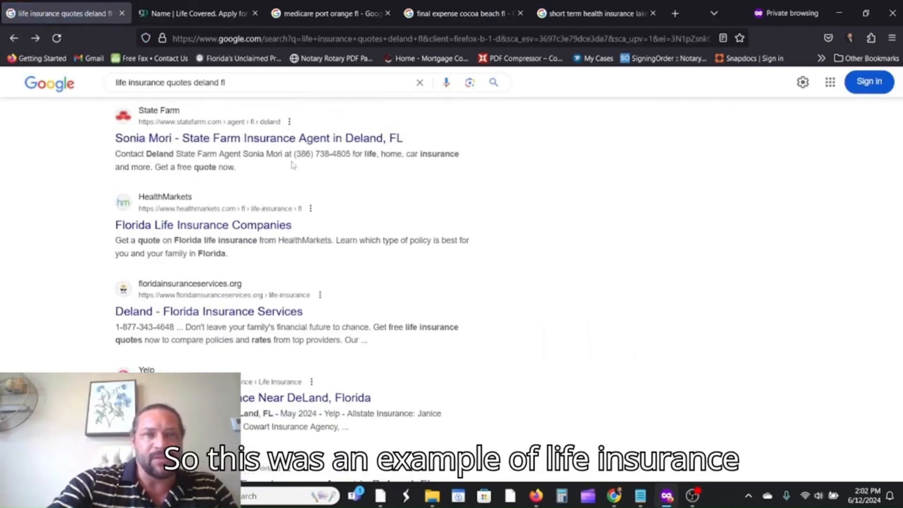
{"action": "scroll", "coordinate": [282, 141], "scroll_direction": "up", "scroll_amount": 3}
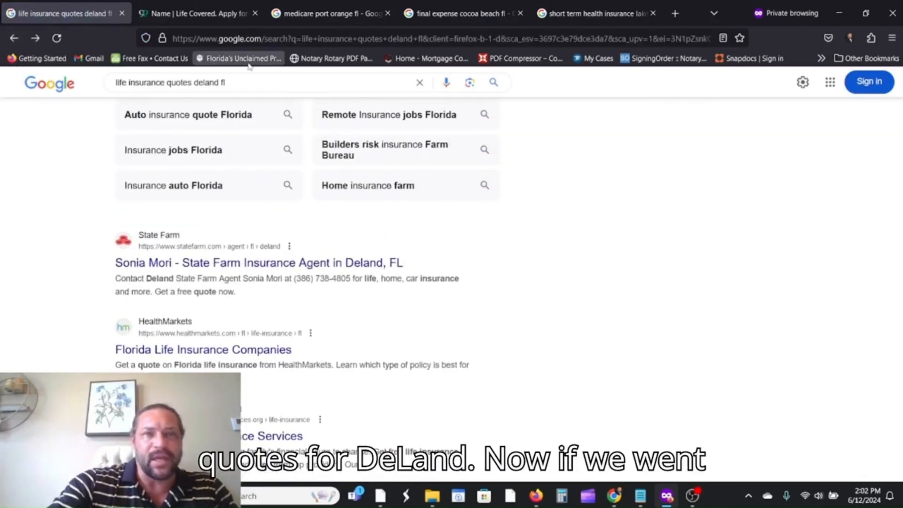
{"action": "left_click", "coordinate": [253, 14]}
{"action": "left_click", "coordinate": [176, 16]}
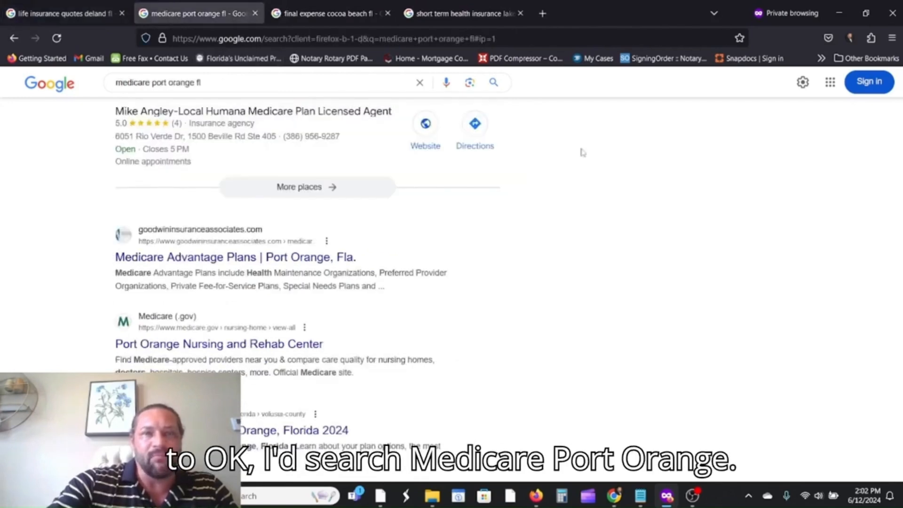
{"action": "scroll", "coordinate": [621, 225], "scroll_direction": "up", "scroll_amount": 5}
{"action": "scroll", "coordinate": [620, 235], "scroll_direction": "up", "scroll_amount": 10}
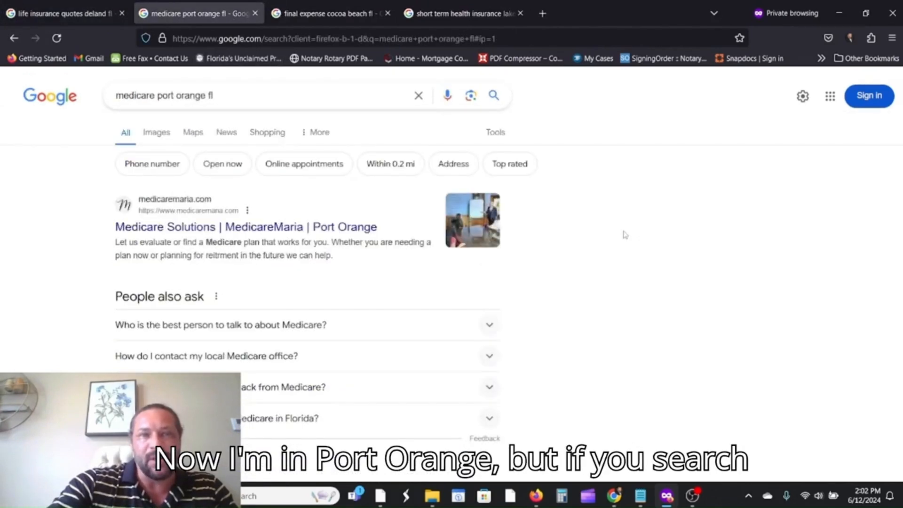
{"action": "scroll", "coordinate": [602, 230], "scroll_direction": "down", "scroll_amount": 1}
{"action": "scroll", "coordinate": [294, 235], "scroll_direction": "down", "scroll_amount": 10}
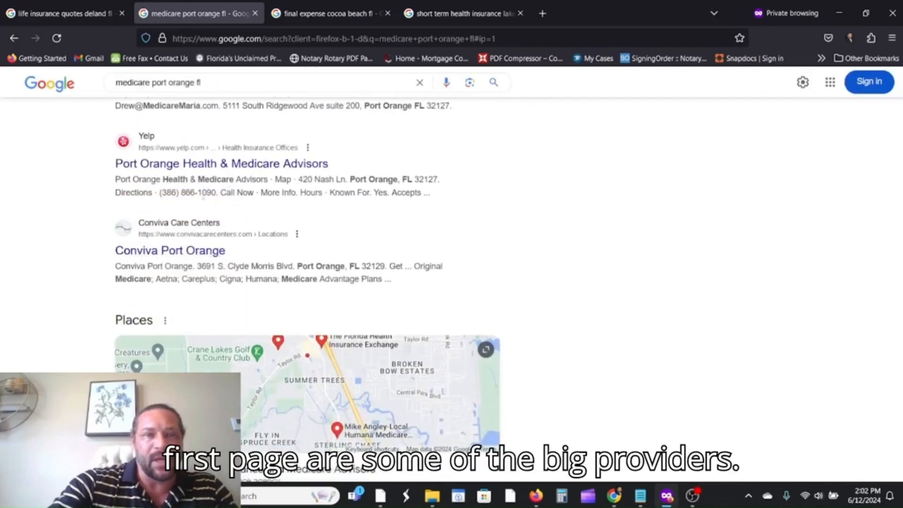
{"action": "scroll", "coordinate": [307, 282], "scroll_direction": "down", "scroll_amount": 2}
{"action": "scroll", "coordinate": [622, 290], "scroll_direction": "down", "scroll_amount": 4}
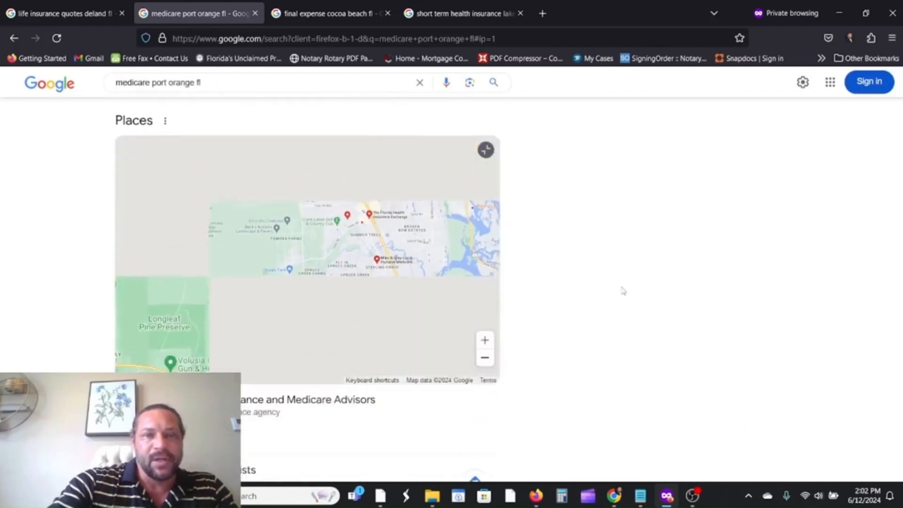
{"action": "scroll", "coordinate": [534, 291], "scroll_direction": "up", "scroll_amount": 3}
{"action": "scroll", "coordinate": [592, 192], "scroll_direction": "up", "scroll_amount": 3}
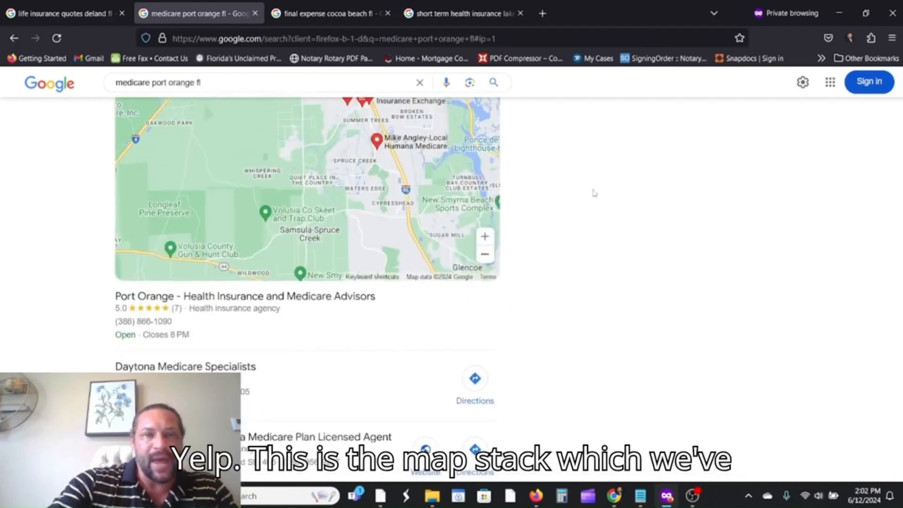
{"action": "scroll", "coordinate": [568, 284], "scroll_direction": "down", "scroll_amount": 6}
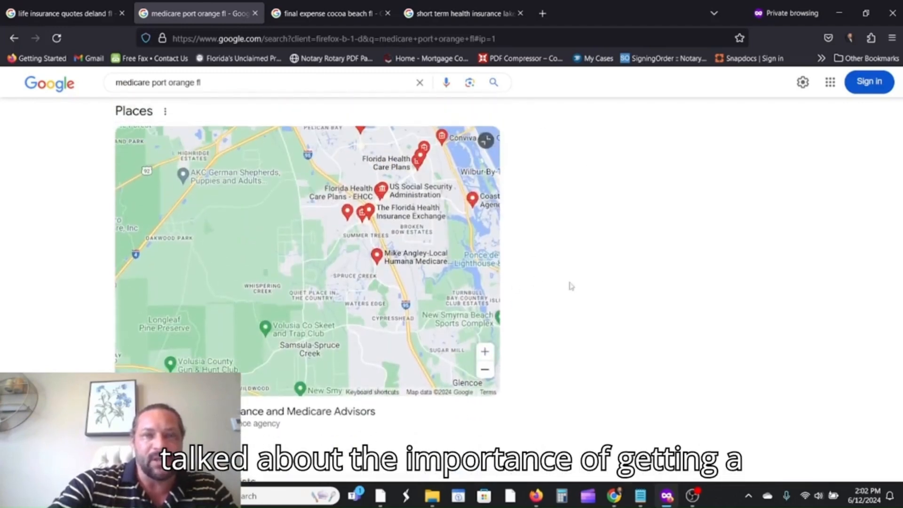
{"action": "scroll", "coordinate": [604, 302], "scroll_direction": "down", "scroll_amount": 5}
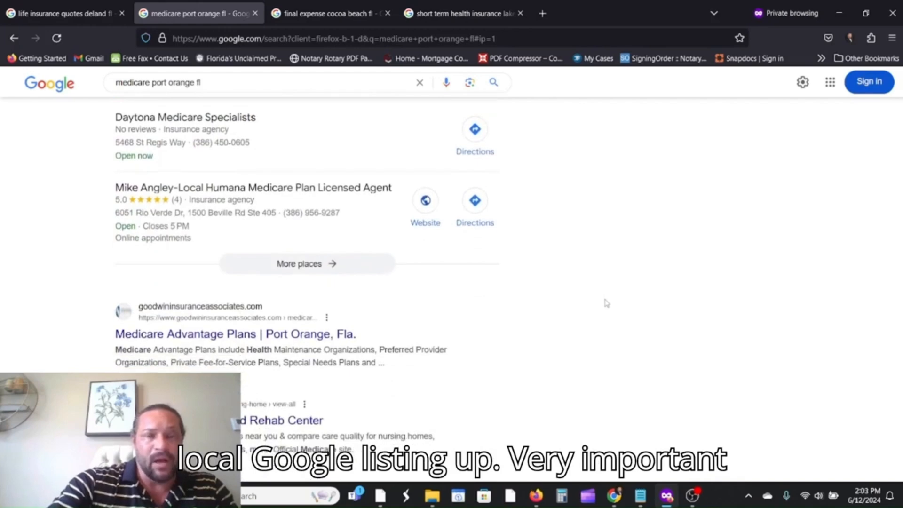
{"action": "scroll", "coordinate": [611, 301], "scroll_direction": "down", "scroll_amount": 9}
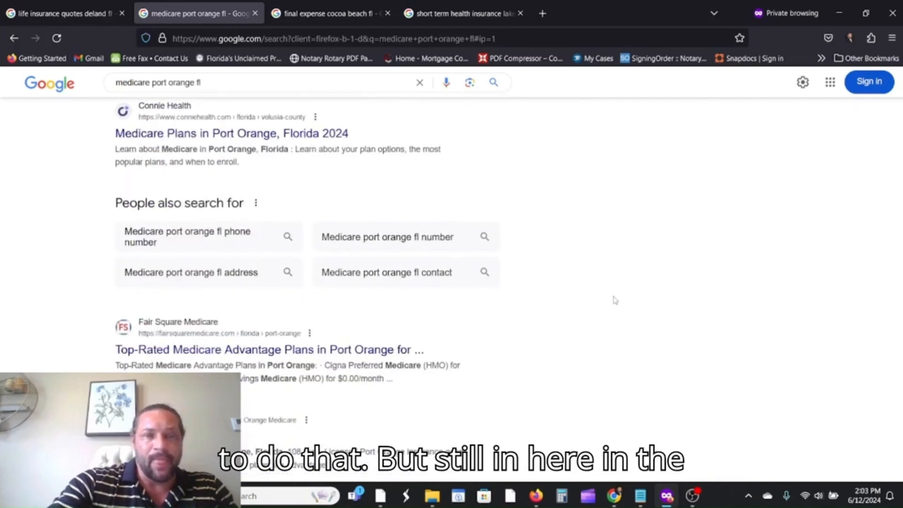
{"action": "scroll", "coordinate": [617, 299], "scroll_direction": "down", "scroll_amount": 6}
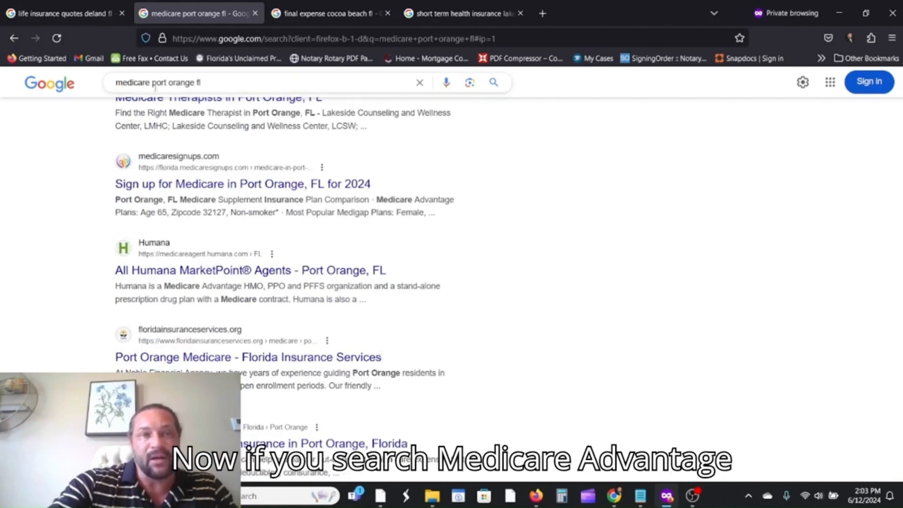
Change the query to 'medicare advantage port orange fl' and run the search.
{"action": "left_click", "coordinate": [152, 82]}
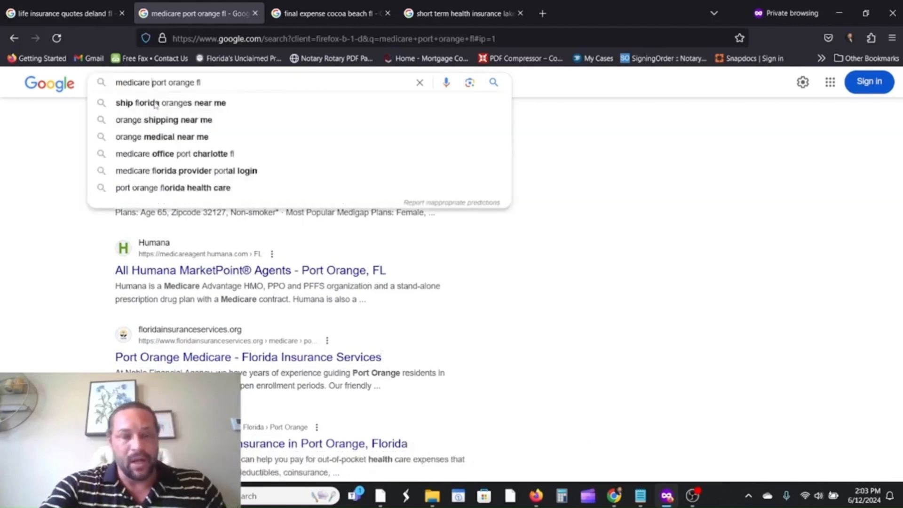
{"action": "type", "text": "ada"}
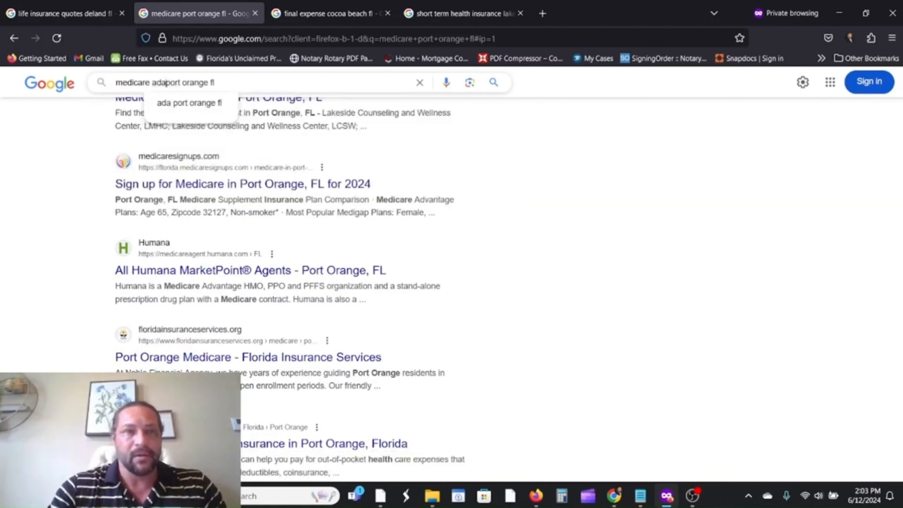
{"action": "type", "text": "cantage"}
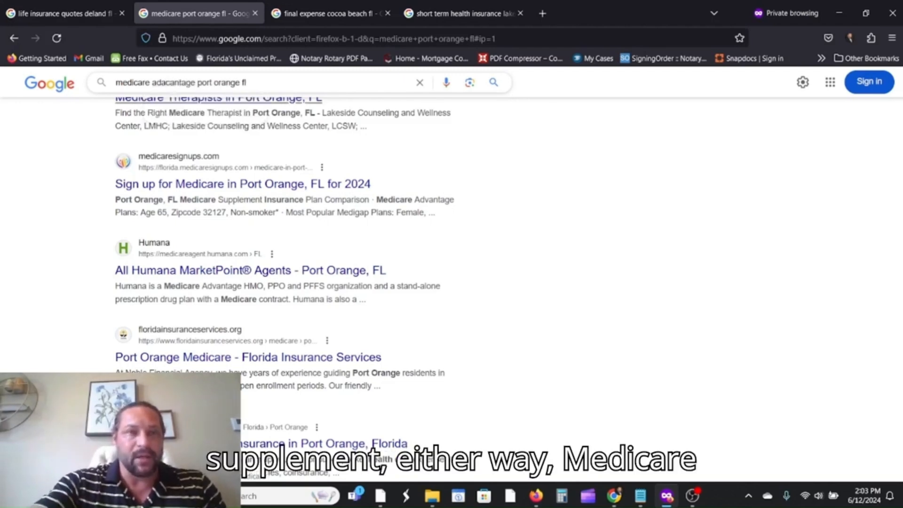
{"action": "left_click", "coordinate": [172, 85]}
{"action": "key", "text": "BackSpace"}
{"action": "key", "text": "BackSpace"}
{"action": "key", "text": "BackSpace"}
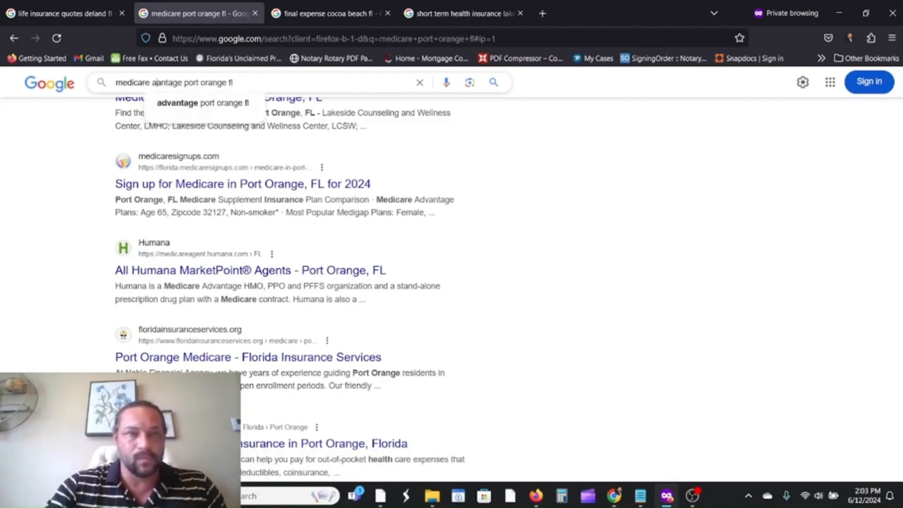
{"action": "left_click", "coordinate": [203, 105]}
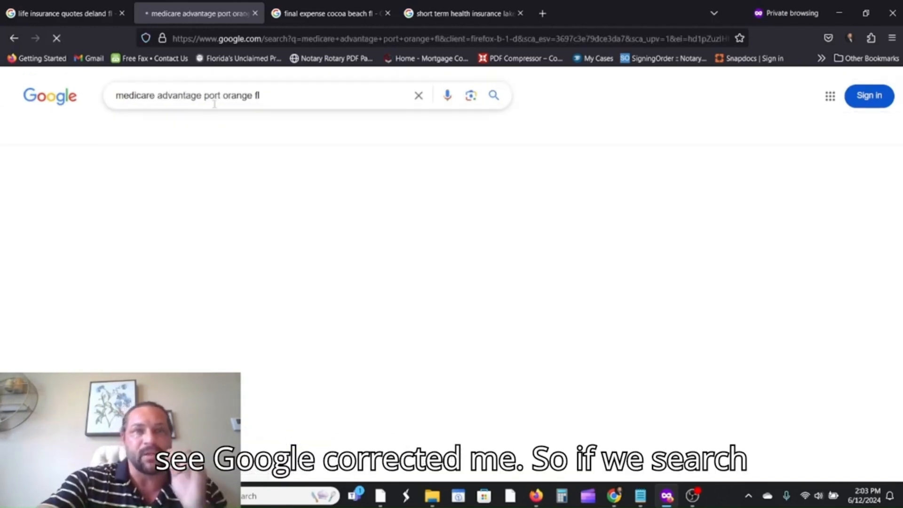
Scroll through the results past MedicareMaria and Goodwin Insurance Associates.
{"action": "scroll", "coordinate": [529, 181], "scroll_direction": "down", "scroll_amount": 5}
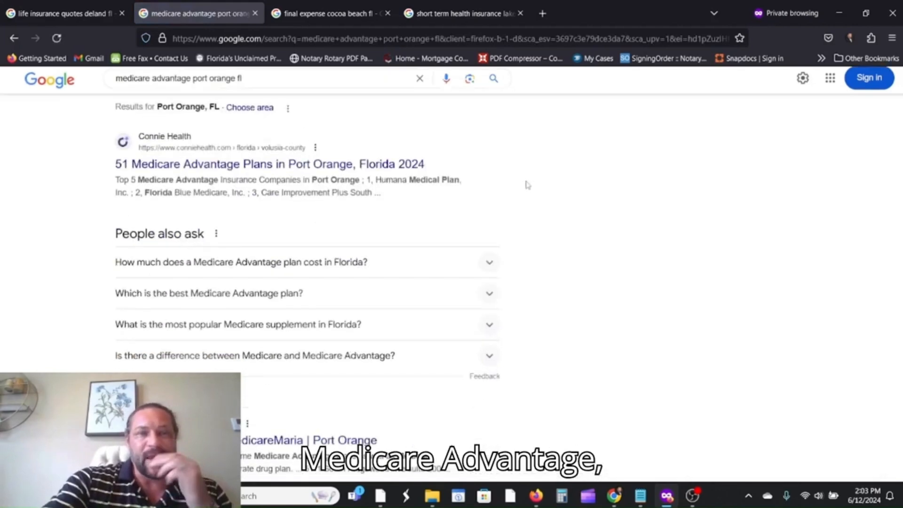
{"action": "scroll", "coordinate": [520, 202], "scroll_direction": "up", "scroll_amount": 5}
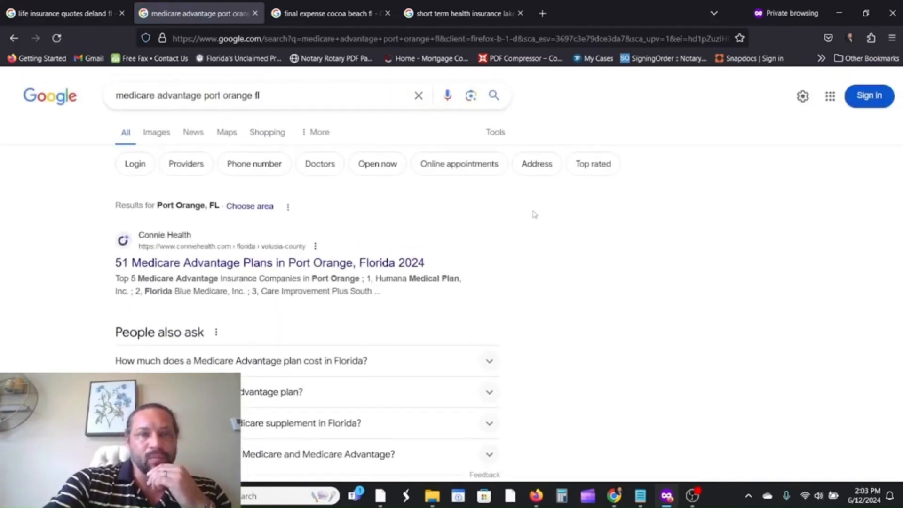
{"action": "scroll", "coordinate": [532, 213], "scroll_direction": "down", "scroll_amount": 4}
{"action": "scroll", "coordinate": [536, 221], "scroll_direction": "down", "scroll_amount": 8}
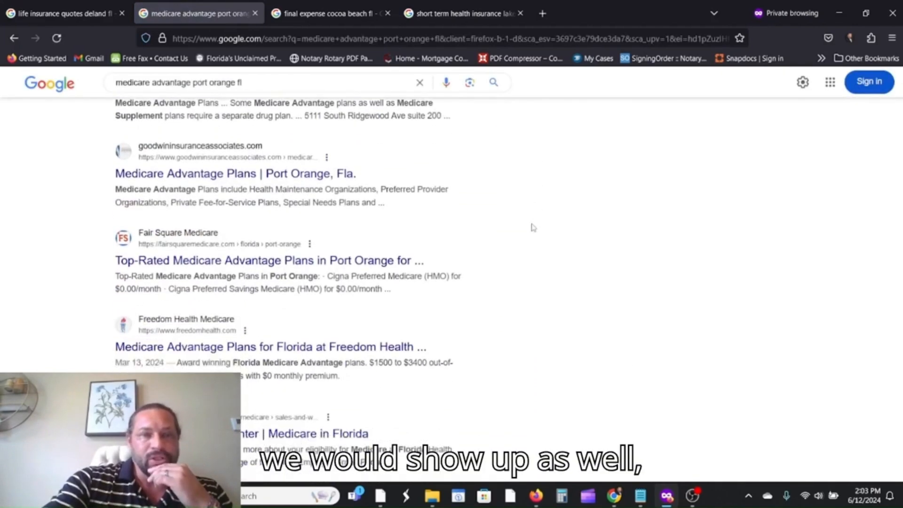
{"action": "scroll", "coordinate": [485, 242], "scroll_direction": "down", "scroll_amount": 2}
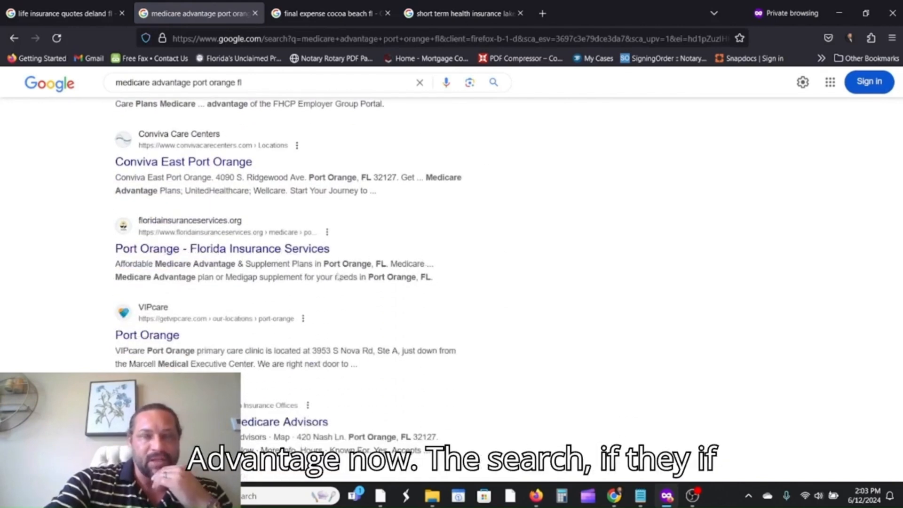
{"action": "scroll", "coordinate": [350, 274], "scroll_direction": "up", "scroll_amount": 4}
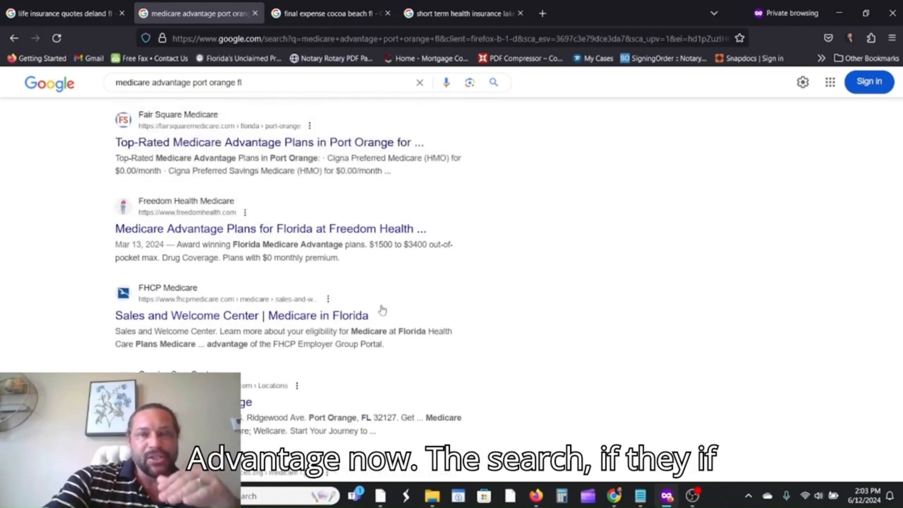
{"action": "scroll", "coordinate": [400, 311], "scroll_direction": "up", "scroll_amount": 4}
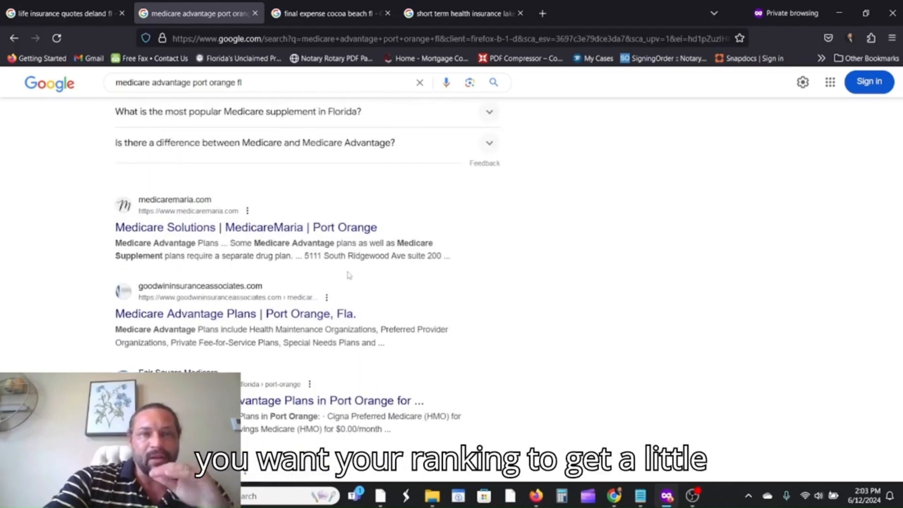
{"action": "scroll", "coordinate": [565, 310], "scroll_direction": "down", "scroll_amount": 6}
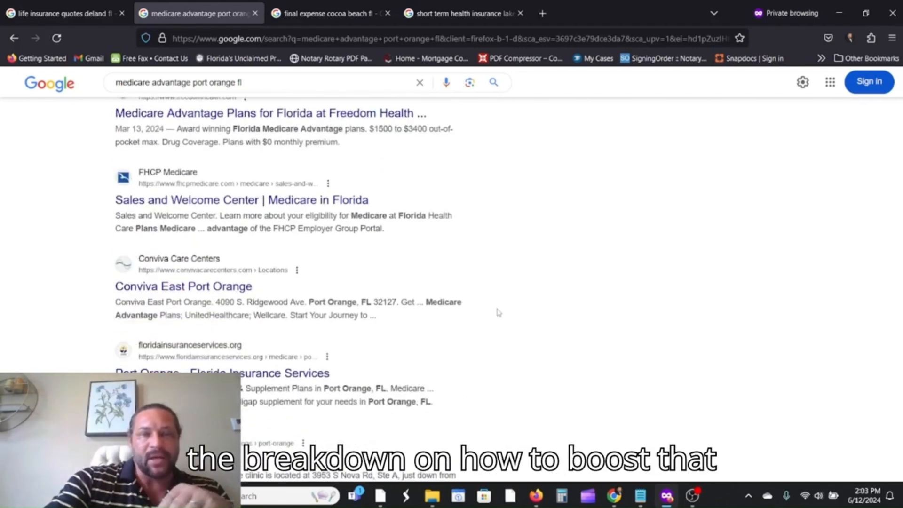
{"action": "scroll", "coordinate": [499, 313], "scroll_direction": "down", "scroll_amount": 1}
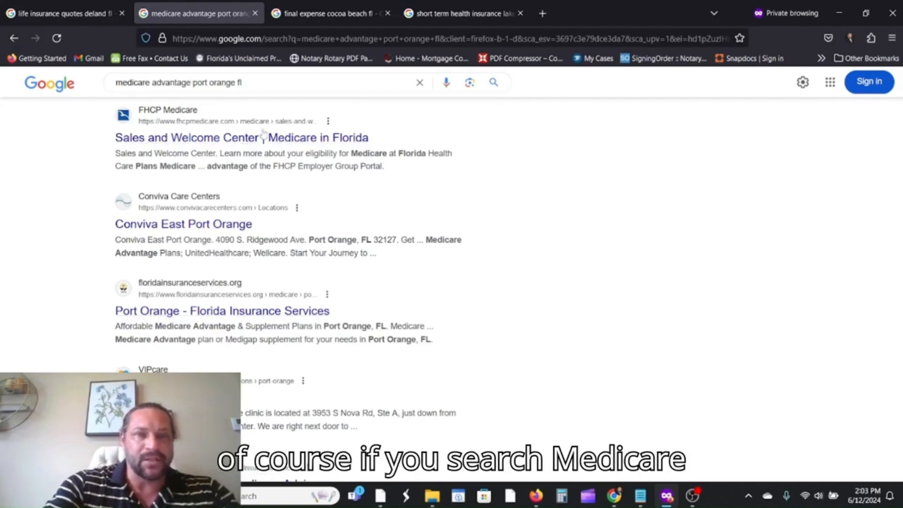
{"action": "scroll", "coordinate": [344, 240], "scroll_direction": "up", "scroll_amount": 8}
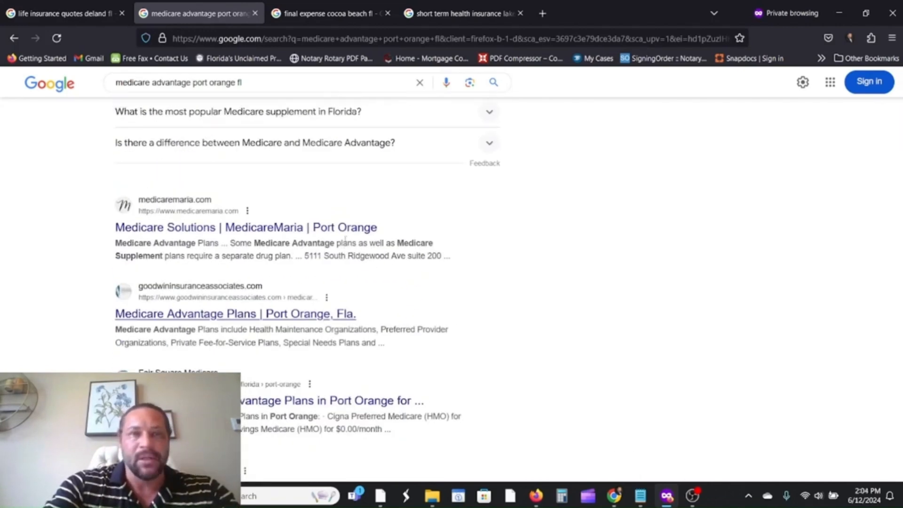
Show the 'final expense cocoa beach fl' results and scroll to the noblefinancialagency.com listing.
{"action": "left_click", "coordinate": [310, 19]}
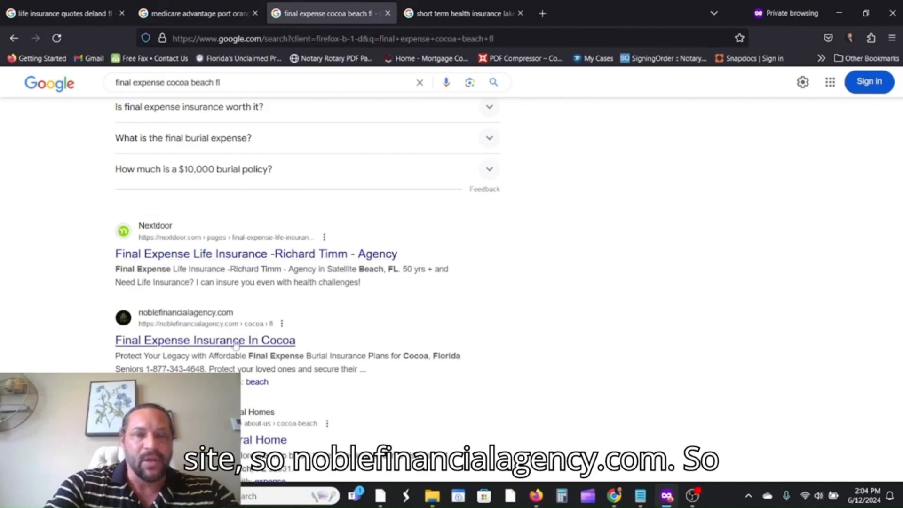
{"action": "scroll", "coordinate": [282, 348], "scroll_direction": "up", "scroll_amount": 5}
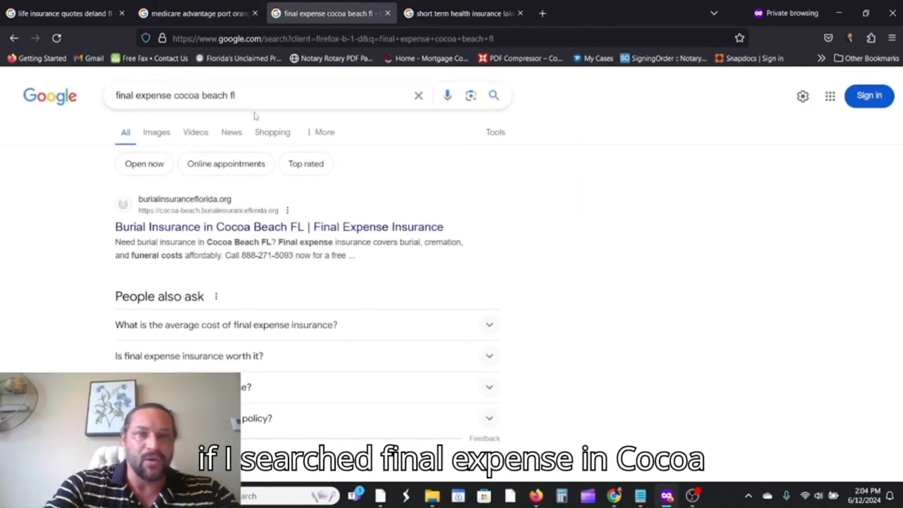
{"action": "scroll", "coordinate": [292, 174], "scroll_direction": "down", "scroll_amount": 3}
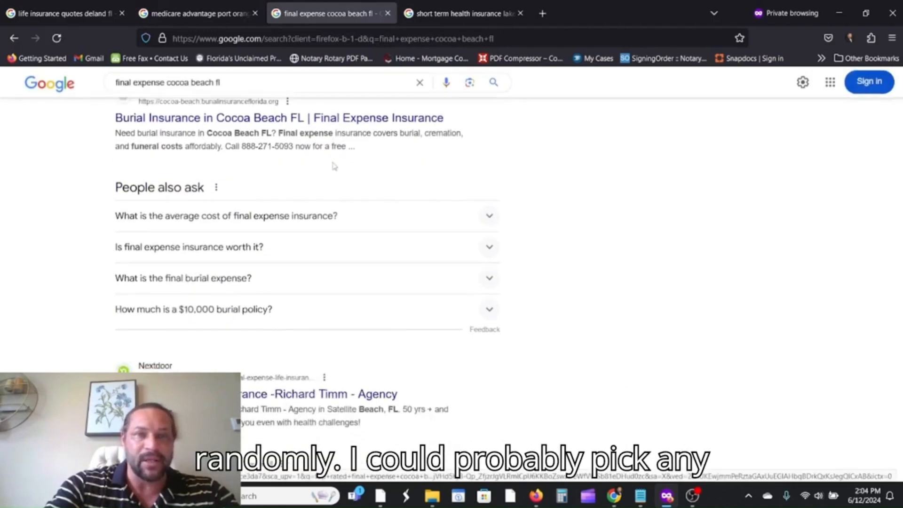
{"action": "scroll", "coordinate": [282, 176], "scroll_direction": "up", "scroll_amount": 3}
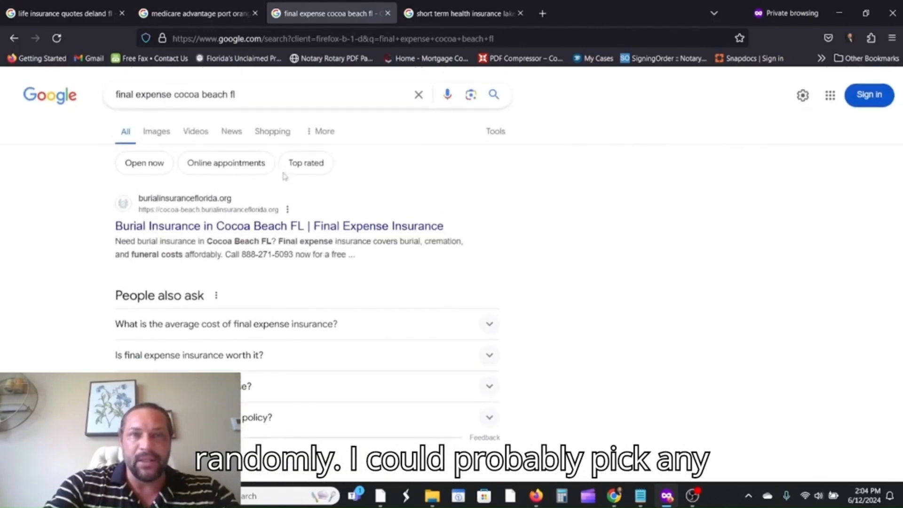
{"action": "scroll", "coordinate": [246, 236], "scroll_direction": "down", "scroll_amount": 5}
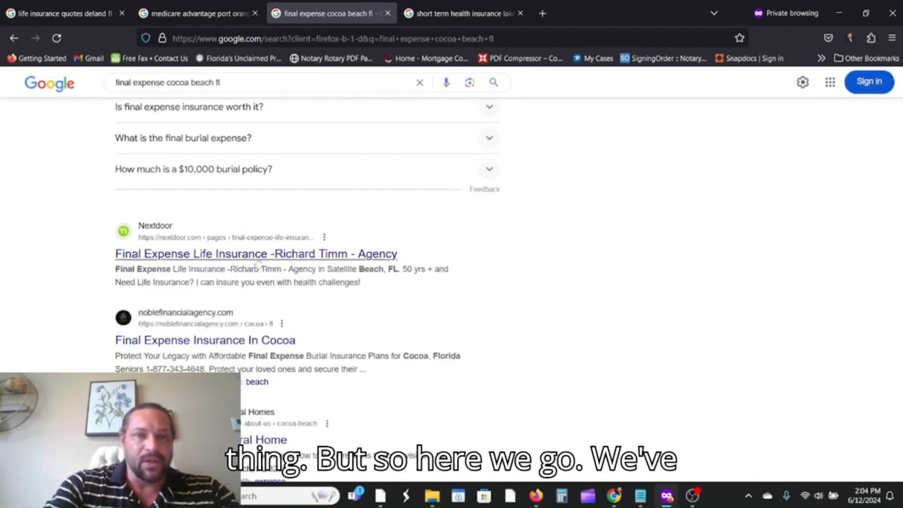
{"action": "scroll", "coordinate": [141, 250], "scroll_direction": "down", "scroll_amount": 2}
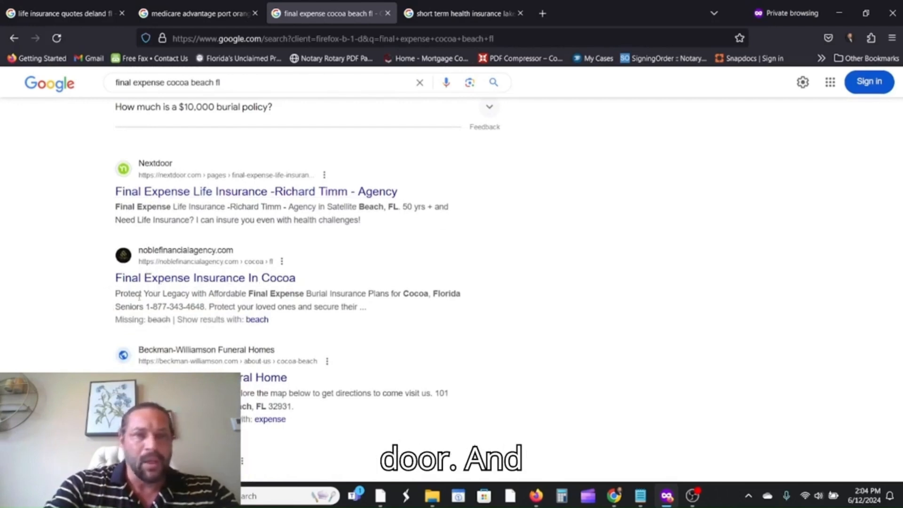
{"action": "left_click", "coordinate": [167, 281]}
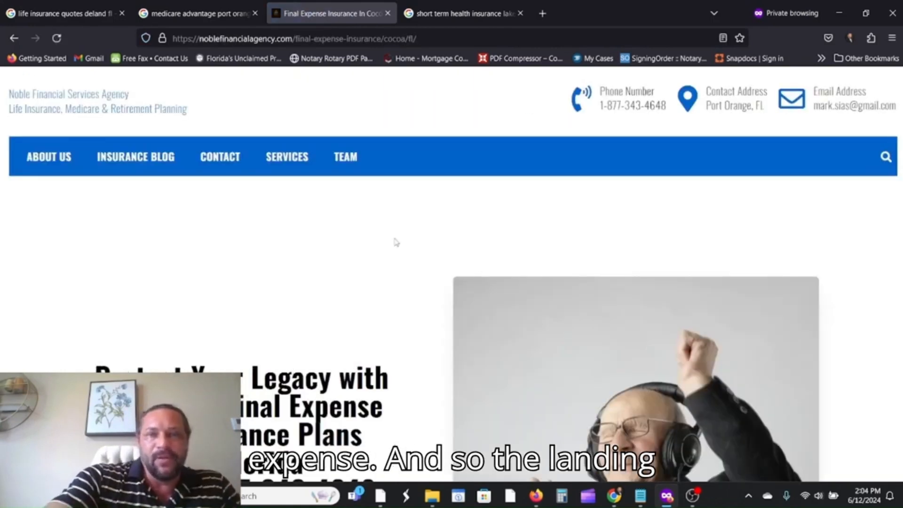
{"action": "scroll", "coordinate": [395, 242], "scroll_direction": "down", "scroll_amount": 6}
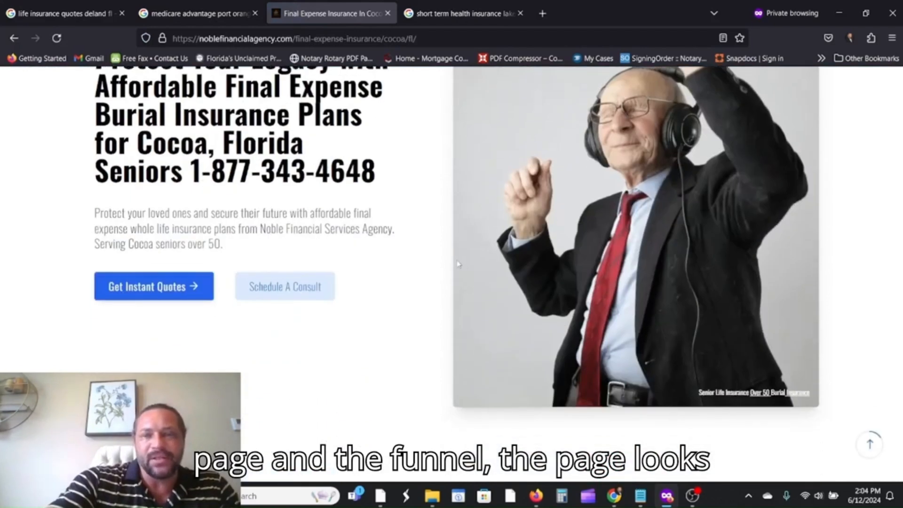
{"action": "scroll", "coordinate": [433, 264], "scroll_direction": "down", "scroll_amount": 9}
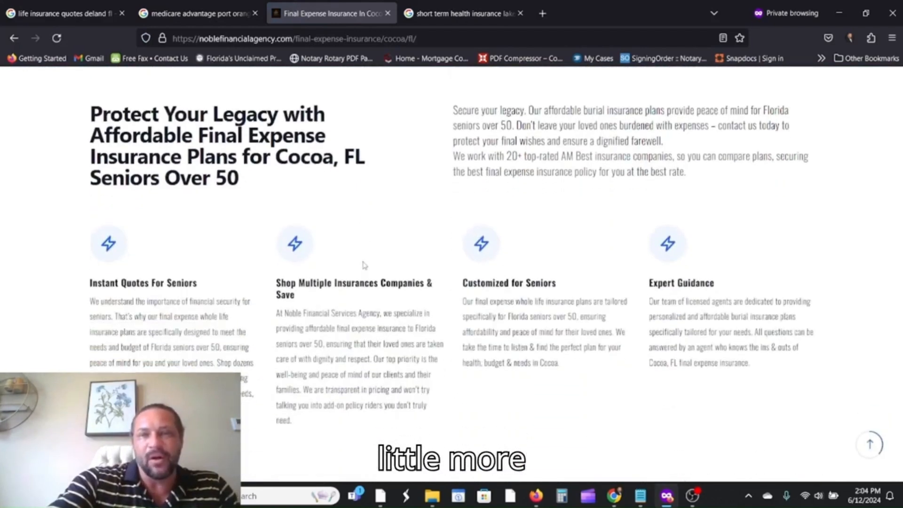
{"action": "scroll", "coordinate": [364, 265], "scroll_direction": "up", "scroll_amount": 7}
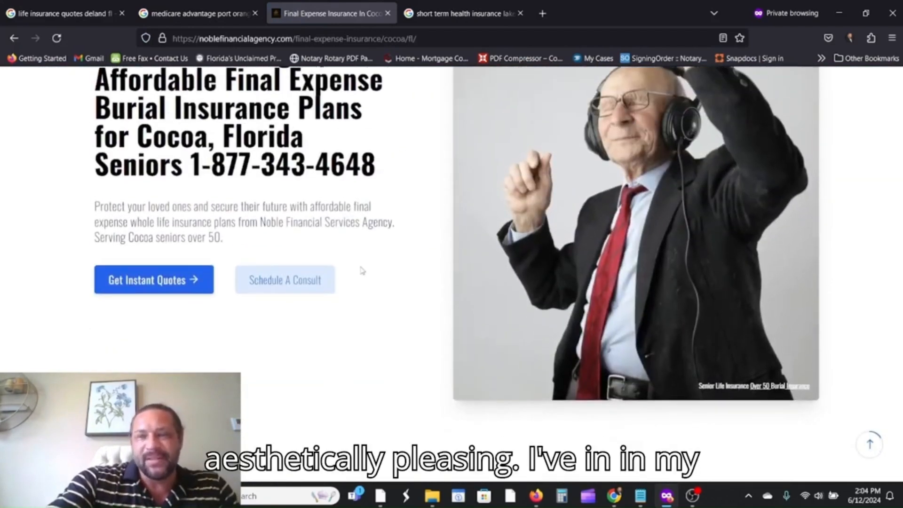
{"action": "scroll", "coordinate": [362, 271], "scroll_direction": "down", "scroll_amount": 2}
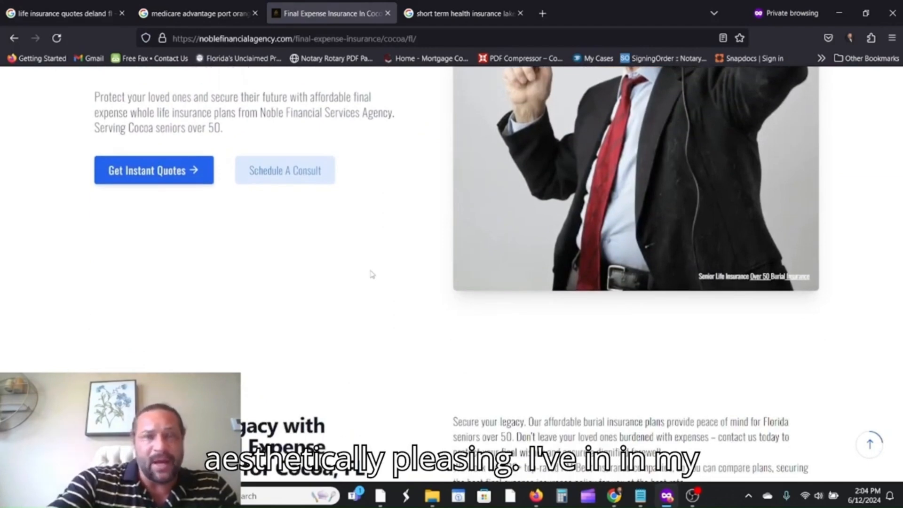
{"action": "scroll", "coordinate": [372, 274], "scroll_direction": "up", "scroll_amount": 4}
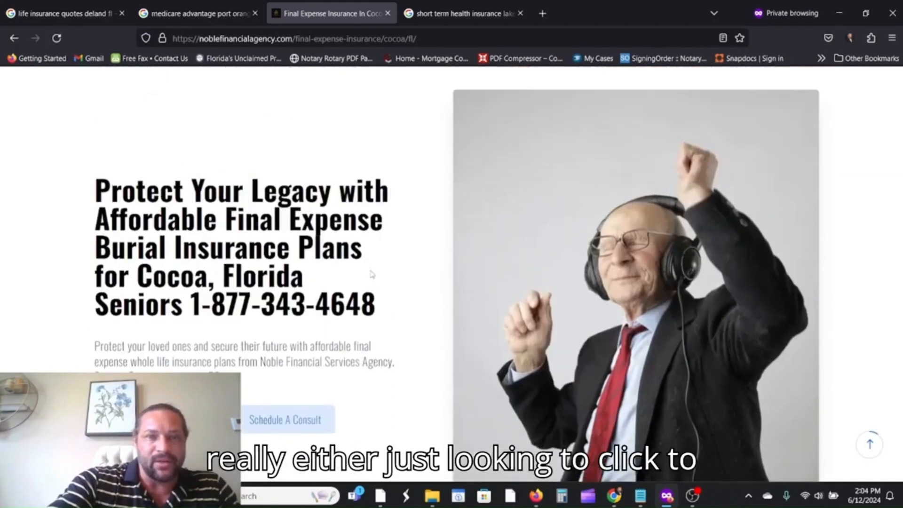
{"action": "scroll", "coordinate": [301, 301], "scroll_direction": "down", "scroll_amount": 2}
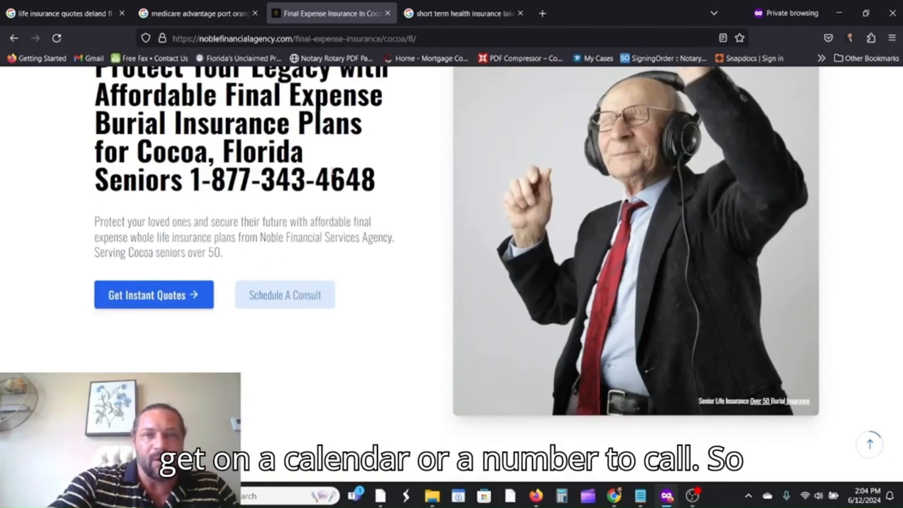
{"action": "scroll", "coordinate": [381, 237], "scroll_direction": "up", "scroll_amount": 5}
{"action": "scroll", "coordinate": [381, 237], "scroll_direction": "down", "scroll_amount": 5}
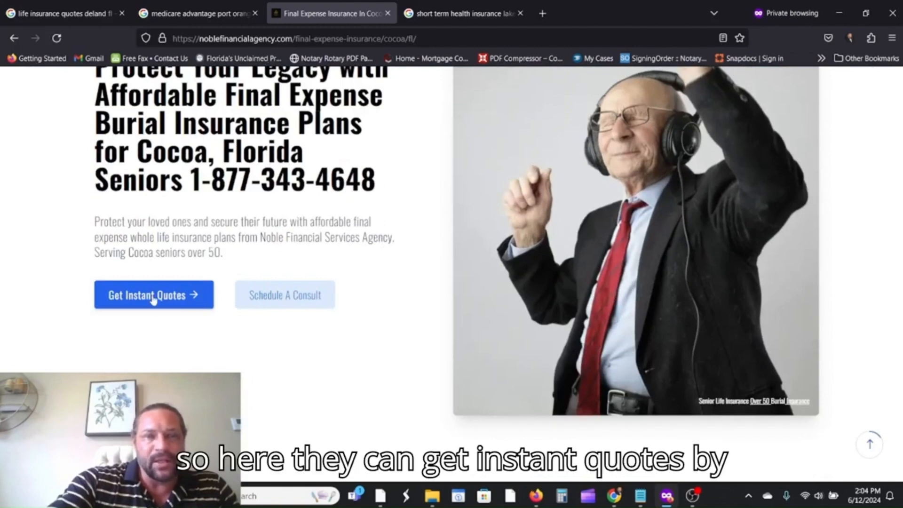
{"action": "left_click", "coordinate": [283, 304]}
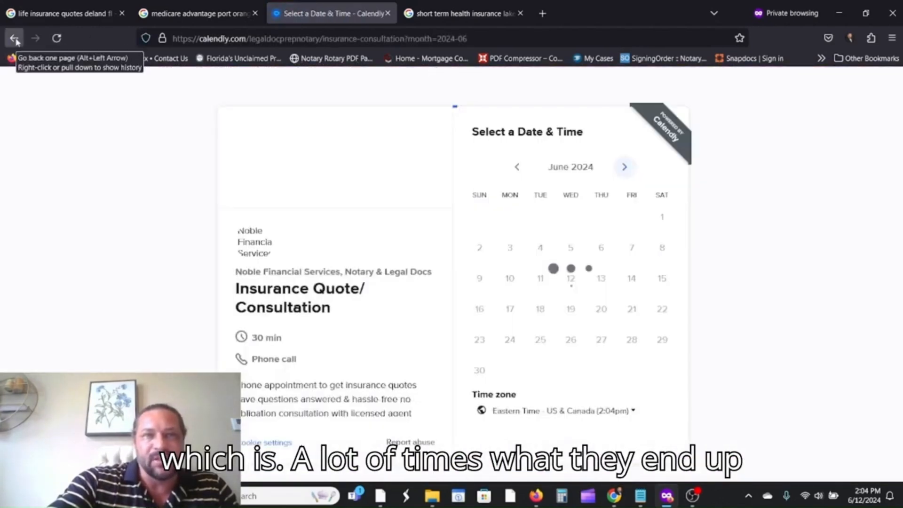
{"action": "key", "text": "alt+Left"}
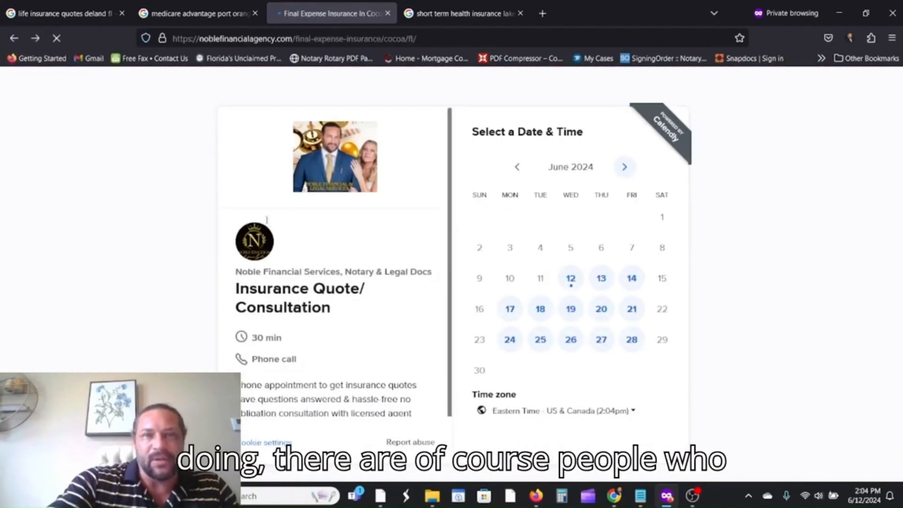
{"action": "left_click", "coordinate": [149, 295]}
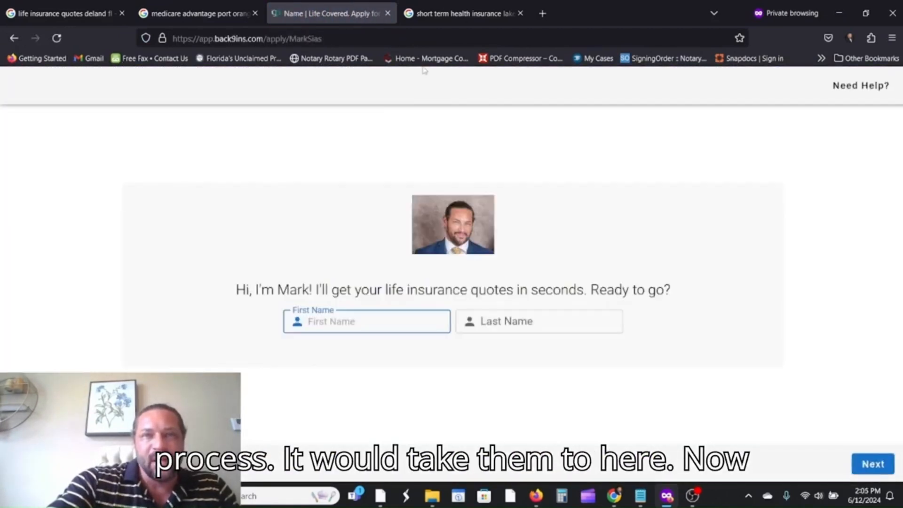
{"action": "left_click", "coordinate": [9, 39]}
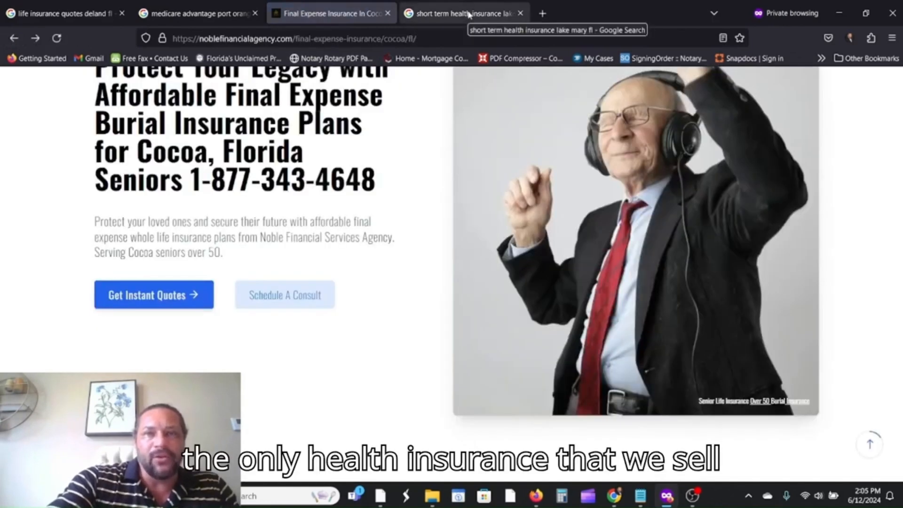
{"action": "left_click", "coordinate": [468, 14]}
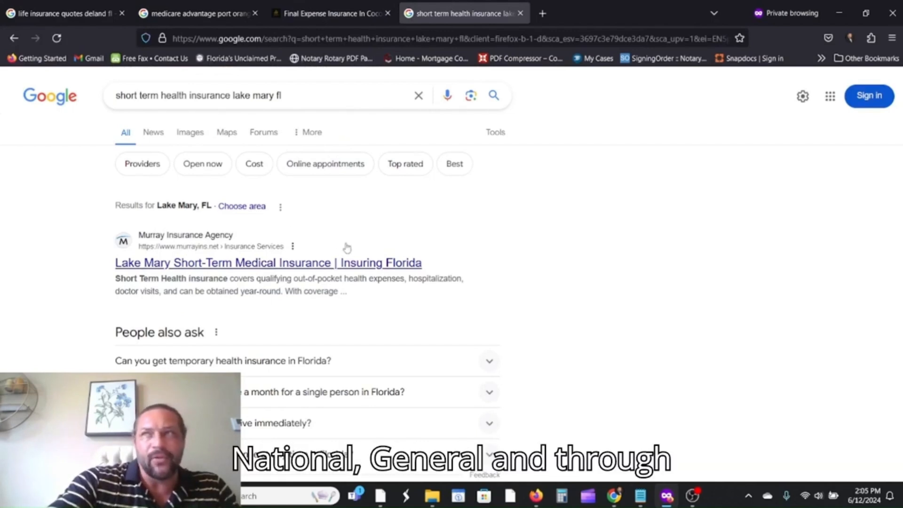
Scroll the Lake Mary short term health results to Noble Financial's listing and open it.
{"action": "scroll", "coordinate": [540, 198], "scroll_direction": "down", "scroll_amount": 1}
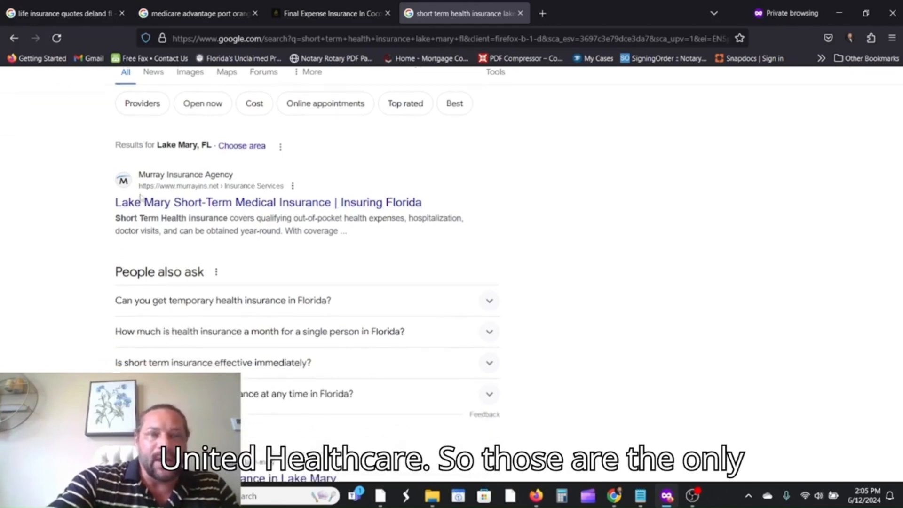
{"action": "scroll", "coordinate": [546, 197], "scroll_direction": "up", "scroll_amount": 1}
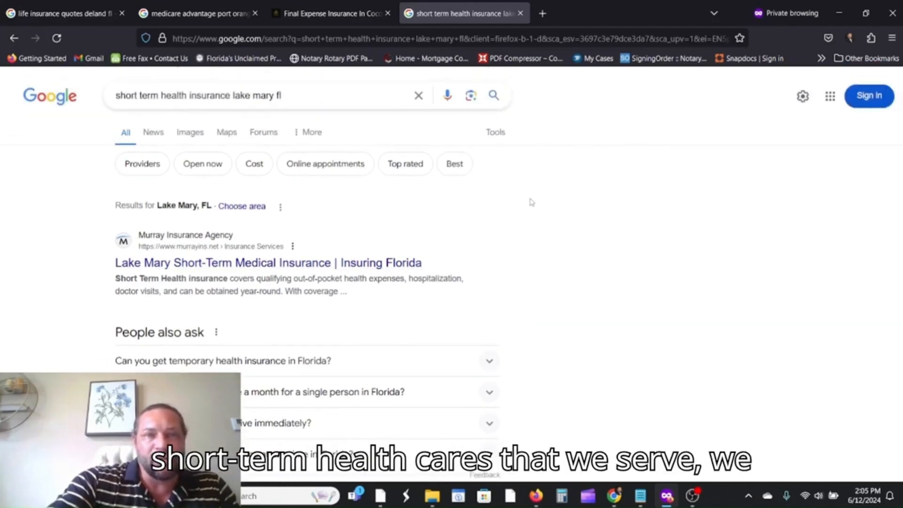
{"action": "scroll", "coordinate": [156, 149], "scroll_direction": "down", "scroll_amount": 4}
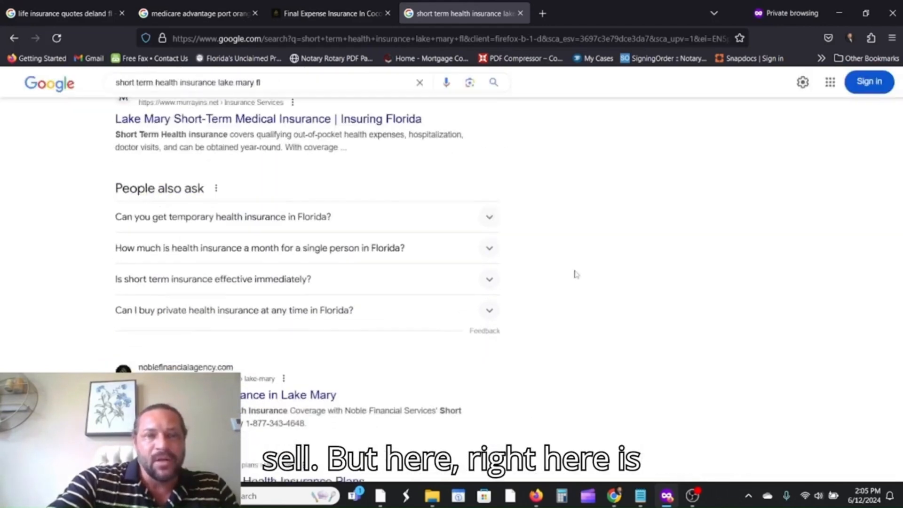
{"action": "scroll", "coordinate": [237, 260], "scroll_direction": "up", "scroll_amount": 3}
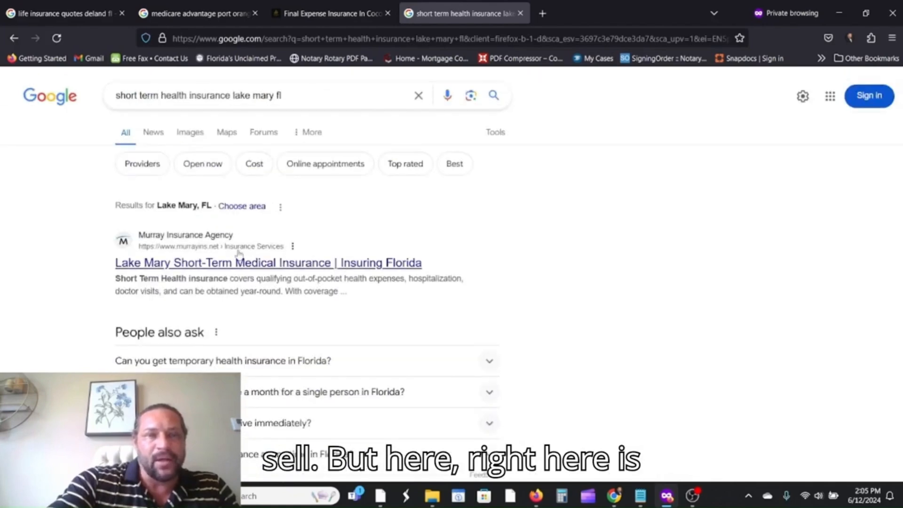
{"action": "scroll", "coordinate": [238, 260], "scroll_direction": "down", "scroll_amount": 2}
{"action": "scroll", "coordinate": [237, 260], "scroll_direction": "down", "scroll_amount": 2}
{"action": "scroll", "coordinate": [238, 260], "scroll_direction": "up", "scroll_amount": 2}
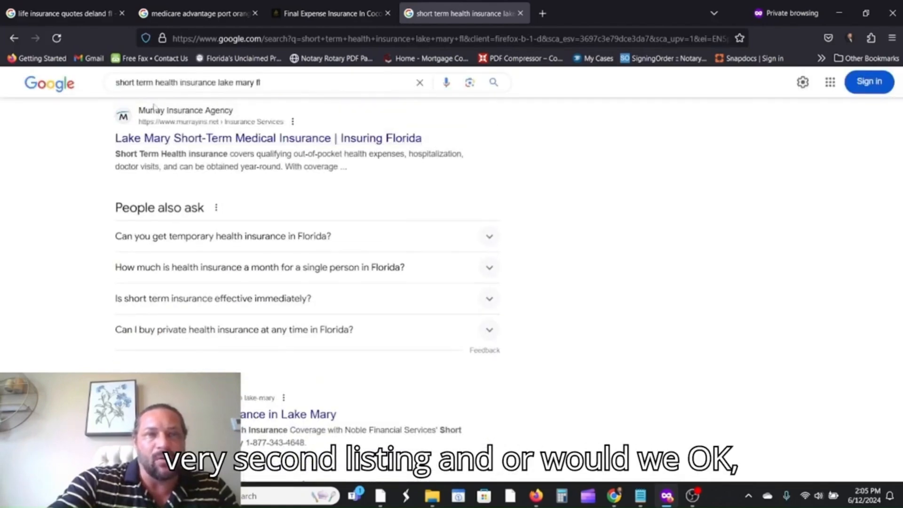
{"action": "scroll", "coordinate": [225, 188], "scroll_direction": "up", "scroll_amount": 2}
{"action": "scroll", "coordinate": [242, 194], "scroll_direction": "down", "scroll_amount": 6}
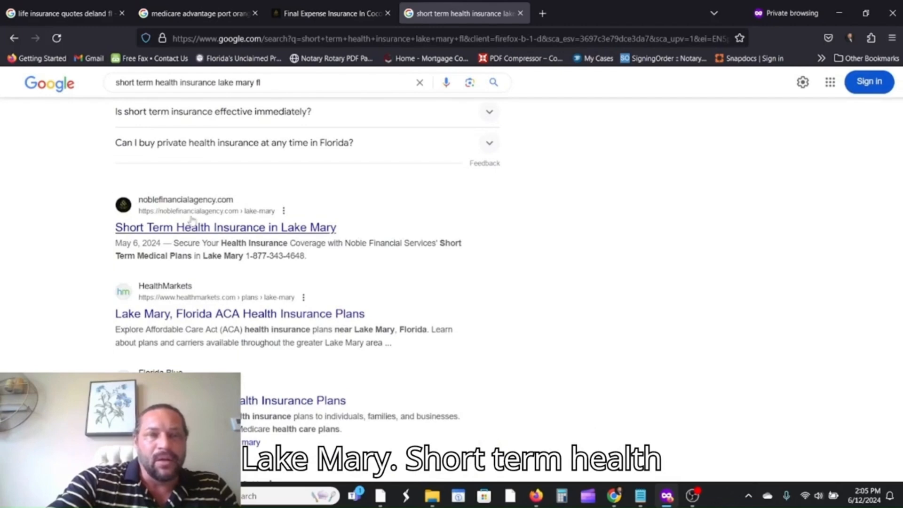
{"action": "left_click", "coordinate": [131, 230]}
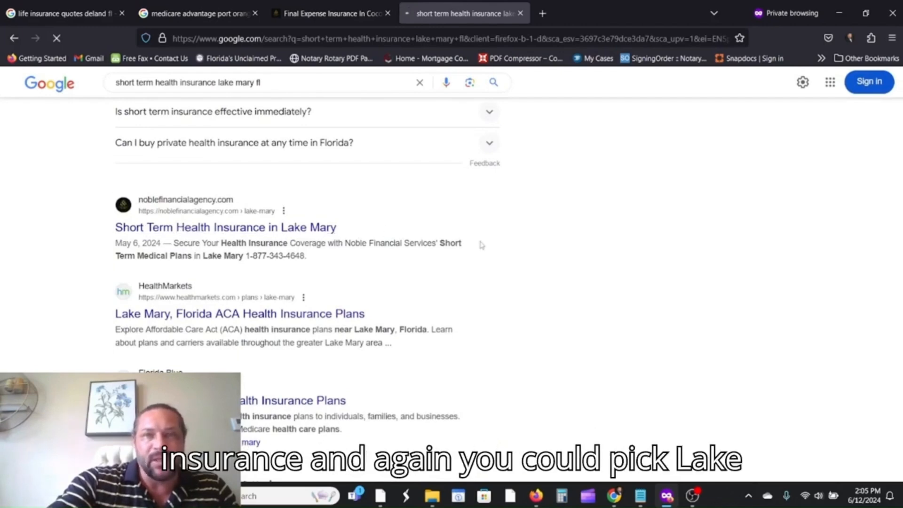
Scroll through Noble Financial's Lake Mary short term health page and back up.
{"action": "scroll", "coordinate": [397, 234], "scroll_direction": "down", "scroll_amount": 3}
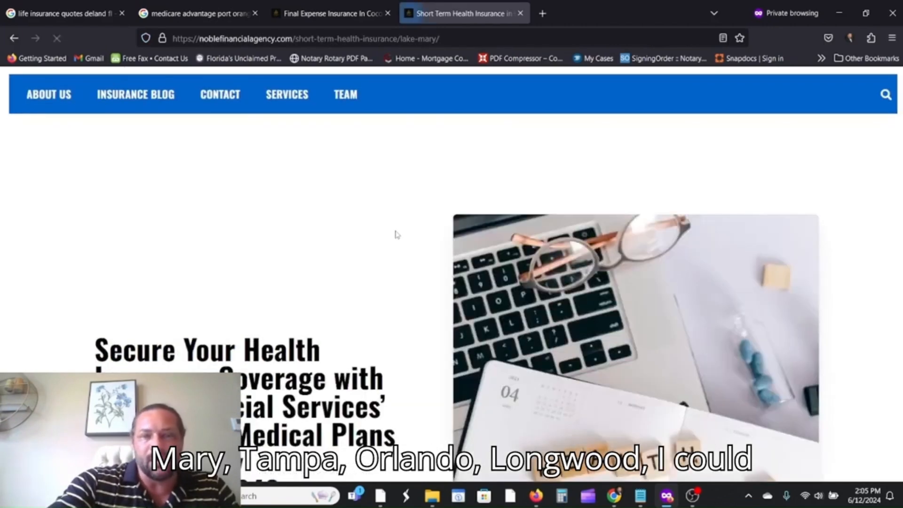
{"action": "scroll", "coordinate": [252, 186], "scroll_direction": "down", "scroll_amount": 2}
{"action": "scroll", "coordinate": [310, 214], "scroll_direction": "down", "scroll_amount": 3}
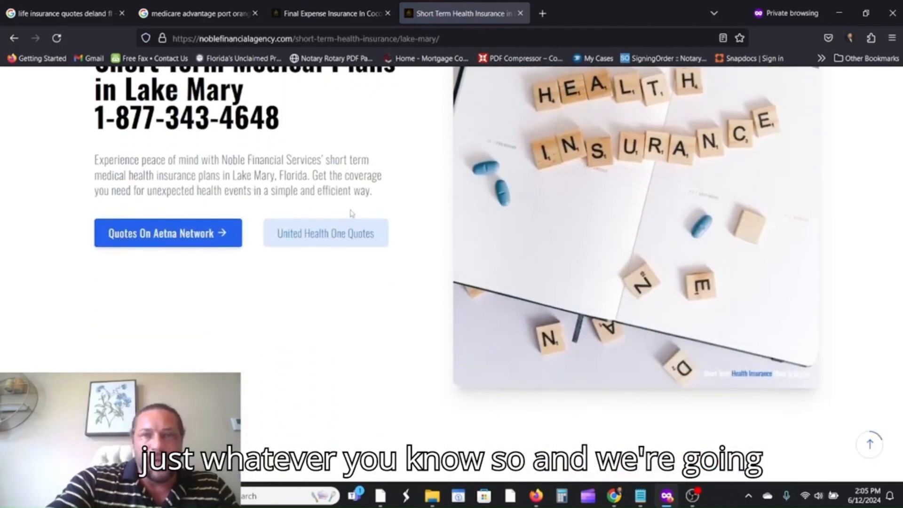
{"action": "scroll", "coordinate": [351, 215], "scroll_direction": "up", "scroll_amount": 3}
{"action": "scroll", "coordinate": [337, 222], "scroll_direction": "up", "scroll_amount": 3}
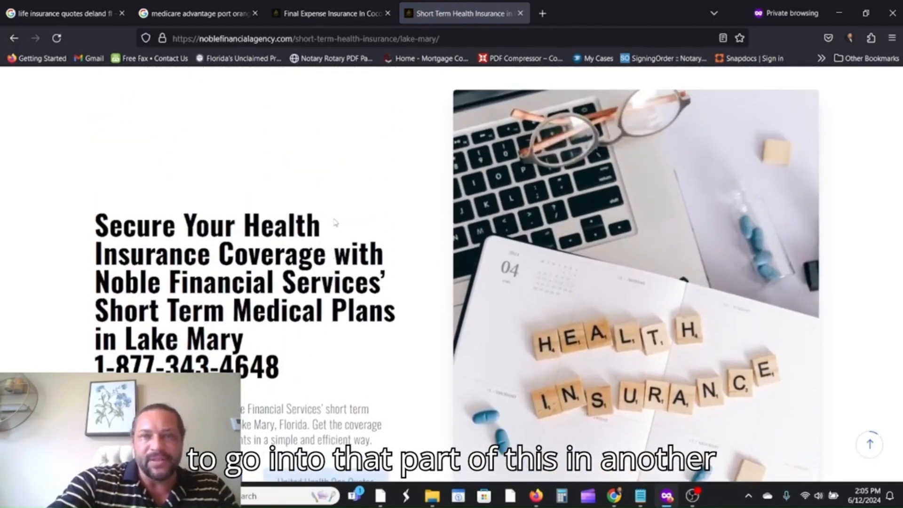
{"action": "scroll", "coordinate": [335, 222], "scroll_direction": "down", "scroll_amount": 10}
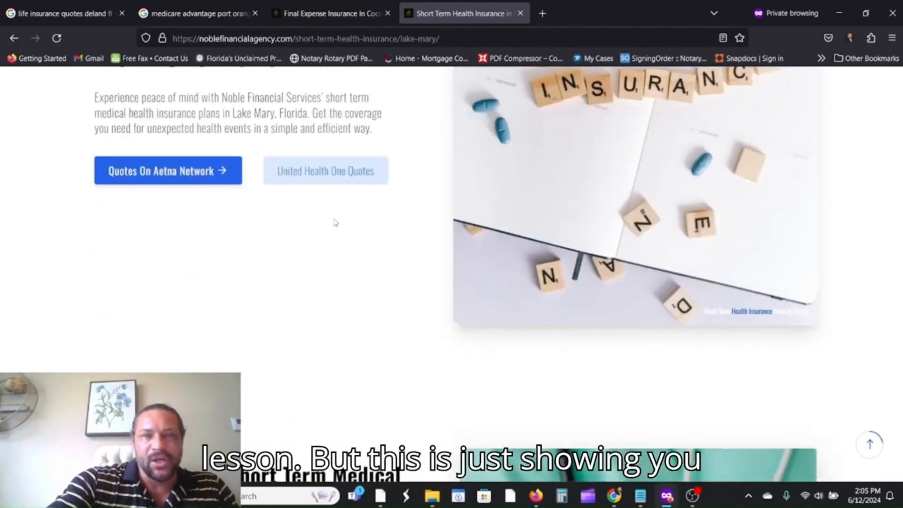
{"action": "scroll", "coordinate": [335, 222], "scroll_direction": "down", "scroll_amount": 15}
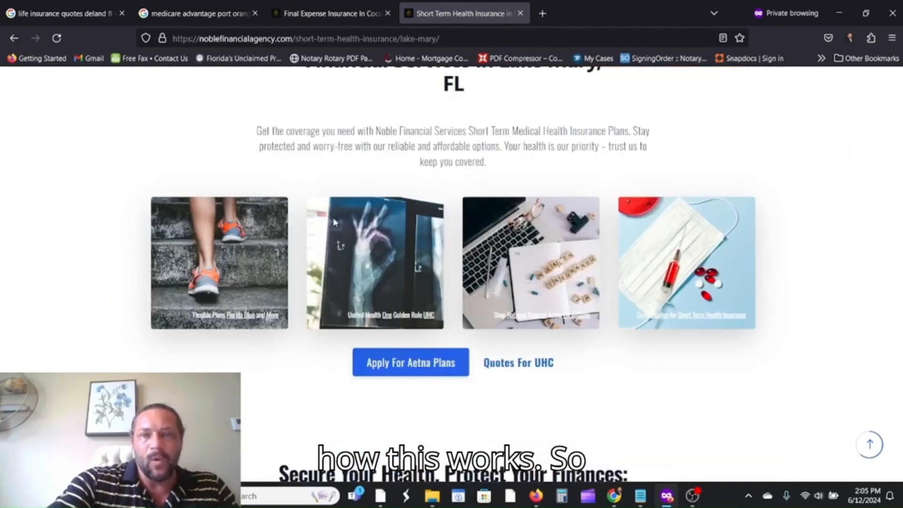
{"action": "scroll", "coordinate": [335, 222], "scroll_direction": "down", "scroll_amount": 4}
{"action": "scroll", "coordinate": [305, 213], "scroll_direction": "up", "scroll_amount": 20}
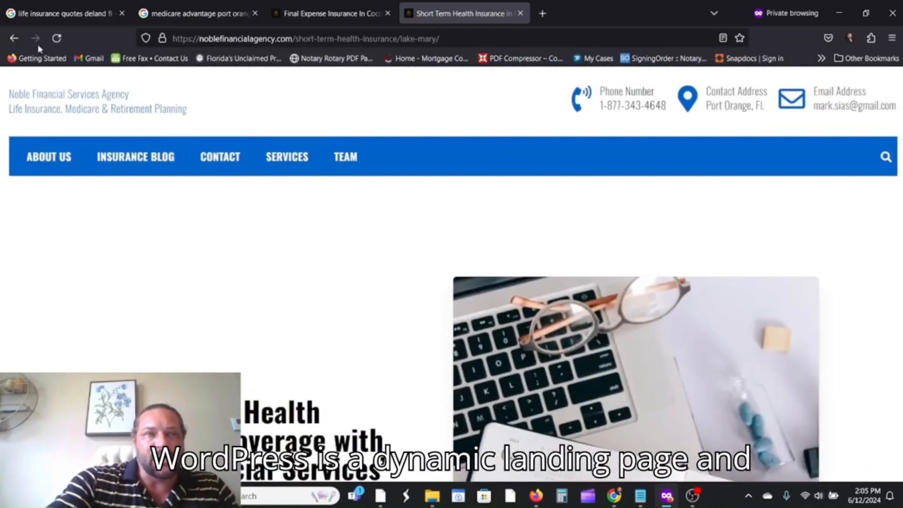
Open the Port Orange Florida Insurance Services page from the Medicare Advantage results.
{"action": "left_click", "coordinate": [200, 14]}
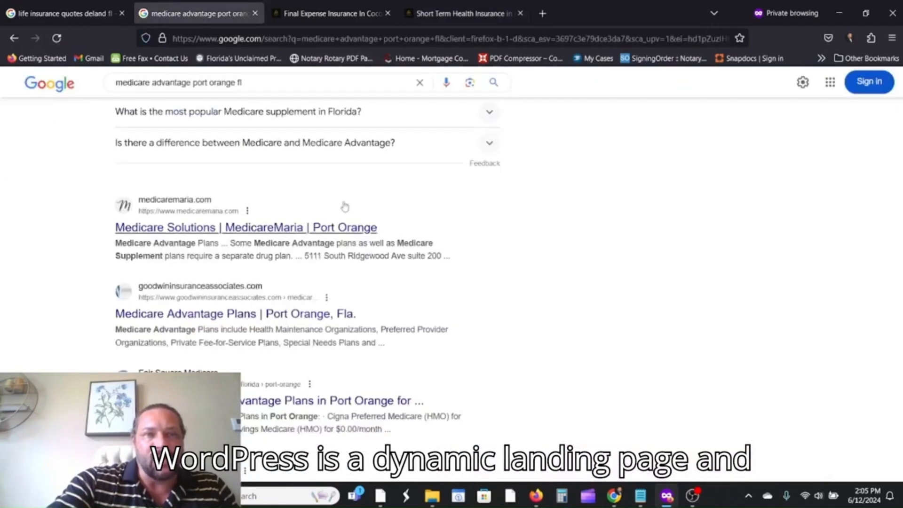
{"action": "scroll", "coordinate": [264, 259], "scroll_direction": "down", "scroll_amount": 3}
{"action": "scroll", "coordinate": [264, 259], "scroll_direction": "down", "scroll_amount": 6}
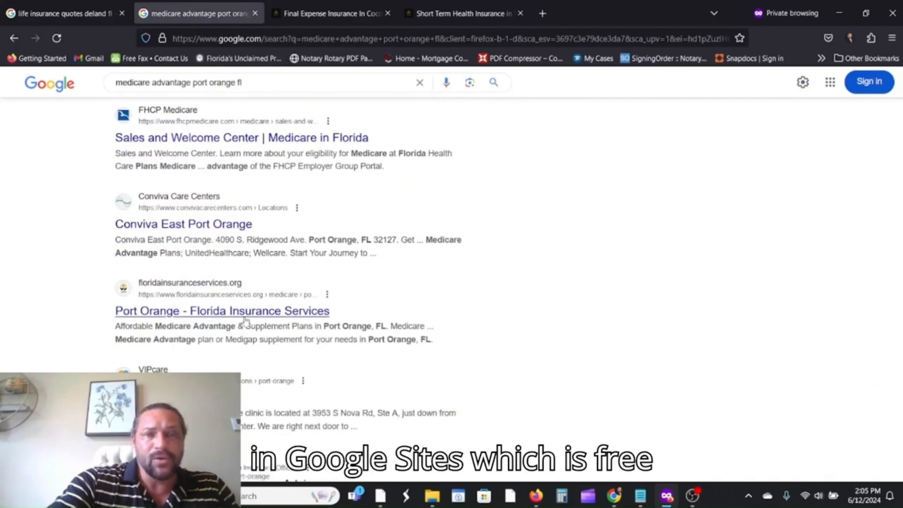
{"action": "left_click", "coordinate": [248, 313]}
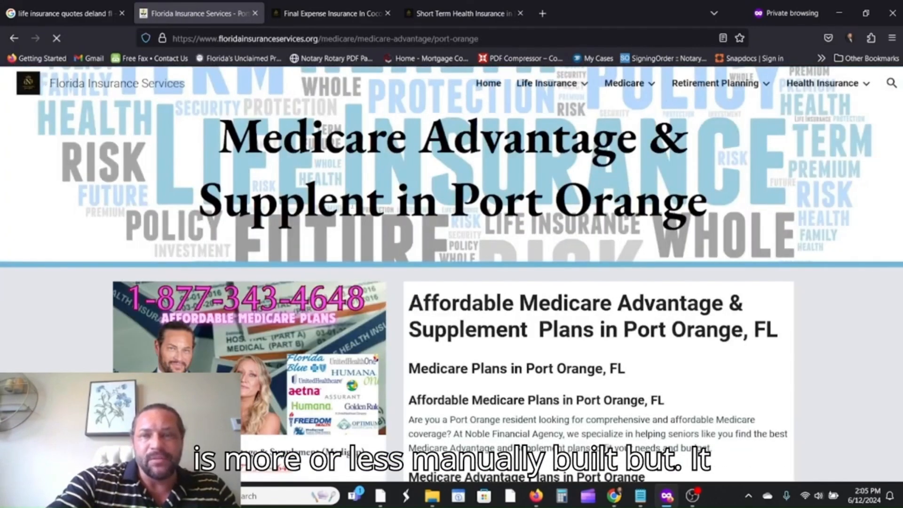
{"action": "scroll", "coordinate": [341, 210], "scroll_direction": "down", "scroll_amount": 15}
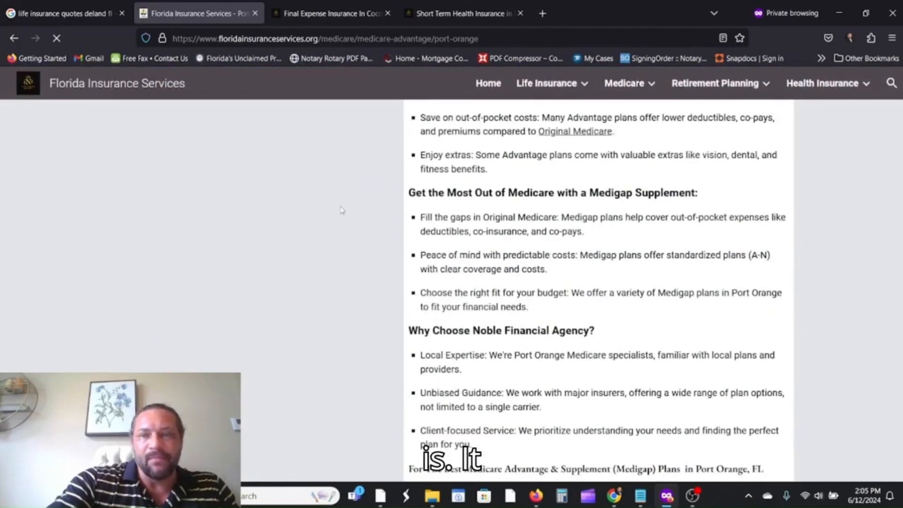
{"action": "scroll", "coordinate": [341, 210], "scroll_direction": "up", "scroll_amount": 15}
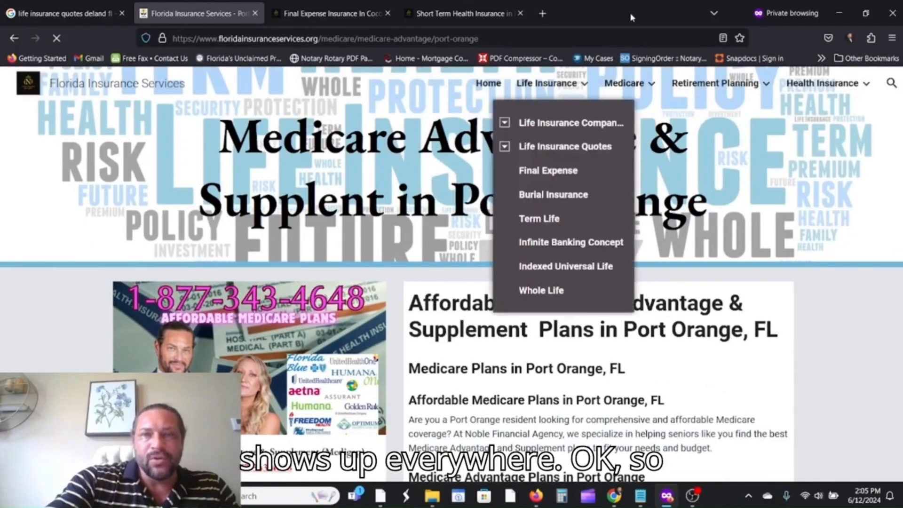
Expand the Life Insurance Quotes sub-list and highlight 'Port Orange' in the page heading.
{"action": "mouse_move", "coordinate": [632, 96]}
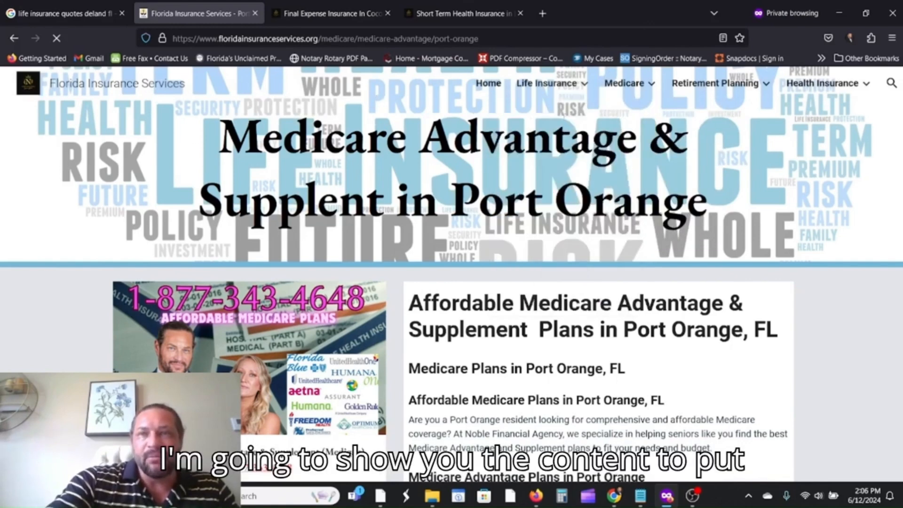
{"action": "mouse_move", "coordinate": [585, 88]}
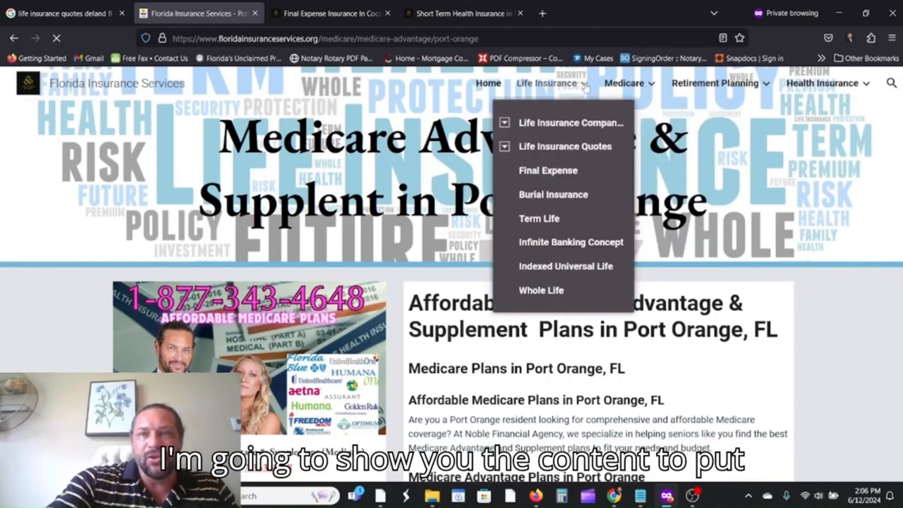
{"action": "left_click", "coordinate": [504, 147]}
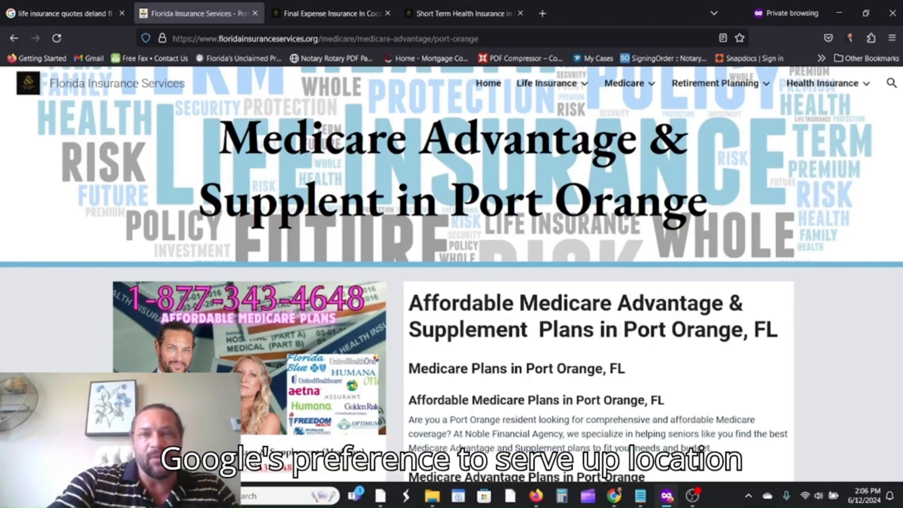
{"action": "left_click_drag", "start_coordinate": [450, 199], "coordinate": [664, 199]}
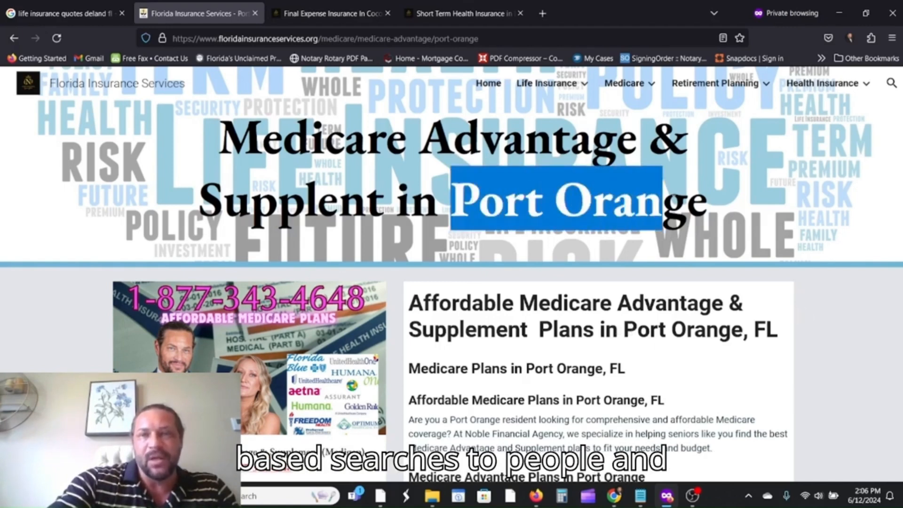
{"action": "left_click", "coordinate": [692, 199]}
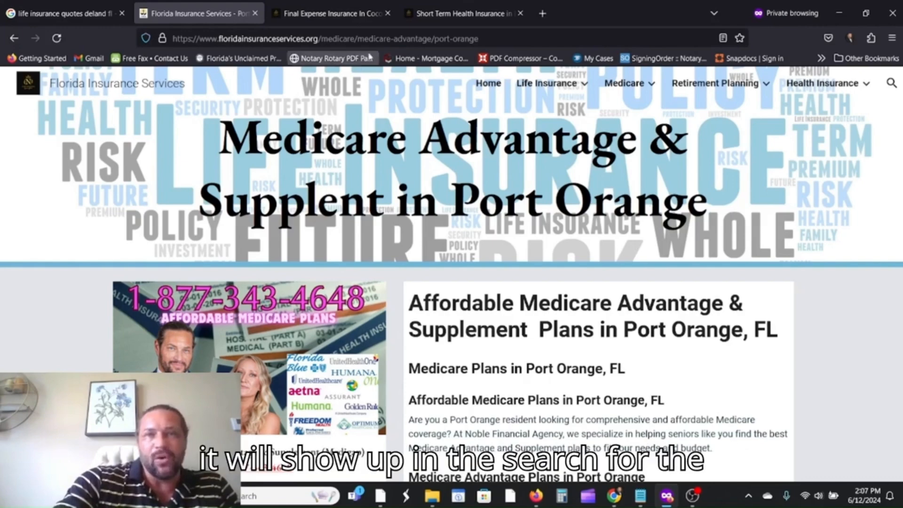
Cycle through the Short Term Health, Cocoa final expense and Google results tabs.
{"action": "left_click", "coordinate": [449, 21]}
{"action": "left_click", "coordinate": [323, 18]}
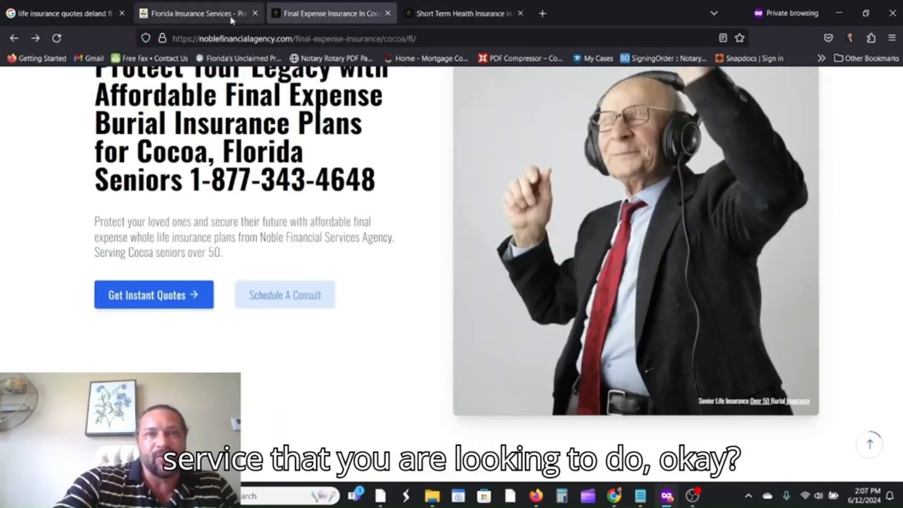
{"action": "left_click", "coordinate": [172, 19]}
{"action": "left_click", "coordinate": [70, 14]}
{"action": "left_click", "coordinate": [175, 18]}
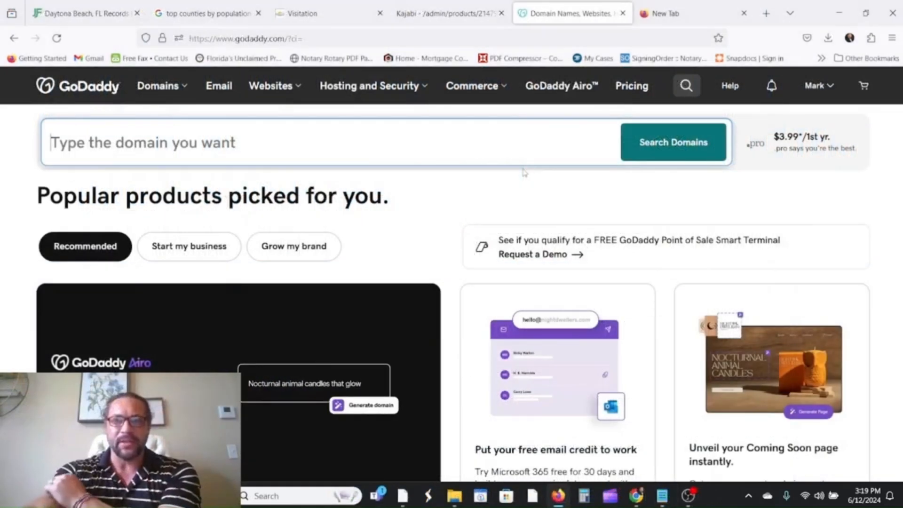
{"action": "left_click", "coordinate": [499, 141]}
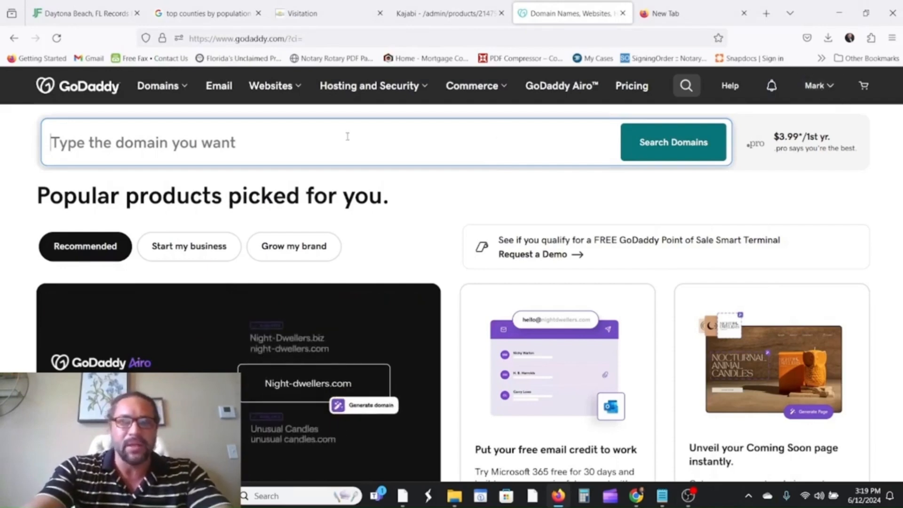
{"action": "left_click", "coordinate": [816, 86]}
{"action": "left_click", "coordinate": [692, 206]}
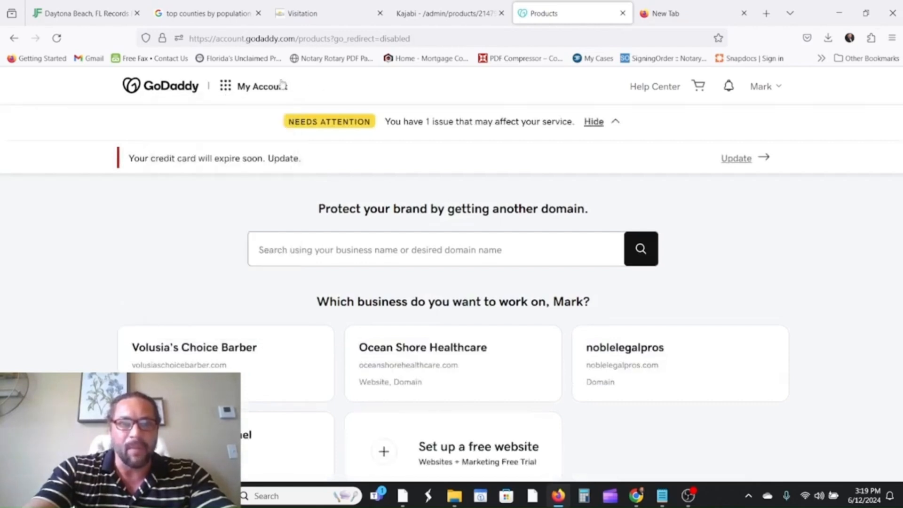
{"action": "mouse_move", "coordinate": [225, 86]}
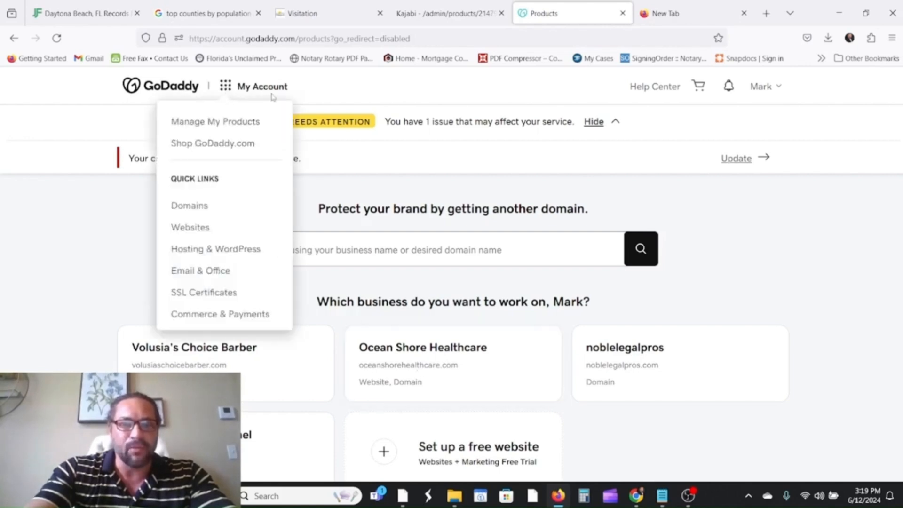
{"action": "left_click", "coordinate": [227, 143]}
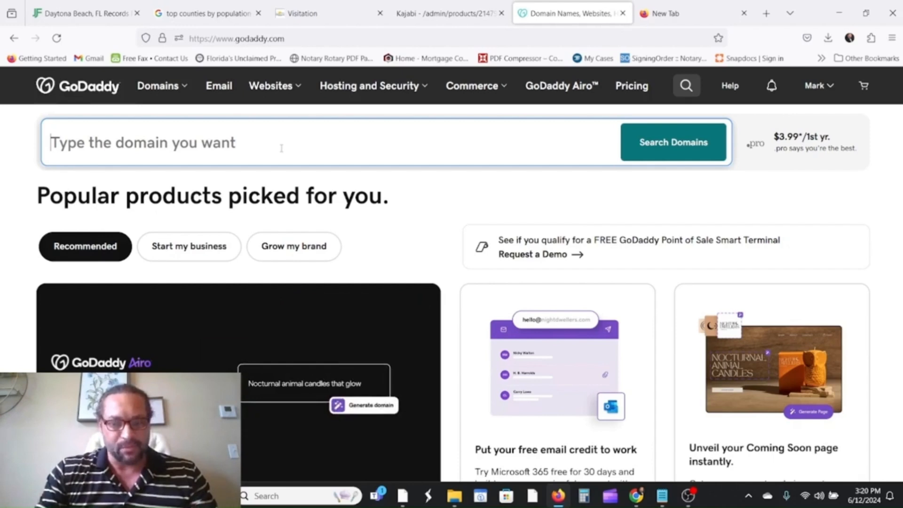
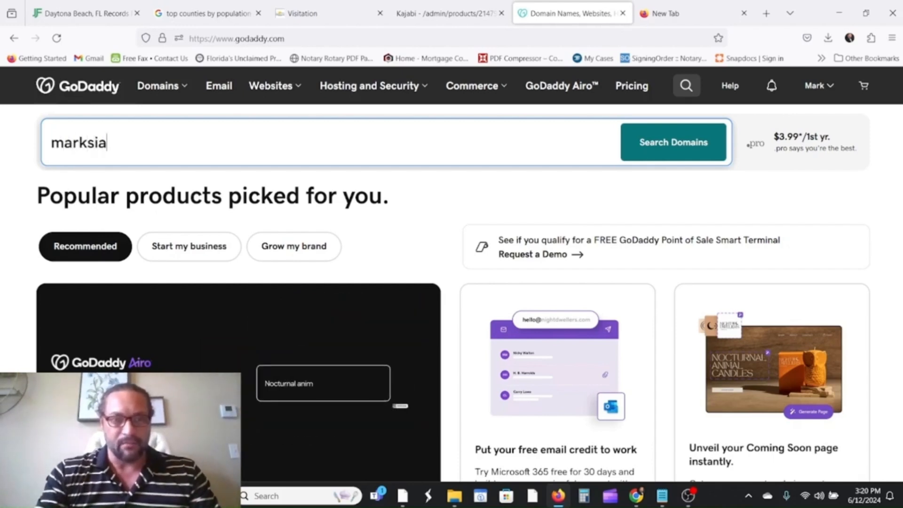
Search GoDaddy for the owner's name-plus-insurance .com domain and add the exact-match .com to the cart.
{"action": "type", "text": "in"}
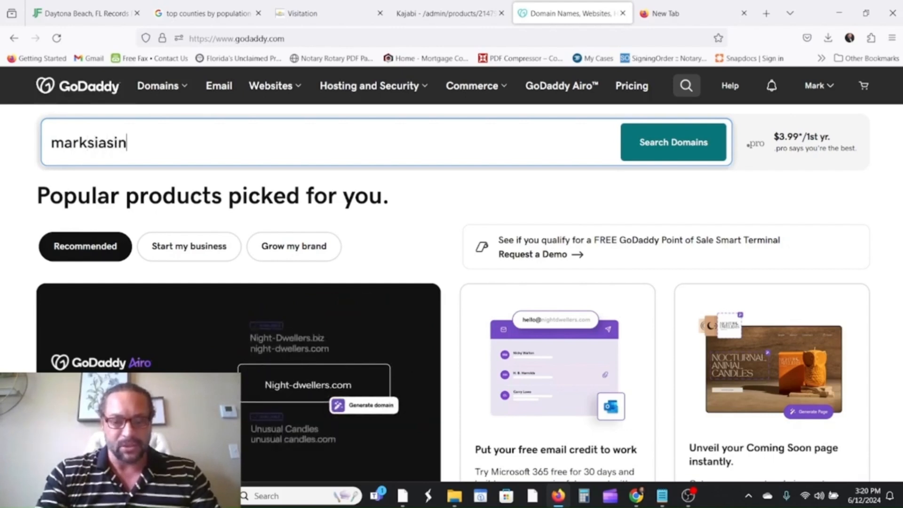
{"action": "type", "text": "surance"}
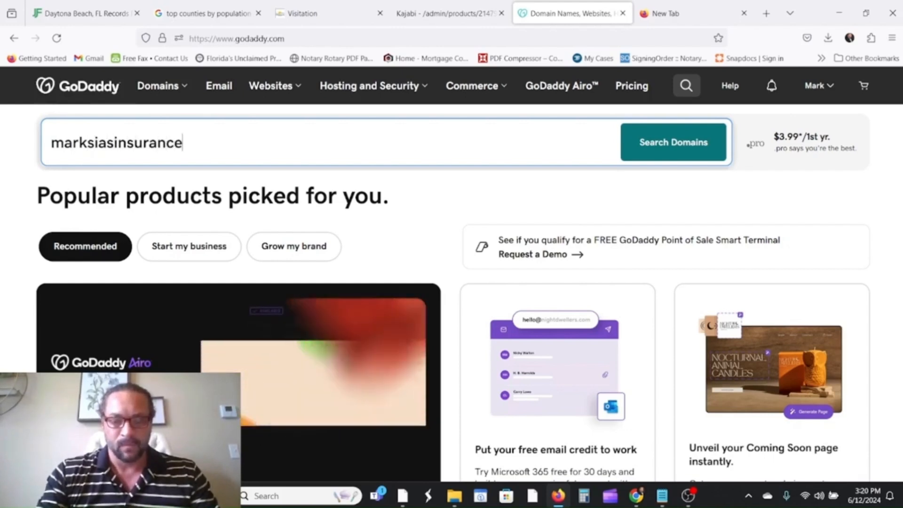
{"action": "type", "text": ".com"}
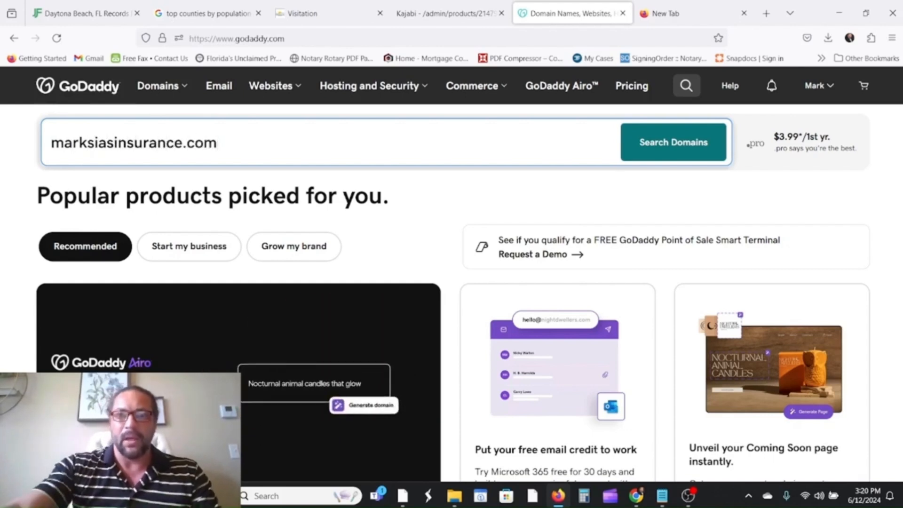
{"action": "left_click", "coordinate": [655, 141]}
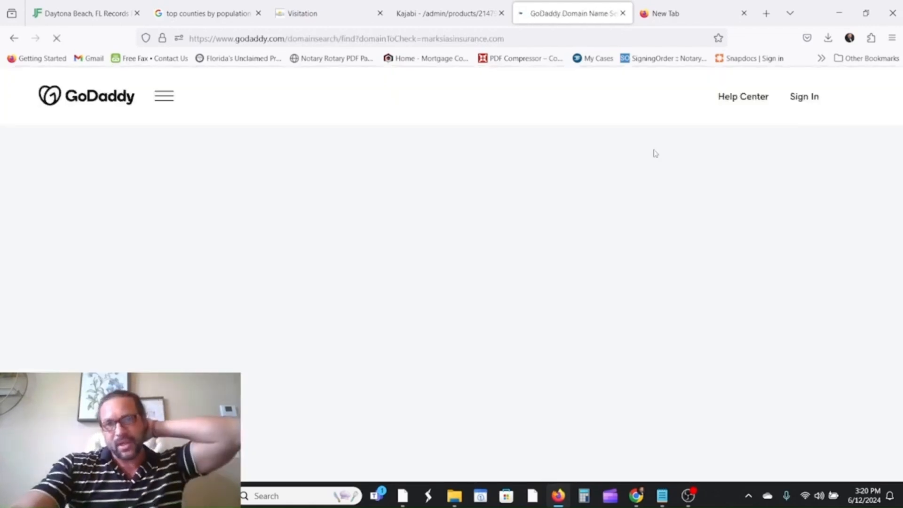
{"action": "scroll", "coordinate": [659, 249], "scroll_direction": "down", "scroll_amount": 1}
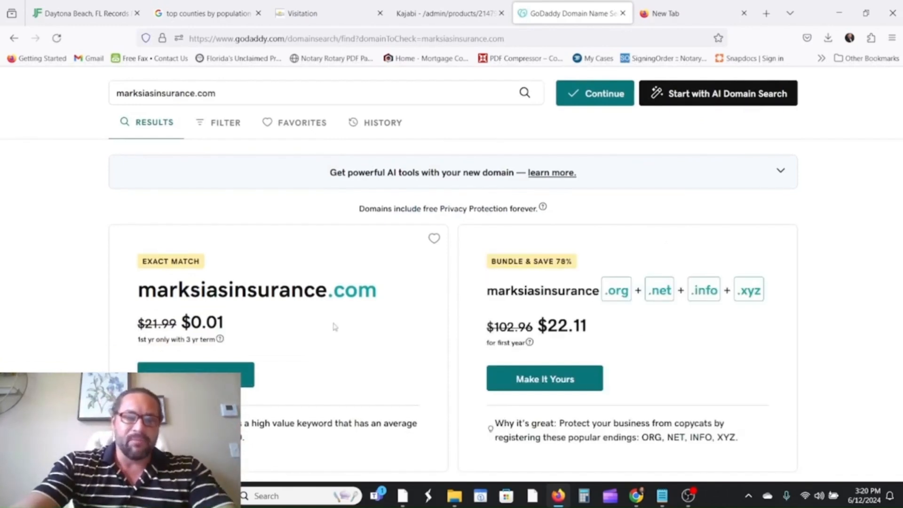
{"action": "scroll", "coordinate": [335, 324], "scroll_direction": "down", "scroll_amount": 2}
{"action": "scroll", "coordinate": [335, 308], "scroll_direction": "down", "scroll_amount": 1}
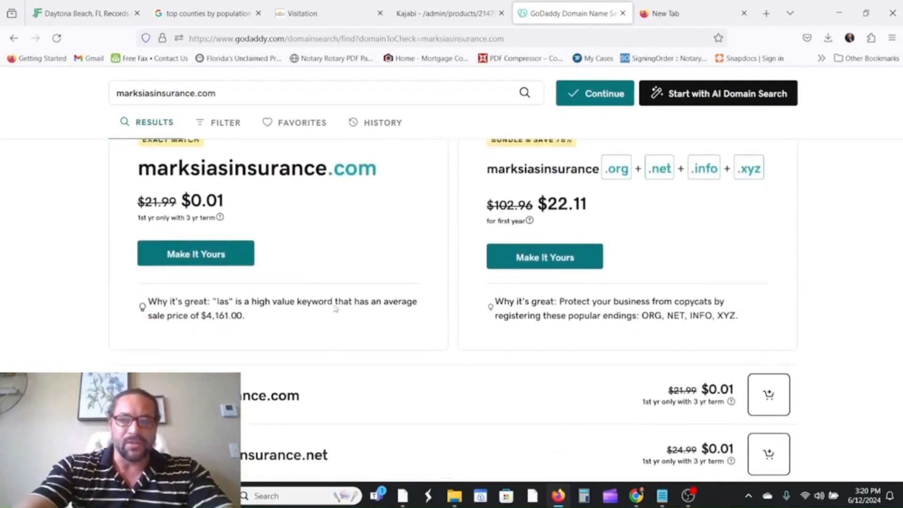
{"action": "scroll", "coordinate": [309, 296], "scroll_direction": "up", "scroll_amount": 3}
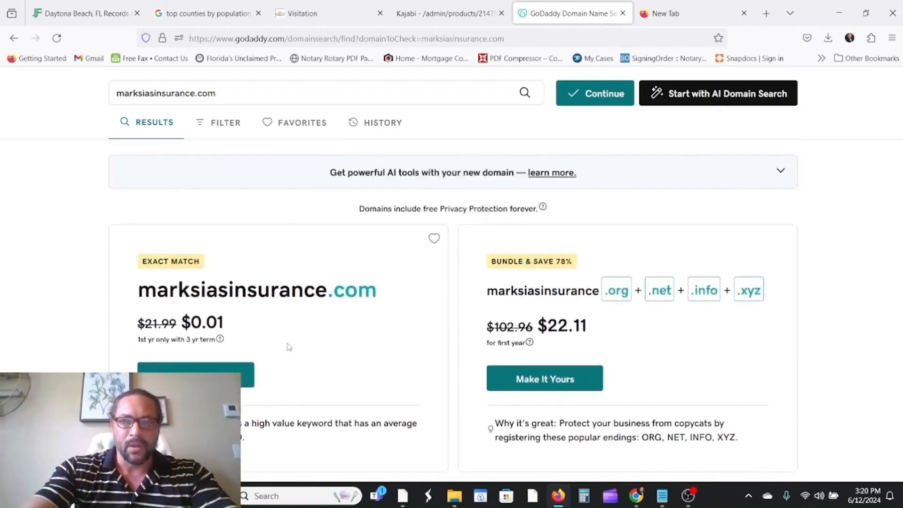
{"action": "left_click", "coordinate": [245, 372]}
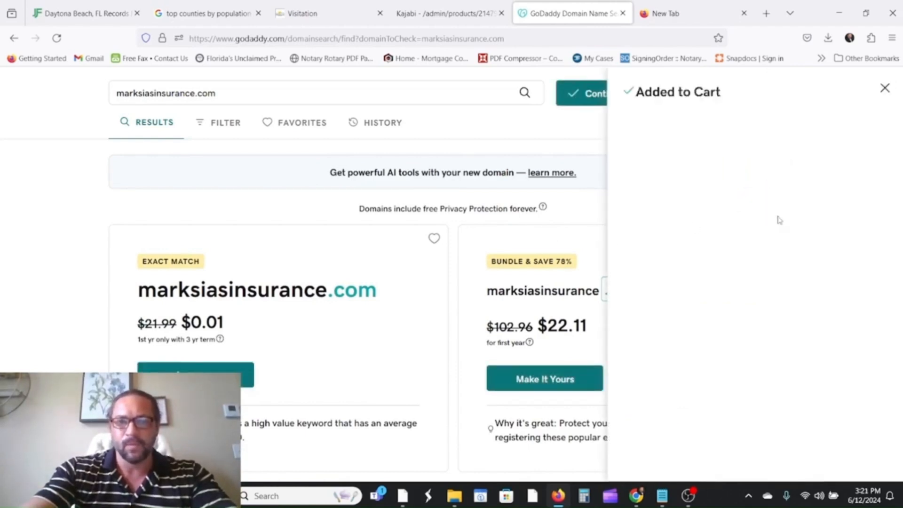
Decline GoDaddy's bundle offer for the domain.
{"action": "scroll", "coordinate": [768, 194], "scroll_direction": "down", "scroll_amount": 2}
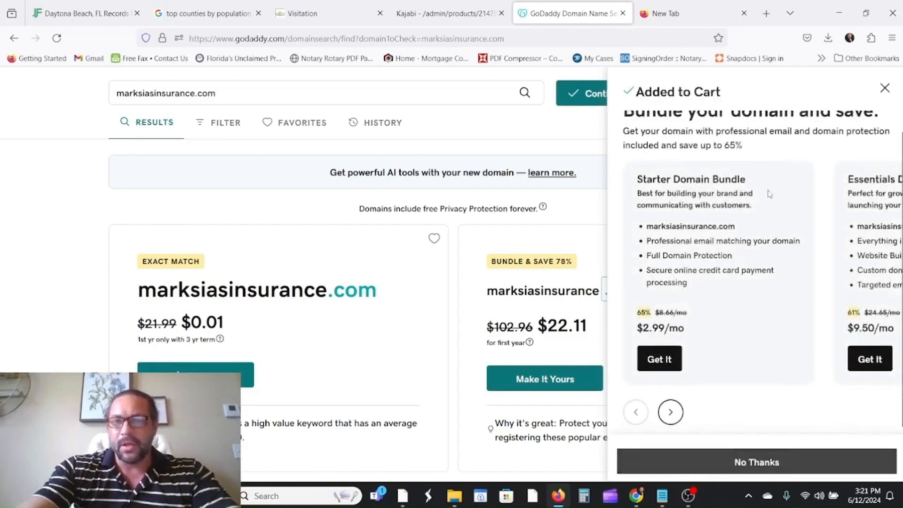
{"action": "scroll", "coordinate": [712, 324], "scroll_direction": "down", "scroll_amount": 3}
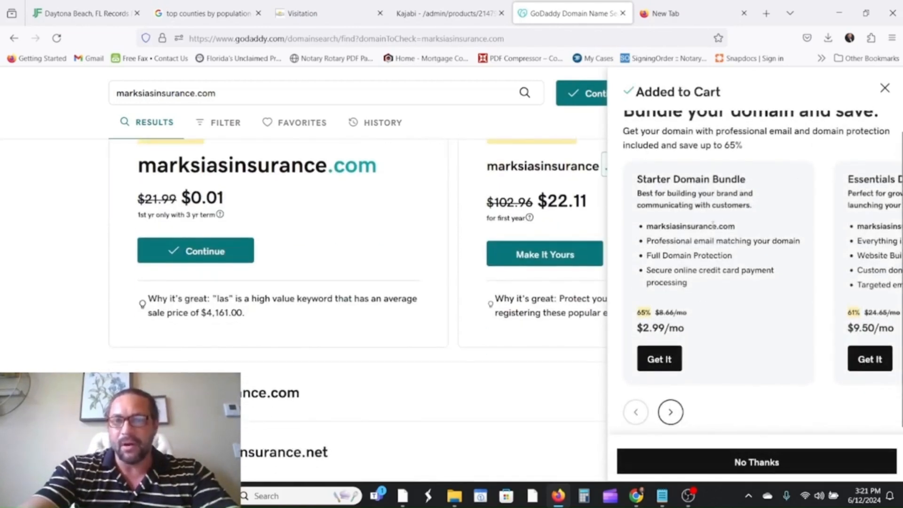
{"action": "scroll", "coordinate": [710, 226], "scroll_direction": "up", "scroll_amount": 2}
{"action": "scroll", "coordinate": [701, 291], "scroll_direction": "down", "scroll_amount": 2}
{"action": "left_click", "coordinate": [753, 462]}
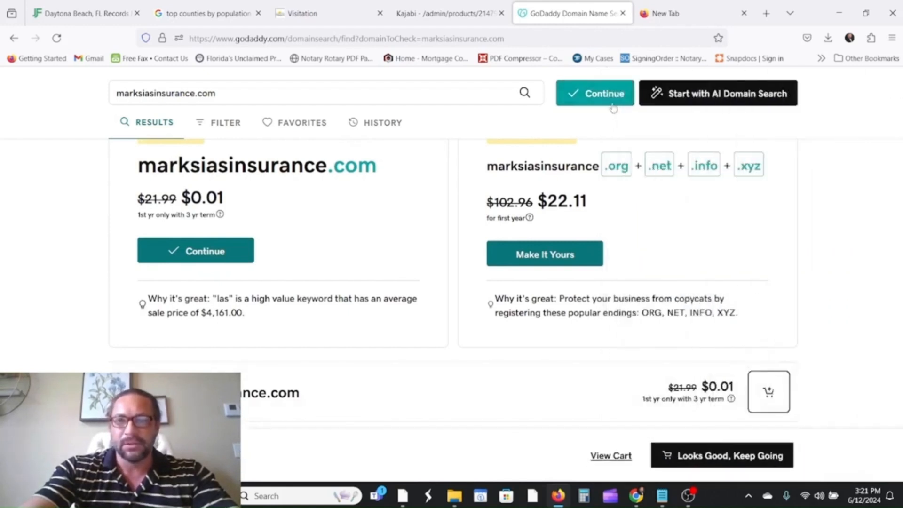
{"action": "scroll", "coordinate": [659, 202], "scroll_direction": "down", "scroll_amount": 3}
{"action": "scroll", "coordinate": [277, 221], "scroll_direction": "up", "scroll_amount": 3}
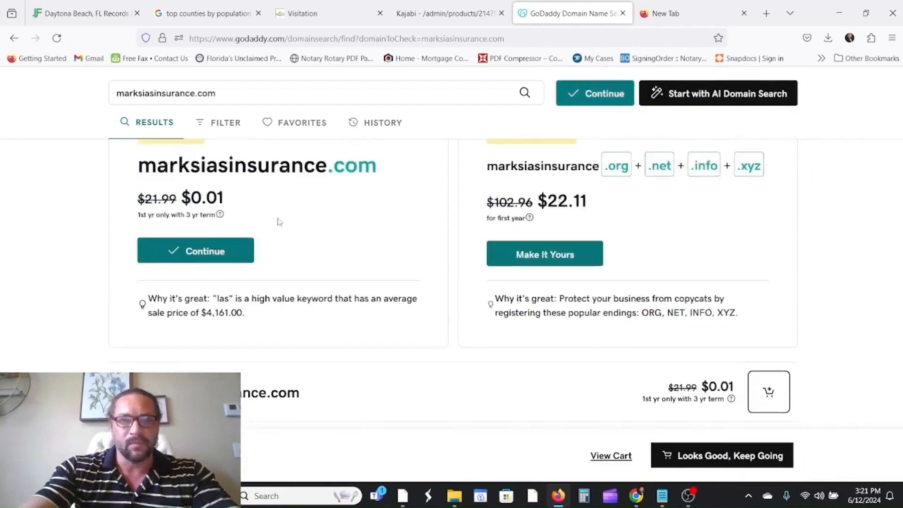
{"action": "scroll", "coordinate": [391, 262], "scroll_direction": "down", "scroll_amount": 5}
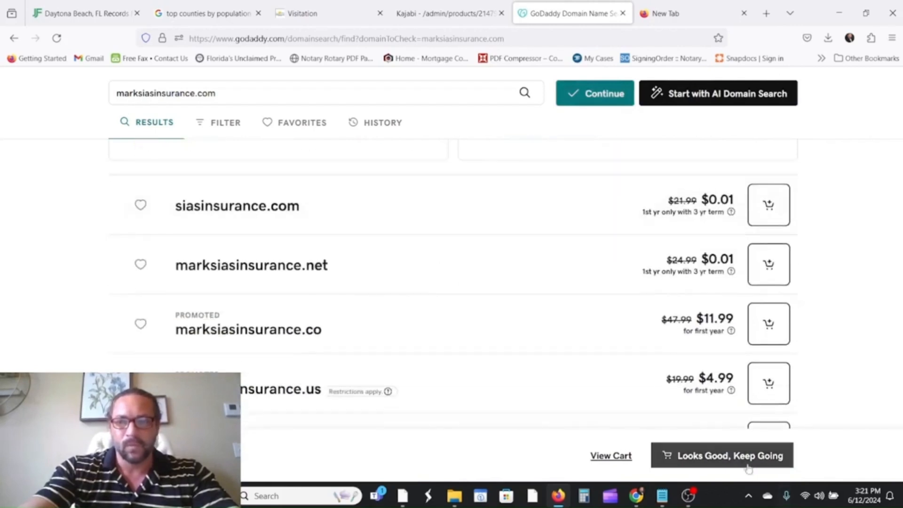
{"action": "scroll", "coordinate": [607, 316], "scroll_direction": "down", "scroll_amount": 5}
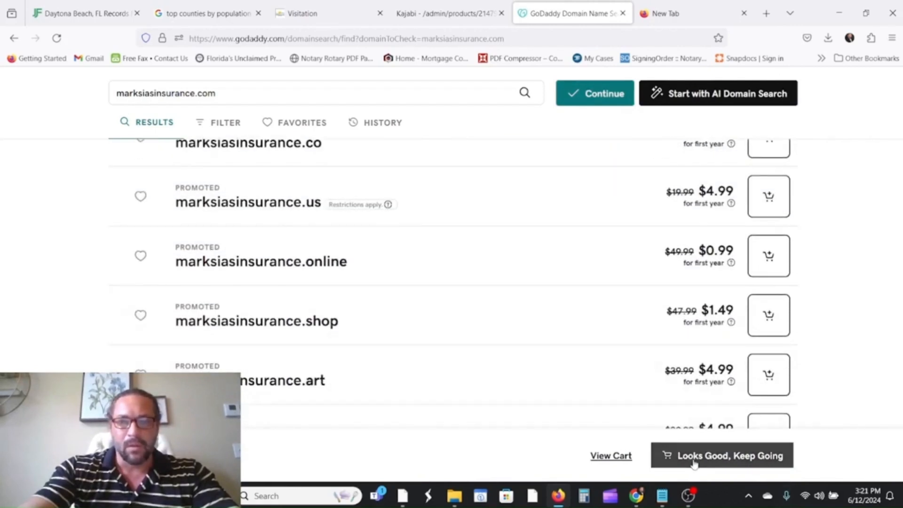
Set the domain's registration term to 1 Year at $11.99 in the cart and continue.
{"action": "left_click", "coordinate": [610, 456]}
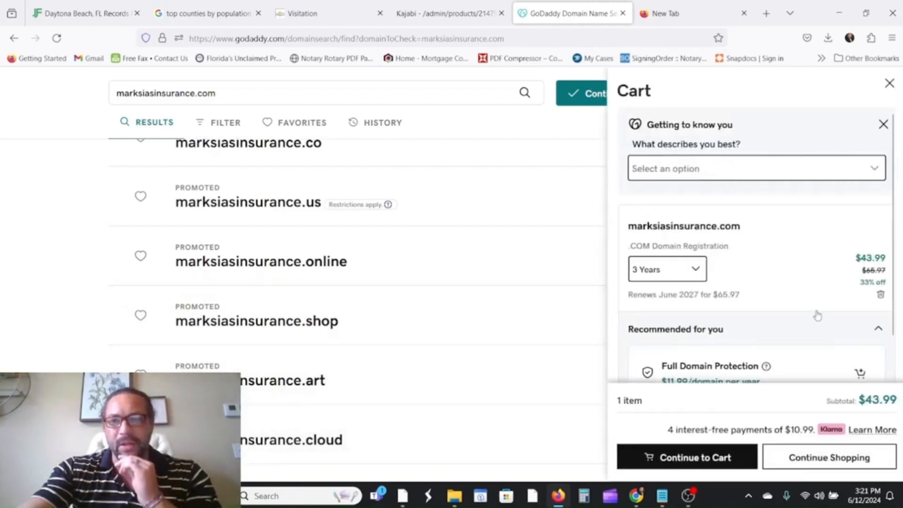
{"action": "scroll", "coordinate": [817, 315], "scroll_direction": "down", "scroll_amount": 5}
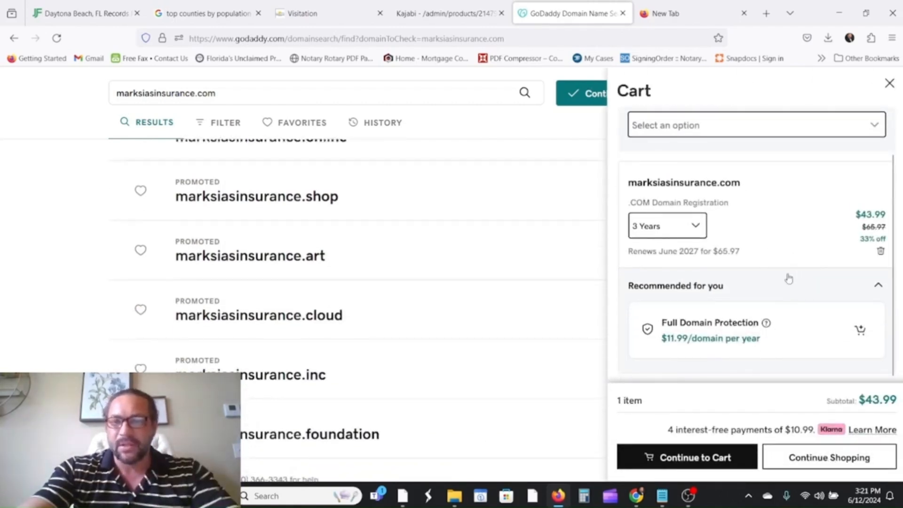
{"action": "left_click", "coordinate": [680, 235]}
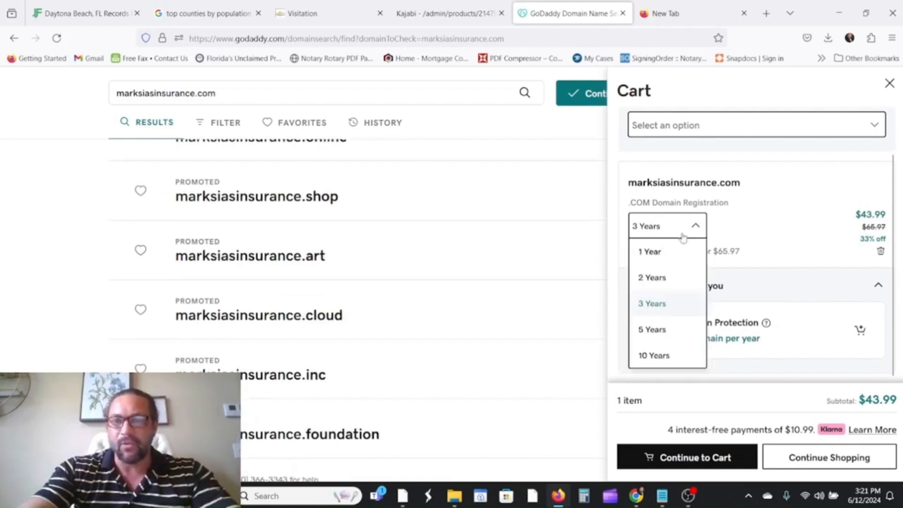
{"action": "left_click", "coordinate": [661, 257]}
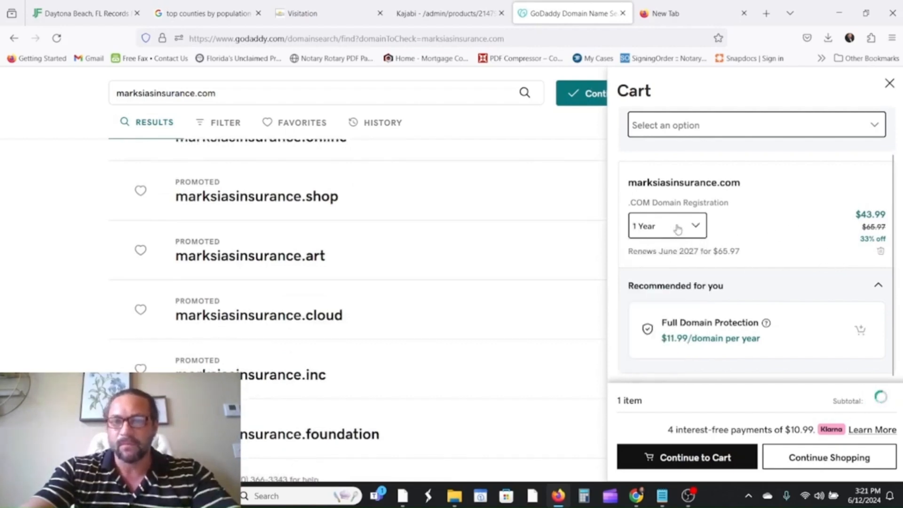
{"action": "scroll", "coordinate": [793, 234], "scroll_direction": "down", "scroll_amount": 3}
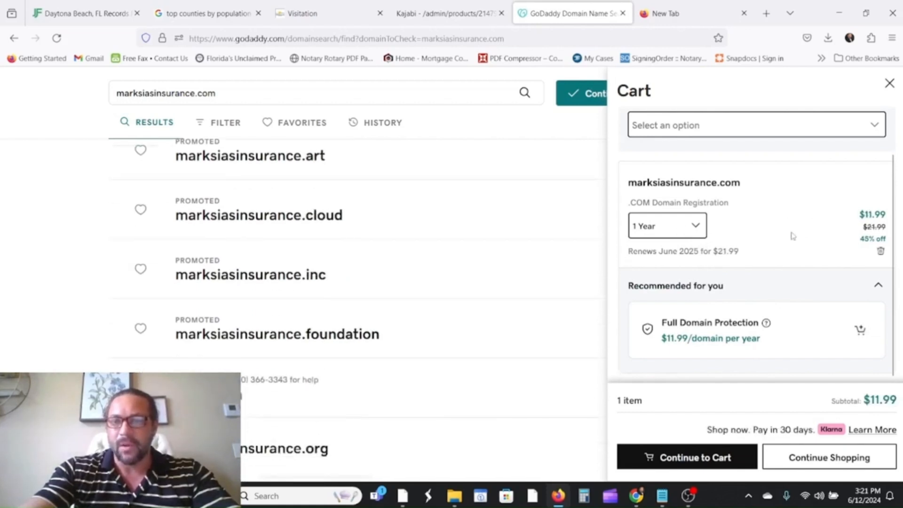
{"action": "scroll", "coordinate": [802, 241], "scroll_direction": "up", "scroll_amount": 1}
{"action": "scroll", "coordinate": [801, 237], "scroll_direction": "down", "scroll_amount": 1}
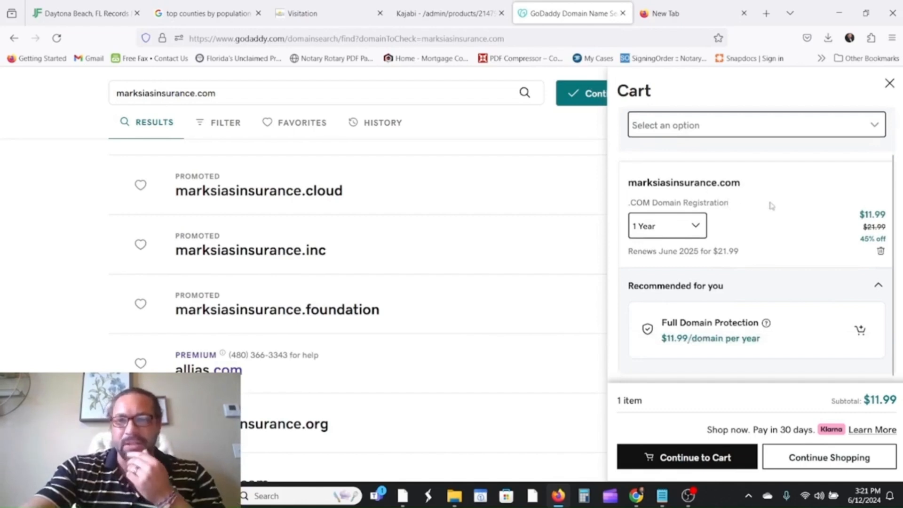
{"action": "scroll", "coordinate": [768, 232], "scroll_direction": "down", "scroll_amount": 3}
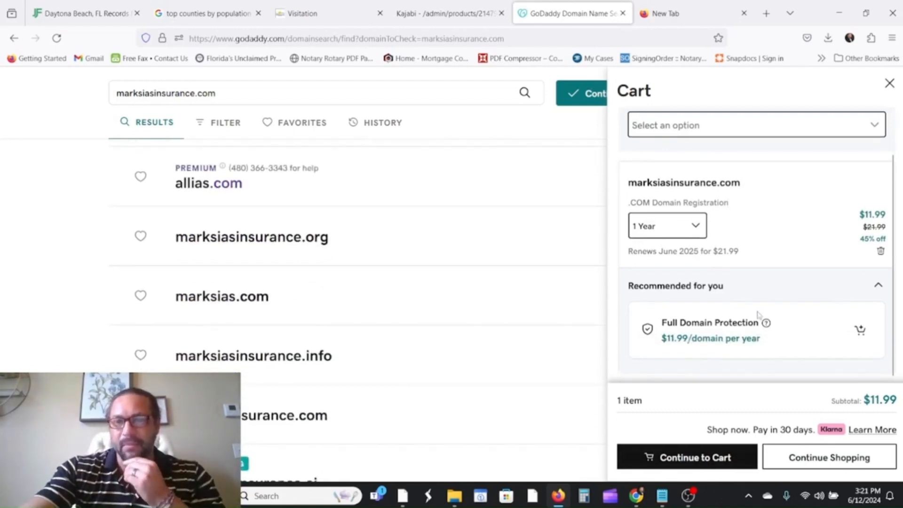
{"action": "left_click", "coordinate": [708, 462]}
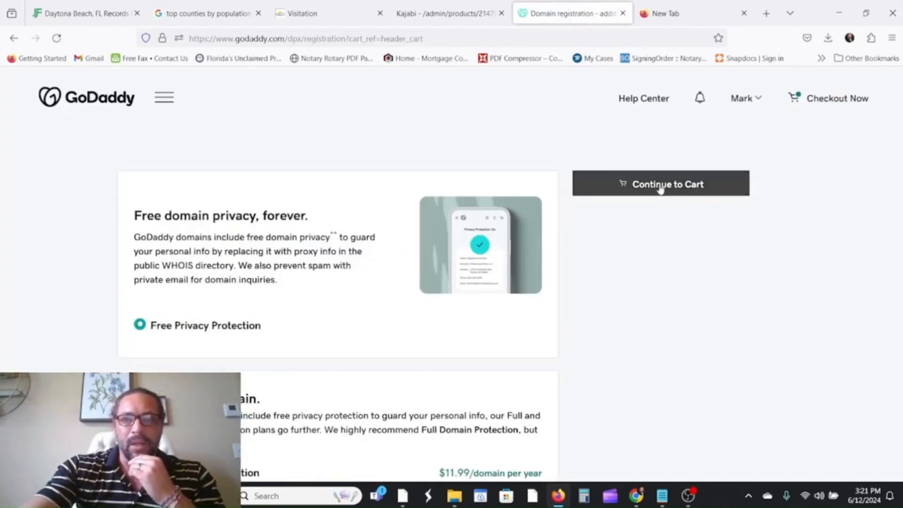
Choose No Domain Protection for the domain.
{"action": "scroll", "coordinate": [642, 216], "scroll_direction": "down", "scroll_amount": 5}
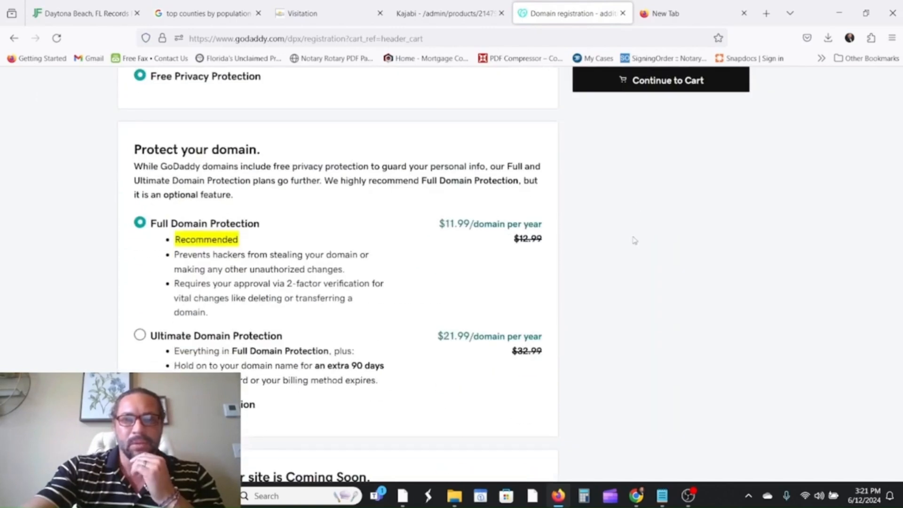
{"action": "scroll", "coordinate": [140, 328], "scroll_direction": "down", "scroll_amount": 3}
{"action": "left_click", "coordinate": [139, 282]}
{"action": "scroll", "coordinate": [254, 303], "scroll_direction": "up", "scroll_amount": 3}
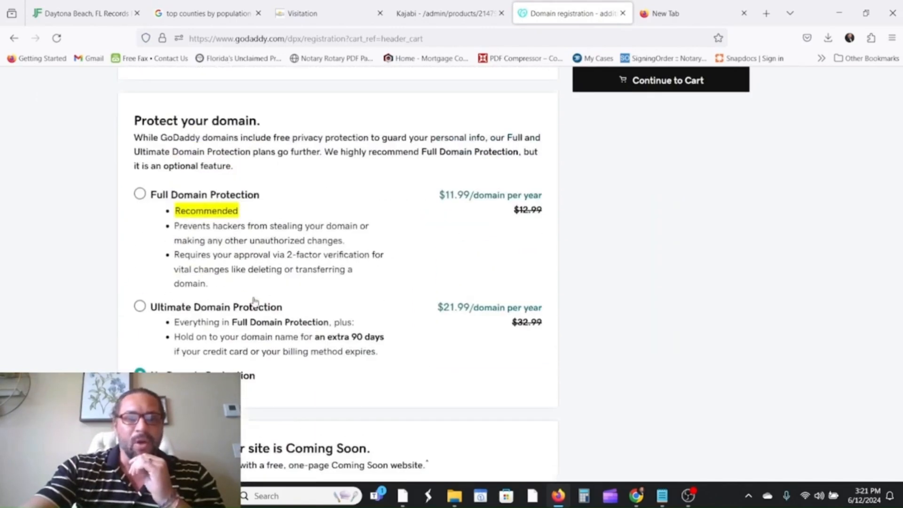
{"action": "scroll", "coordinate": [335, 268], "scroll_direction": "down", "scroll_amount": 6}
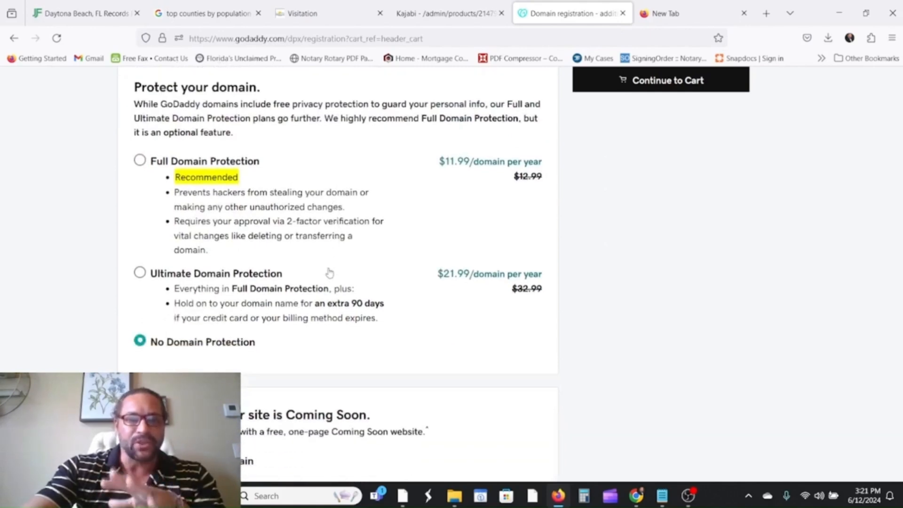
{"action": "scroll", "coordinate": [320, 278], "scroll_direction": "down", "scroll_amount": 1}
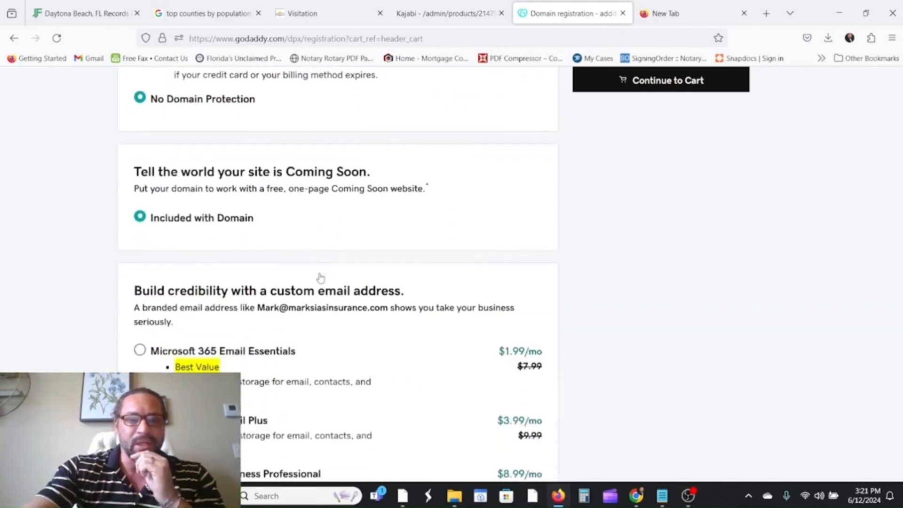
{"action": "scroll", "coordinate": [611, 263], "scroll_direction": "down", "scroll_amount": 3}
{"action": "scroll", "coordinate": [393, 292], "scroll_direction": "down", "scroll_amount": 3}
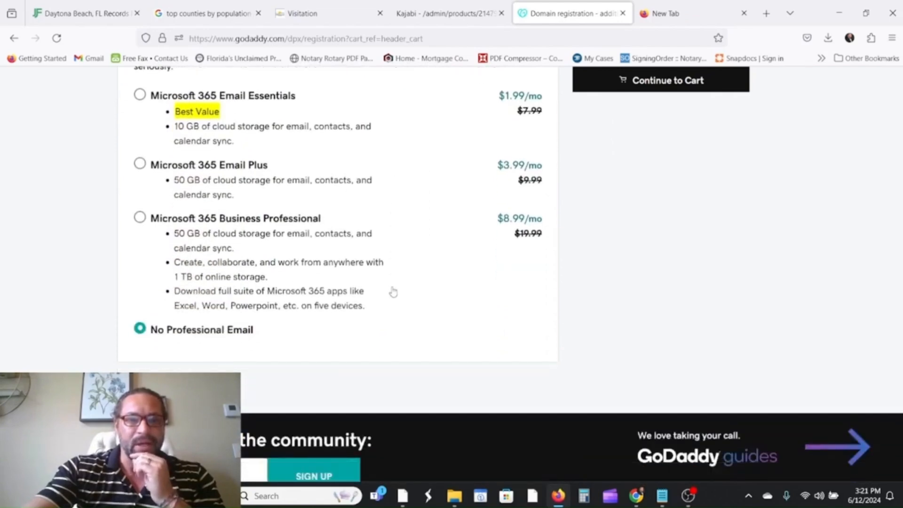
{"action": "scroll", "coordinate": [540, 308], "scroll_direction": "up", "scroll_amount": 6}
{"action": "scroll", "coordinate": [658, 308], "scroll_direction": "up", "scroll_amount": 5}
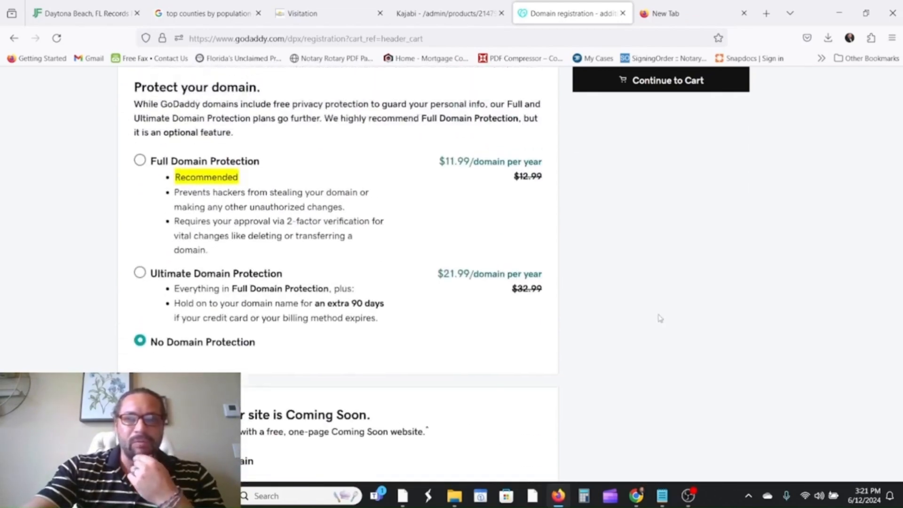
{"action": "scroll", "coordinate": [287, 272], "scroll_direction": "up", "scroll_amount": 4}
{"action": "scroll", "coordinate": [702, 259], "scroll_direction": "up", "scroll_amount": 3}
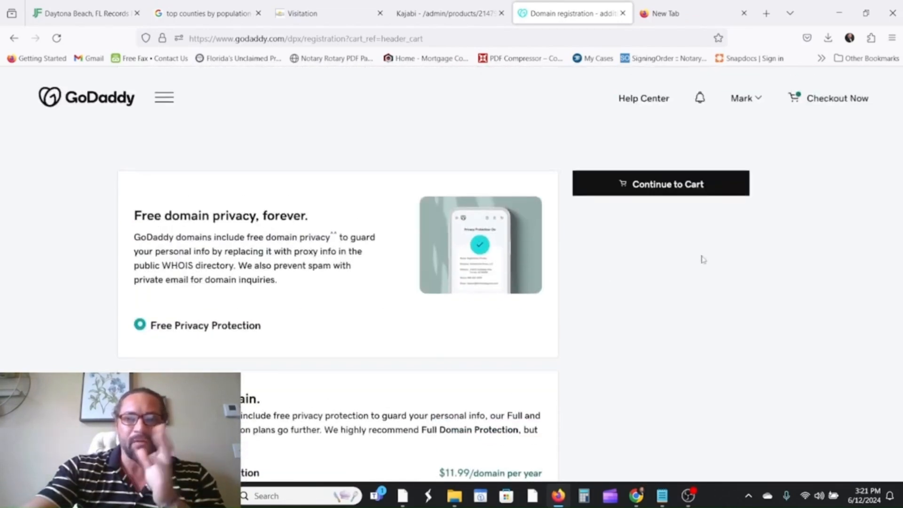
Check out with PayPal as payment and place the $12.17 domain order.
{"action": "left_click", "coordinate": [591, 192]}
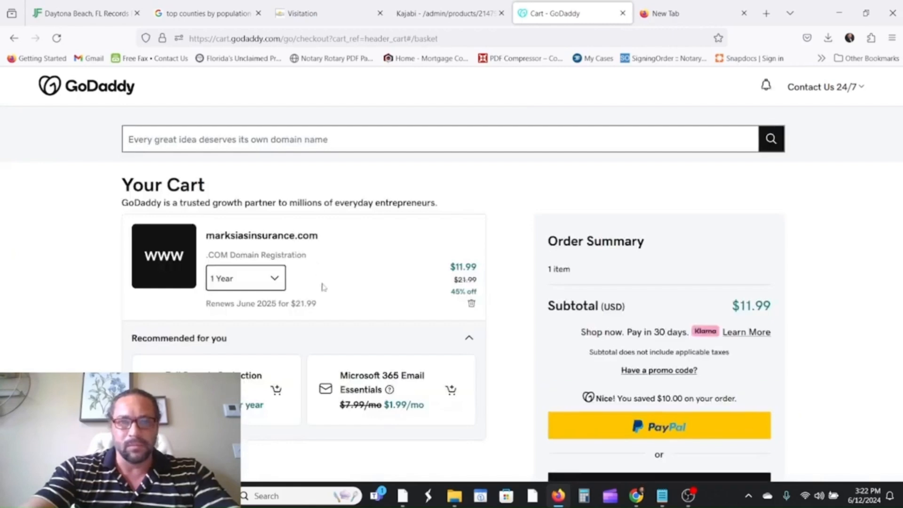
{"action": "scroll", "coordinate": [348, 284], "scroll_direction": "down", "scroll_amount": 1}
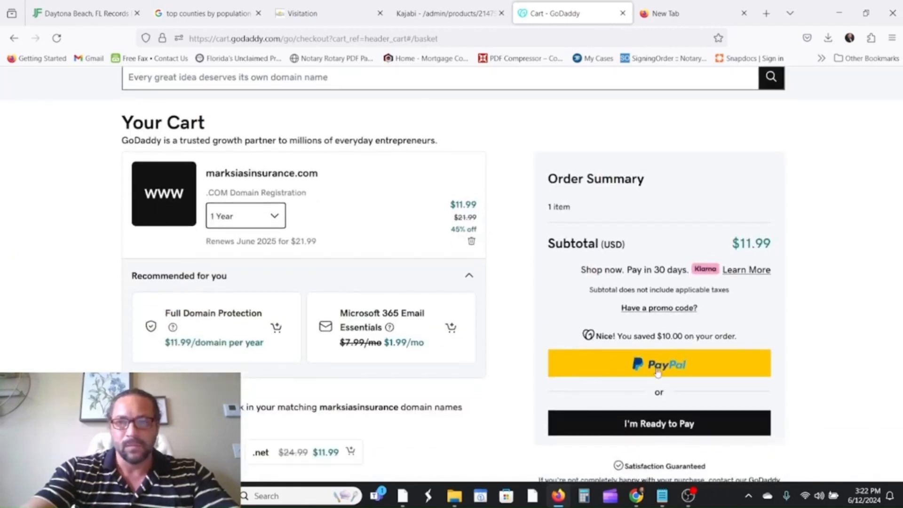
{"action": "left_click", "coordinate": [680, 370]}
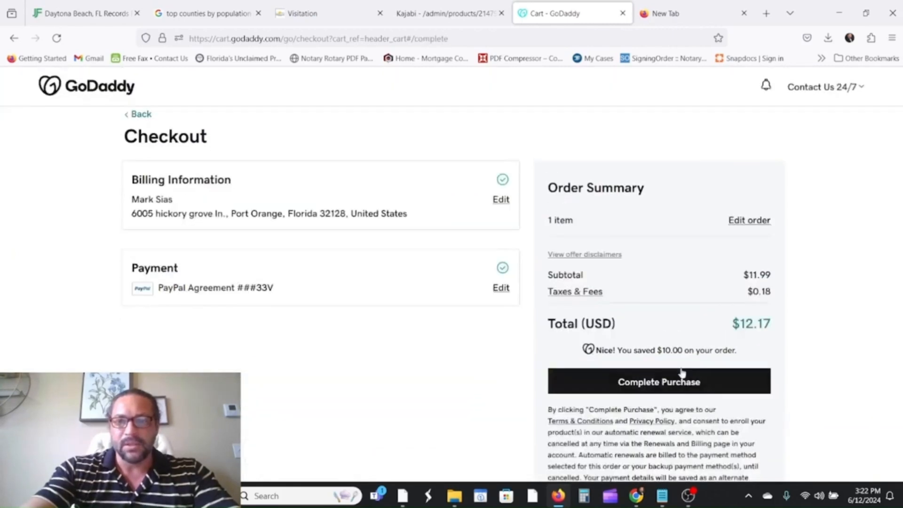
{"action": "scroll", "coordinate": [549, 257], "scroll_direction": "down", "scroll_amount": 2}
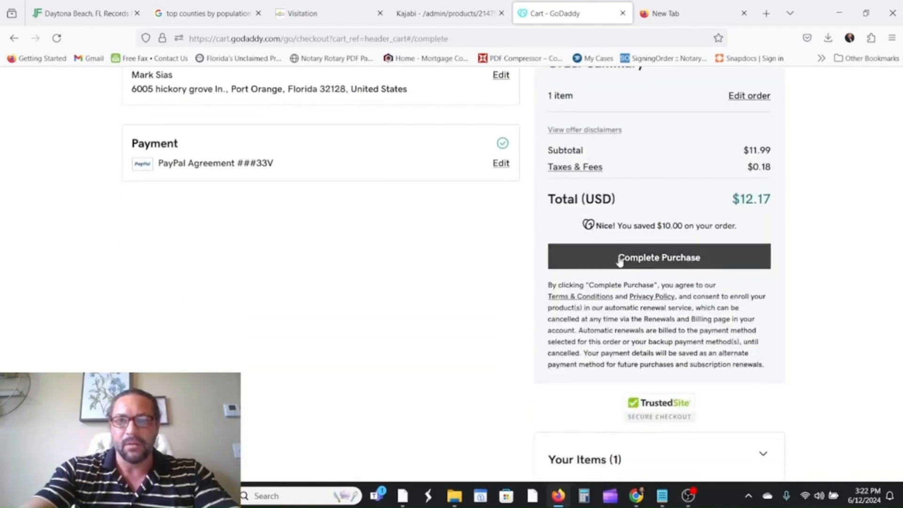
{"action": "left_click", "coordinate": [619, 257]}
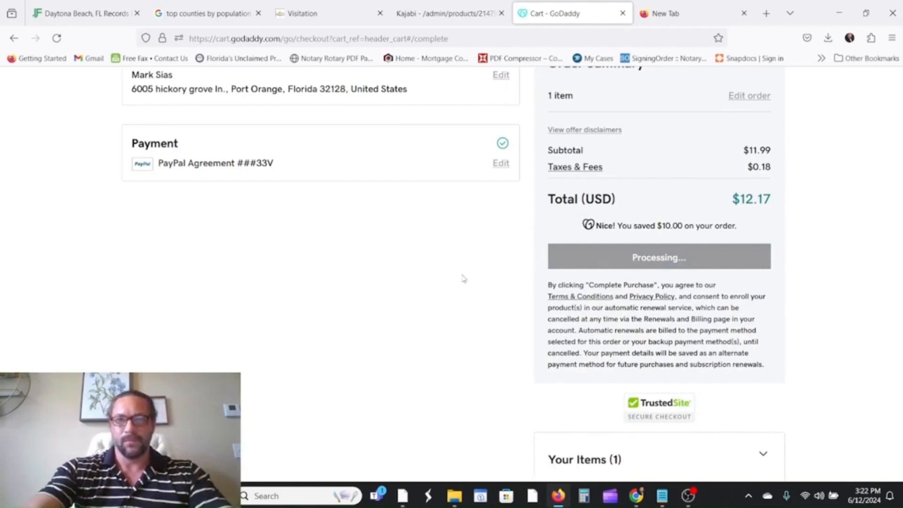
Continue past the $12.17 order receipt, skip the Coming Soon page, and go to the blank new tab.
{"action": "scroll", "coordinate": [440, 271], "scroll_direction": "up", "scroll_amount": 3}
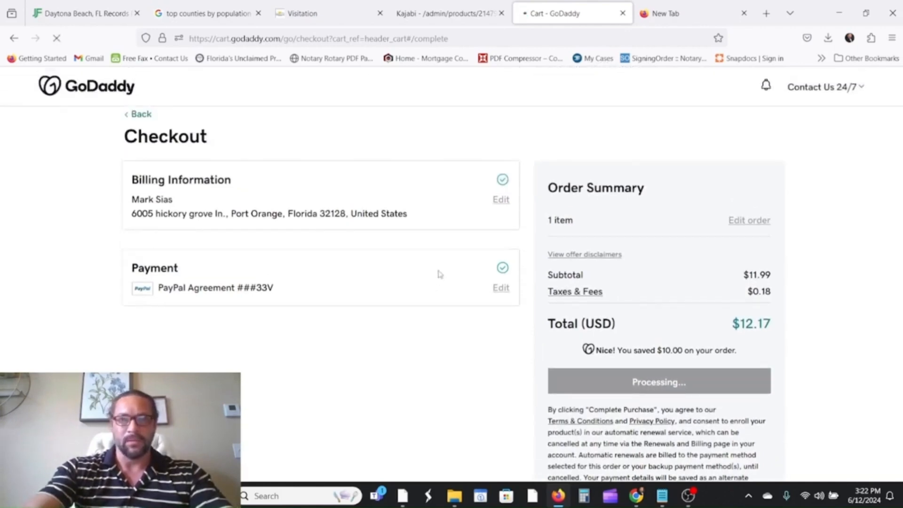
{"action": "scroll", "coordinate": [440, 274], "scroll_direction": "down", "scroll_amount": 2}
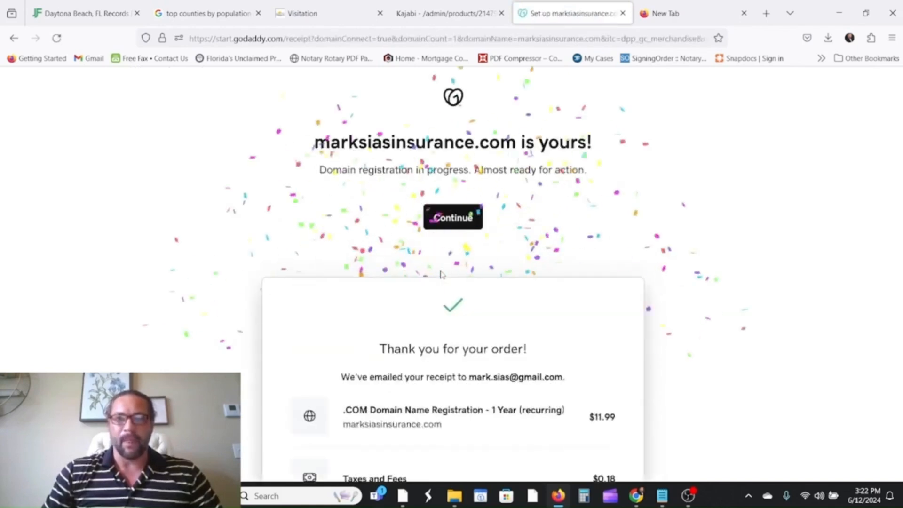
{"action": "scroll", "coordinate": [518, 280], "scroll_direction": "down", "scroll_amount": 2}
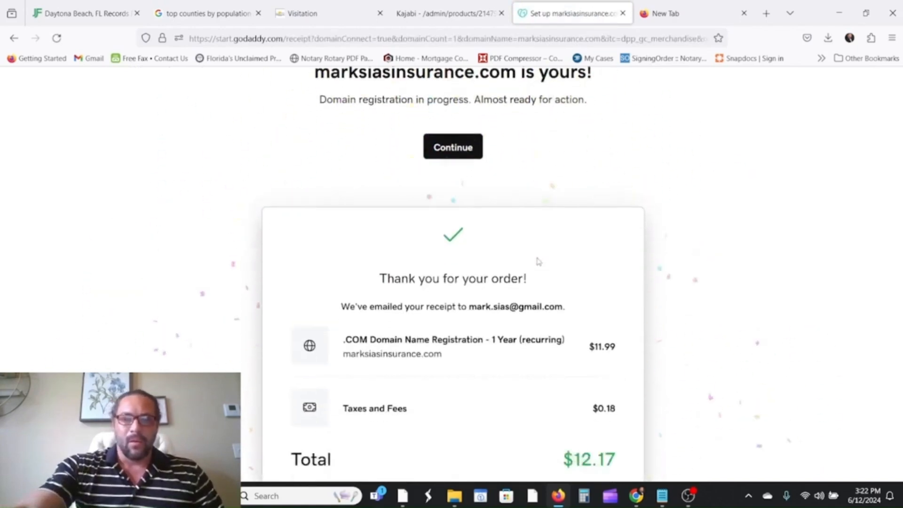
{"action": "scroll", "coordinate": [532, 282], "scroll_direction": "up", "scroll_amount": 3}
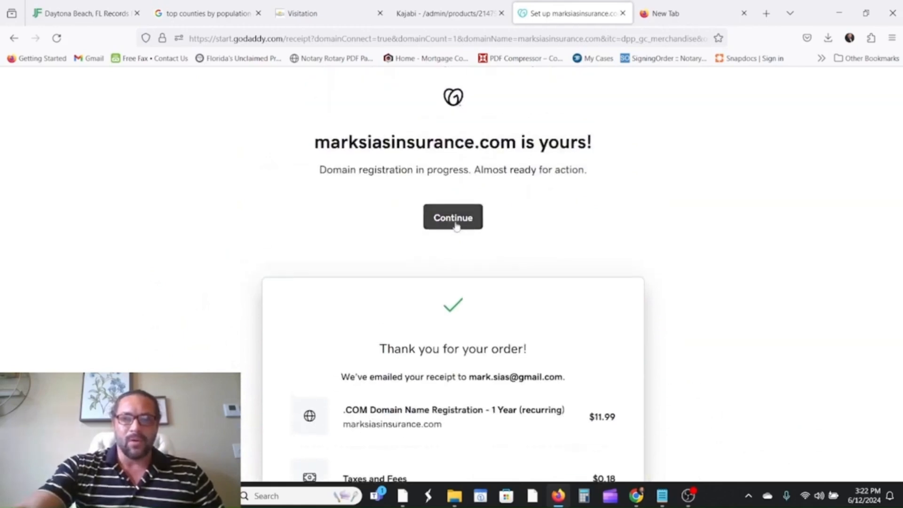
{"action": "left_click", "coordinate": [455, 216]}
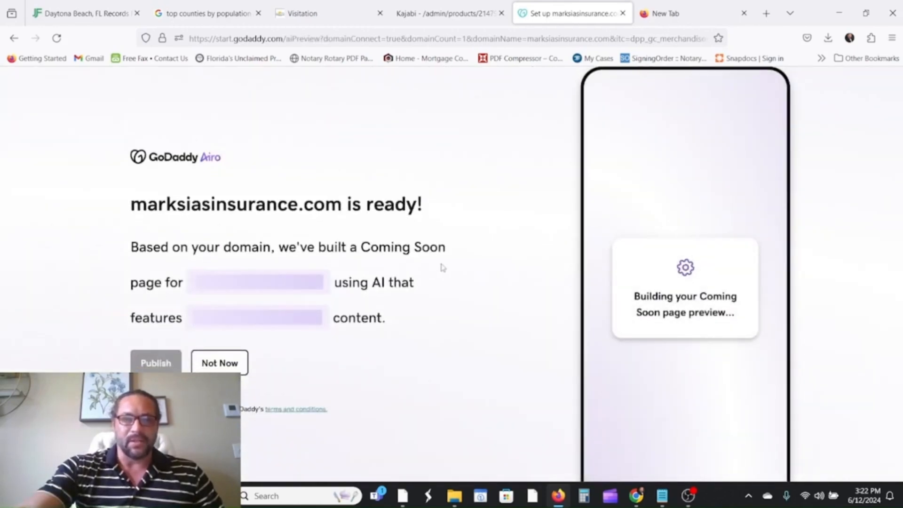
{"action": "left_click", "coordinate": [225, 363]}
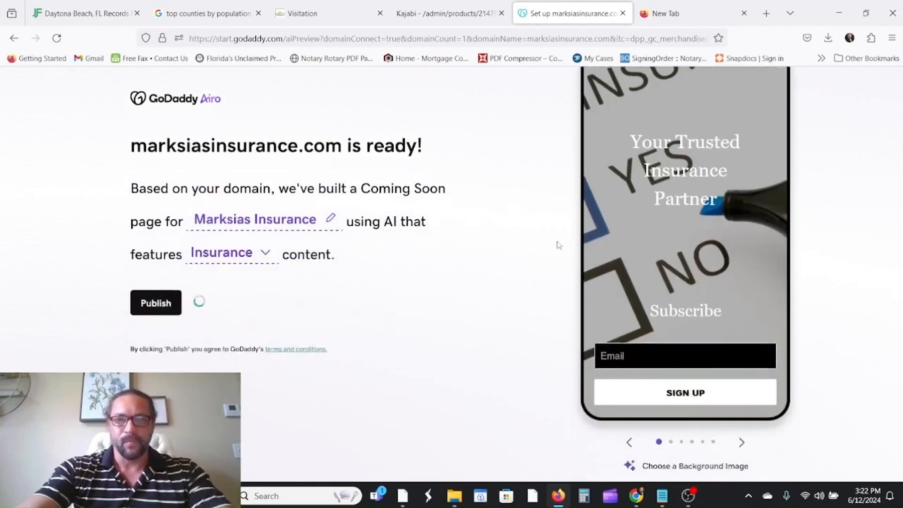
{"action": "left_click", "coordinate": [686, 18]}
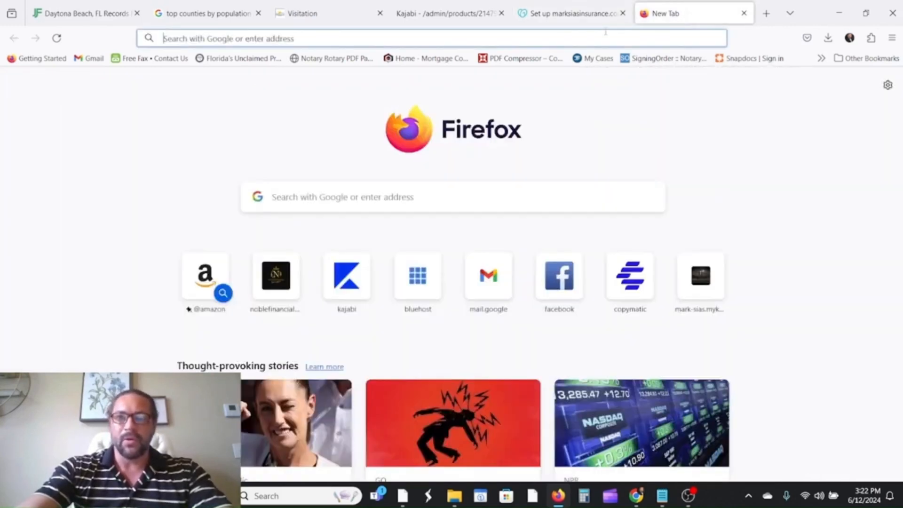
Search 'google sites' from Firefox's start page and open the Google Sites sign-in result.
{"action": "left_click", "coordinate": [318, 199]}
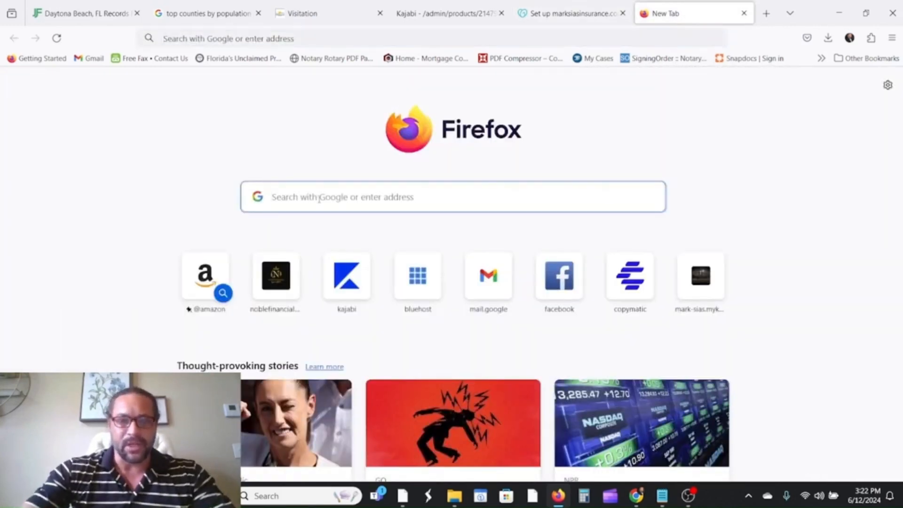
{"action": "type", "text": "go"}
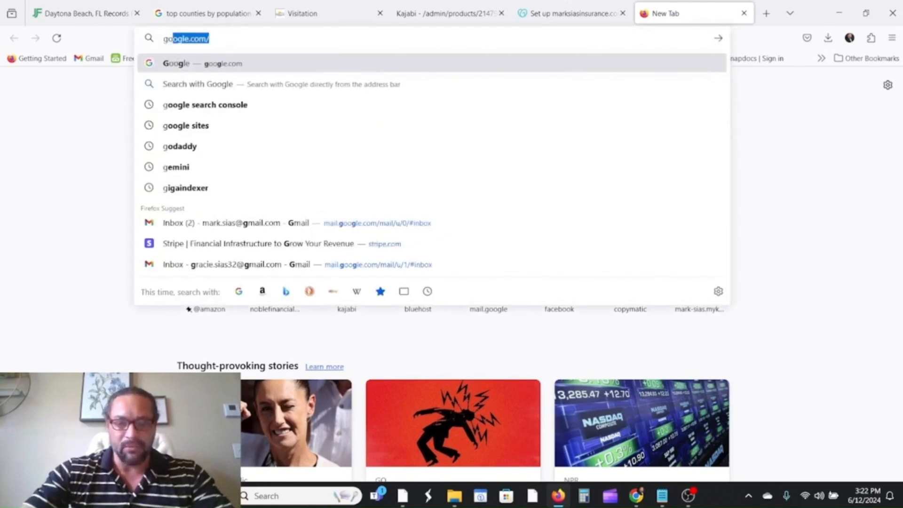
{"action": "type", "text": "oogl"}
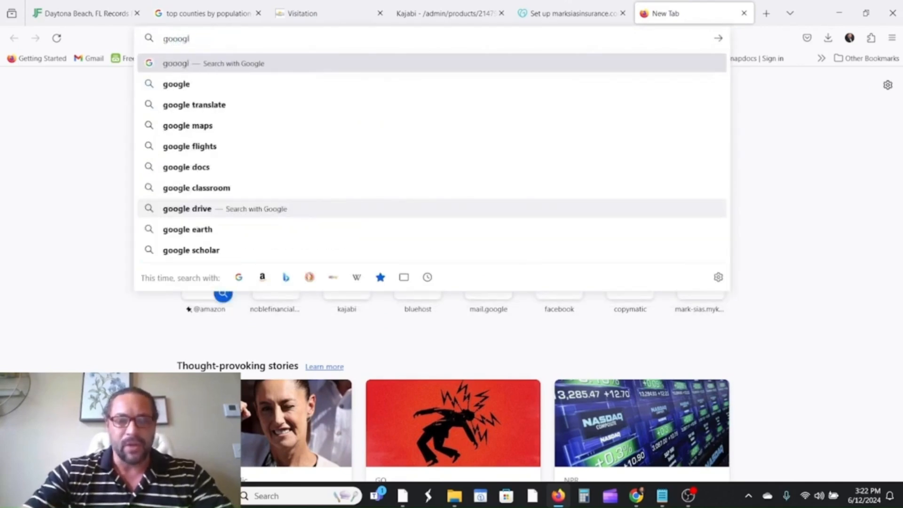
{"action": "key", "text": "BackSpace"}
{"action": "key", "text": "BackSpace"}
{"action": "key", "text": "BackSpace"}
{"action": "type", "text": "gle"}
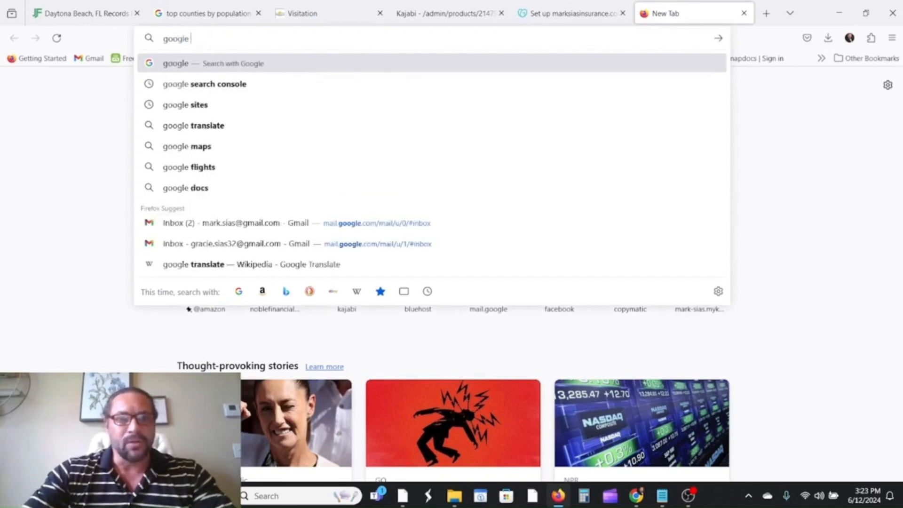
{"action": "left_click", "coordinate": [200, 105]}
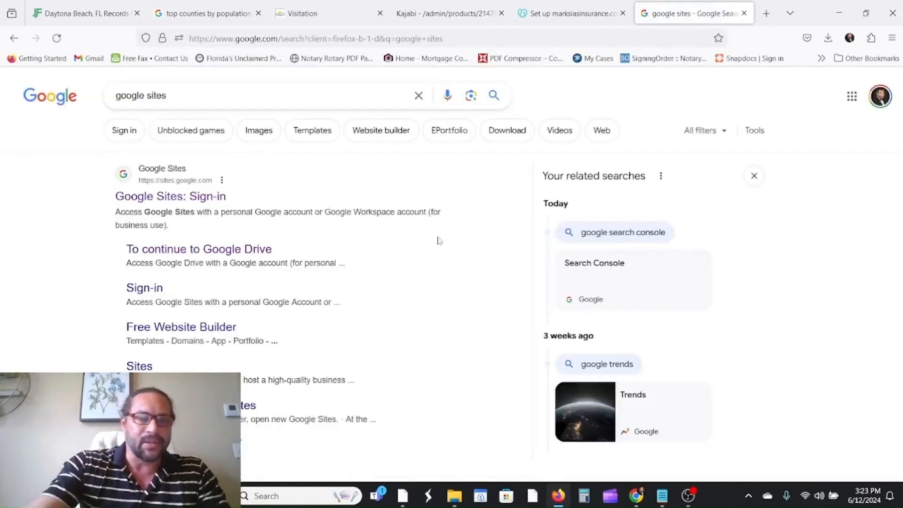
{"action": "left_click", "coordinate": [180, 198]}
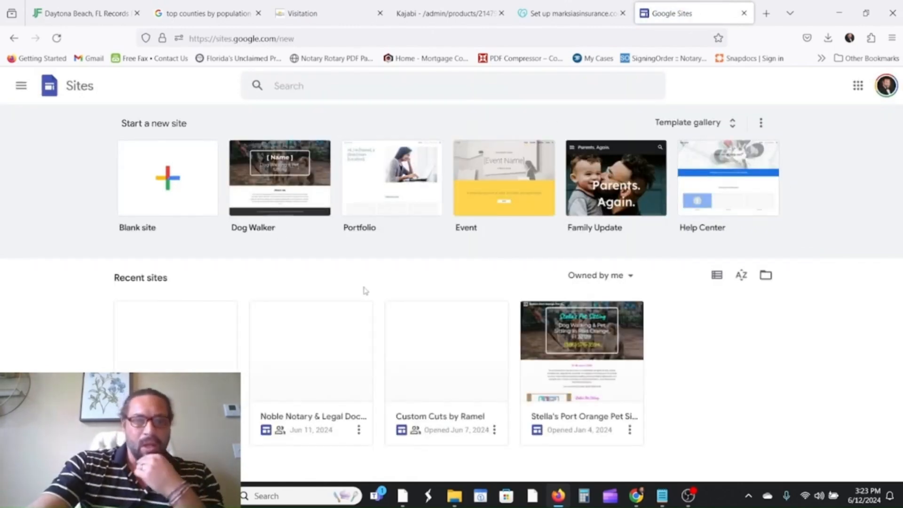
Create a blank site and enter the owner's insurance business name as the header site name.
{"action": "left_click", "coordinate": [160, 191]}
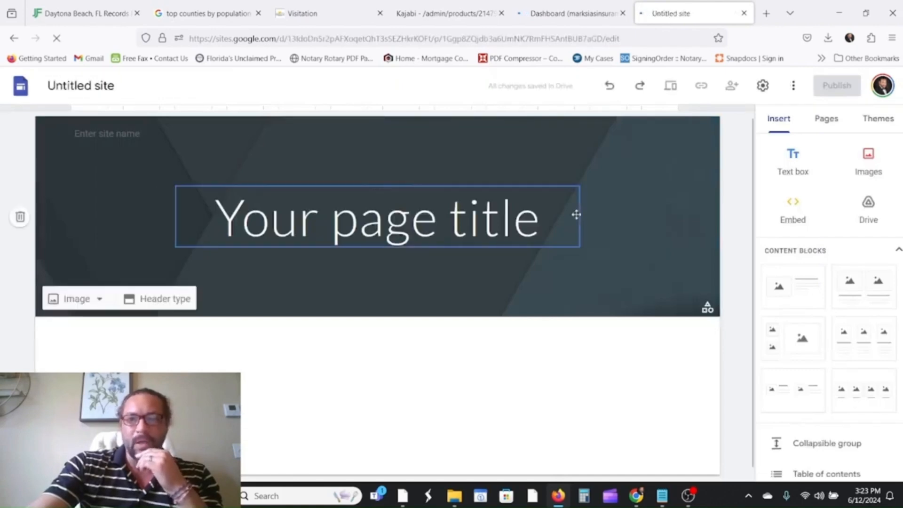
{"action": "left_click", "coordinate": [562, 215]}
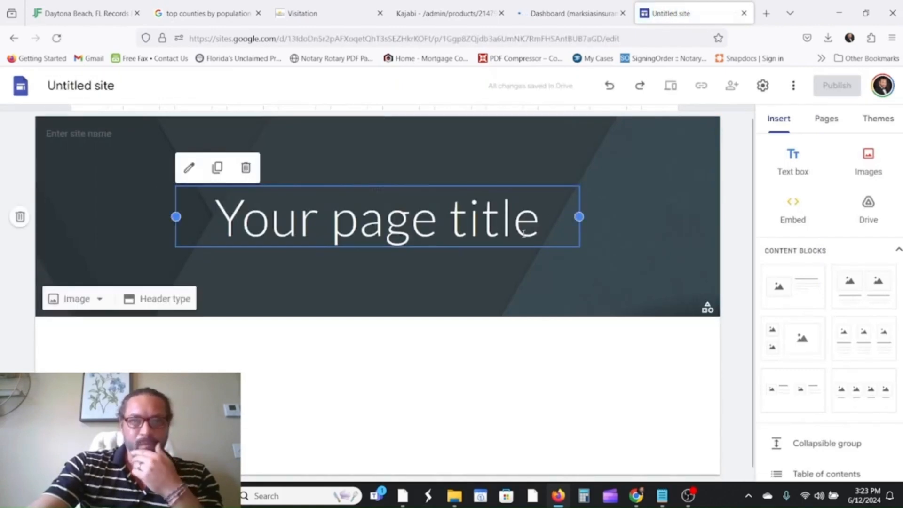
{"action": "left_click", "coordinate": [96, 133]}
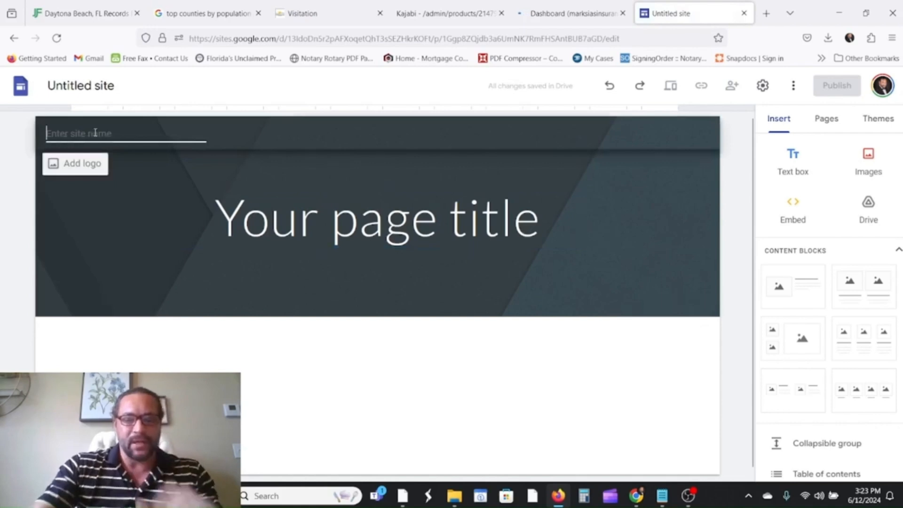
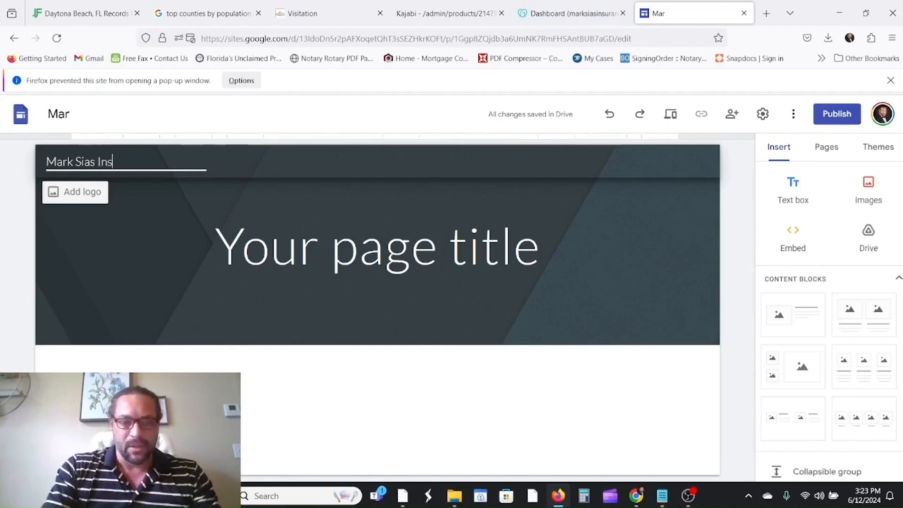
{"action": "type", "text": "urance"}
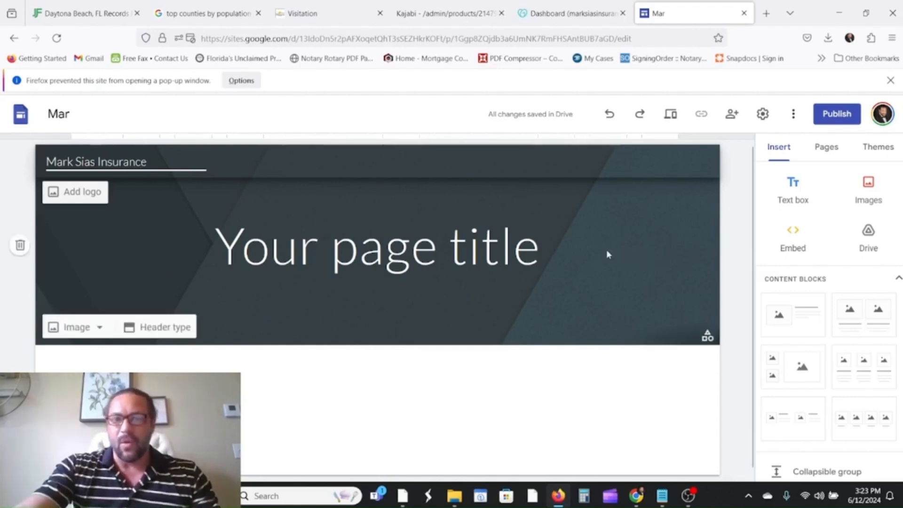
{"action": "left_click", "coordinate": [573, 249]}
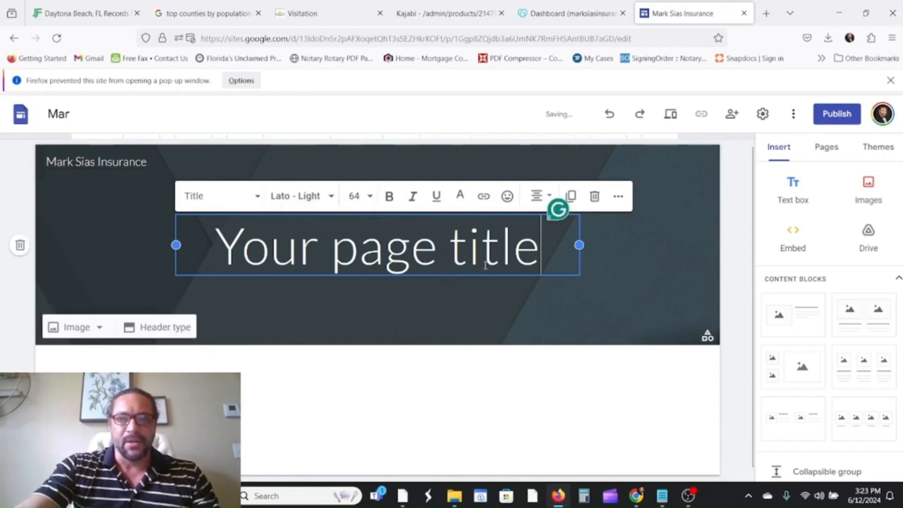
{"action": "left_click", "coordinate": [121, 236]}
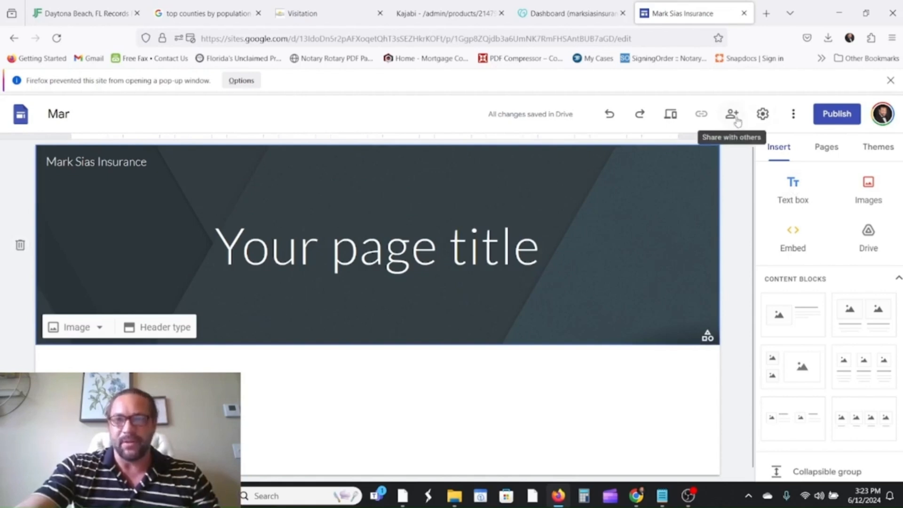
{"action": "left_click", "coordinate": [764, 121]}
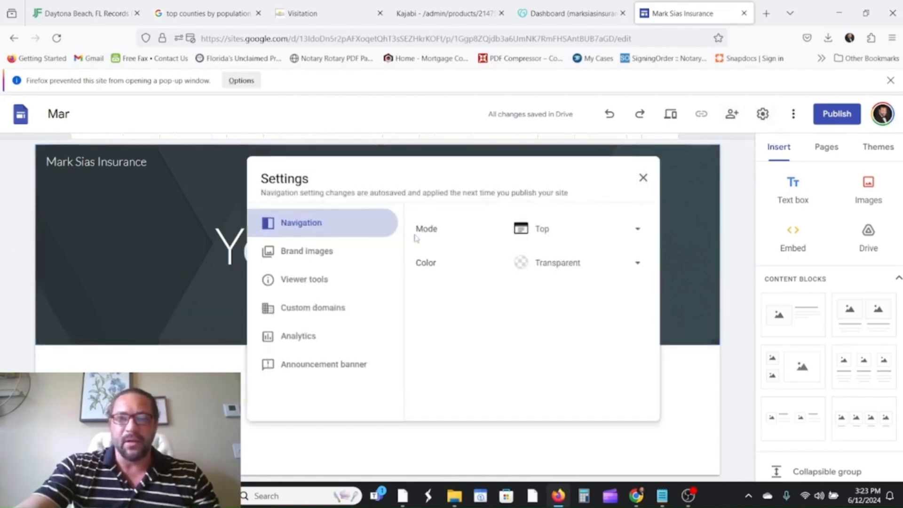
Enter the insurance .com domain under Custom domains and open its ownership verification in Search Console.
{"action": "left_click", "coordinate": [301, 313]}
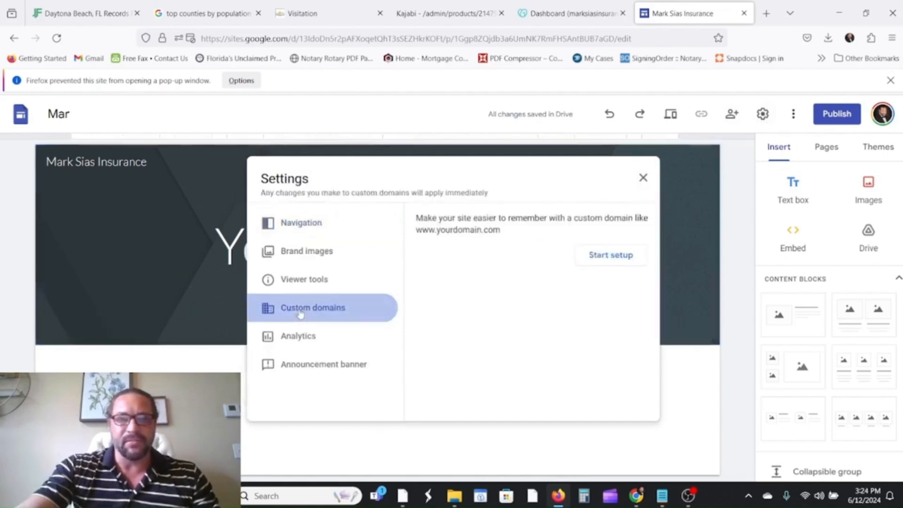
{"action": "left_click", "coordinate": [607, 257]}
{"action": "left_click", "coordinate": [404, 254]}
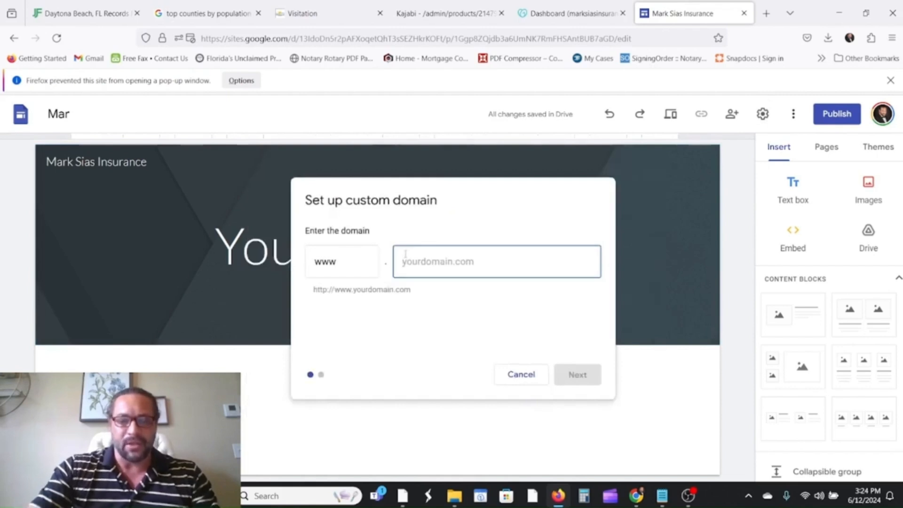
{"action": "type", "text": "marksia"}
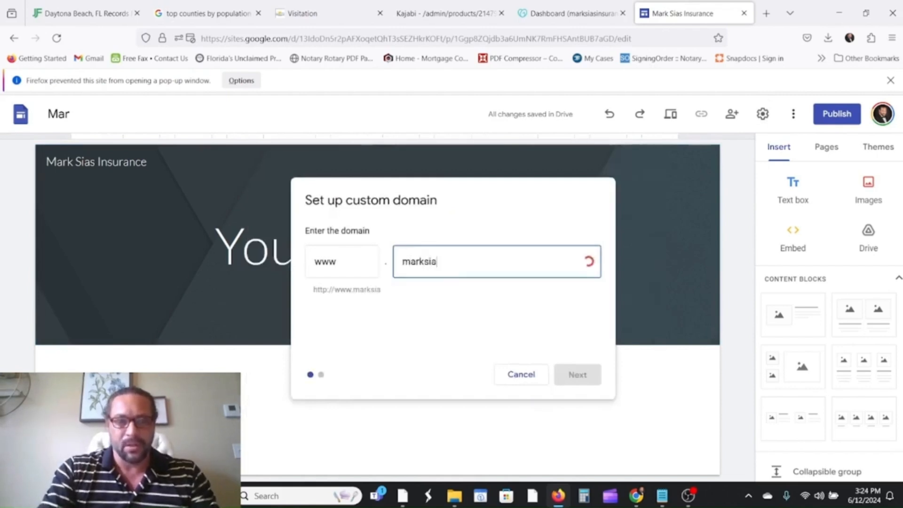
{"action": "type", "text": "rance.com"}
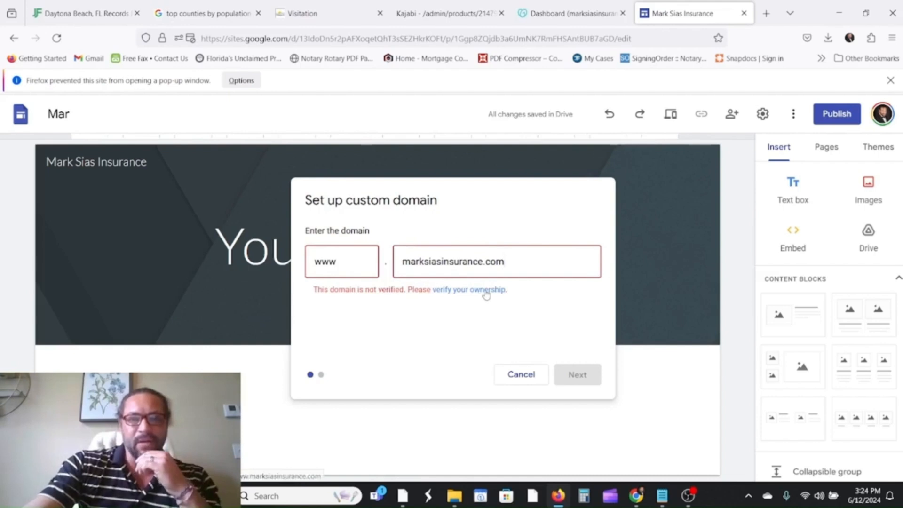
{"action": "left_click", "coordinate": [486, 290]}
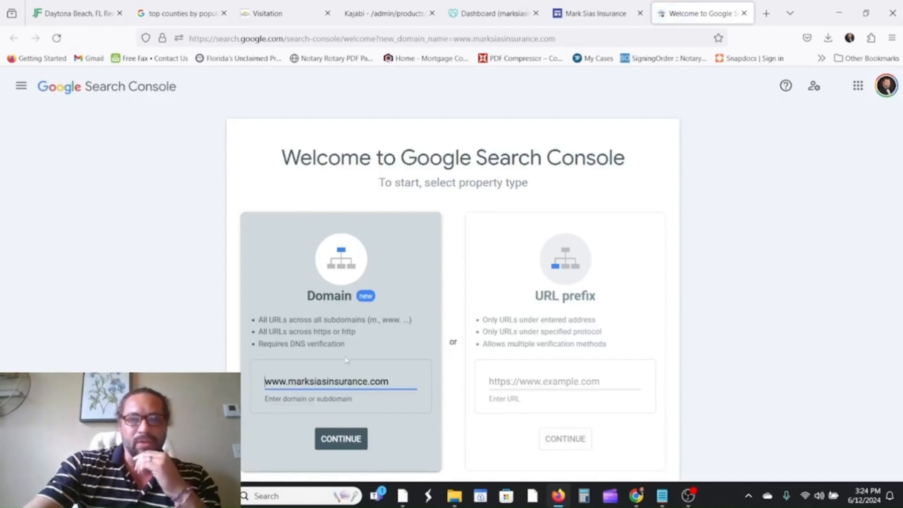
Verify the domain as a Search Console Domain property through GoDaddy's Domain Connect.
{"action": "left_click", "coordinate": [338, 447]}
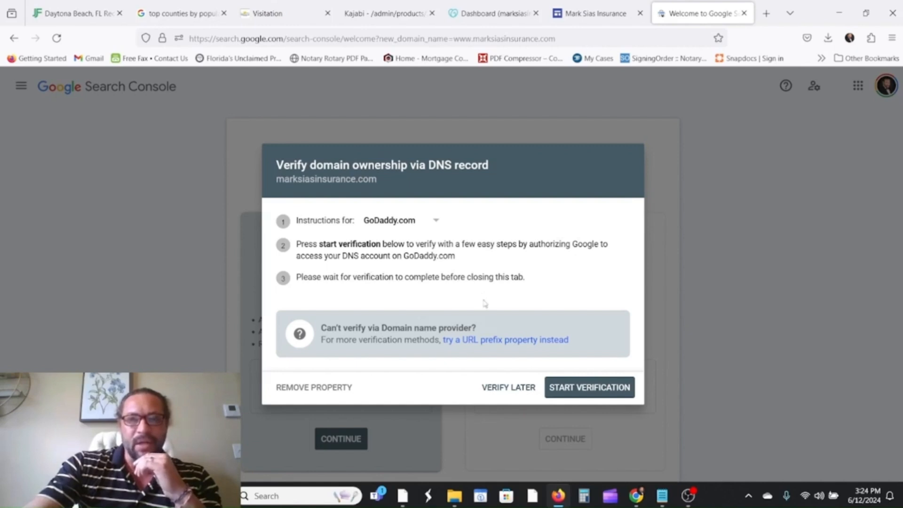
{"action": "left_click", "coordinate": [593, 396]}
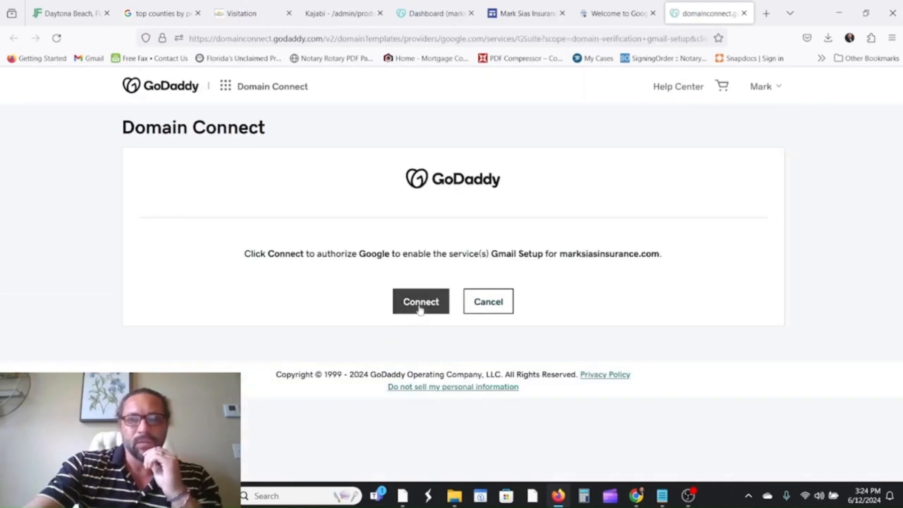
{"action": "left_click", "coordinate": [420, 305]}
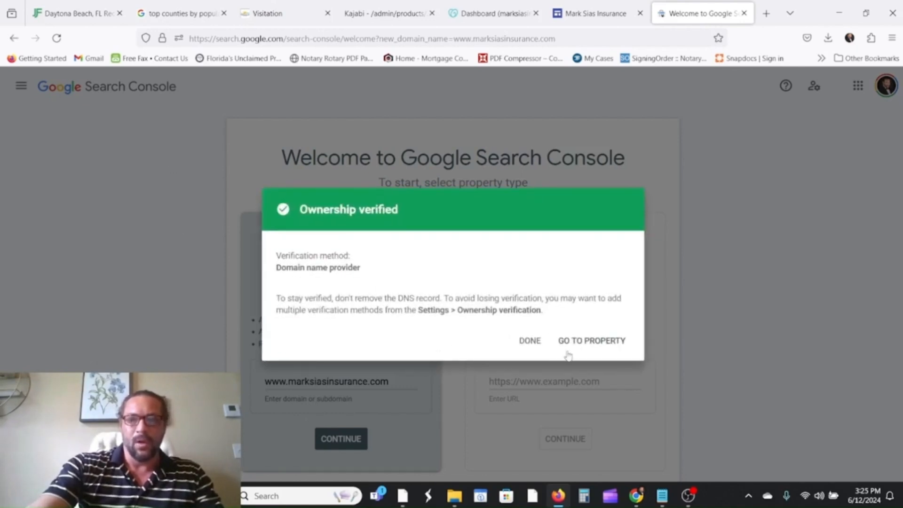
{"action": "left_click", "coordinate": [530, 341]}
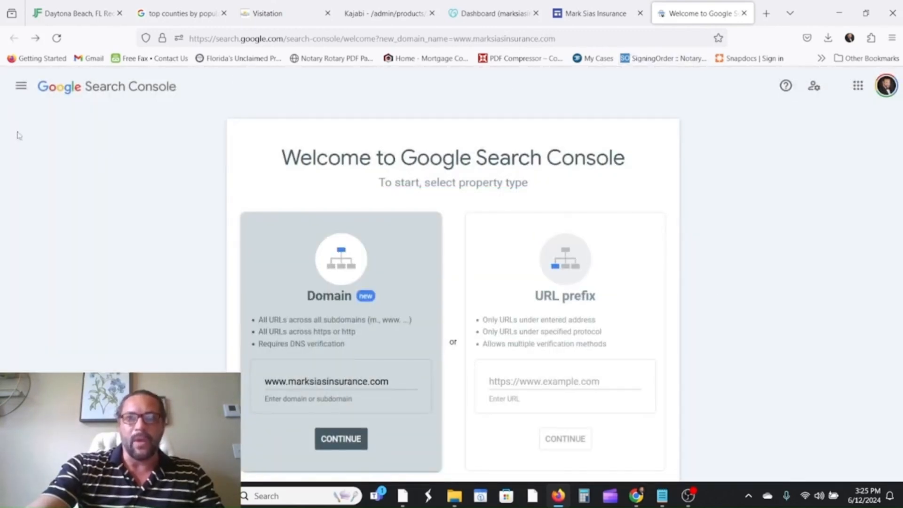
{"action": "left_click", "coordinate": [585, 14]}
Reload the site editor and restart custom domain setup from Settings.
{"action": "left_click", "coordinate": [700, 13]}
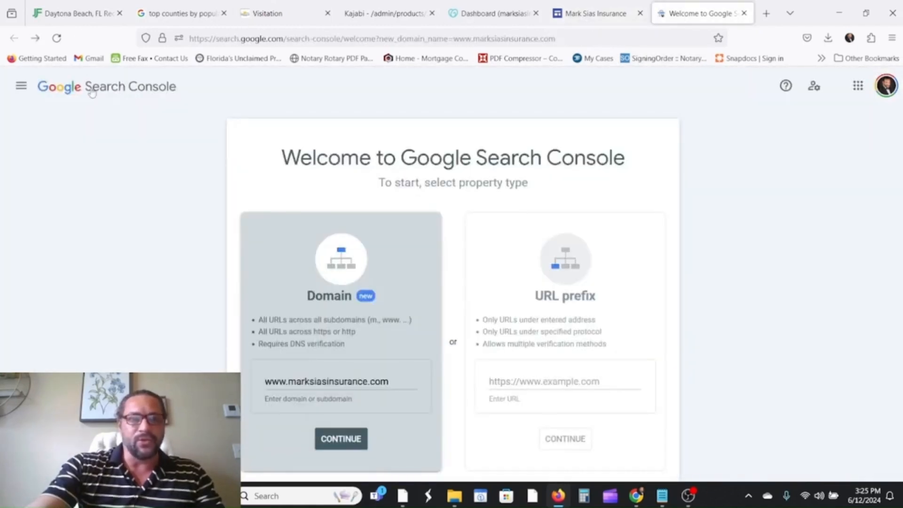
{"action": "left_click", "coordinate": [501, 18]}
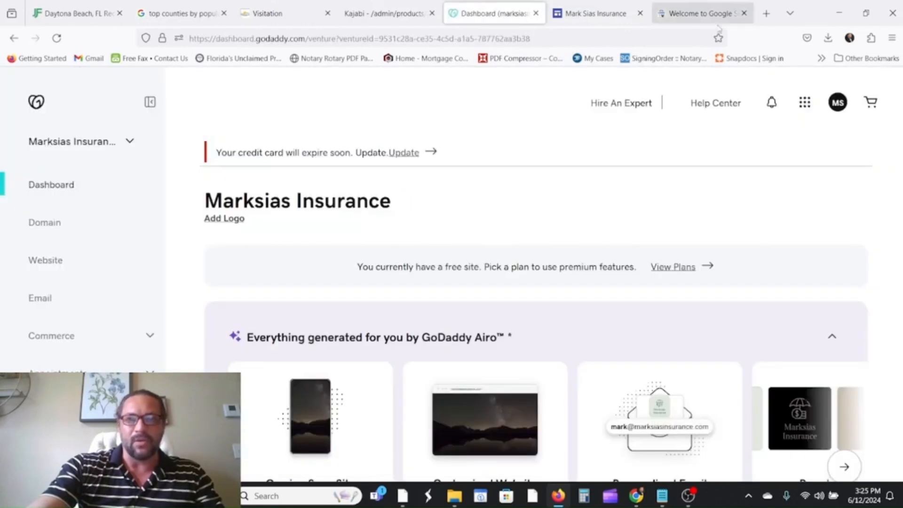
{"action": "left_click", "coordinate": [709, 21]}
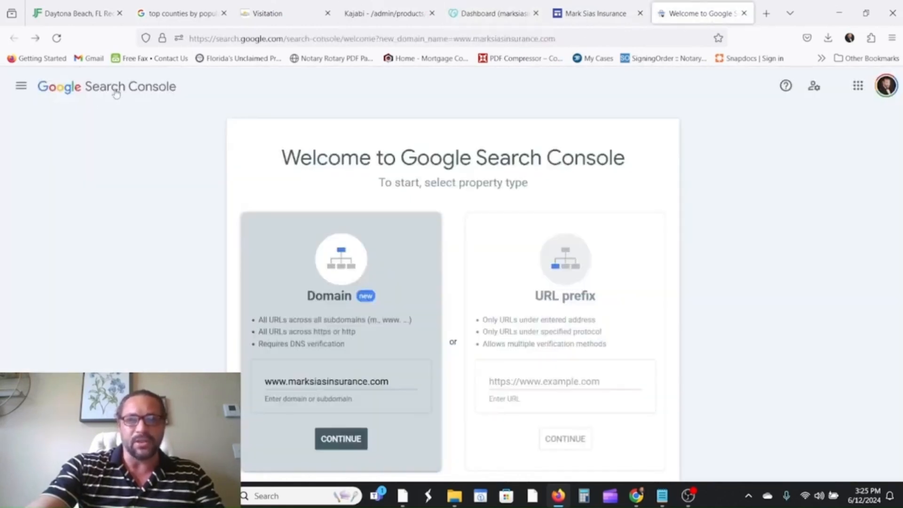
{"action": "left_click", "coordinate": [580, 17]}
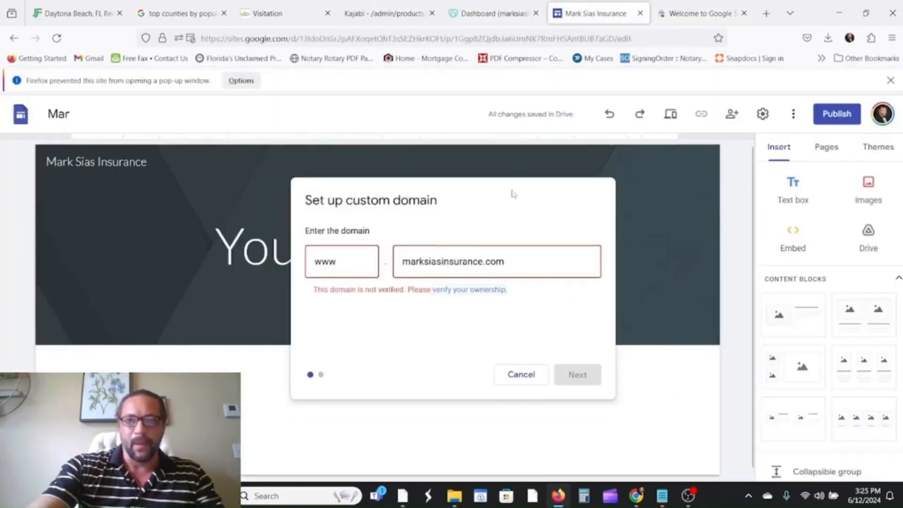
{"action": "key", "text": "Escape"}
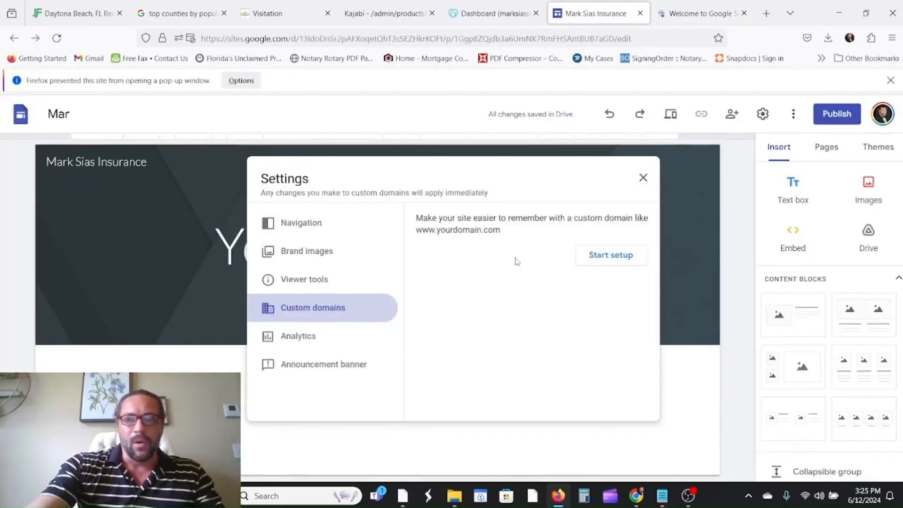
{"action": "left_click", "coordinate": [57, 39]}
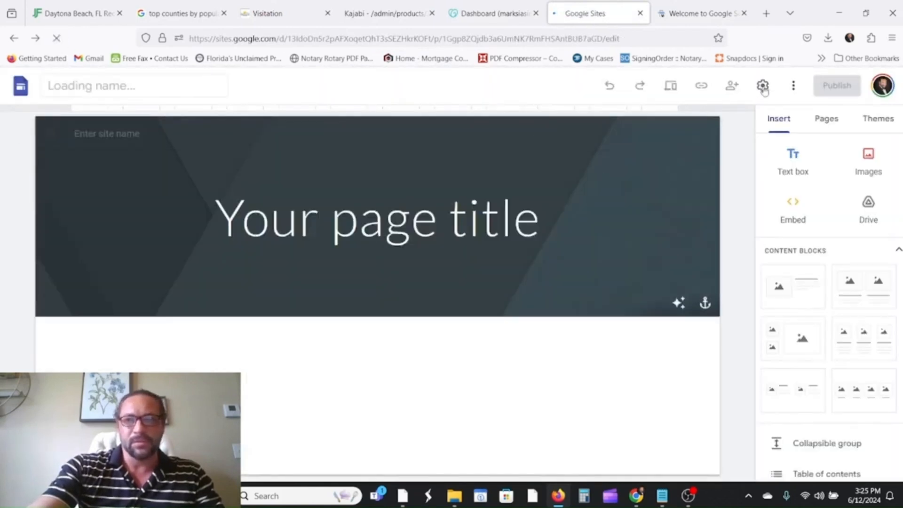
{"action": "left_click", "coordinate": [764, 87]}
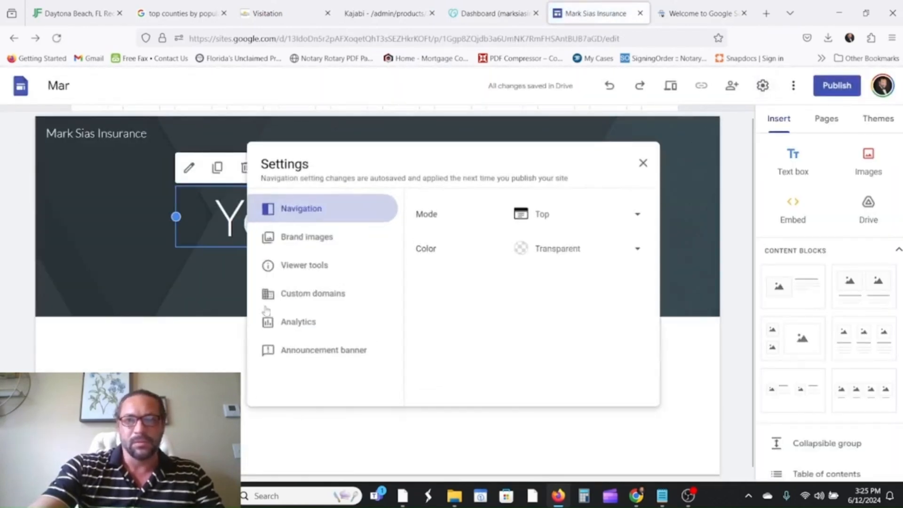
{"action": "left_click", "coordinate": [290, 292]}
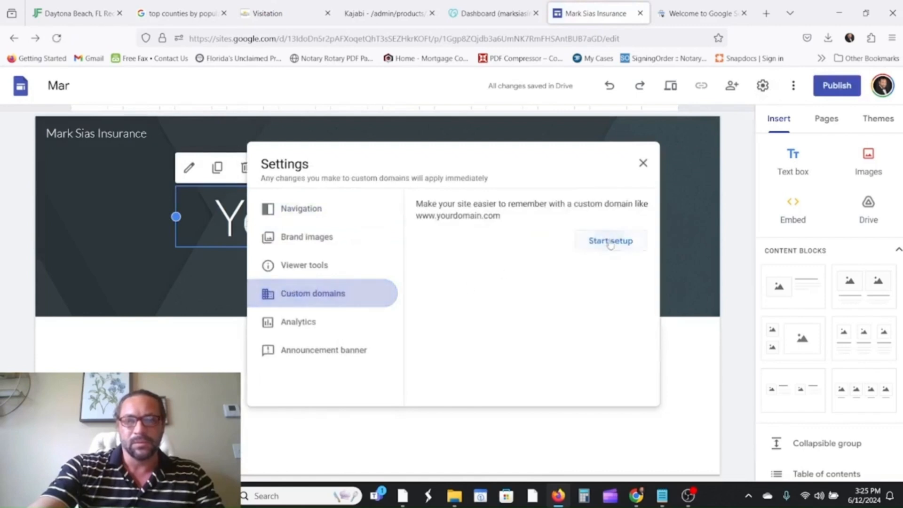
{"action": "left_click", "coordinate": [606, 243]}
Enter the .com domain for a third-party registrar and copy the CNAME destination ghs.googlehosted.com.
{"action": "left_click", "coordinate": [453, 248]}
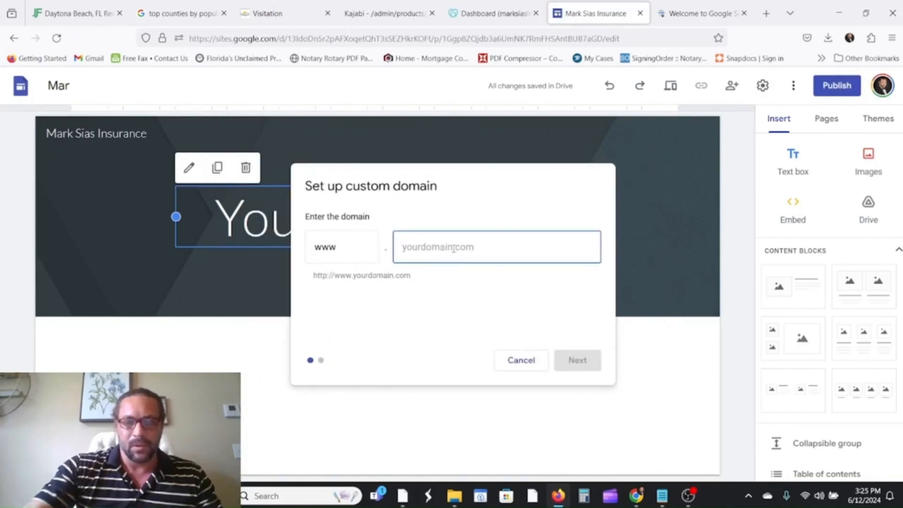
{"action": "type", "text": "marksia"}
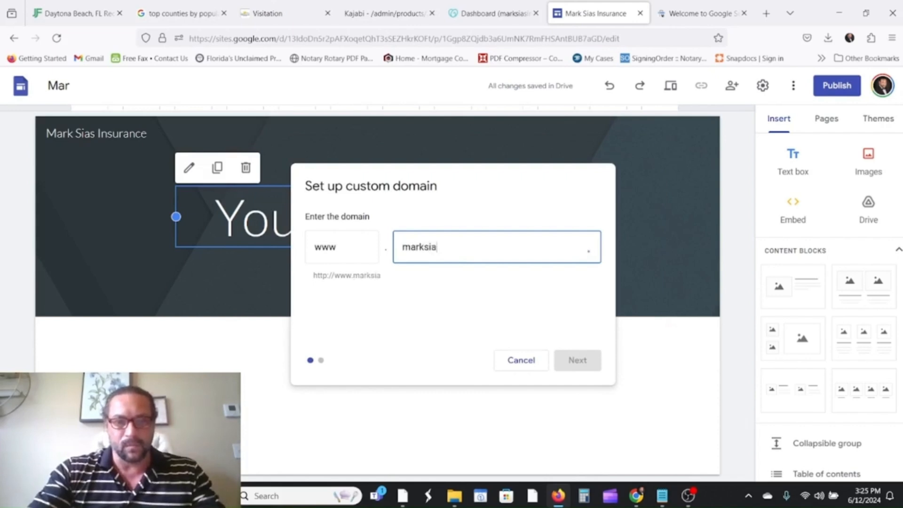
{"action": "type", "text": "sinsurance"}
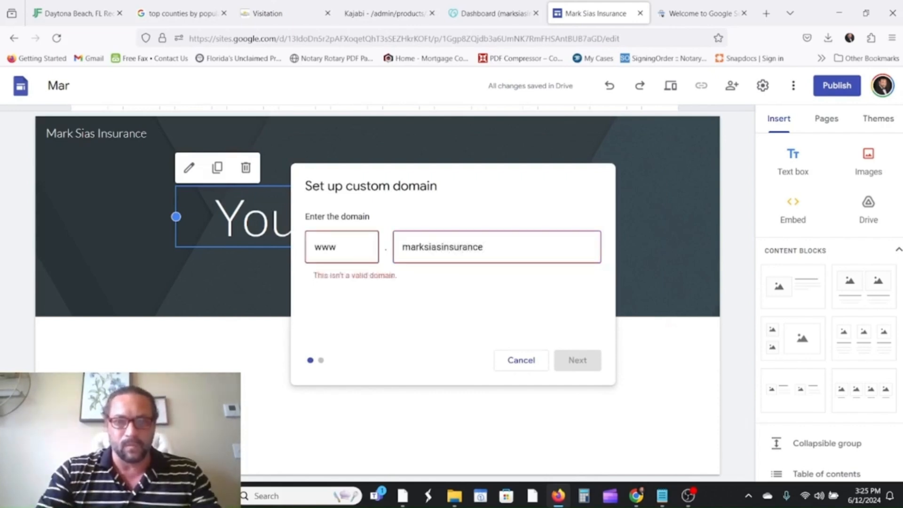
{"action": "type", "text": ".com"}
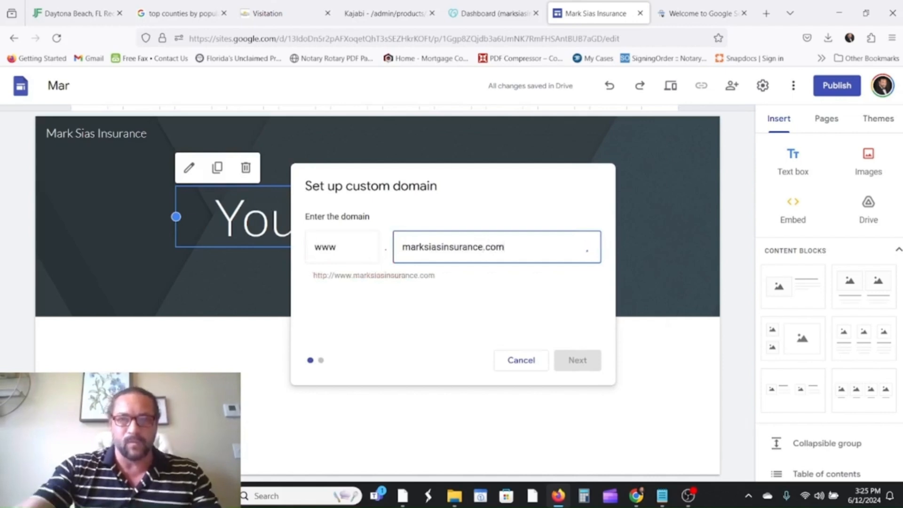
{"action": "left_click", "coordinate": [565, 362]}
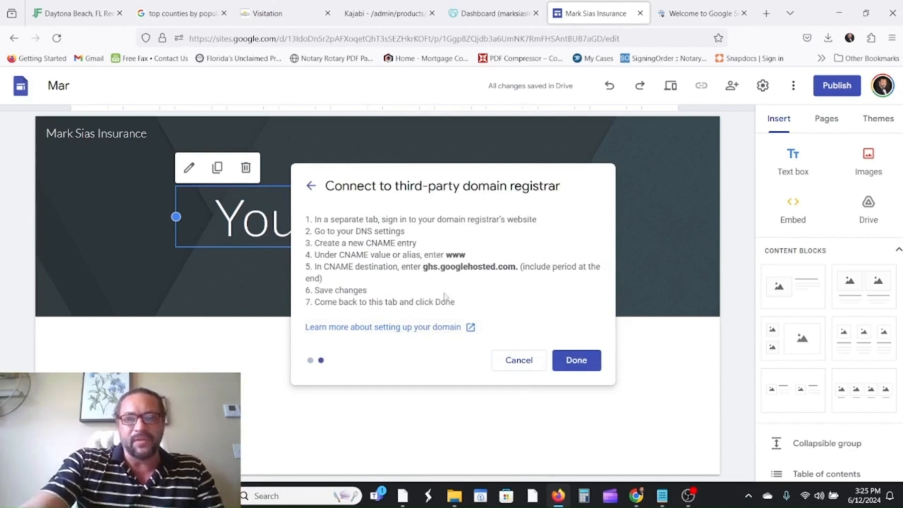
{"action": "left_click_drag", "start_coordinate": [423, 265], "coordinate": [519, 267]}
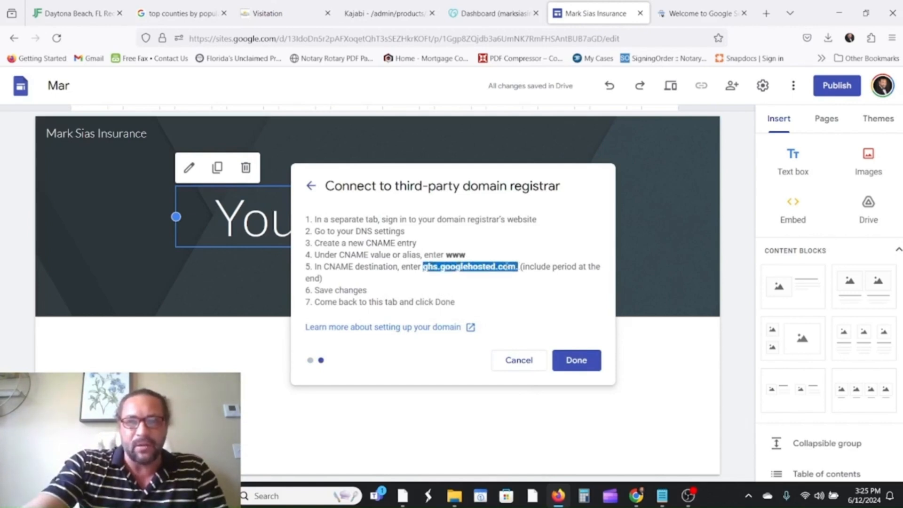
{"action": "right_click", "coordinate": [506, 266]}
{"action": "left_click", "coordinate": [522, 279]}
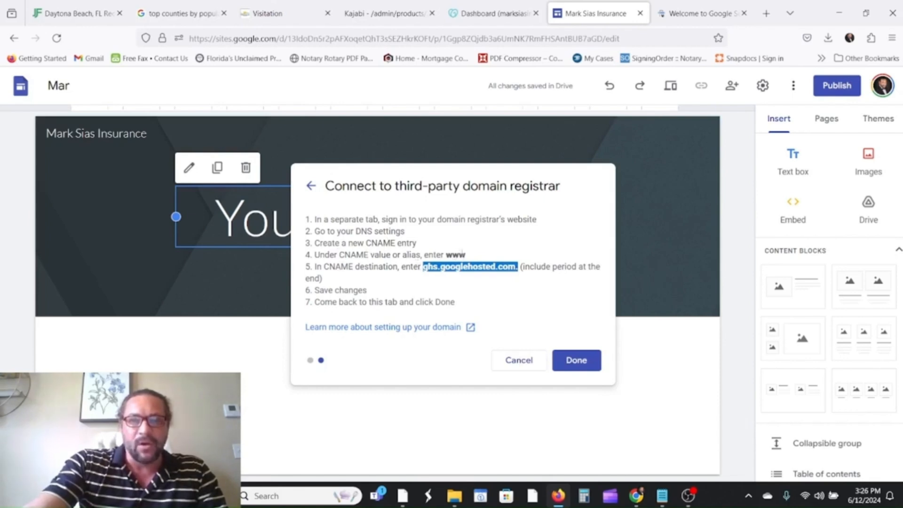
{"action": "left_click", "coordinate": [494, 13]}
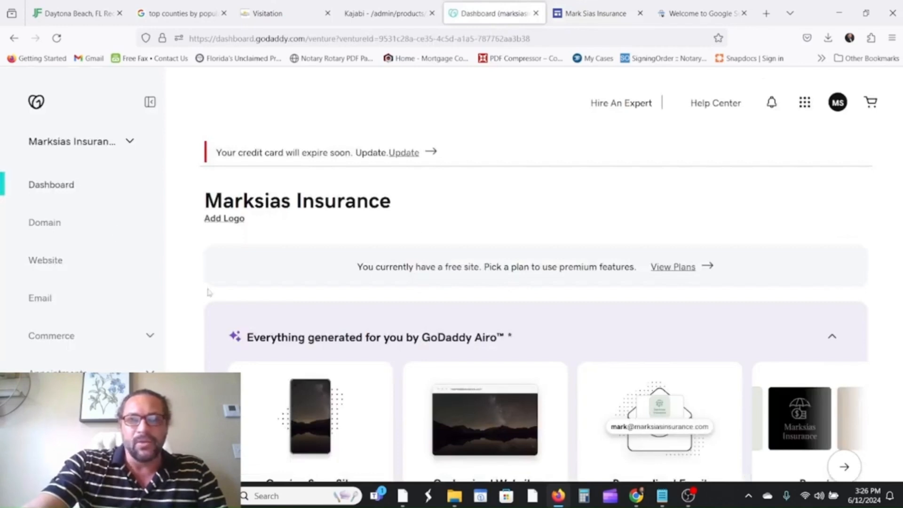
Open GoDaddy's DNS management for the insurance domain.
{"action": "left_click", "coordinate": [46, 224]}
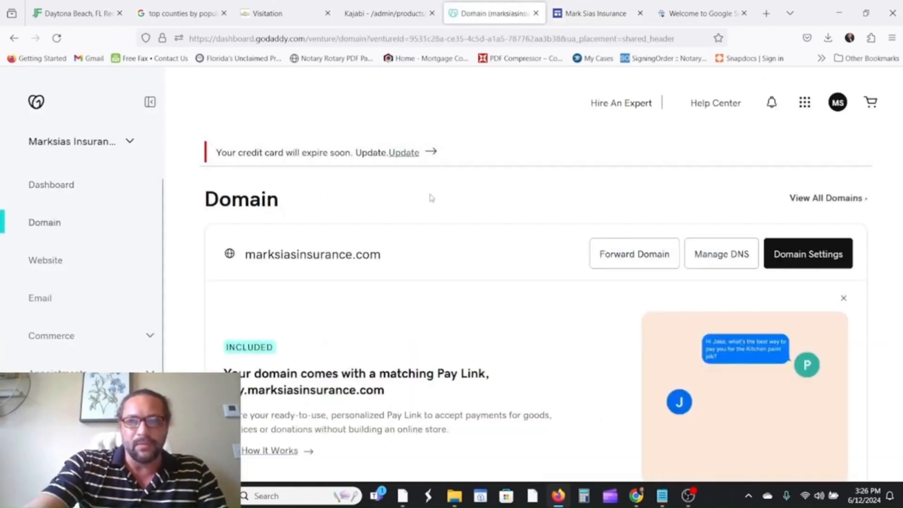
{"action": "left_click", "coordinate": [724, 253]}
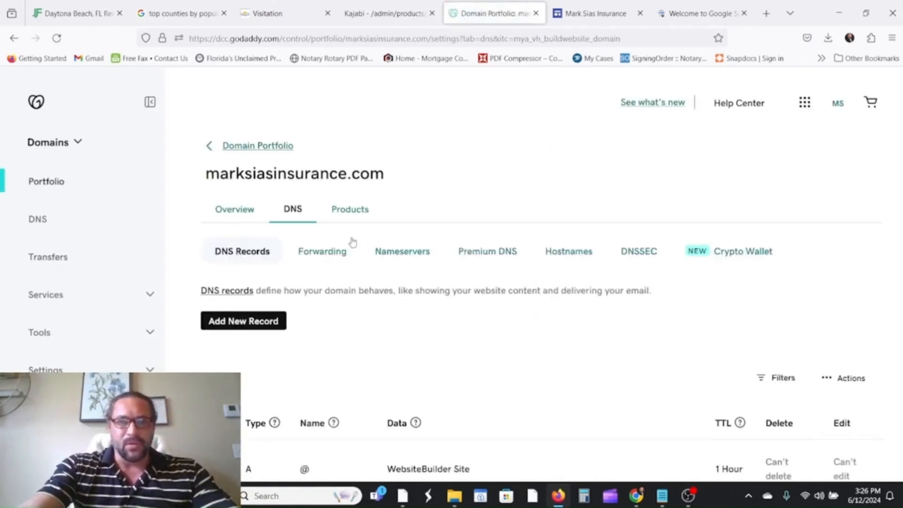
{"action": "scroll", "coordinate": [352, 242], "scroll_direction": "down", "scroll_amount": 3}
Add and save a CNAME record named www pointing to ghs.googlehosted.com.
{"action": "left_click", "coordinate": [262, 196]}
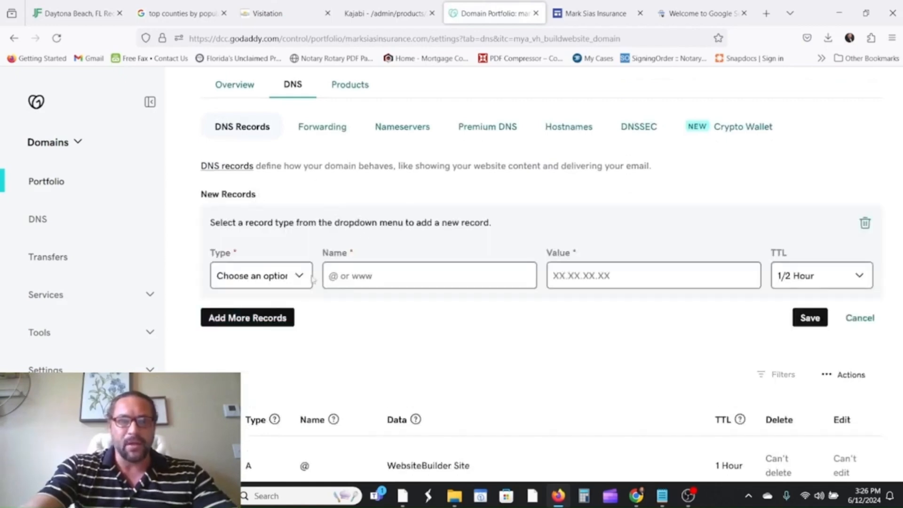
{"action": "left_click", "coordinate": [295, 282]}
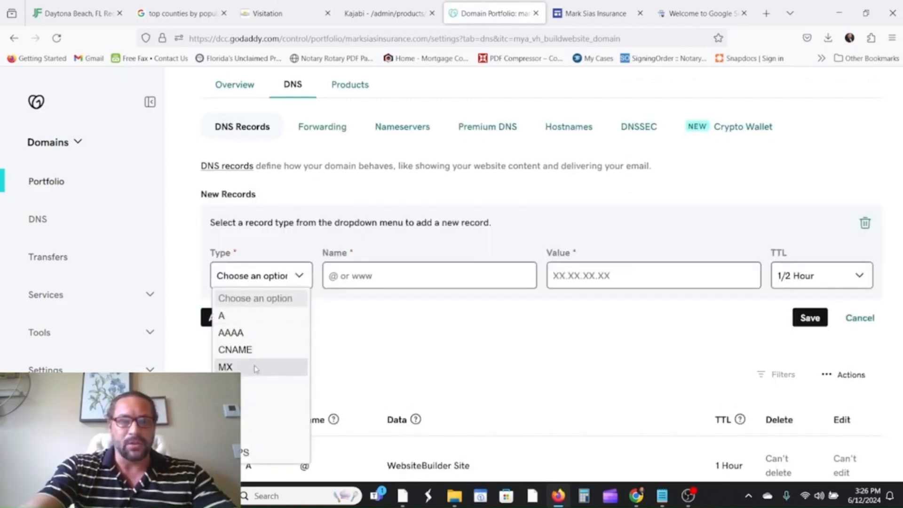
{"action": "left_click", "coordinate": [242, 349]}
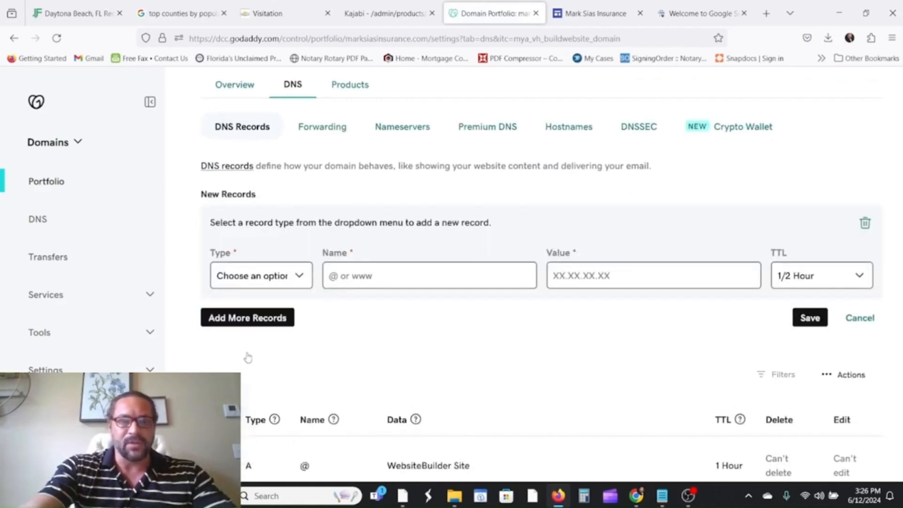
{"action": "left_click", "coordinate": [387, 275]}
{"action": "type", "text": "www"}
{"action": "right_click", "coordinate": [579, 276]}
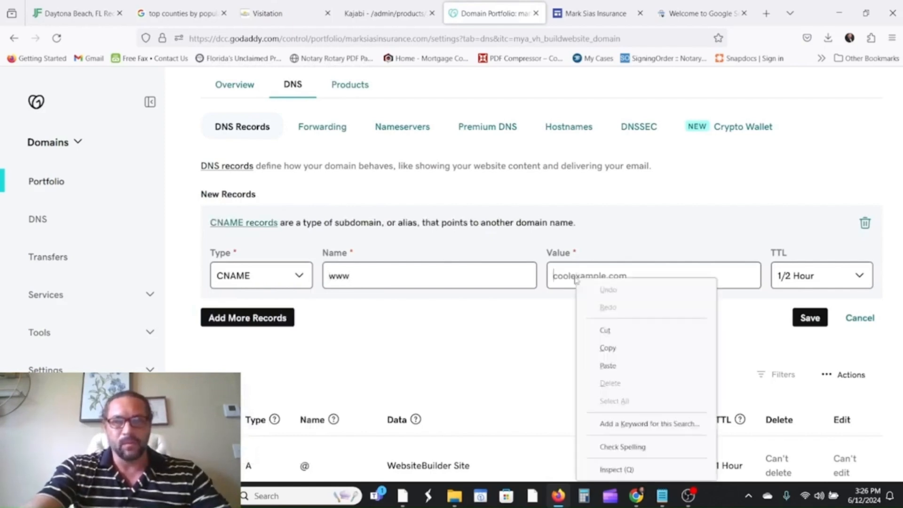
{"action": "left_click", "coordinate": [627, 366]}
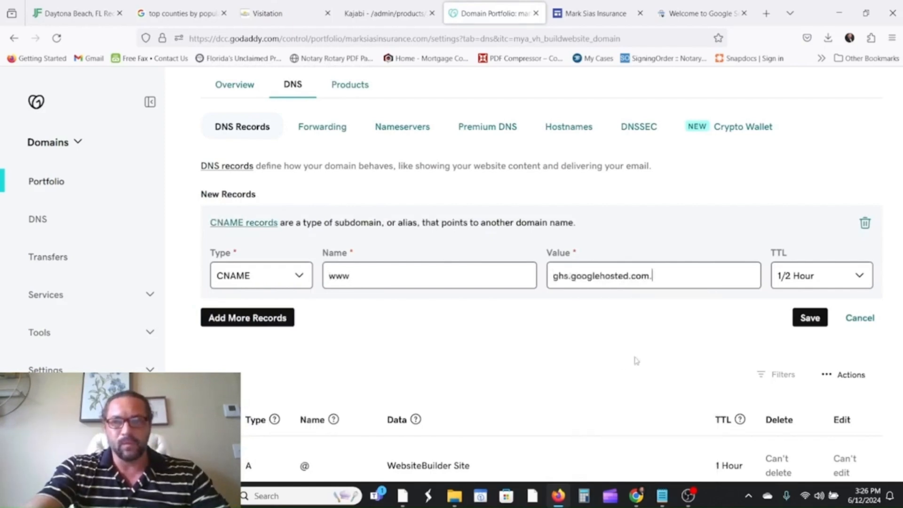
{"action": "left_click", "coordinate": [809, 317]}
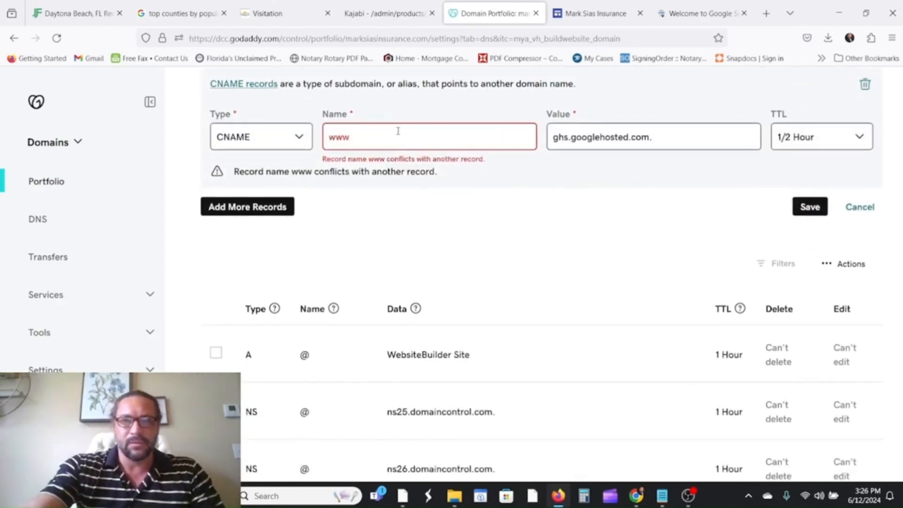
{"action": "left_click_drag", "start_coordinate": [396, 130], "coordinate": [253, 131]}
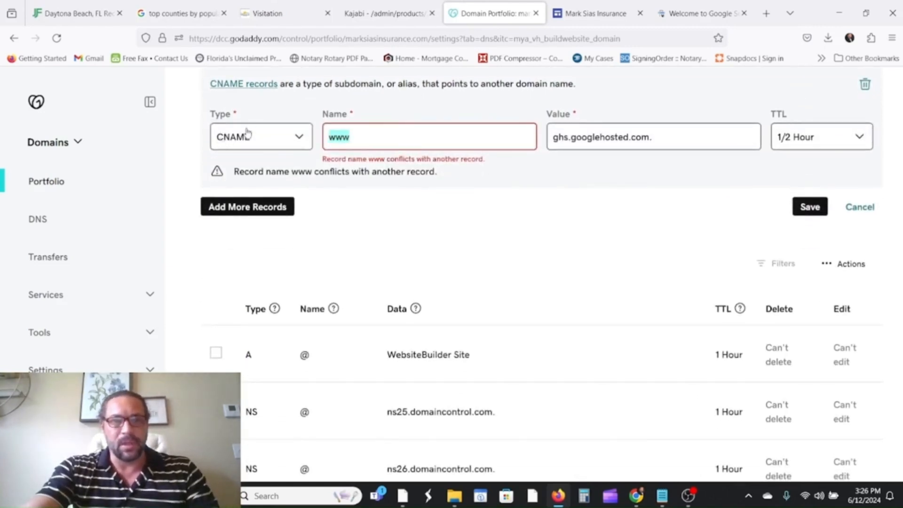
Check the Google Sites instructions, then clear the CNAME record's Name and Value fields in GoDaddy.
{"action": "type", "text": "@"}
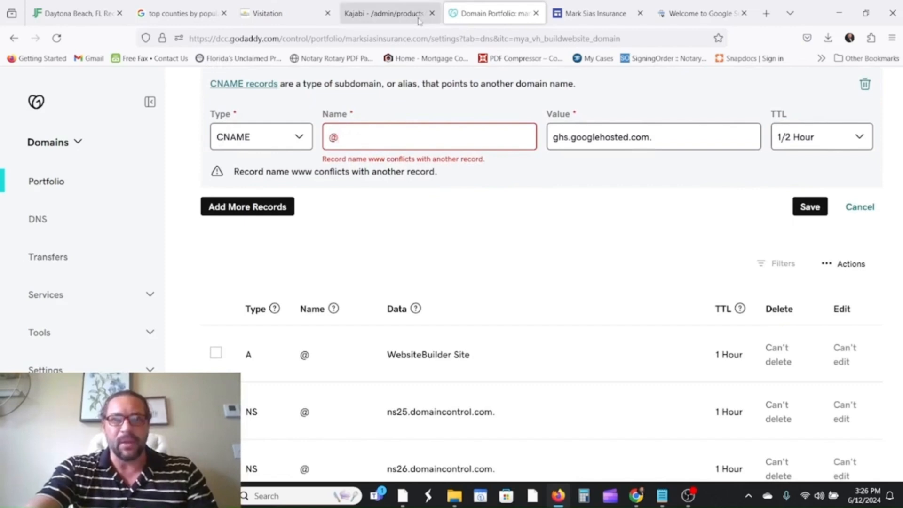
{"action": "left_click", "coordinate": [593, 14]}
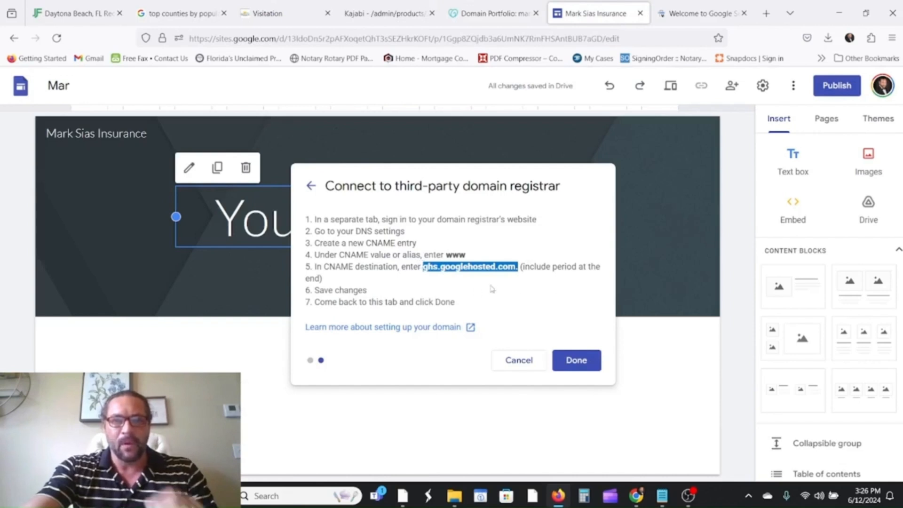
{"action": "left_click", "coordinate": [493, 14]}
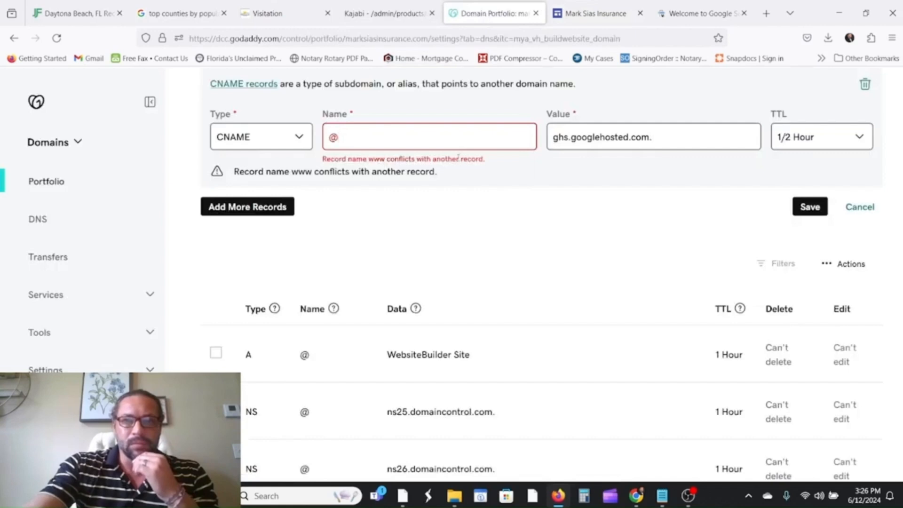
{"action": "left_click_drag", "start_coordinate": [432, 143], "coordinate": [254, 139]}
{"action": "key", "text": "BackSpace"}
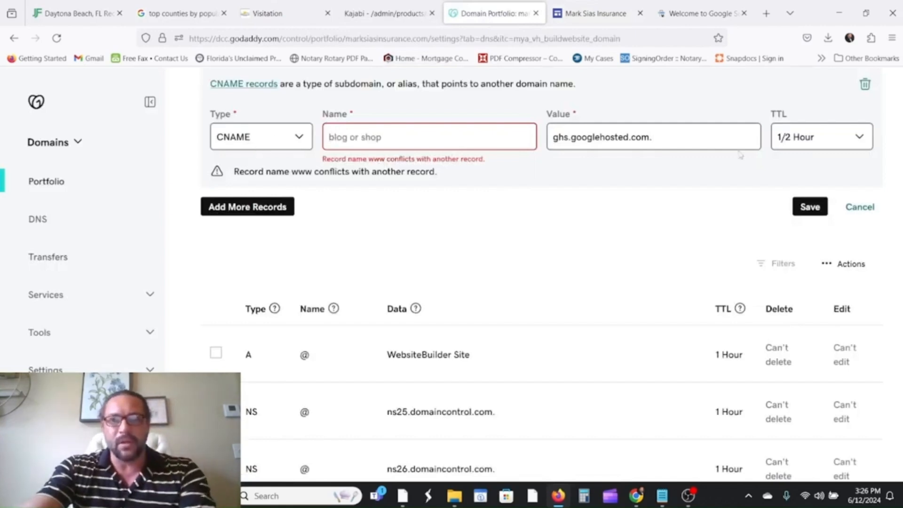
{"action": "left_click_drag", "start_coordinate": [695, 138], "coordinate": [521, 137]}
{"action": "key", "text": "ctrl+c"}
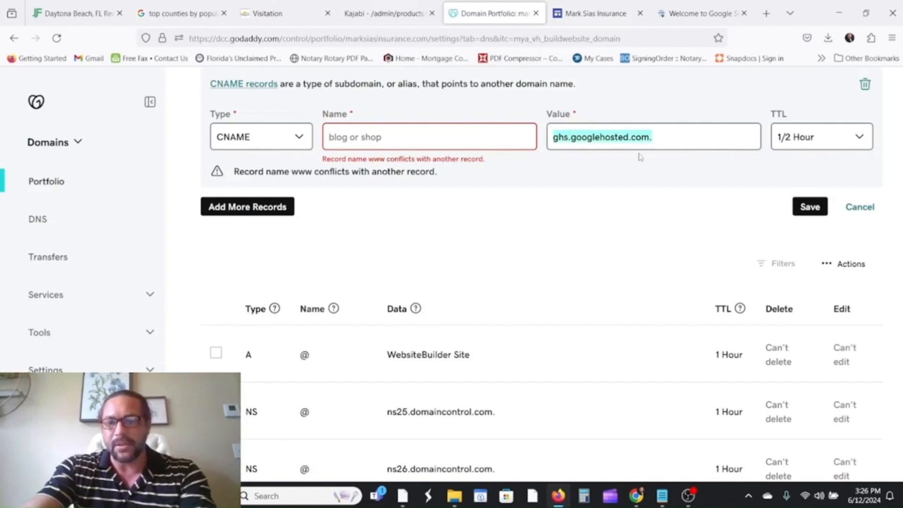
{"action": "key", "text": "BackSpace"}
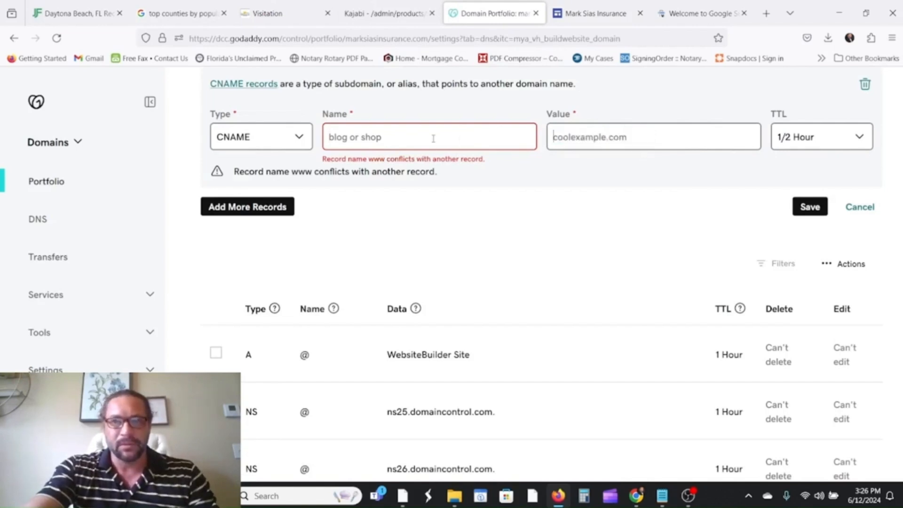
Save the CNAME record with name ghs.googlehosted.com. and value www, then confirm in Google Sites.
{"action": "left_click", "coordinate": [595, 14]}
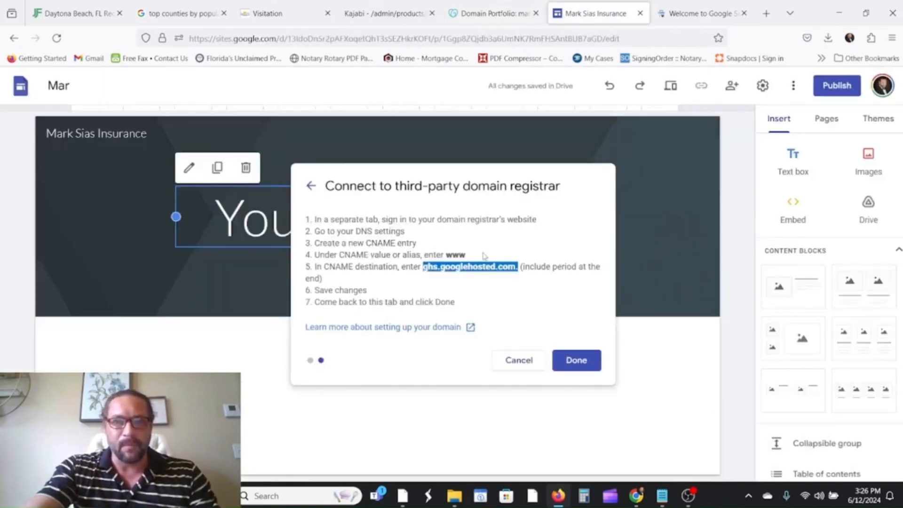
{"action": "left_click", "coordinate": [493, 13]}
{"action": "left_click", "coordinate": [593, 137]}
{"action": "type", "text": "www"}
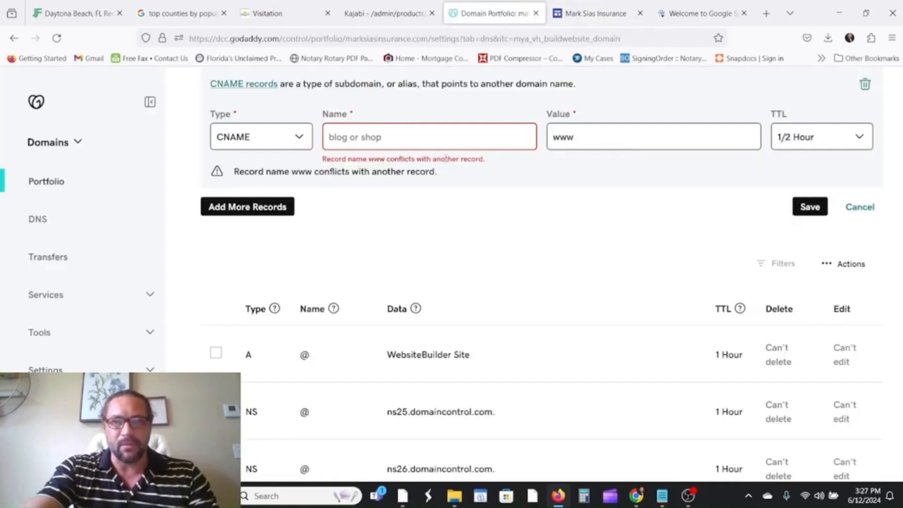
{"action": "right_click", "coordinate": [433, 143]}
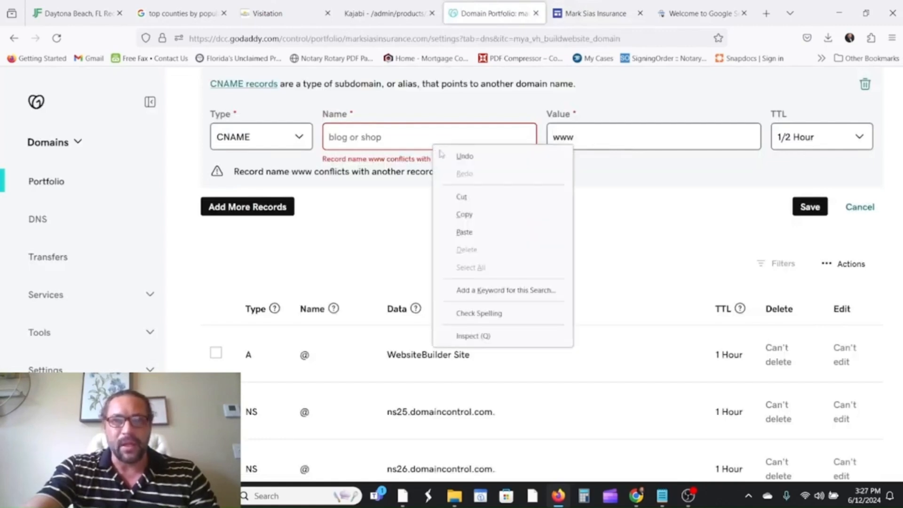
{"action": "left_click", "coordinate": [476, 242]}
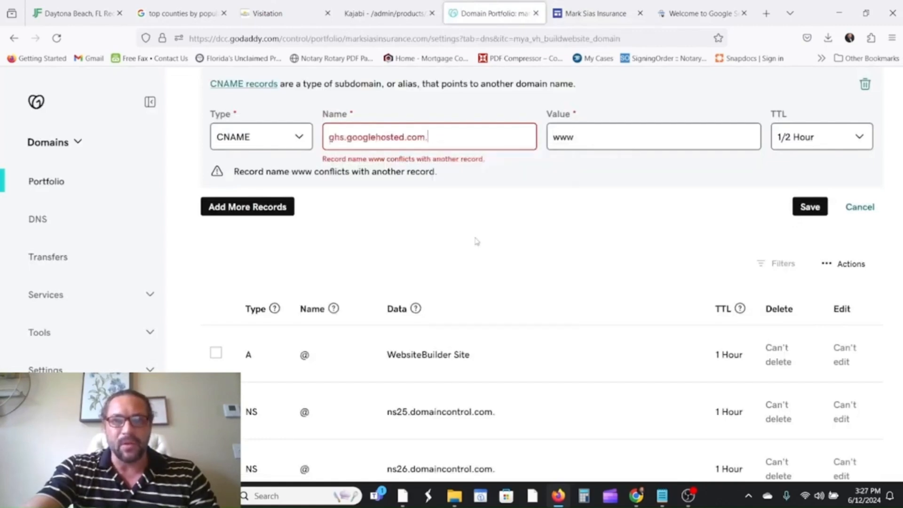
{"action": "left_click", "coordinate": [820, 207]}
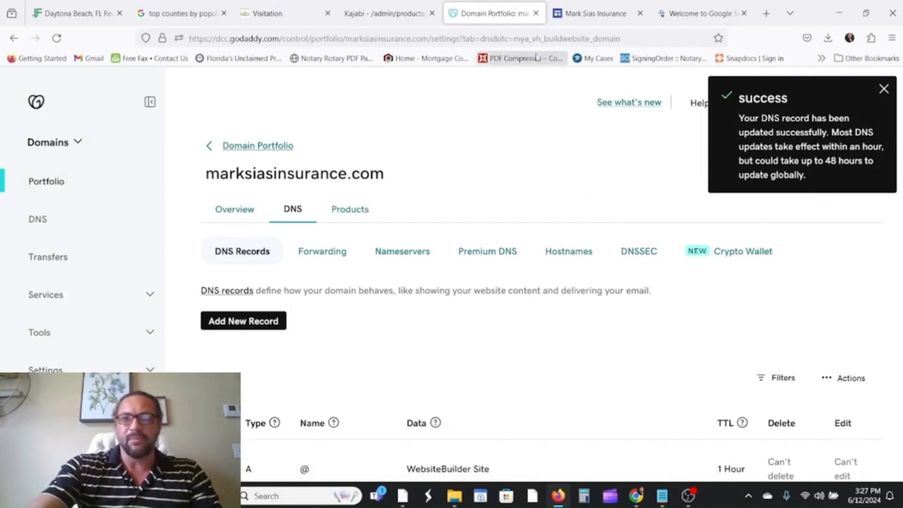
{"action": "left_click", "coordinate": [578, 21]}
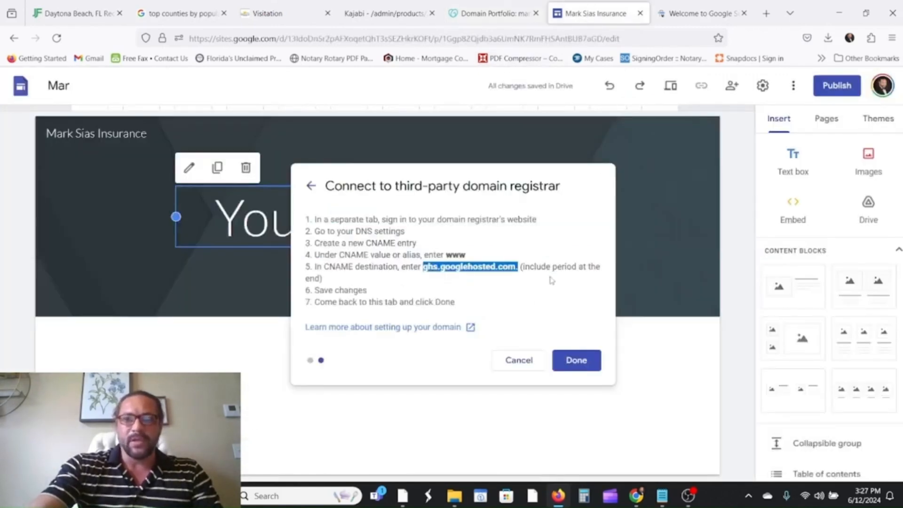
{"action": "left_click", "coordinate": [576, 360]}
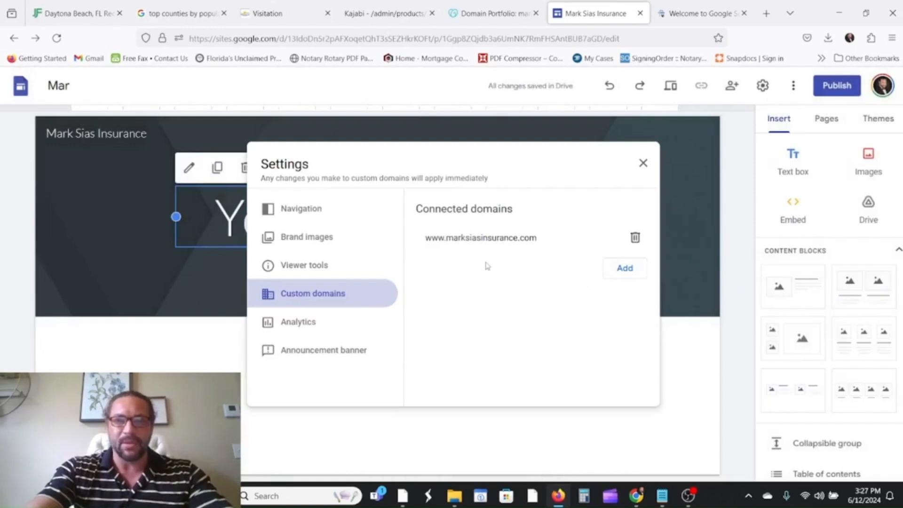
{"action": "left_click", "coordinate": [643, 164]}
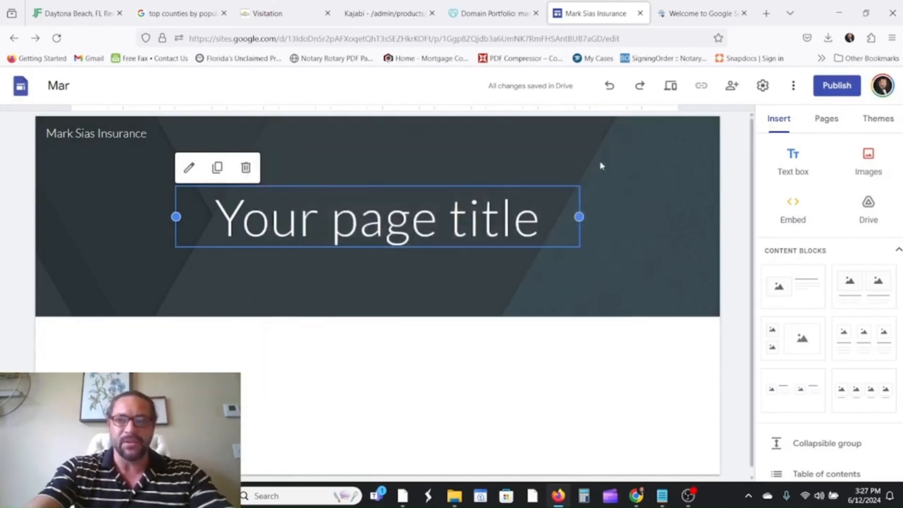
{"action": "left_click", "coordinate": [77, 84]}
{"action": "left_click", "coordinate": [76, 82]}
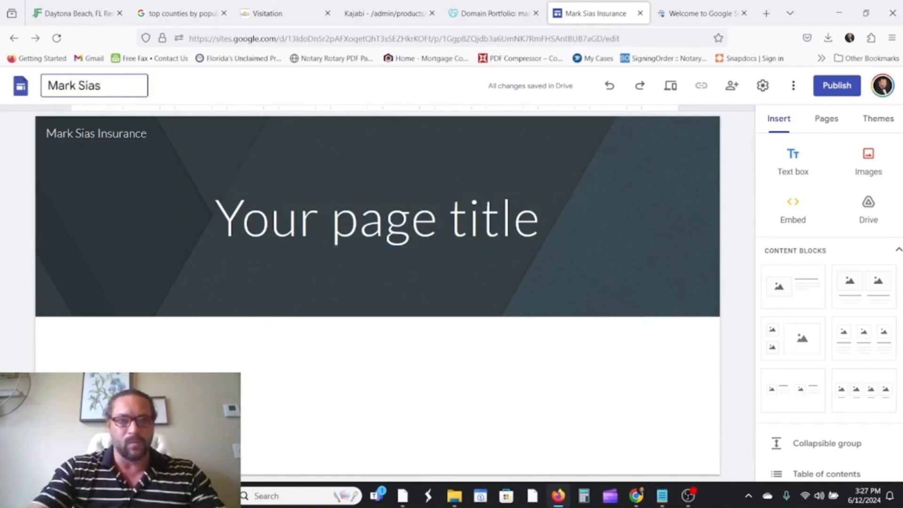
{"action": "type", "text": "k Sias Insurance"}
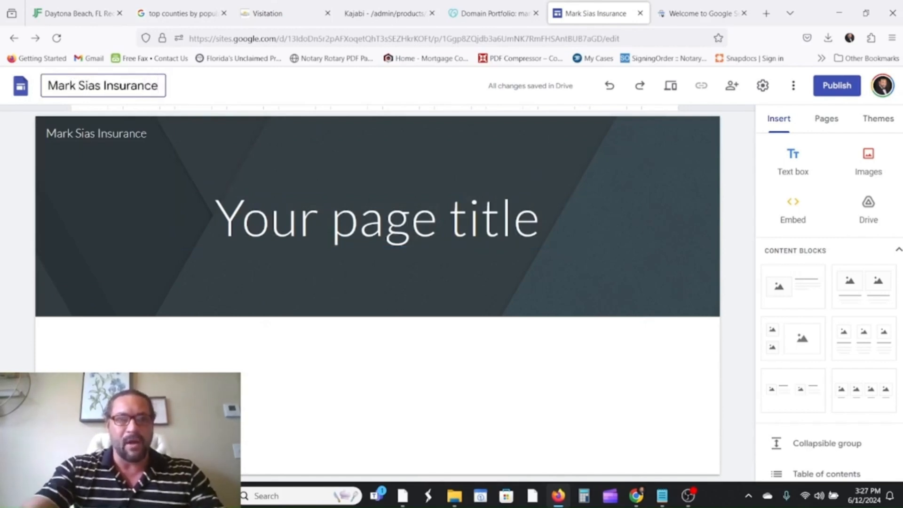
{"action": "left_click", "coordinate": [439, 211]}
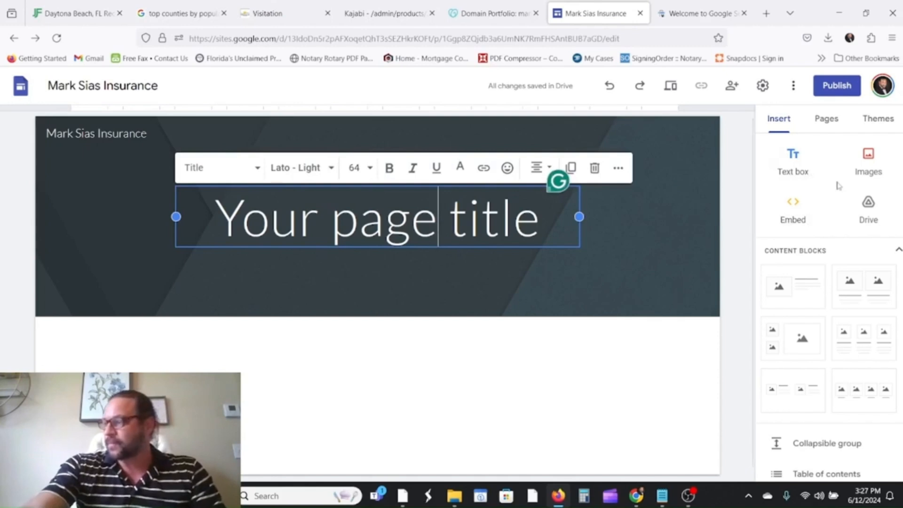
{"action": "scroll", "coordinate": [832, 347], "scroll_direction": "down", "scroll_amount": 3}
{"action": "scroll", "coordinate": [831, 346], "scroll_direction": "up", "scroll_amount": 3}
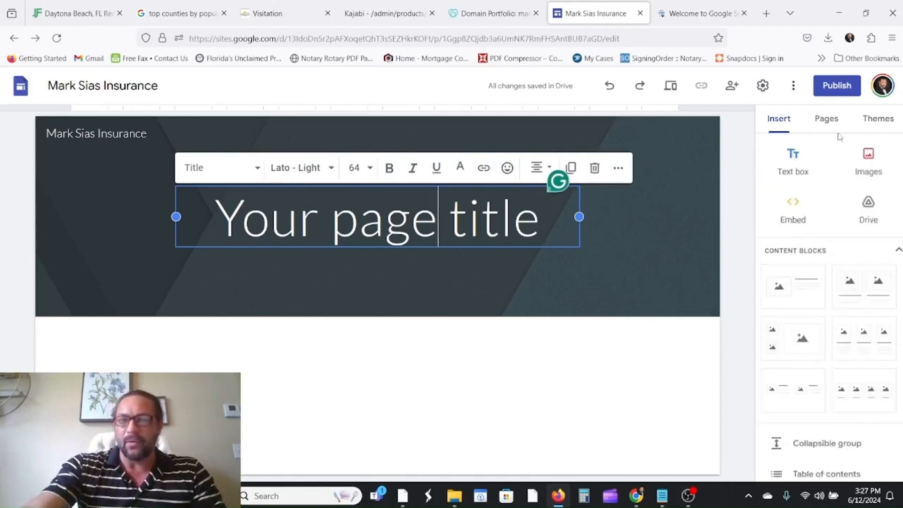
View the site's page list and select the placeholder page title text.
{"action": "left_click", "coordinate": [824, 123]}
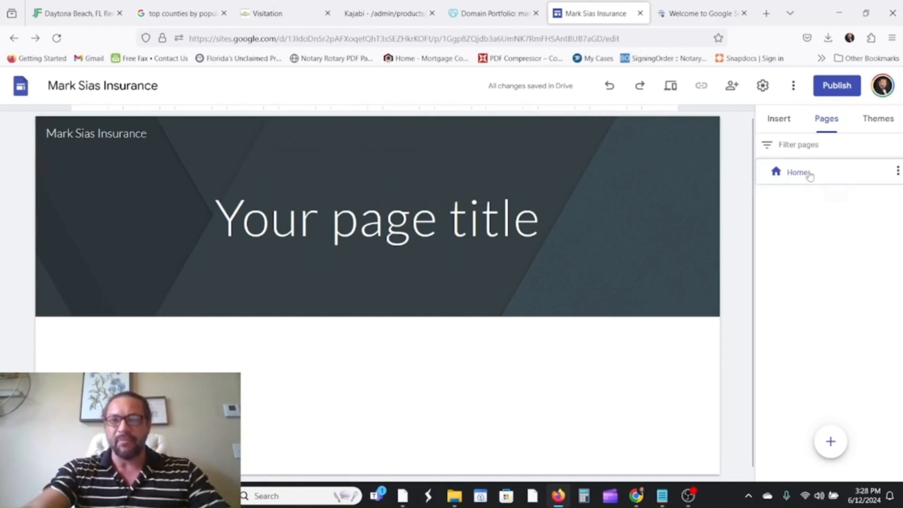
{"action": "left_click", "coordinate": [677, 19]}
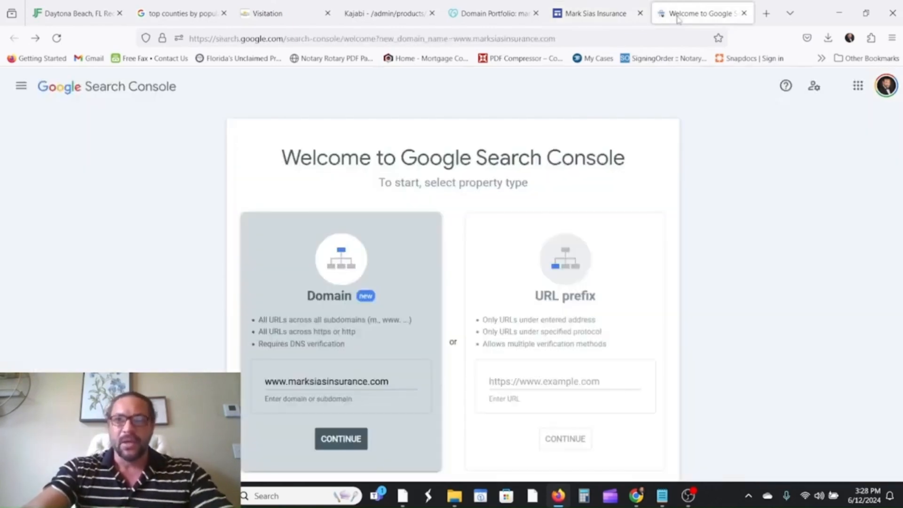
{"action": "left_click", "coordinate": [601, 17]}
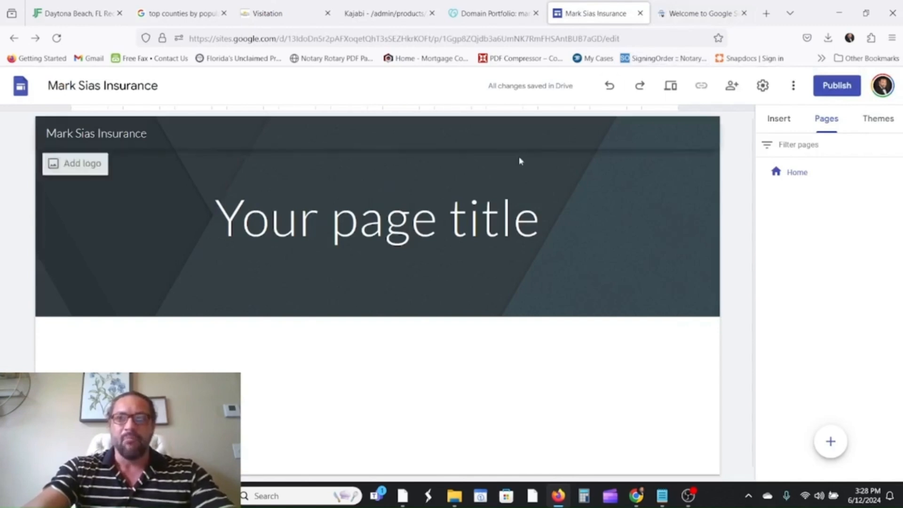
{"action": "left_click", "coordinate": [469, 210]}
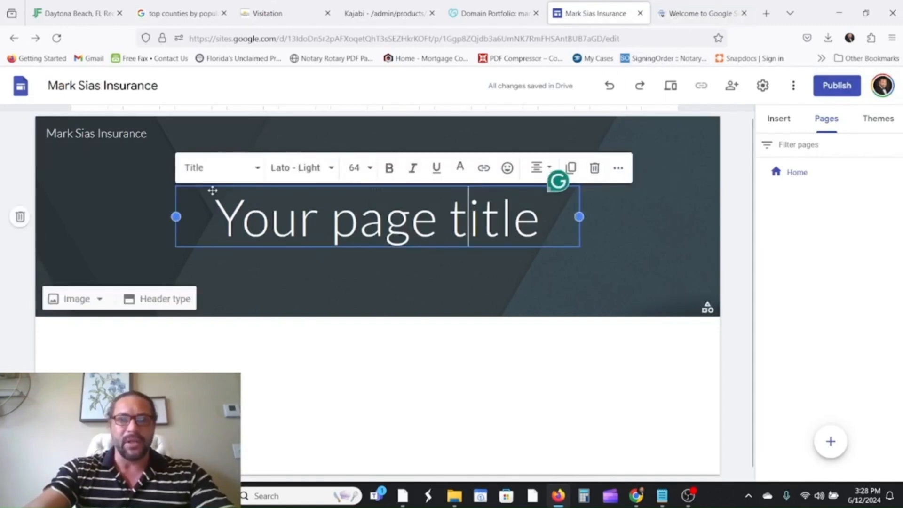
{"action": "scroll", "coordinate": [212, 190], "scroll_direction": "down", "scroll_amount": 1}
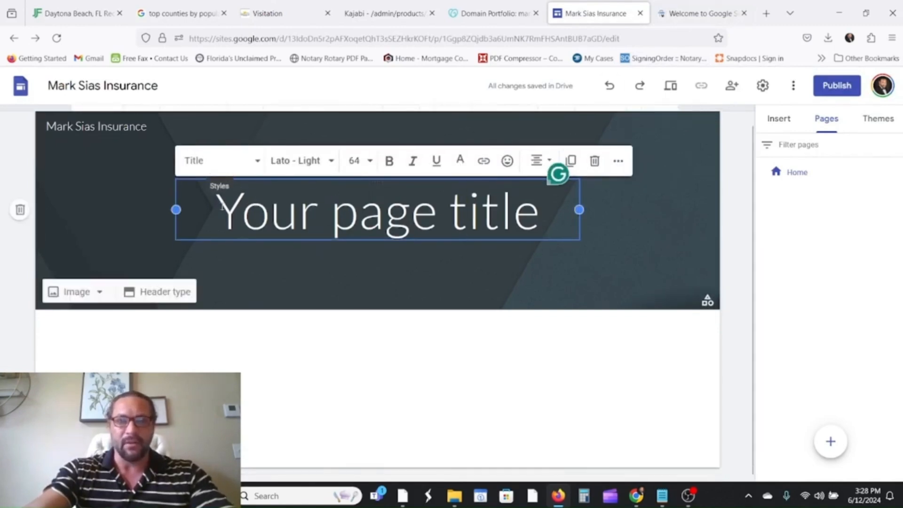
{"action": "left_click_drag", "start_coordinate": [549, 214], "coordinate": [221, 230]}
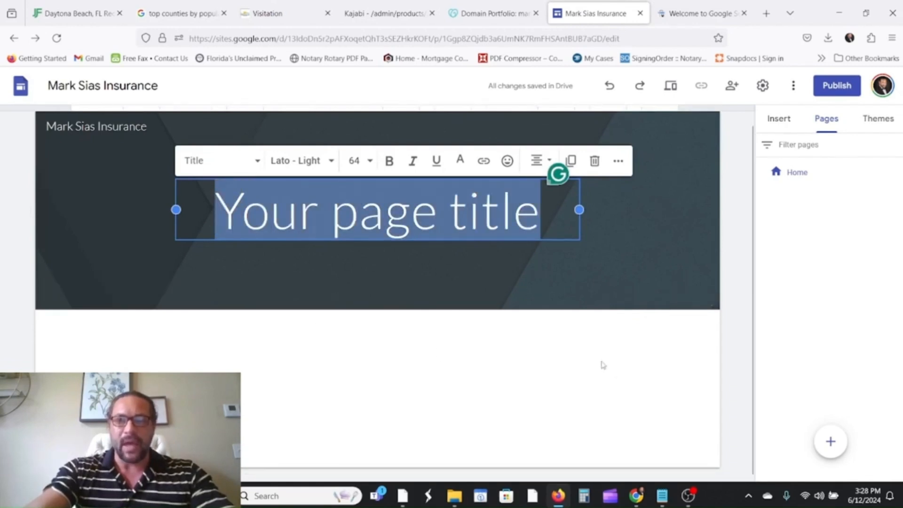
{"action": "left_click", "coordinate": [493, 357]}
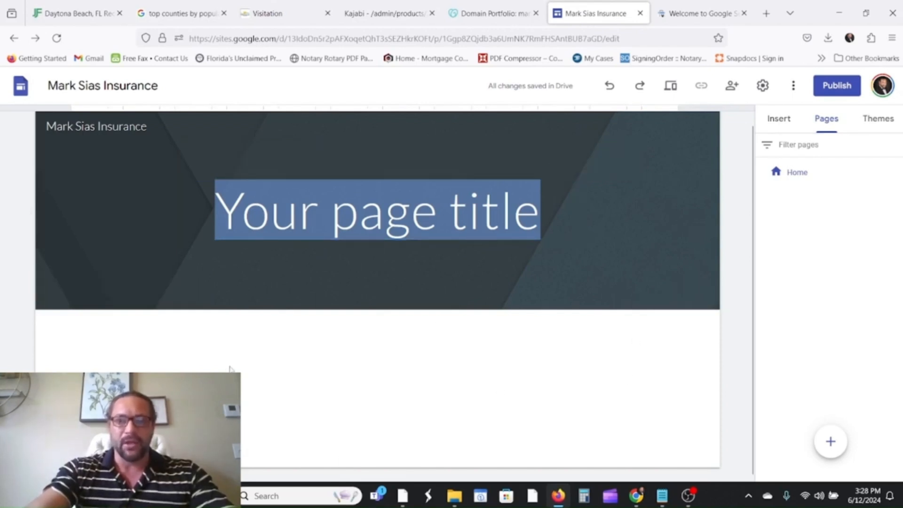
Close the Search Console and domain portfolio tabs, switch Google account, and close the editor and 403 tabs.
{"action": "left_click", "coordinate": [691, 14]}
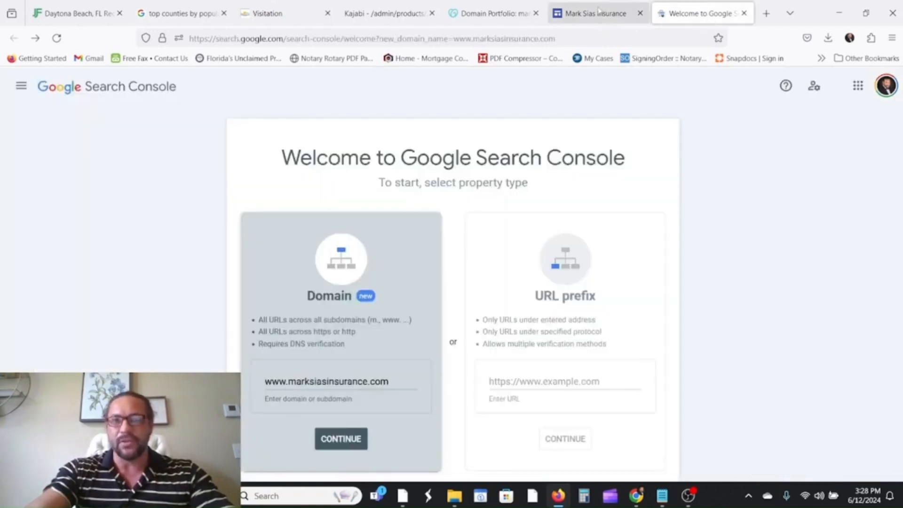
{"action": "left_click", "coordinate": [632, 13]}
{"action": "left_click", "coordinate": [675, 14]}
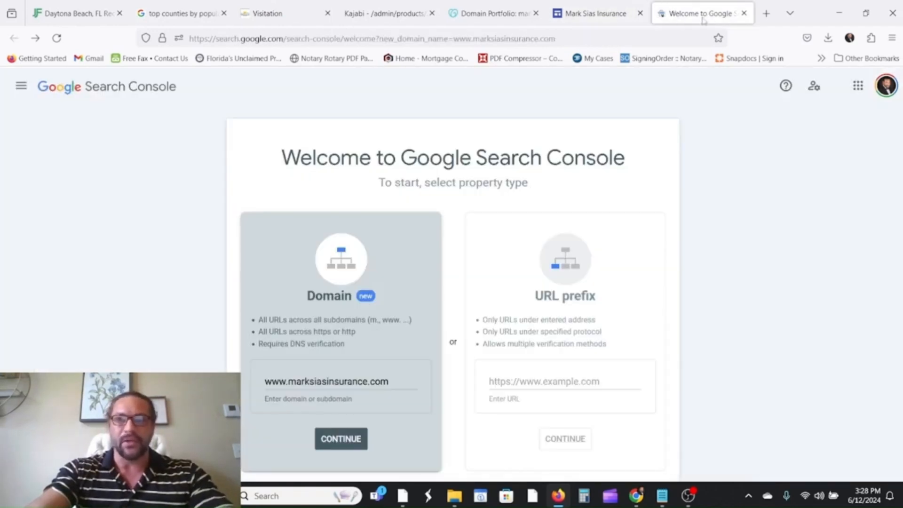
{"action": "left_click", "coordinate": [613, 13]}
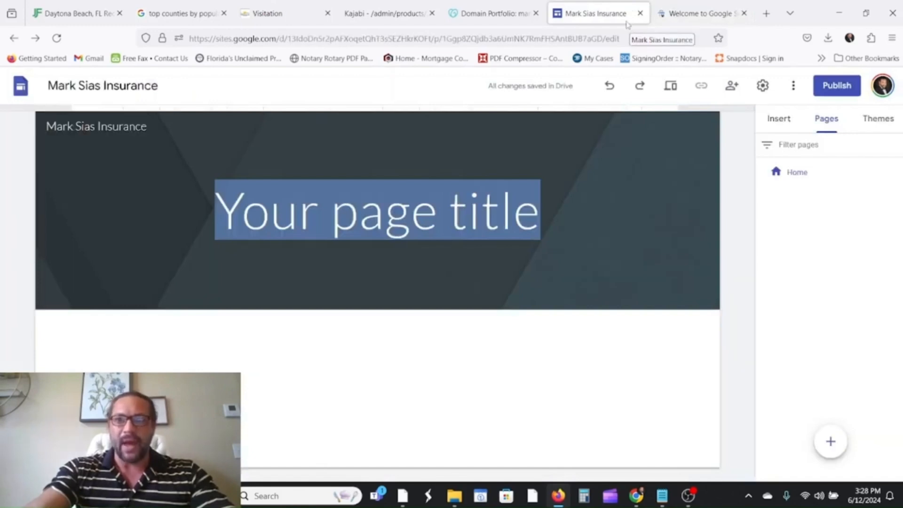
{"action": "left_click", "coordinate": [679, 18]}
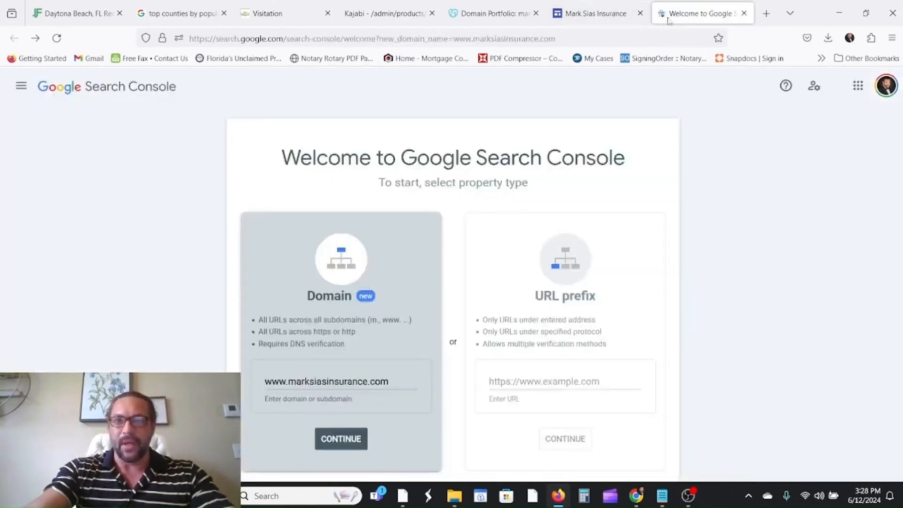
{"action": "left_click", "coordinate": [743, 14]}
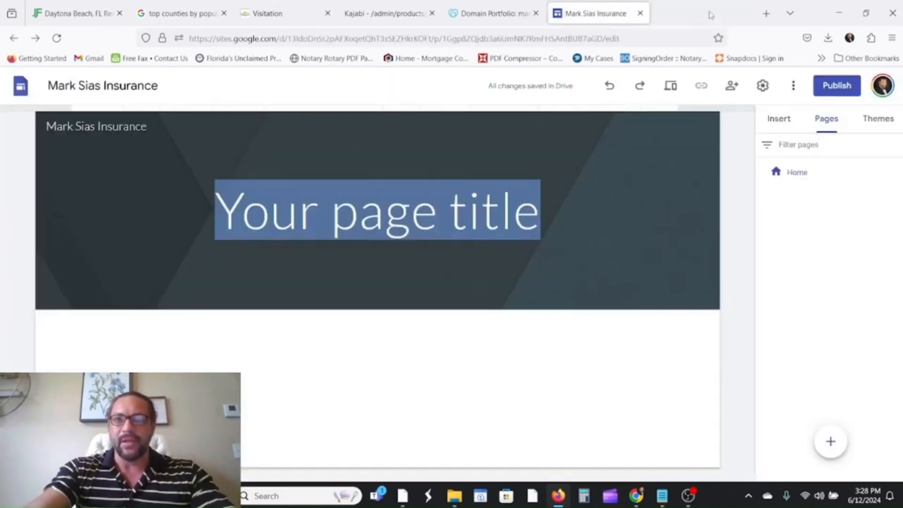
{"action": "left_click", "coordinate": [623, 13]}
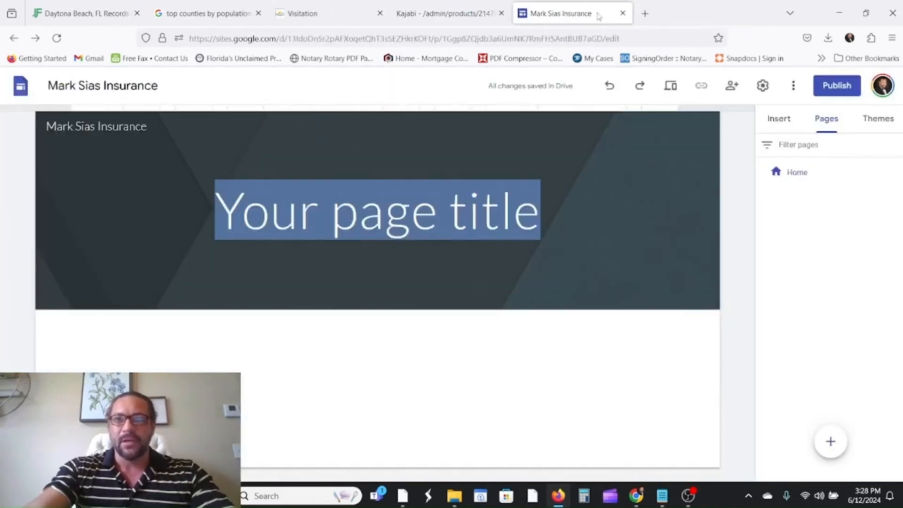
{"action": "left_click", "coordinate": [882, 85]}
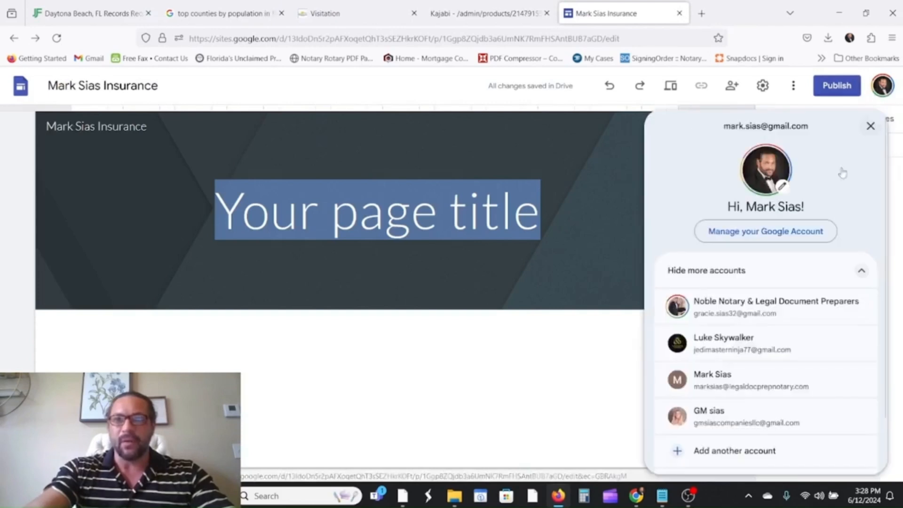
{"action": "left_click", "coordinate": [748, 349]}
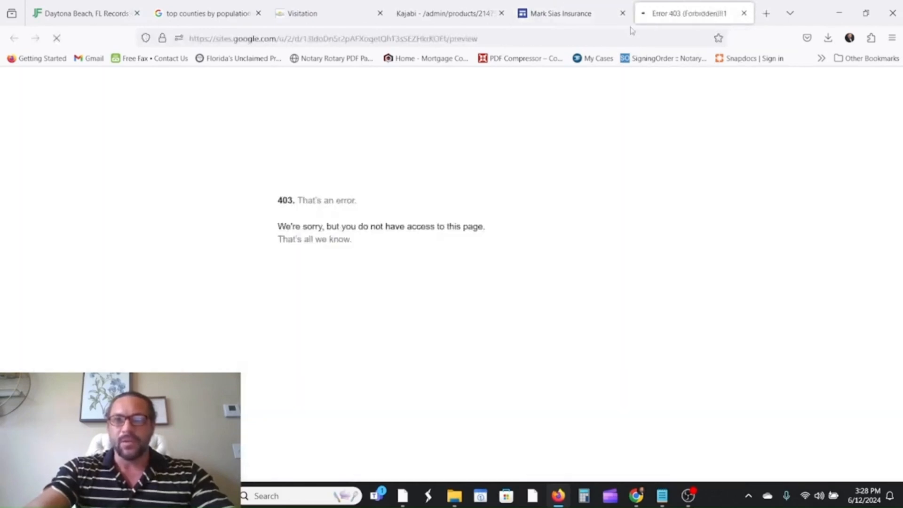
{"action": "left_click", "coordinate": [622, 14]}
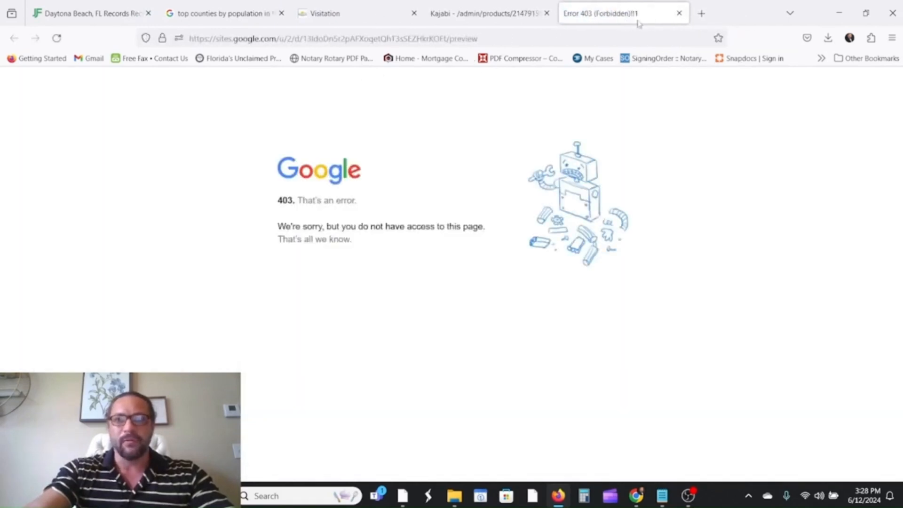
{"action": "left_click", "coordinate": [679, 13]}
In a new tab, search 'google sites', open the Google Sites sign-in result, and show the account list.
{"action": "key", "text": "ctrl+t"}
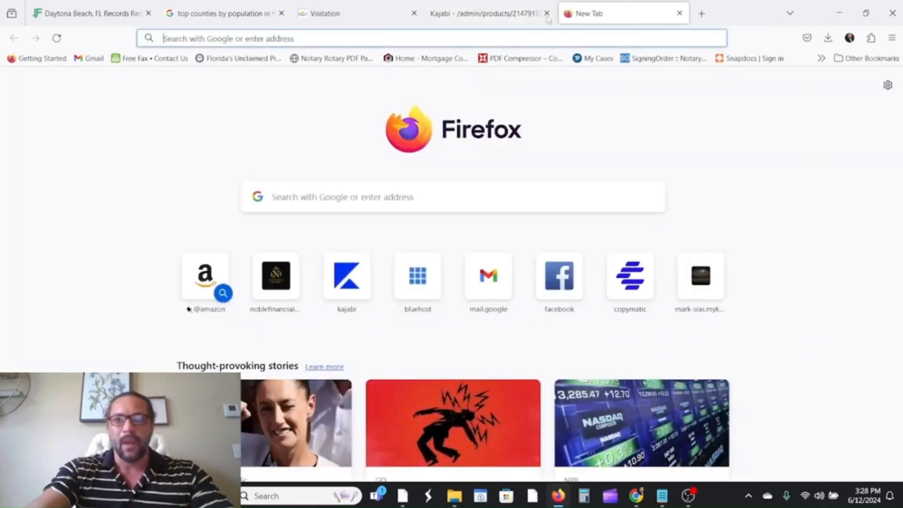
{"action": "left_click", "coordinate": [357, 198]}
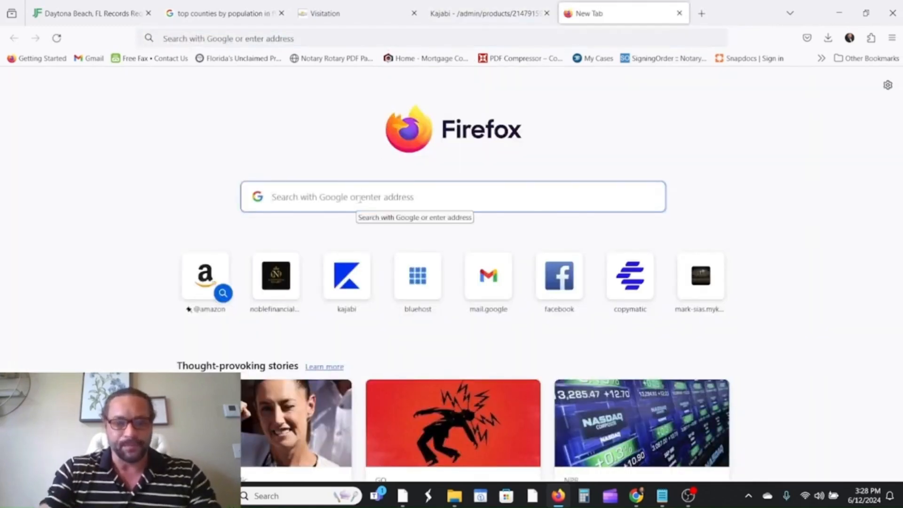
{"action": "type", "text": "fl"}
{"action": "key", "text": "BackSpace"}
{"action": "key", "text": "BackSpace"}
{"action": "key", "text": "BackSpace"}
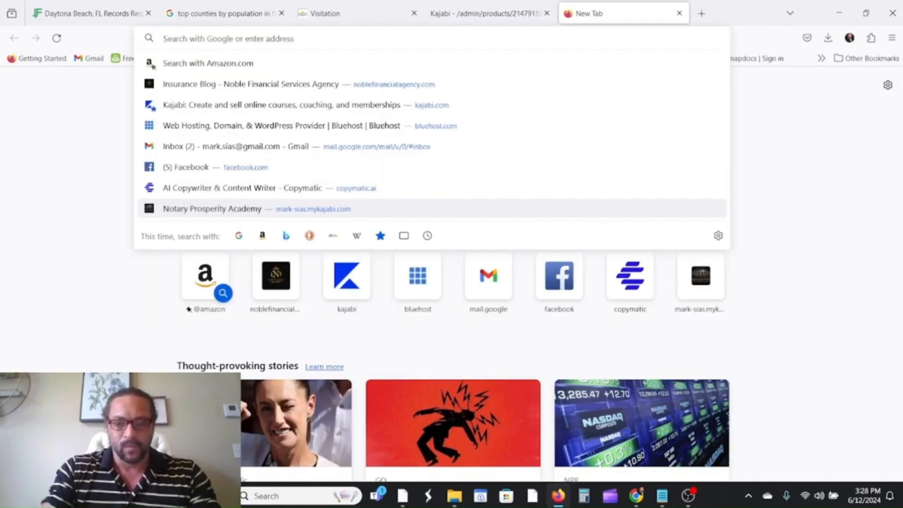
{"action": "type", "text": "google.com/"}
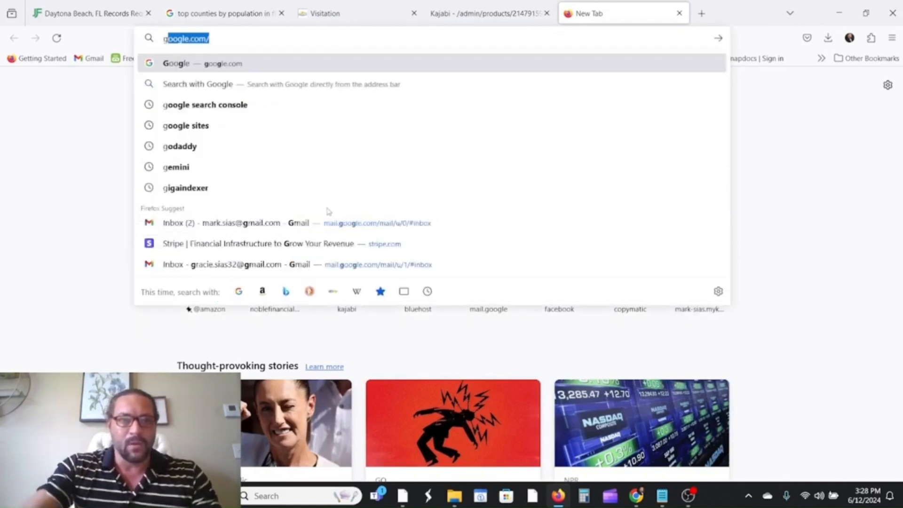
{"action": "left_click", "coordinate": [187, 126]}
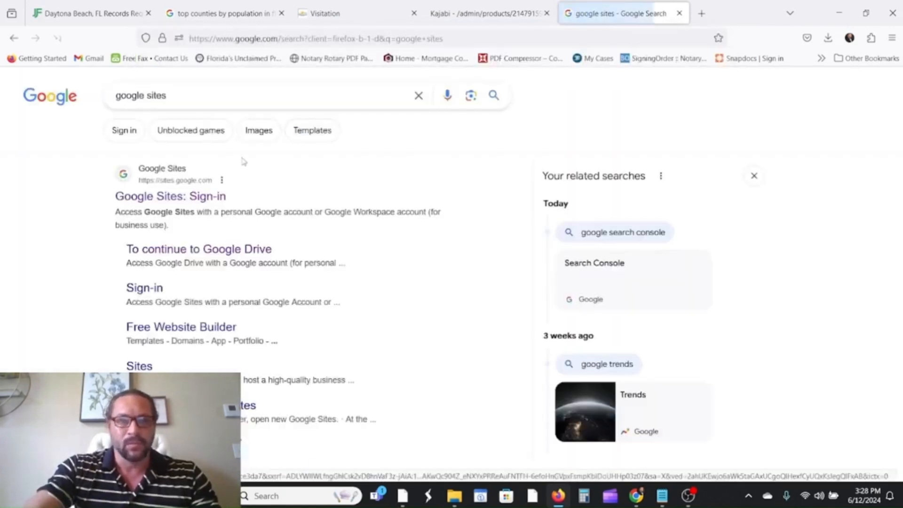
{"action": "left_click", "coordinate": [201, 197]}
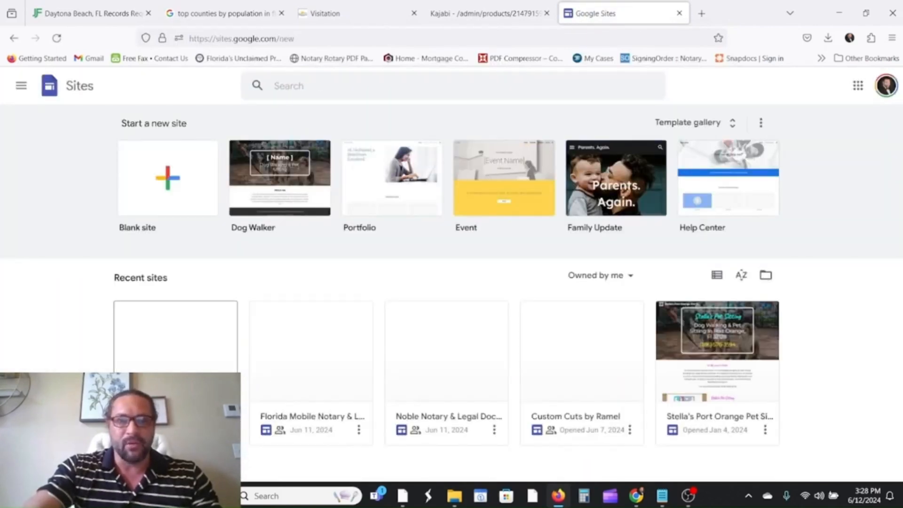
{"action": "left_click", "coordinate": [886, 89]}
Switch to the other Google account and open the recent Florida Insurance Services site for editing.
{"action": "left_click", "coordinate": [757, 348]}
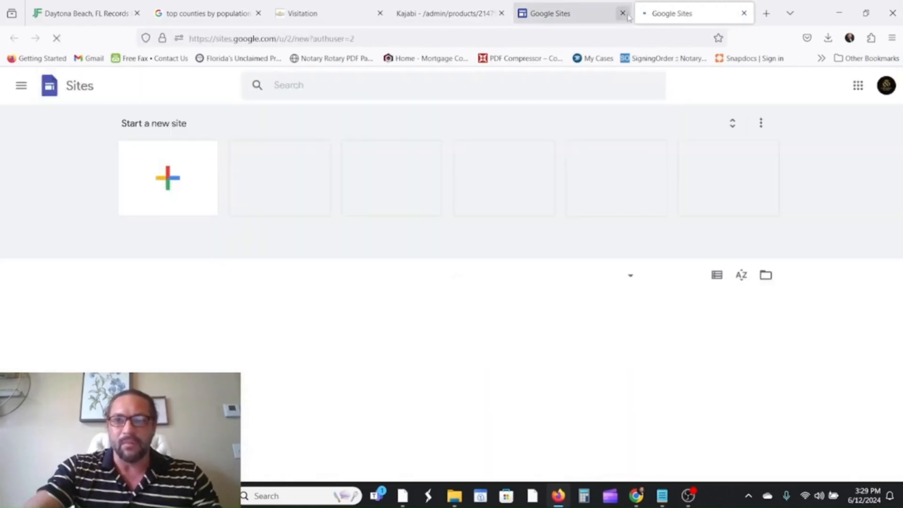
{"action": "left_click", "coordinate": [623, 13]}
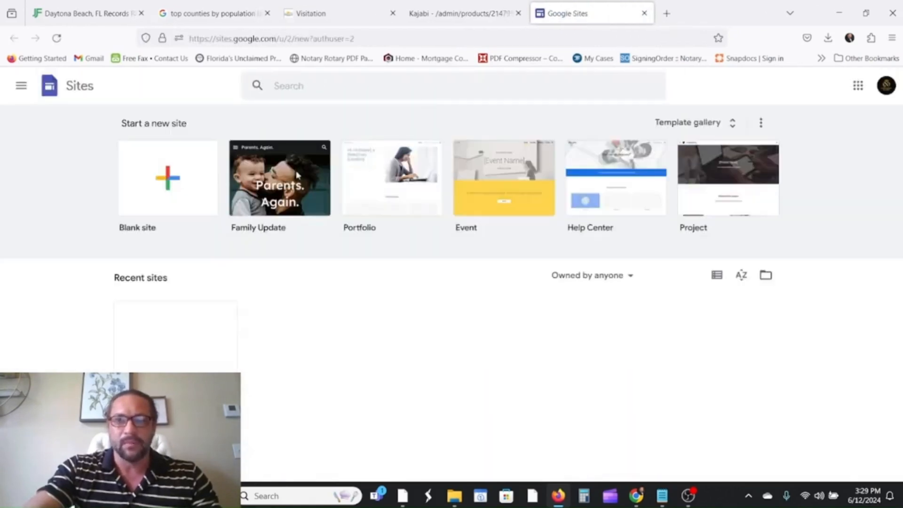
{"action": "left_click", "coordinate": [176, 388]}
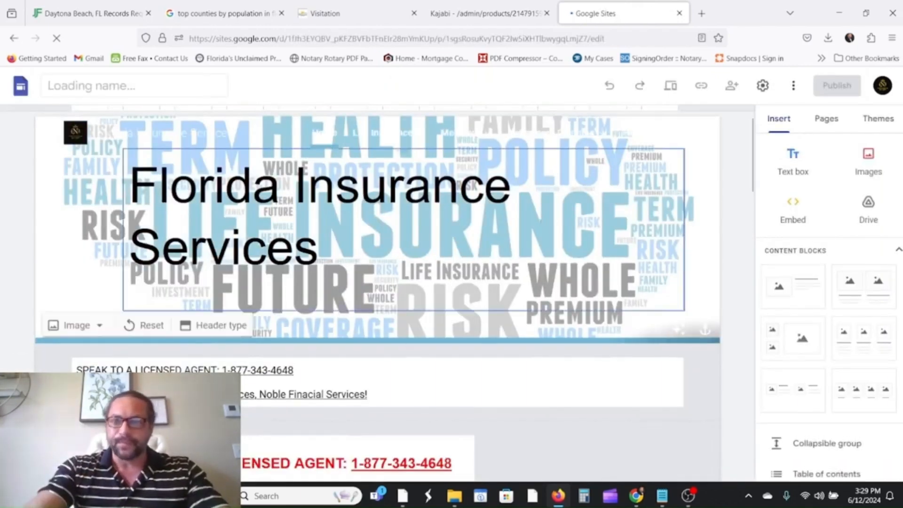
Browse the site and go to Health Insurance > Short Term Medical.
{"action": "scroll", "coordinate": [842, 216], "scroll_direction": "down", "scroll_amount": 4}
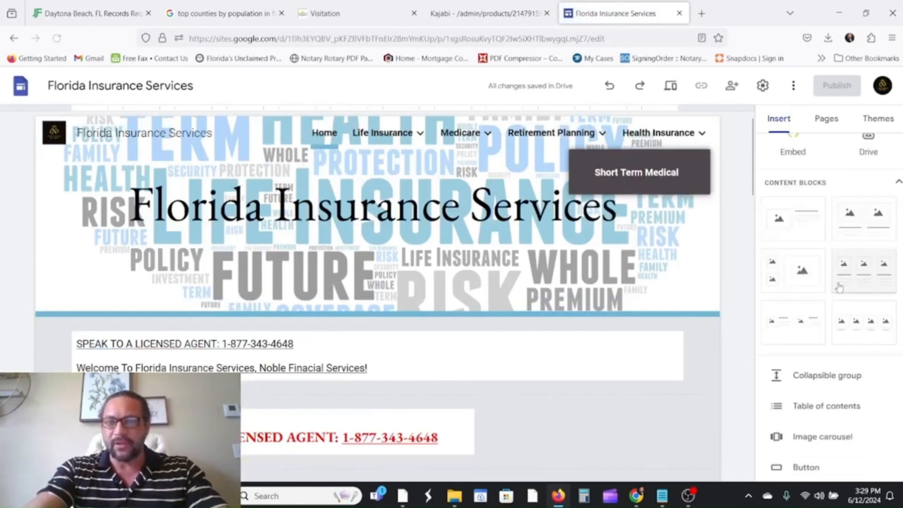
{"action": "scroll", "coordinate": [842, 329], "scroll_direction": "down", "scroll_amount": 2}
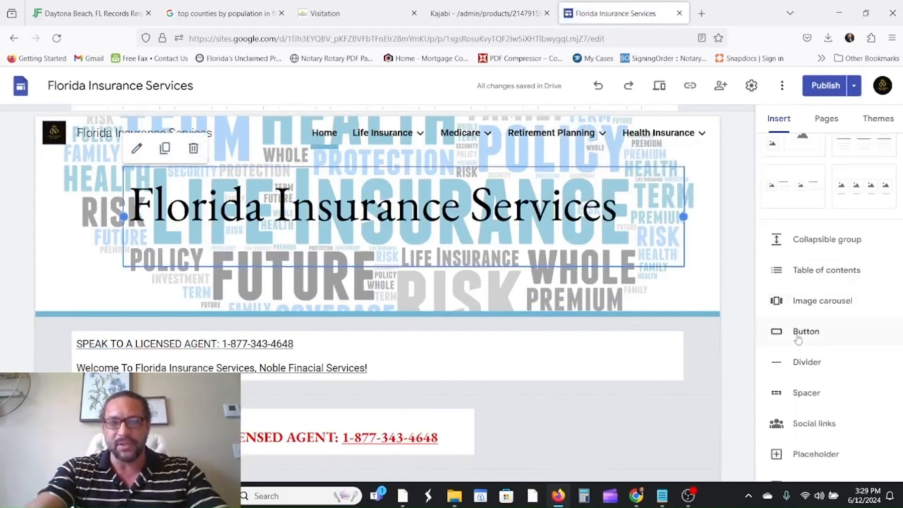
{"action": "scroll", "coordinate": [802, 337], "scroll_direction": "down", "scroll_amount": 4}
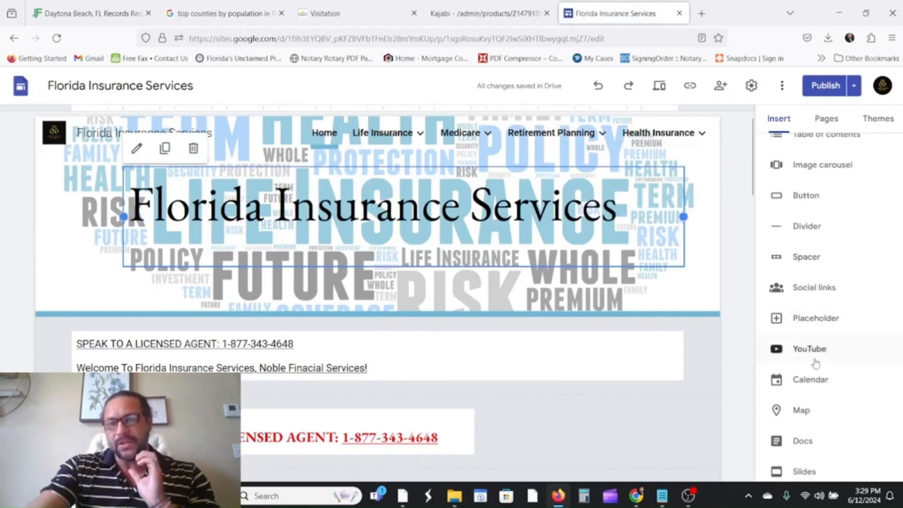
{"action": "scroll", "coordinate": [815, 361], "scroll_direction": "down", "scroll_amount": 2}
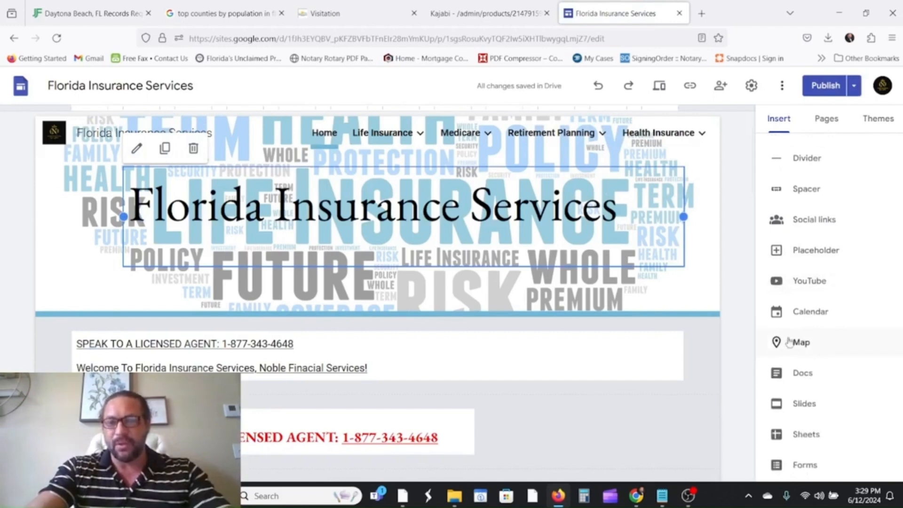
{"action": "scroll", "coordinate": [813, 374], "scroll_direction": "up", "scroll_amount": 10}
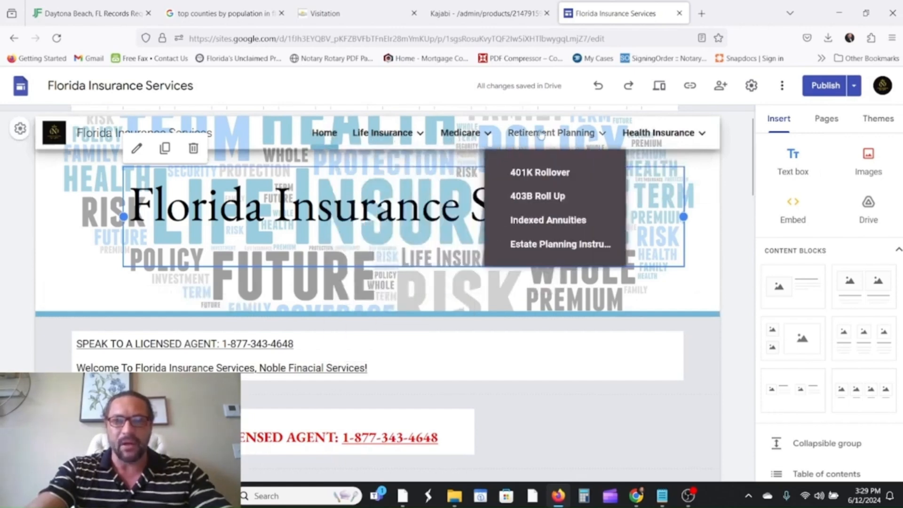
{"action": "mouse_move", "coordinate": [642, 134]}
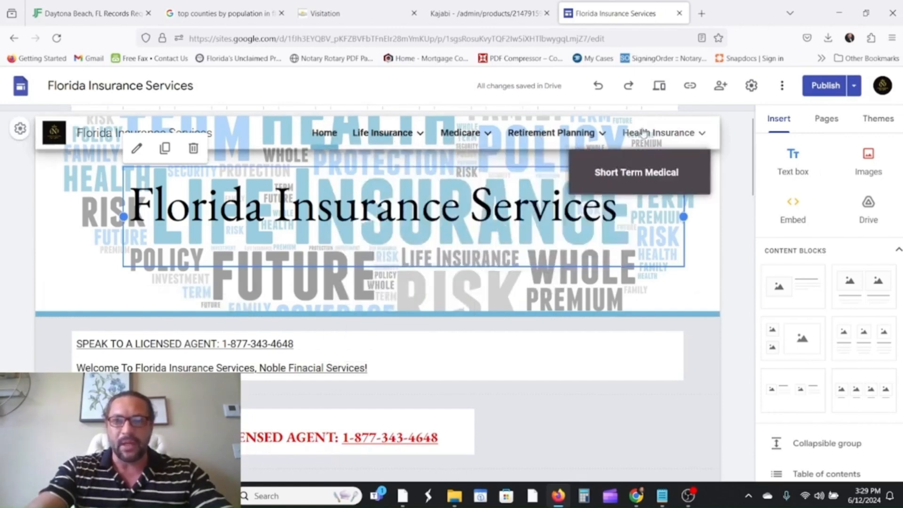
{"action": "left_click", "coordinate": [635, 177]}
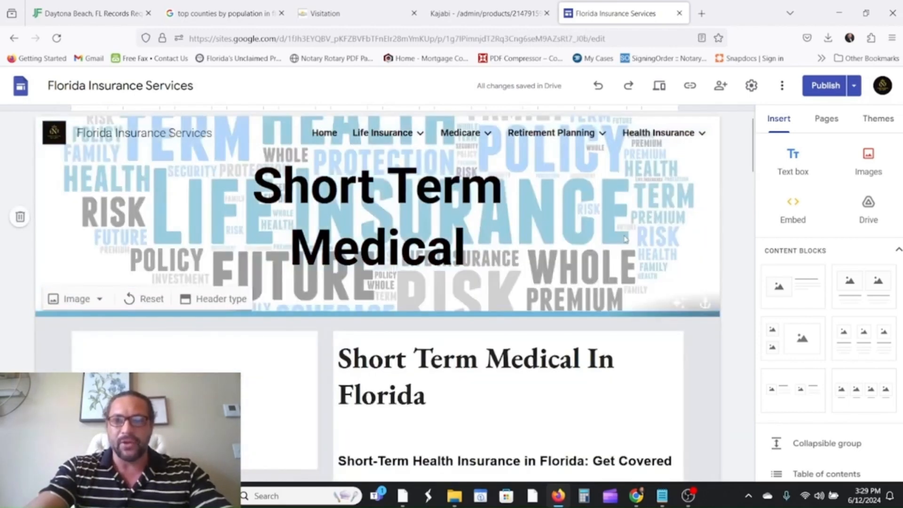
Make the 'Short Term Medical In Florida' headline a bold Heading.
{"action": "scroll", "coordinate": [611, 254], "scroll_direction": "down", "scroll_amount": 3}
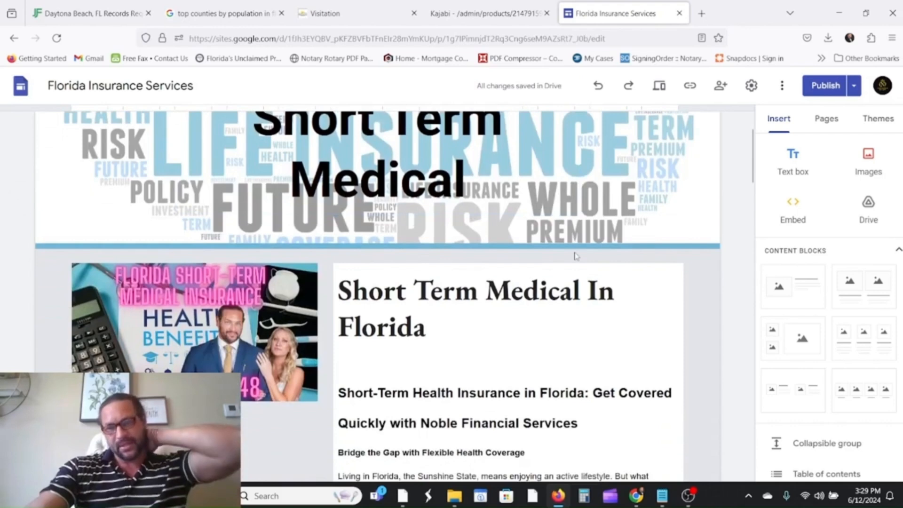
{"action": "scroll", "coordinate": [576, 256], "scroll_direction": "down", "scroll_amount": 5}
{"action": "scroll", "coordinate": [569, 258], "scroll_direction": "up", "scroll_amount": 3}
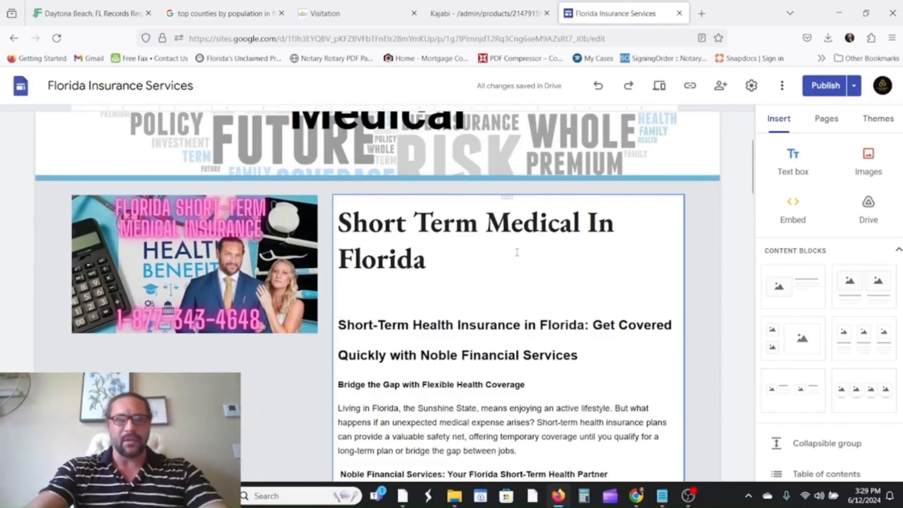
{"action": "scroll", "coordinate": [516, 252], "scroll_direction": "up", "scroll_amount": 5}
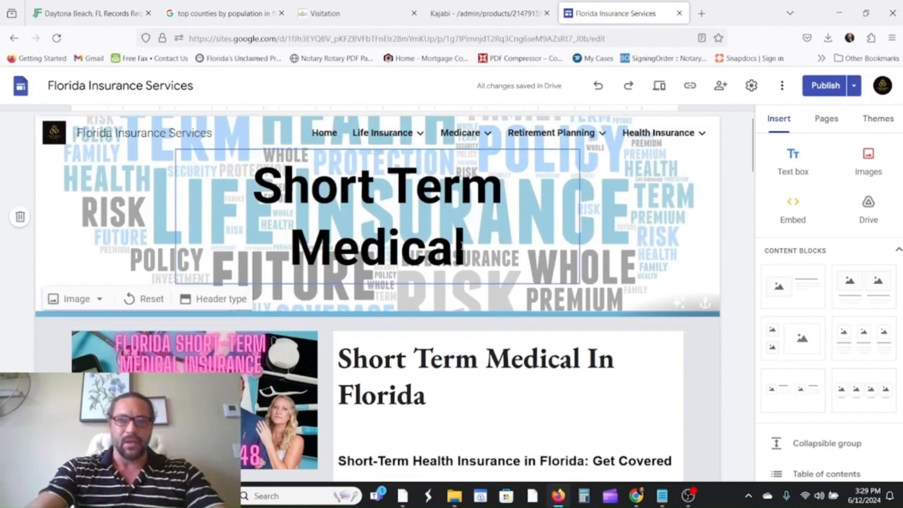
{"action": "left_click", "coordinate": [463, 246]}
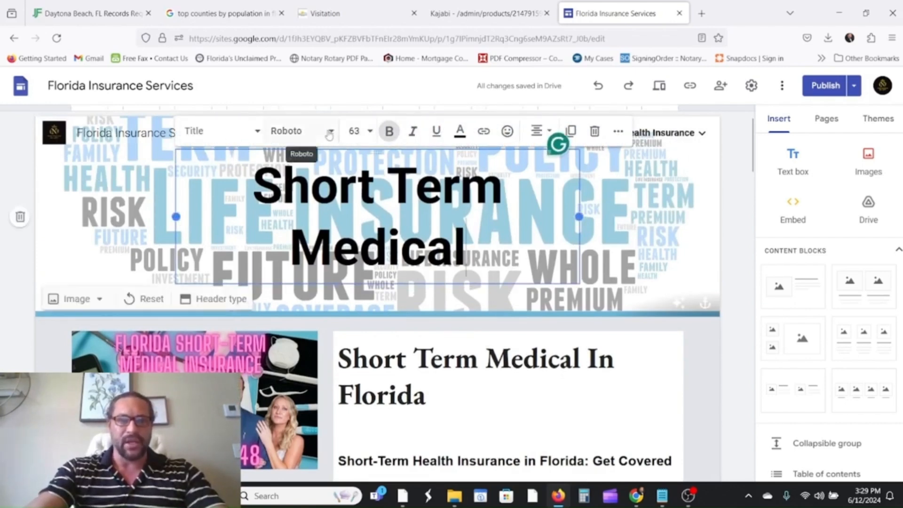
{"action": "left_click", "coordinate": [313, 141]}
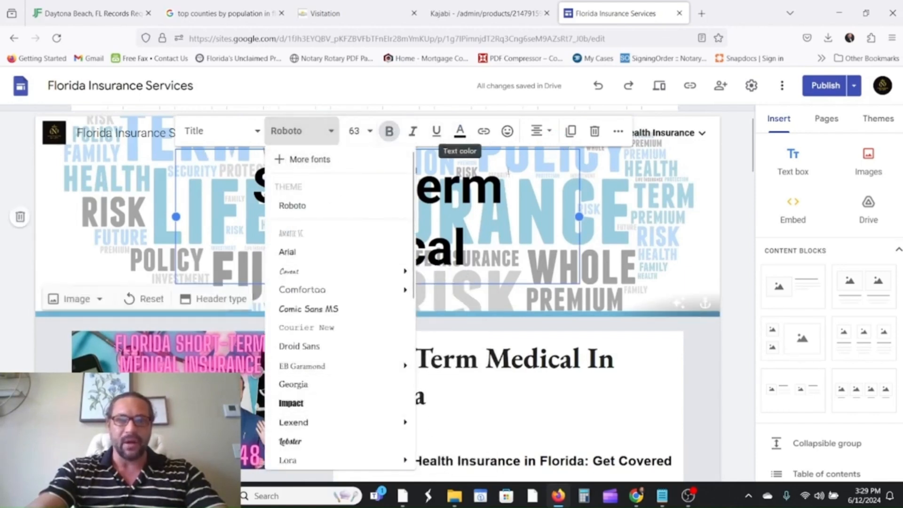
{"action": "left_click", "coordinate": [465, 135]}
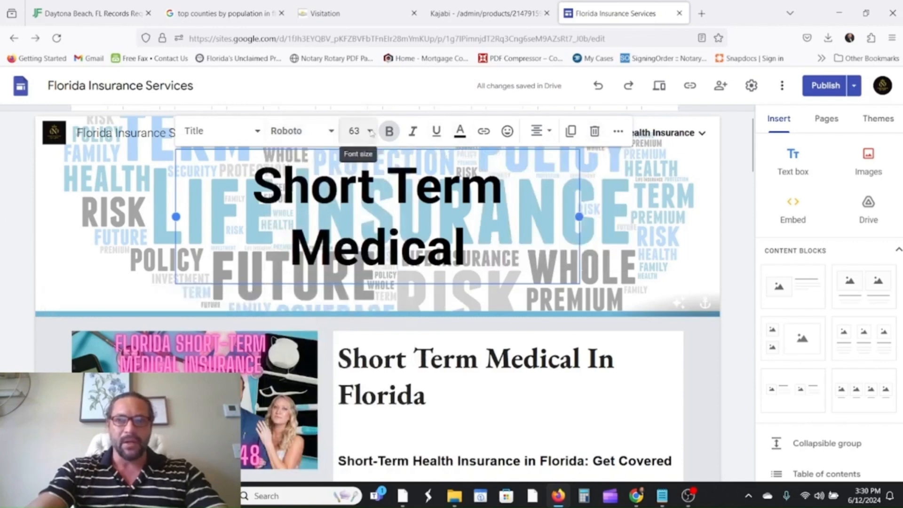
{"action": "scroll", "coordinate": [473, 352], "scroll_direction": "down", "scroll_amount": 2}
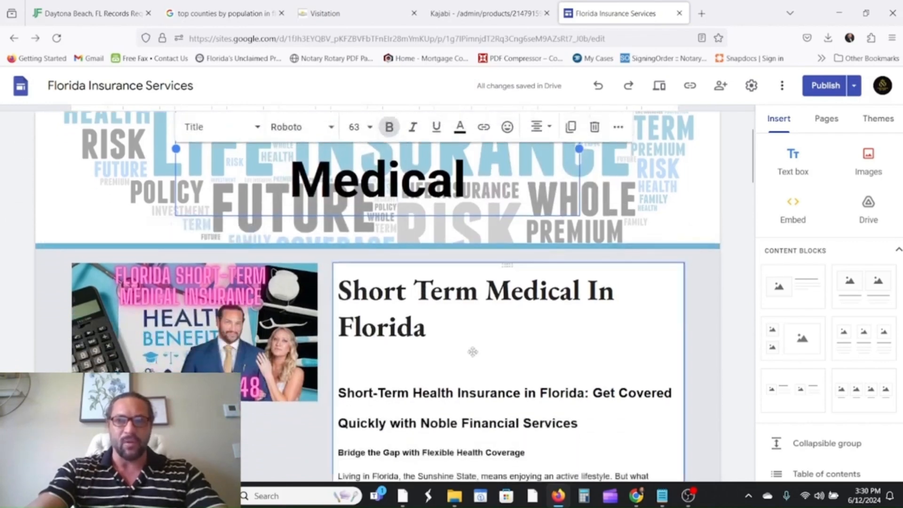
{"action": "left_click_drag", "start_coordinate": [469, 332], "coordinate": [335, 291]}
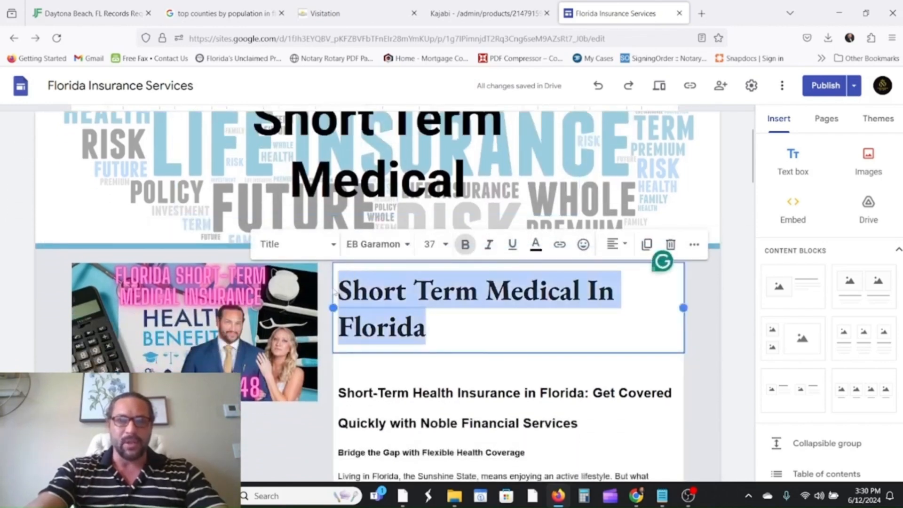
{"action": "left_click", "coordinate": [330, 244]}
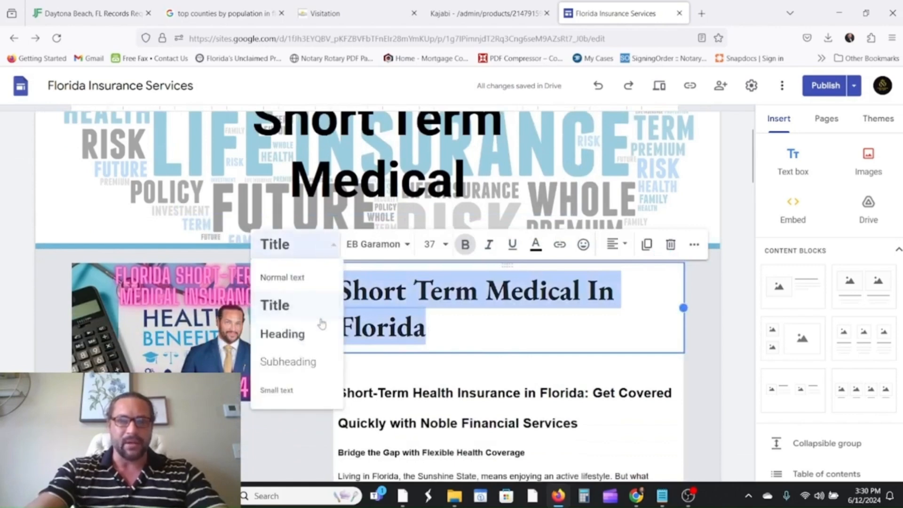
{"action": "left_click", "coordinate": [282, 334]}
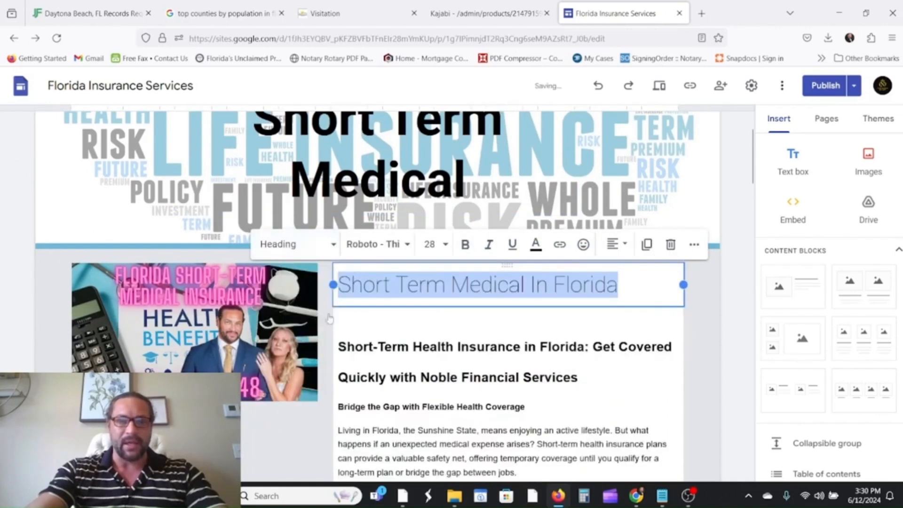
{"action": "left_click", "coordinate": [465, 244]}
Make the two-line 'Short-Term Health Insurance' heading a bold Subheading.
{"action": "scroll", "coordinate": [540, 305], "scroll_direction": "down", "scroll_amount": 2}
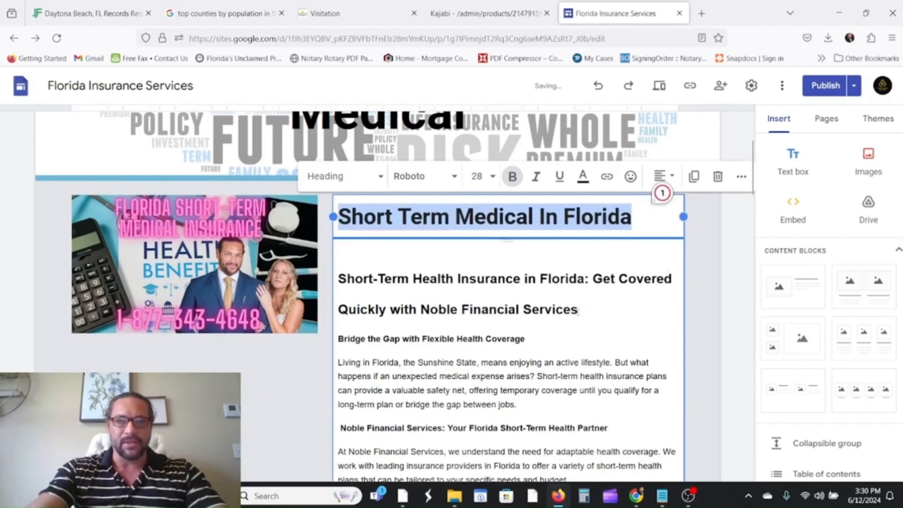
{"action": "left_click_drag", "start_coordinate": [577, 309], "coordinate": [339, 278]}
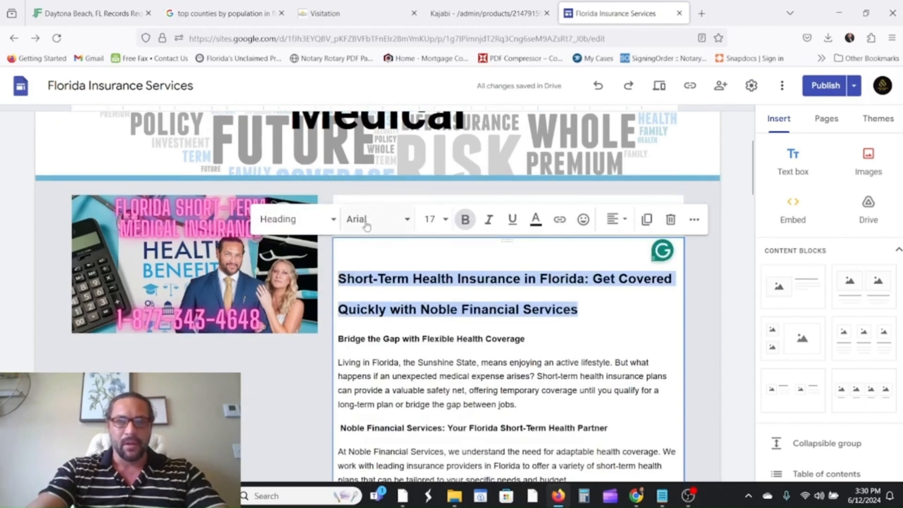
{"action": "left_click", "coordinate": [291, 220]}
{"action": "left_click", "coordinate": [288, 337]}
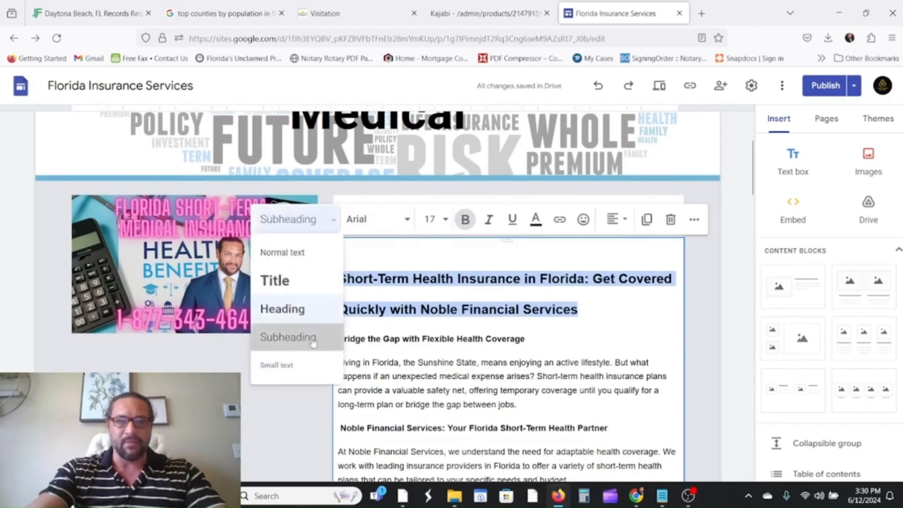
{"action": "left_click", "coordinate": [461, 220]}
{"action": "left_click", "coordinate": [587, 296]}
Open the review-and-publish screen listing 'Updated Short Term Medical' as the pending change.
{"action": "scroll", "coordinate": [574, 307], "scroll_direction": "down", "scroll_amount": 4}
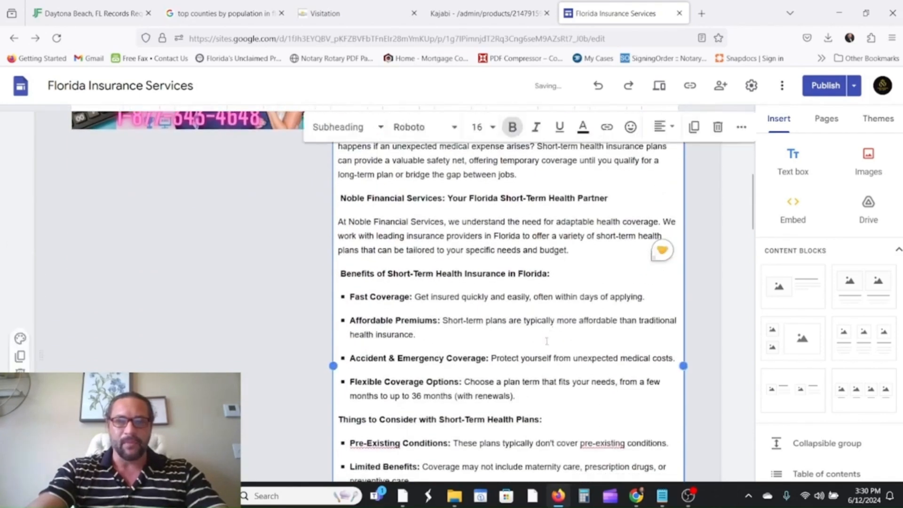
{"action": "scroll", "coordinate": [547, 341], "scroll_direction": "down", "scroll_amount": 8}
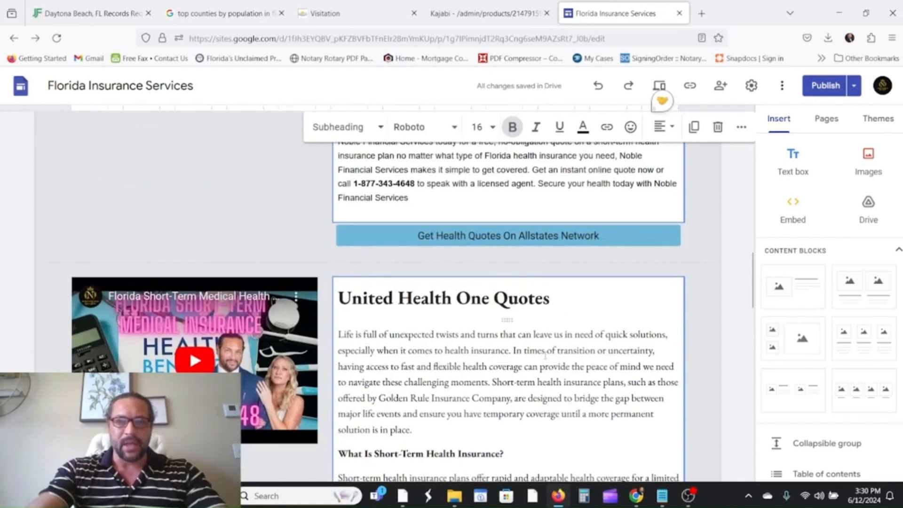
{"action": "scroll", "coordinate": [541, 359], "scroll_direction": "up", "scroll_amount": 6}
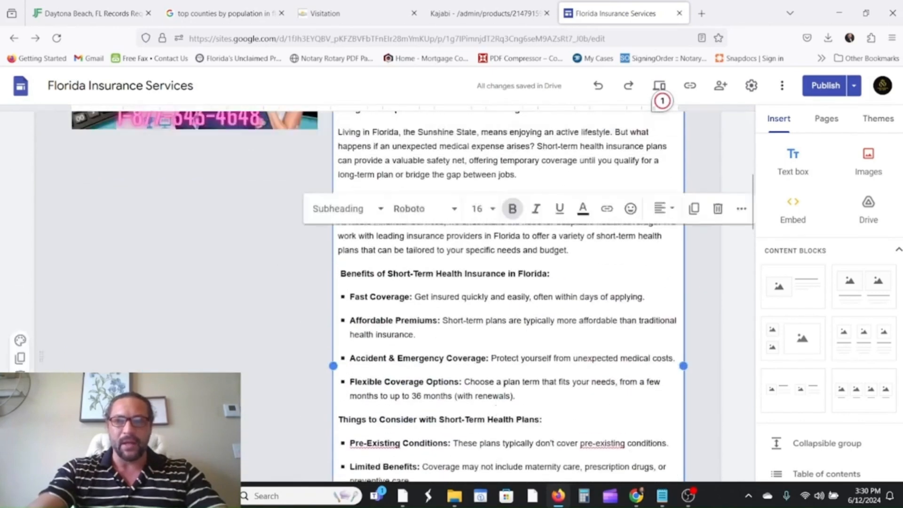
{"action": "left_click", "coordinate": [835, 86]}
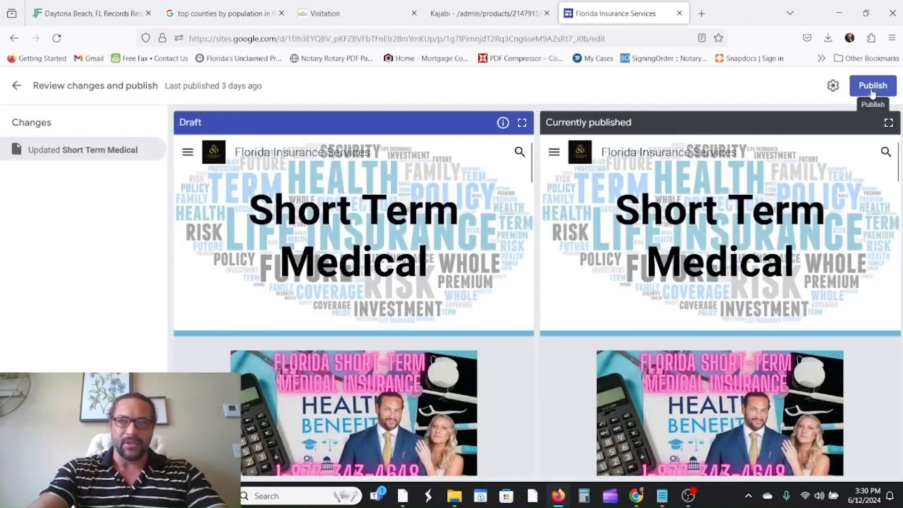
Publish the Florida Insurance Services site with the Short Term Medical update.
{"action": "left_click", "coordinate": [873, 86]}
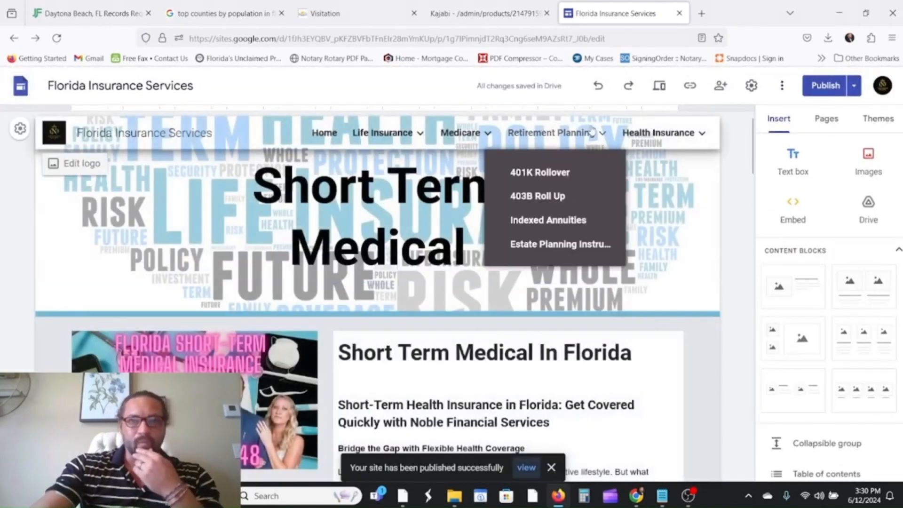
{"action": "mouse_move", "coordinate": [465, 131]}
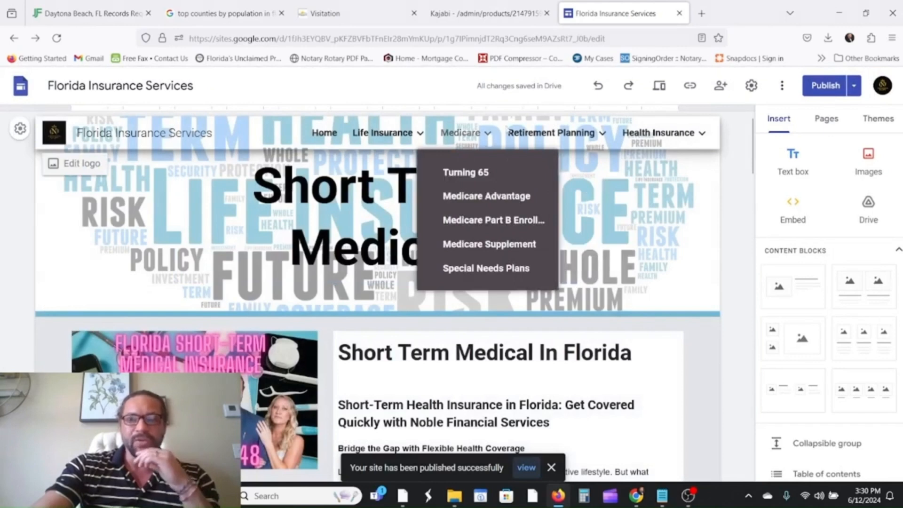
{"action": "left_click", "coordinate": [701, 13]}
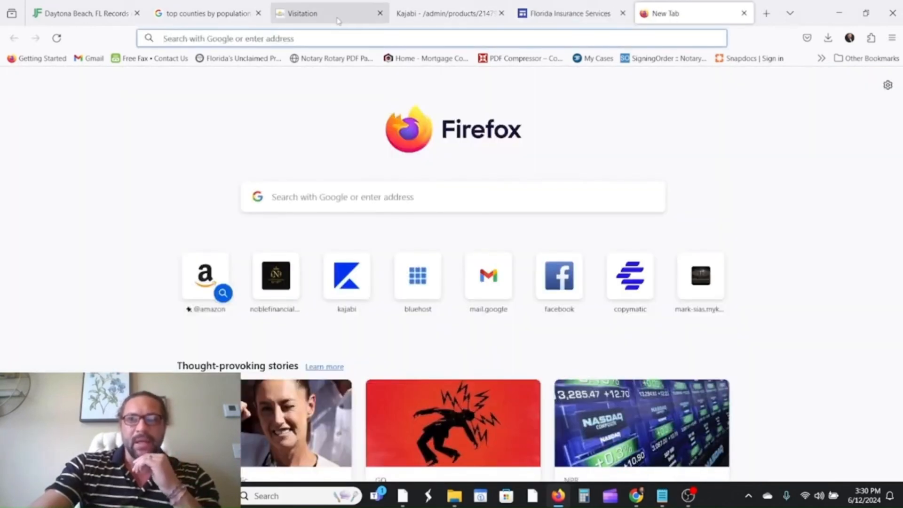
Search for google search console, open it, and select the marksiasinsurance.com domain property.
{"action": "left_click", "coordinate": [311, 38]}
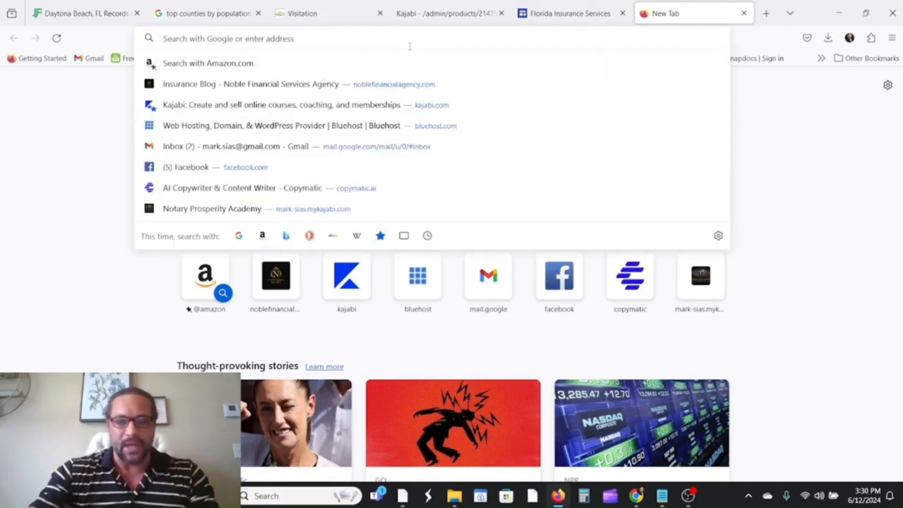
{"action": "type", "text": "goo"}
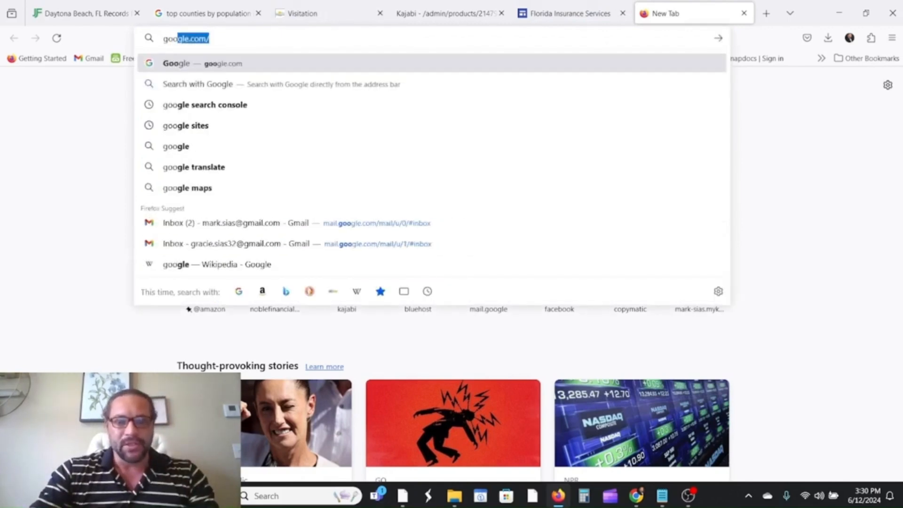
{"action": "type", "text": "gle"}
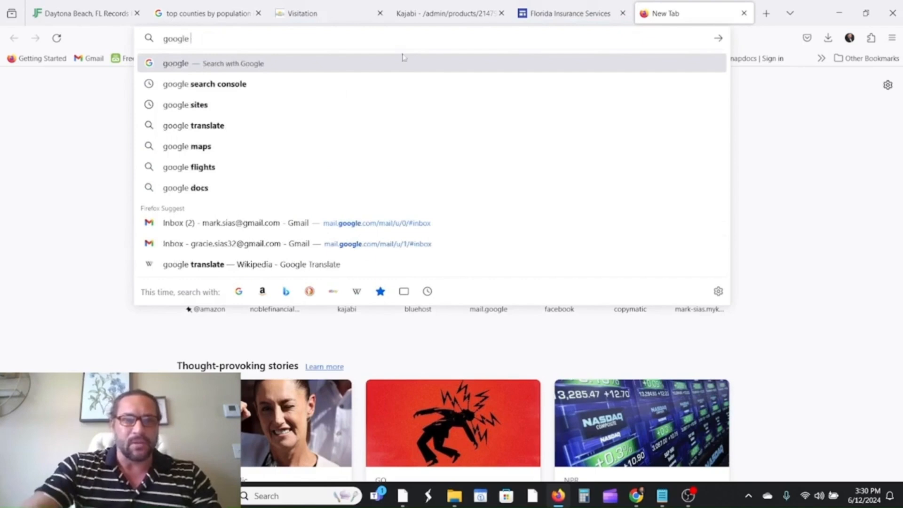
{"action": "left_click", "coordinate": [295, 82]}
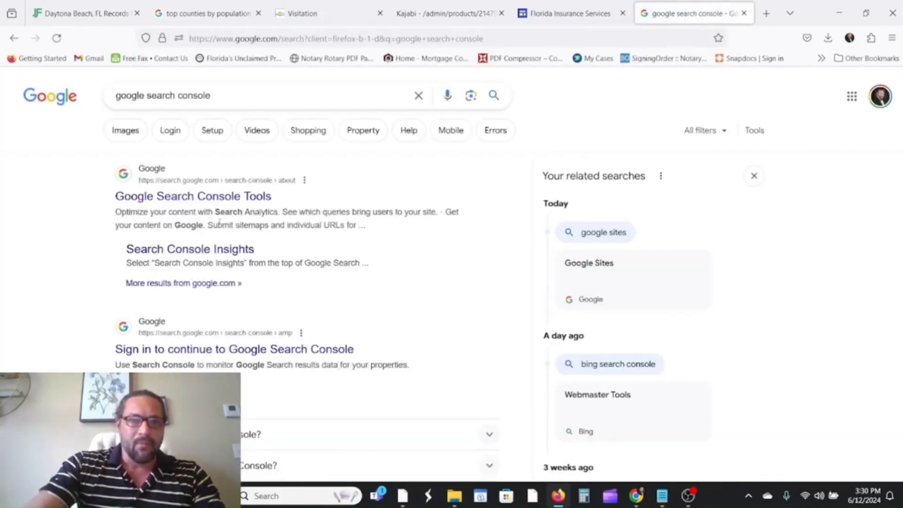
{"action": "left_click", "coordinate": [208, 202]}
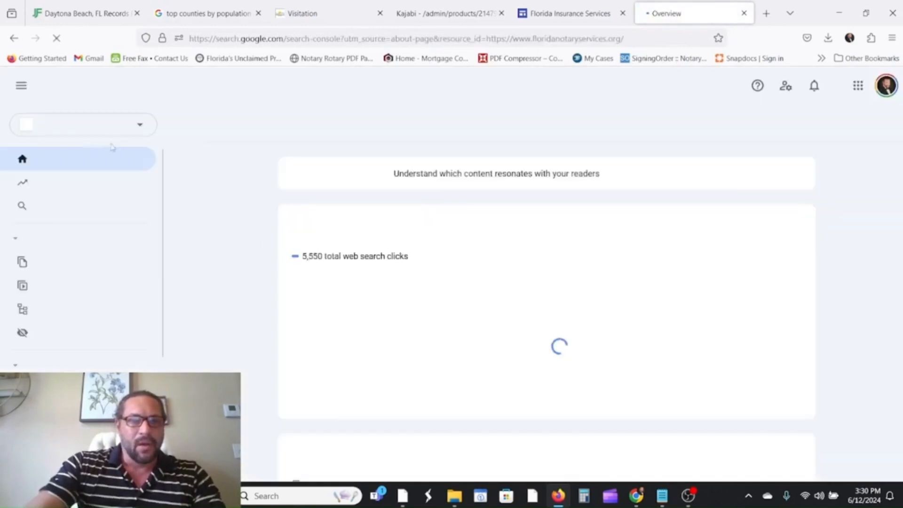
{"action": "left_click", "coordinate": [93, 133]}
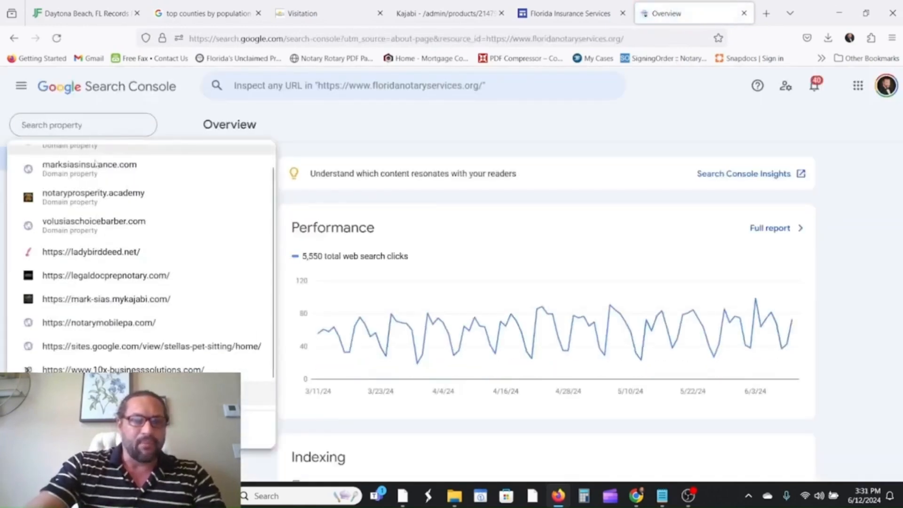
{"action": "left_click", "coordinate": [94, 166]}
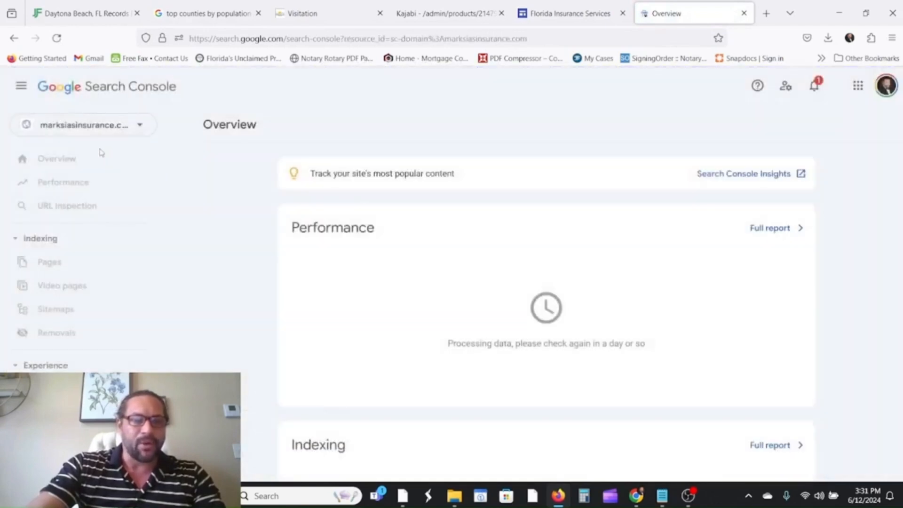
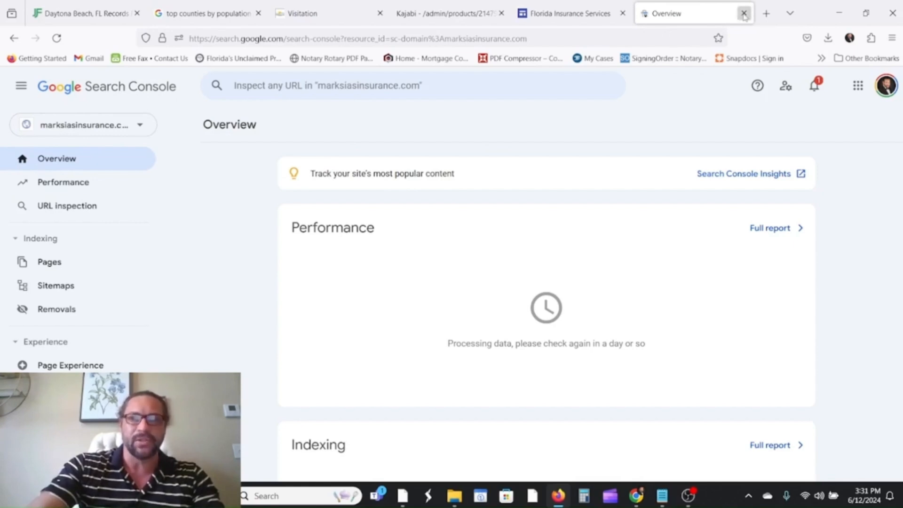
Close the Search Console overview and scroll through the Short Term Medical page in the editor.
{"action": "left_click", "coordinate": [744, 14]}
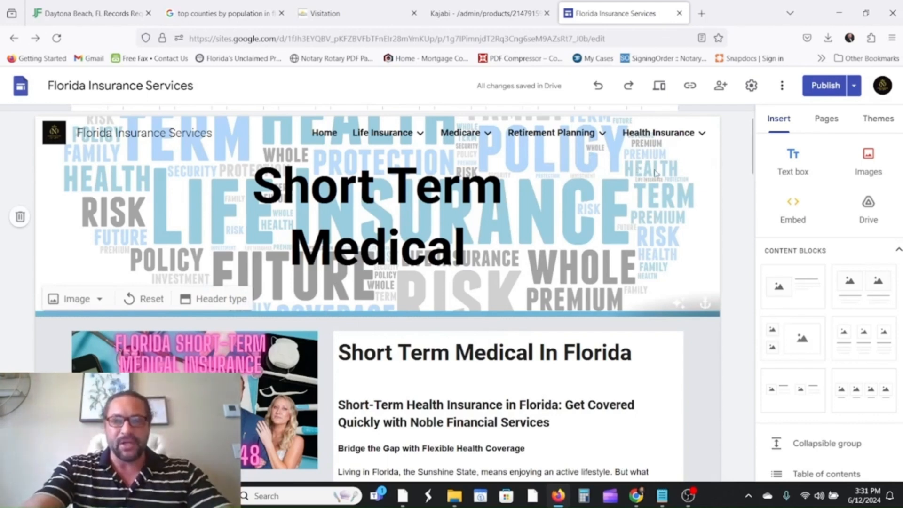
{"action": "scroll", "coordinate": [658, 159], "scroll_direction": "down", "scroll_amount": 2}
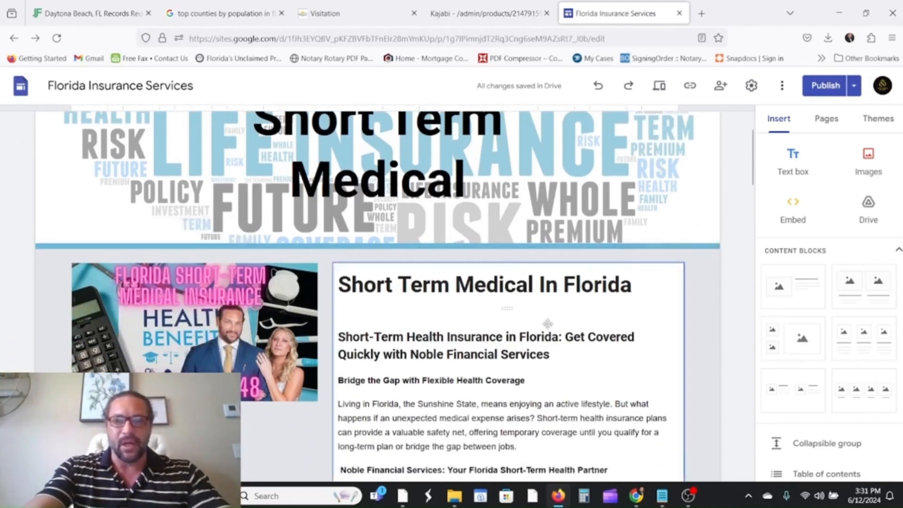
{"action": "scroll", "coordinate": [547, 324], "scroll_direction": "up", "scroll_amount": 2}
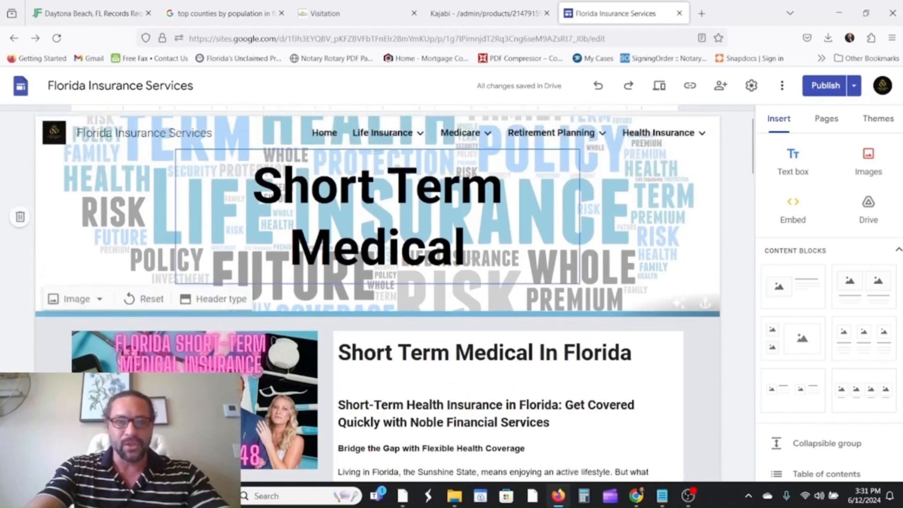
{"action": "scroll", "coordinate": [525, 255], "scroll_direction": "down", "scroll_amount": 5}
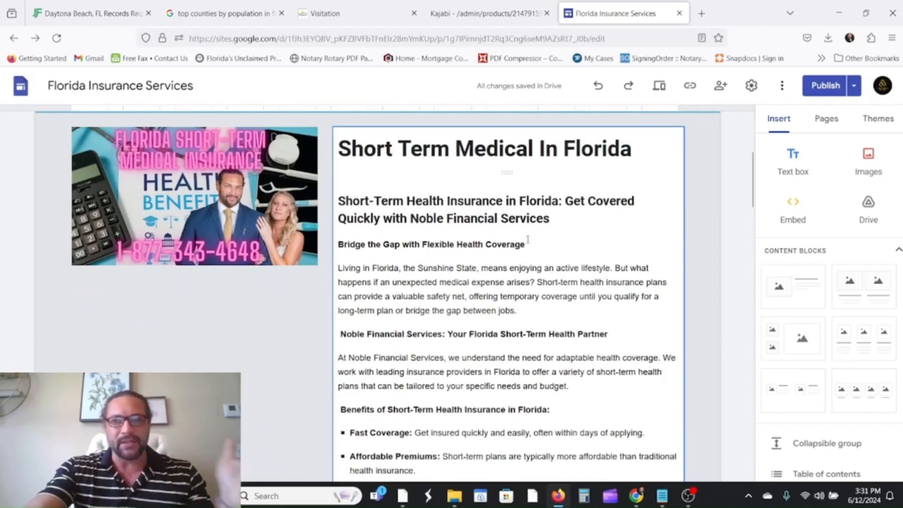
Open a new blank browser tab and switch between it and the Florida Insurance Services editor.
{"action": "left_click", "coordinate": [701, 14]}
{"action": "left_click", "coordinate": [596, 14]}
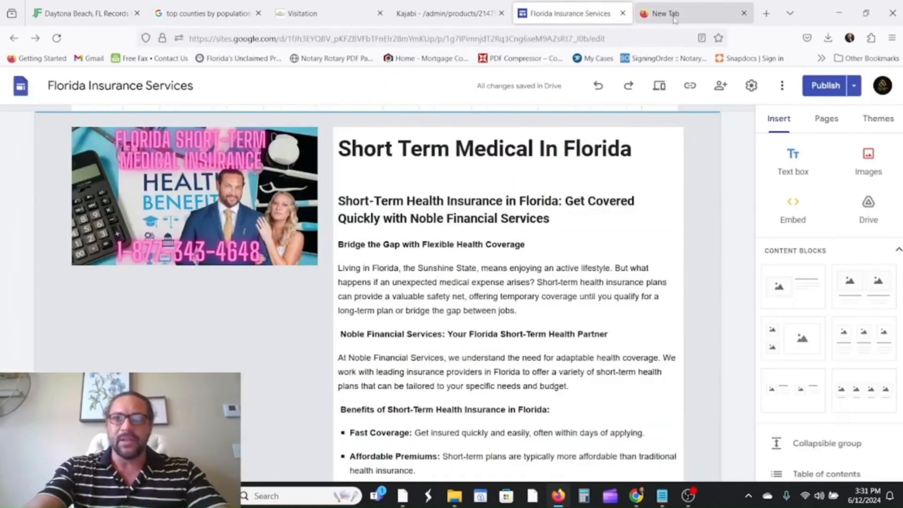
{"action": "left_click", "coordinate": [676, 19]}
{"action": "left_click", "coordinate": [449, 39]}
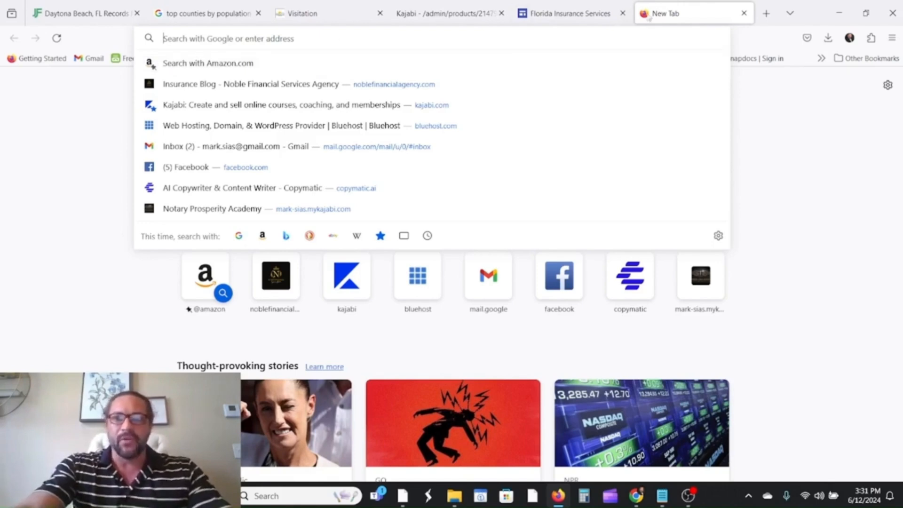
{"action": "left_click", "coordinate": [590, 18]}
{"action": "left_click", "coordinate": [676, 18]}
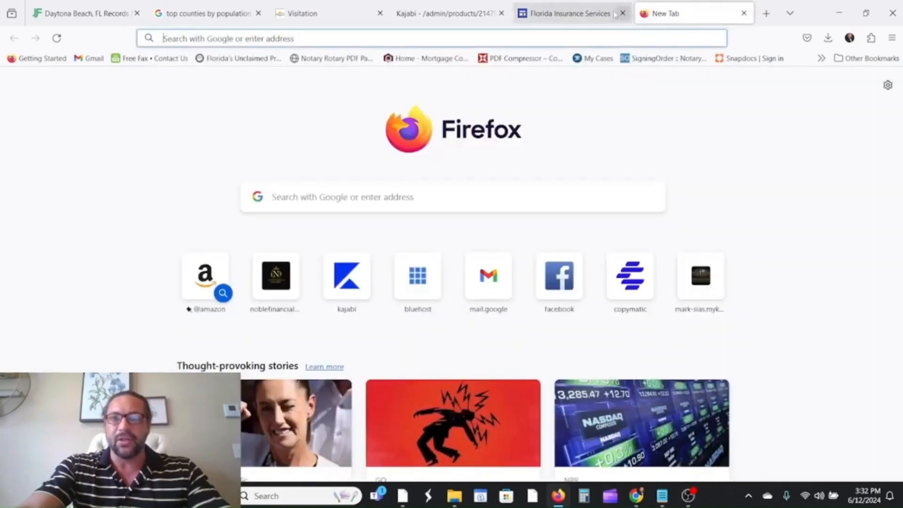
{"action": "left_click", "coordinate": [596, 13]}
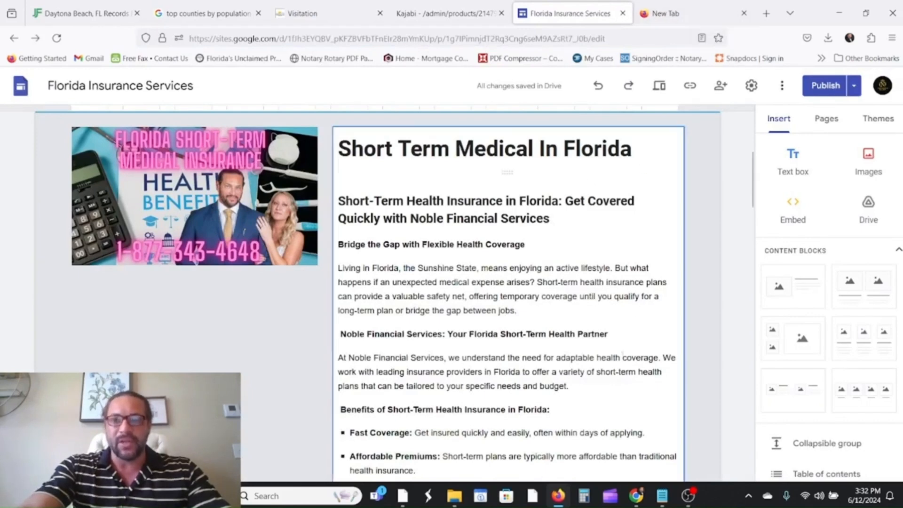
{"action": "left_click", "coordinate": [672, 18]}
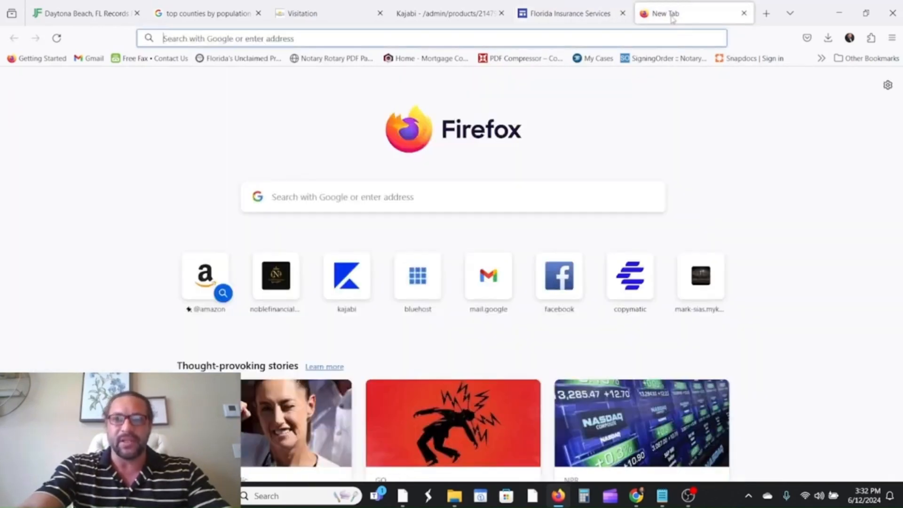
{"action": "left_click", "coordinate": [601, 14]}
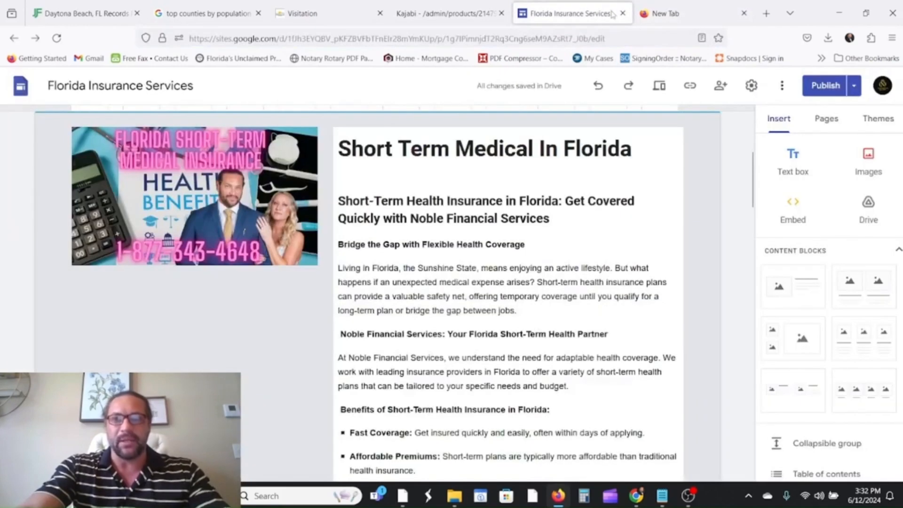
View the Health Insurance and Short Term Medical pages from the Pages panel, then go to the blank tab.
{"action": "left_click", "coordinate": [826, 121]}
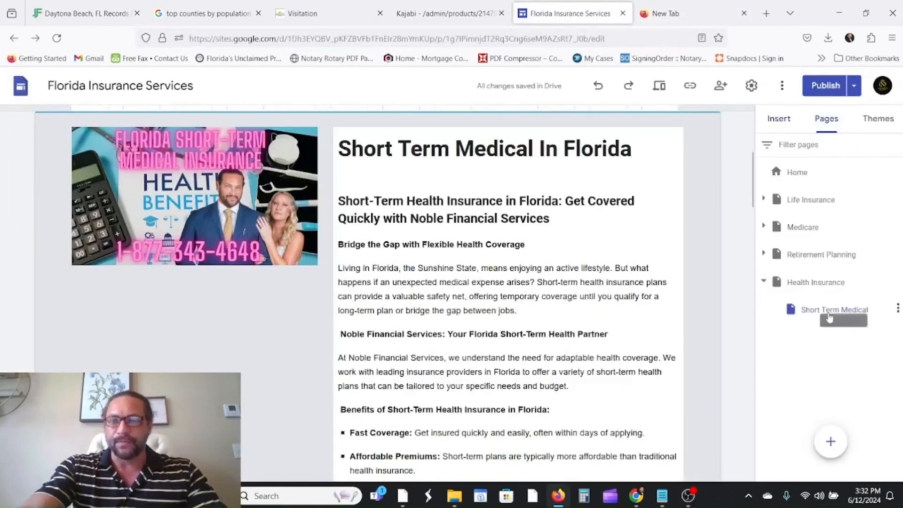
{"action": "left_click", "coordinate": [816, 284]}
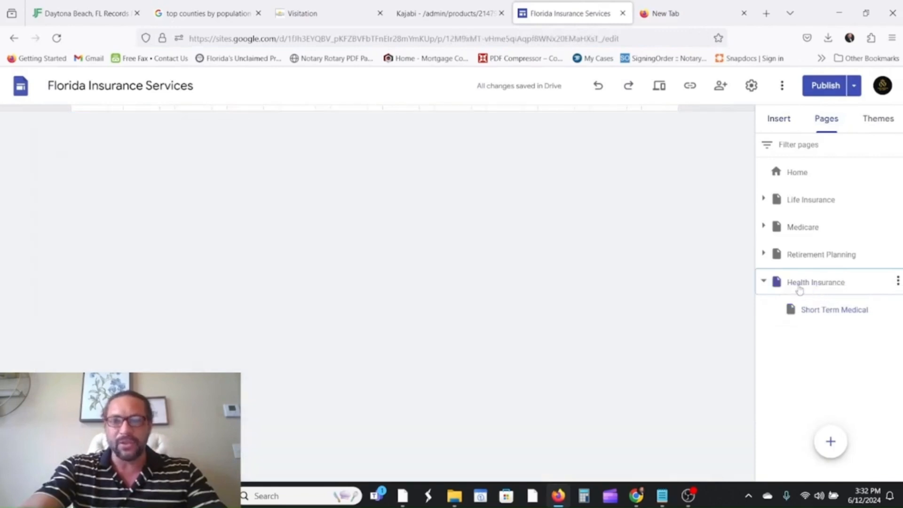
{"action": "scroll", "coordinate": [516, 292], "scroll_direction": "down", "scroll_amount": 8}
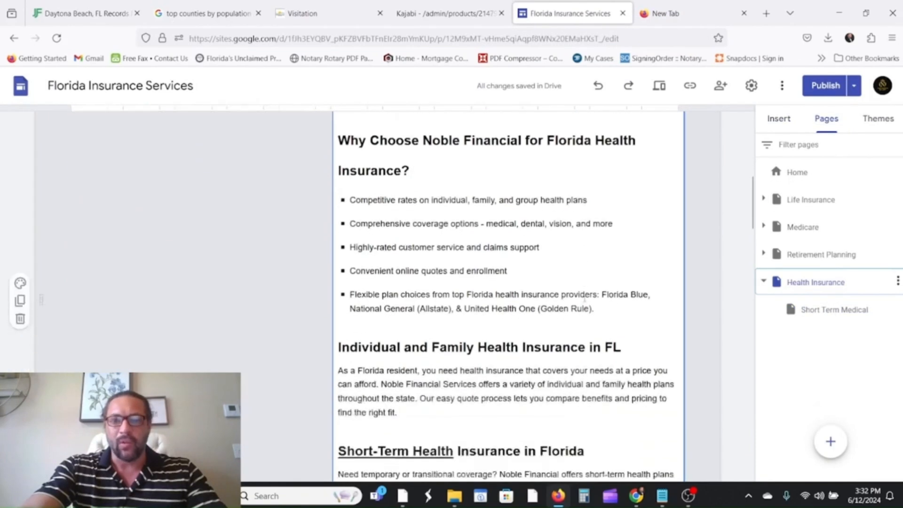
{"action": "scroll", "coordinate": [516, 291], "scroll_direction": "up", "scroll_amount": 5}
{"action": "left_click", "coordinate": [816, 312]}
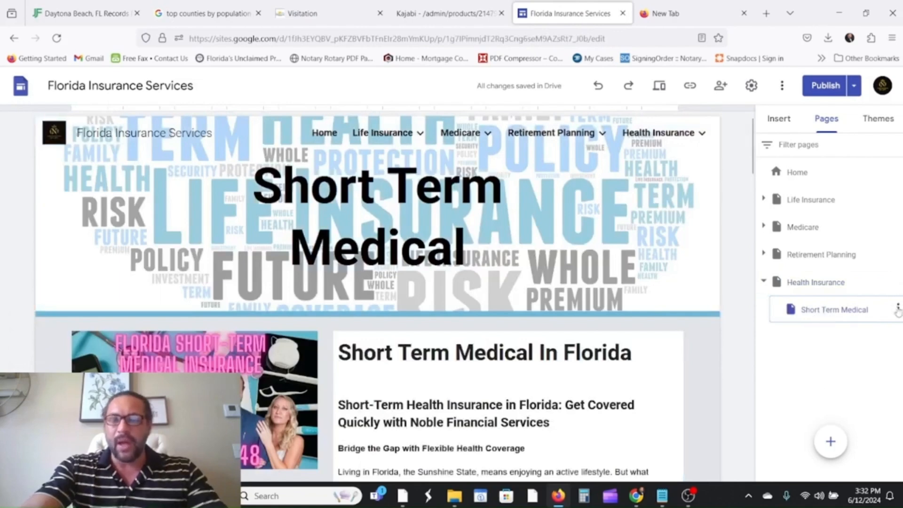
{"action": "left_click", "coordinate": [667, 13]}
{"action": "left_click", "coordinate": [477, 34]}
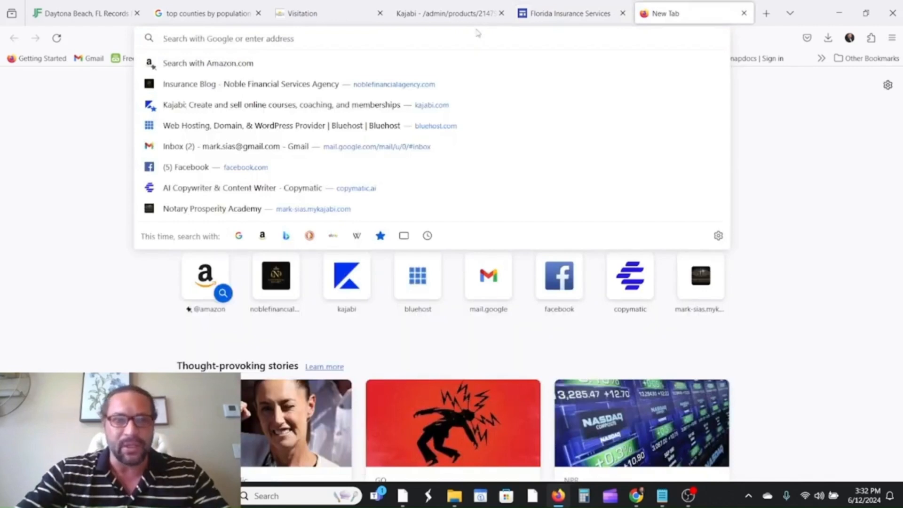
Load the perplexity.ai website in the blank tab.
{"action": "type", "text": "perplexity.ai/"}
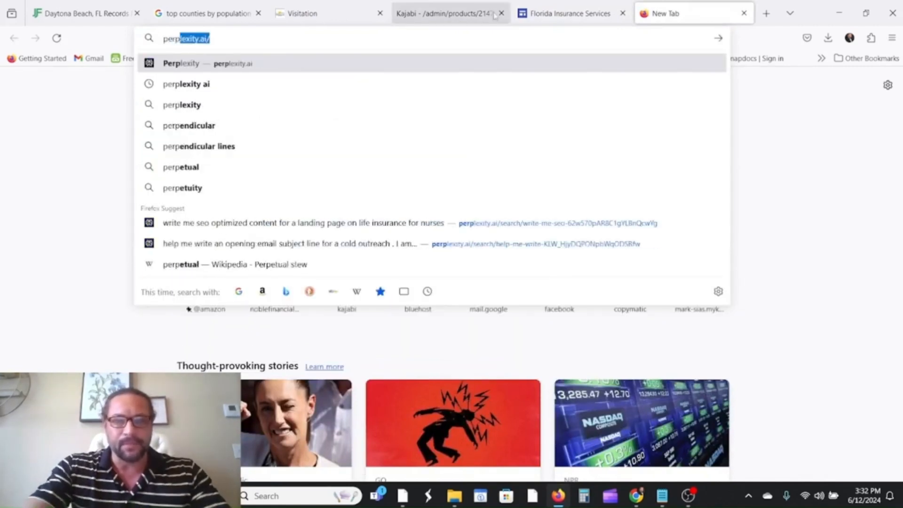
{"action": "left_click", "coordinate": [283, 40]}
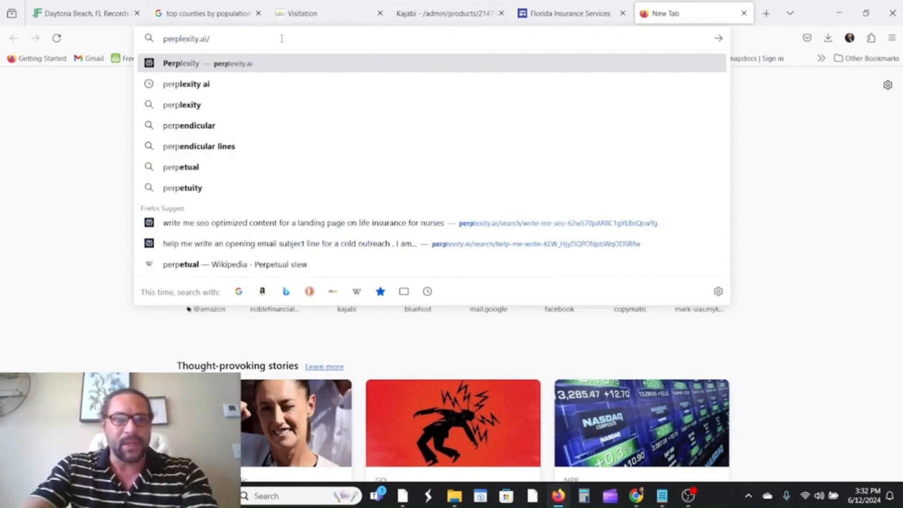
{"action": "key", "text": "Return"}
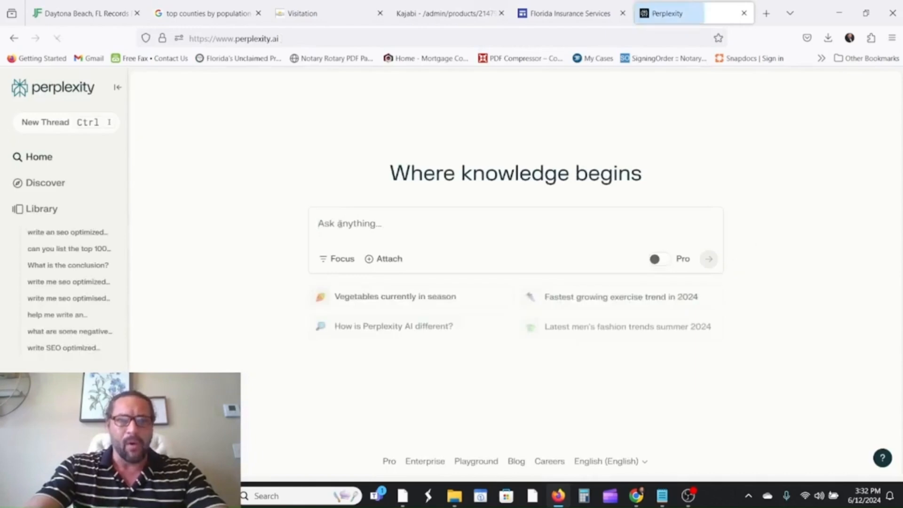
Ask Perplexity for a list of the top 100 Florida cities by population.
{"action": "left_click", "coordinate": [339, 223]}
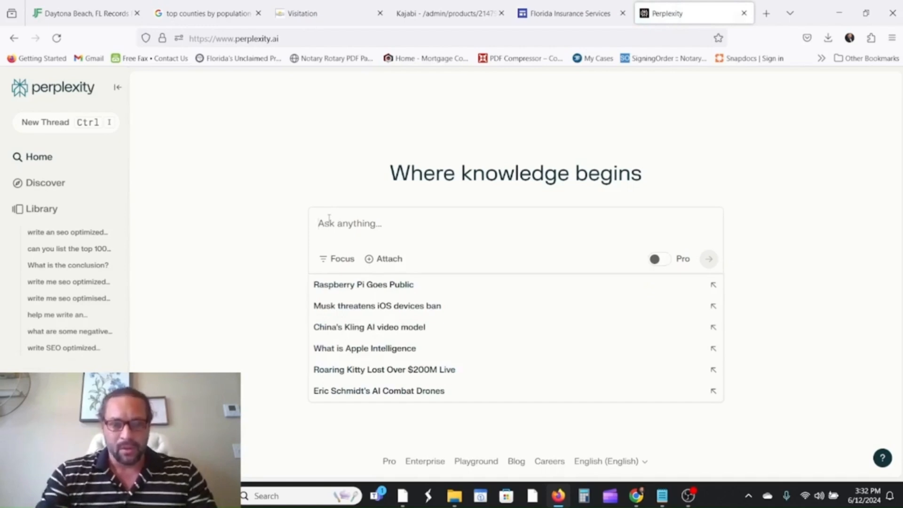
{"action": "type", "text": "giv"}
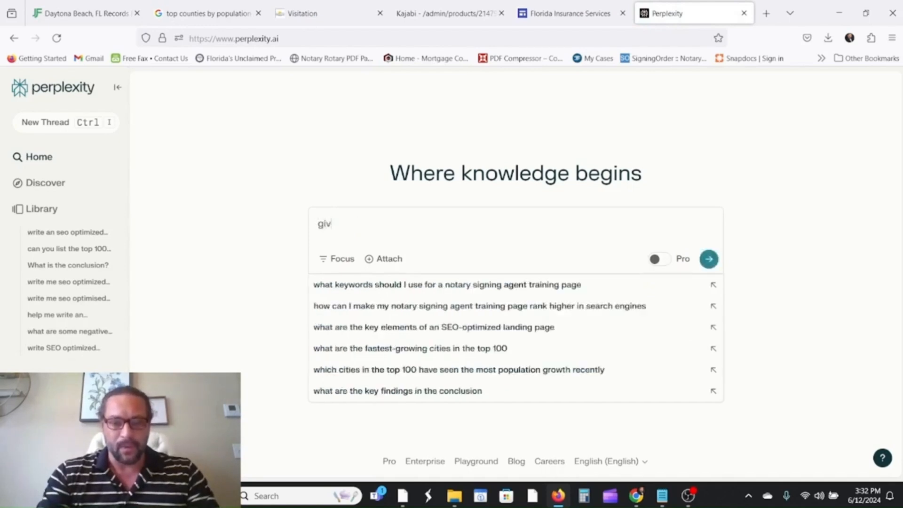
{"action": "type", "text": "e me l"}
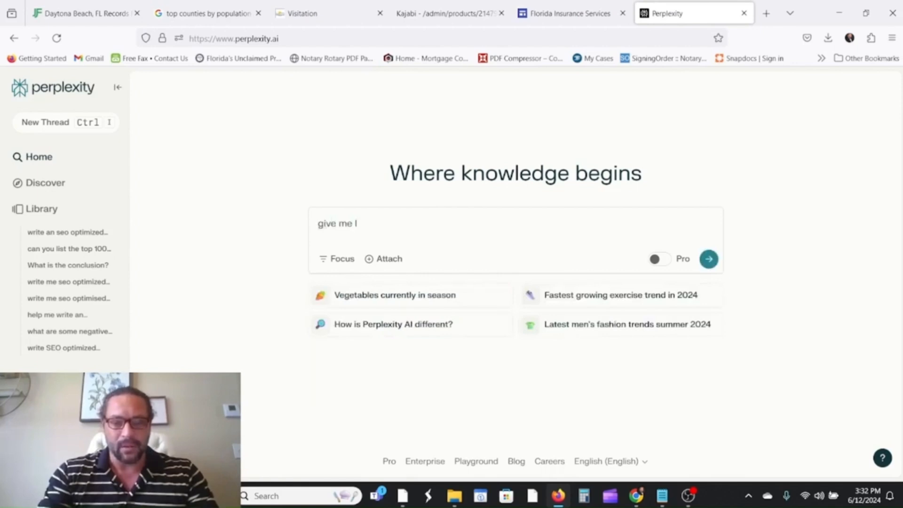
{"action": "type", "text": "ist of the"}
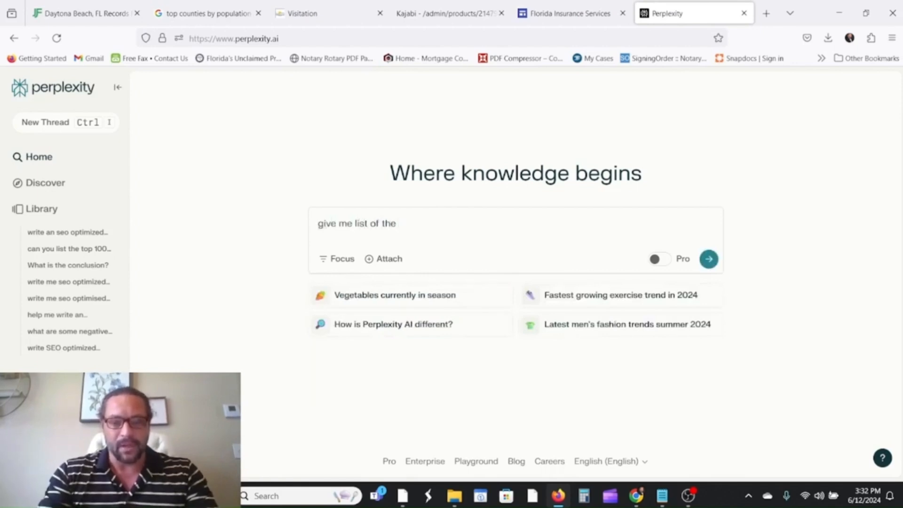
{"action": "type", "text": " top 1"}
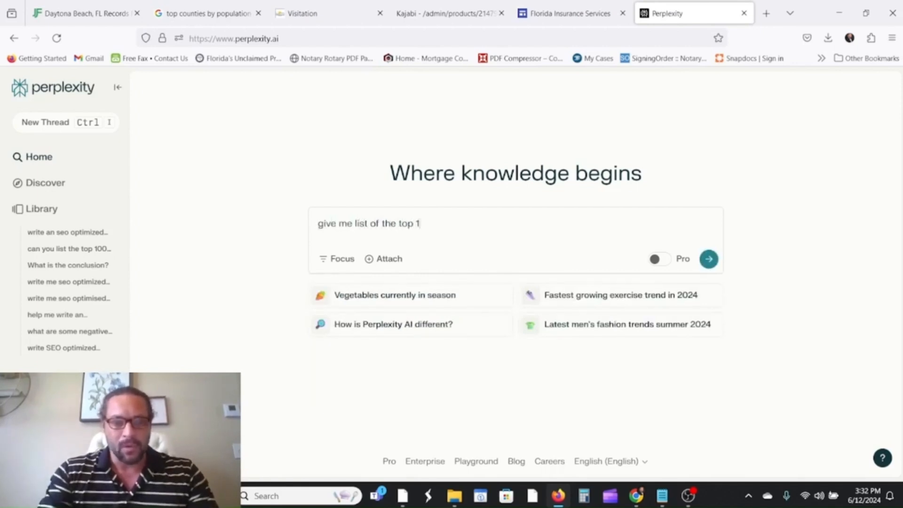
{"action": "type", "text": "00"}
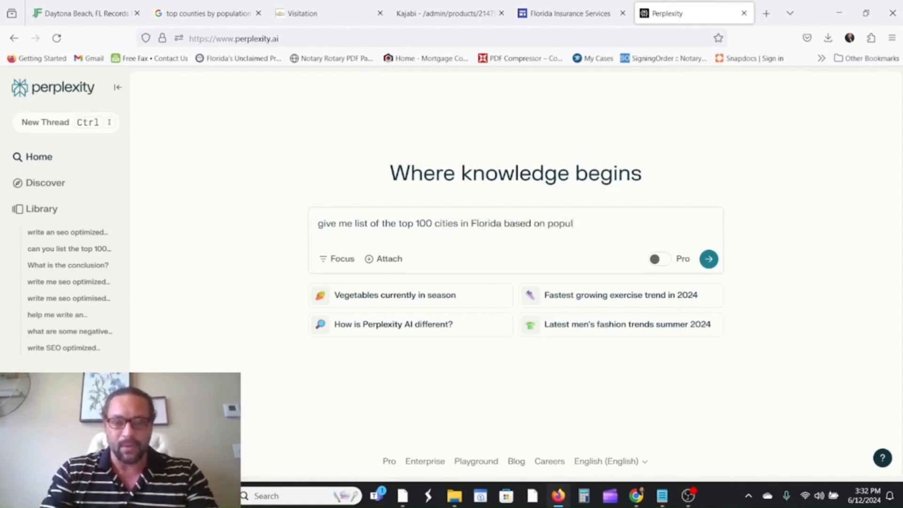
{"action": "type", "text": "ation"}
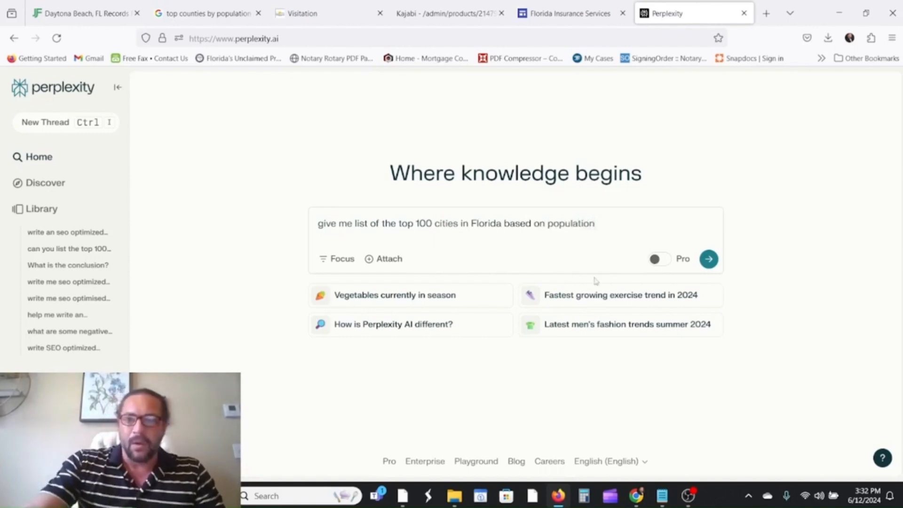
{"action": "left_click", "coordinate": [708, 258]}
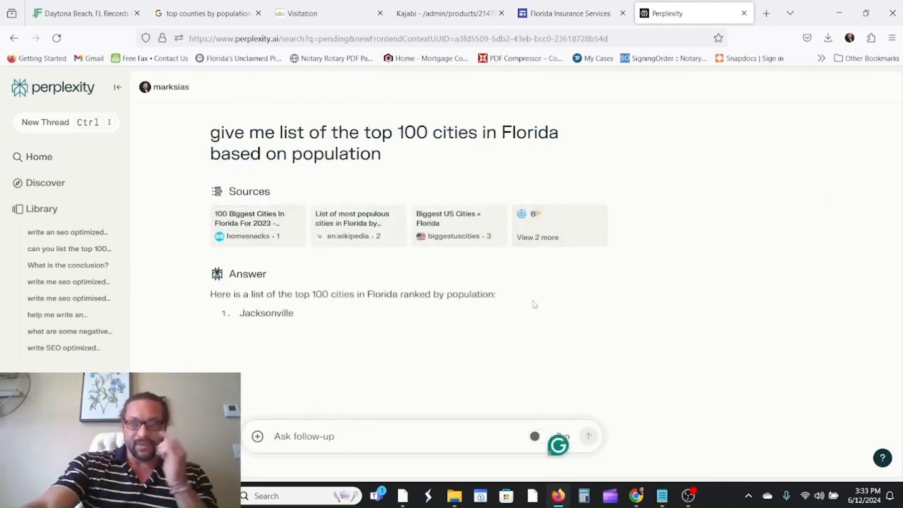
Scroll through all 100 Florida cities in Perplexity's answer, then return to the site editor.
{"action": "scroll", "coordinate": [427, 301], "scroll_direction": "down", "scroll_amount": 2}
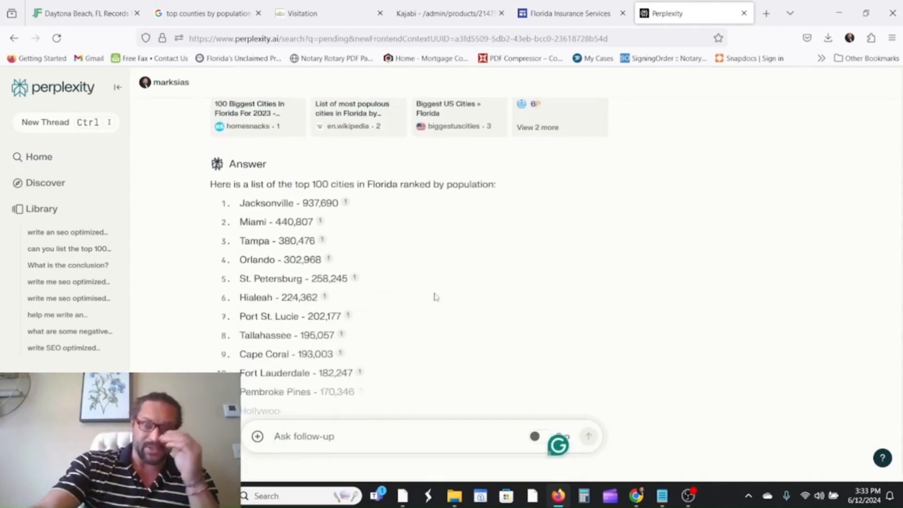
{"action": "scroll", "coordinate": [509, 270], "scroll_direction": "down", "scroll_amount": 1}
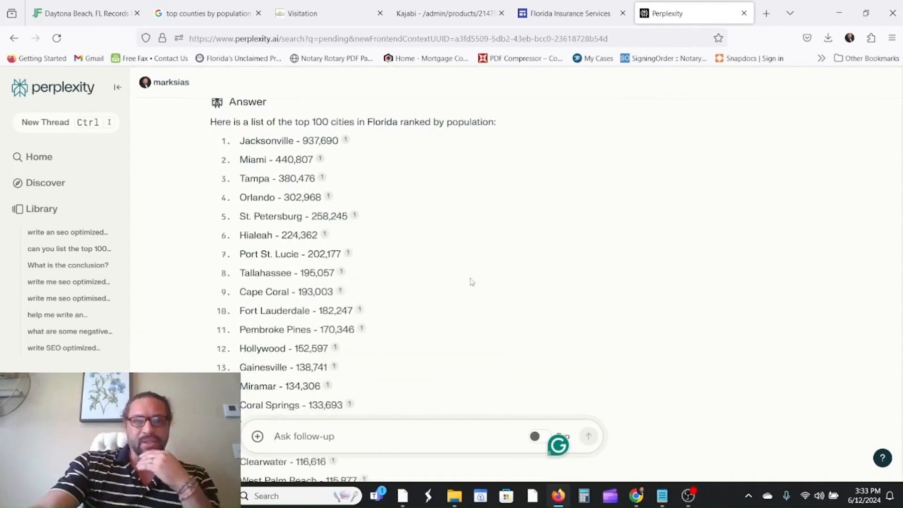
{"action": "scroll", "coordinate": [472, 282], "scroll_direction": "down", "scroll_amount": 6}
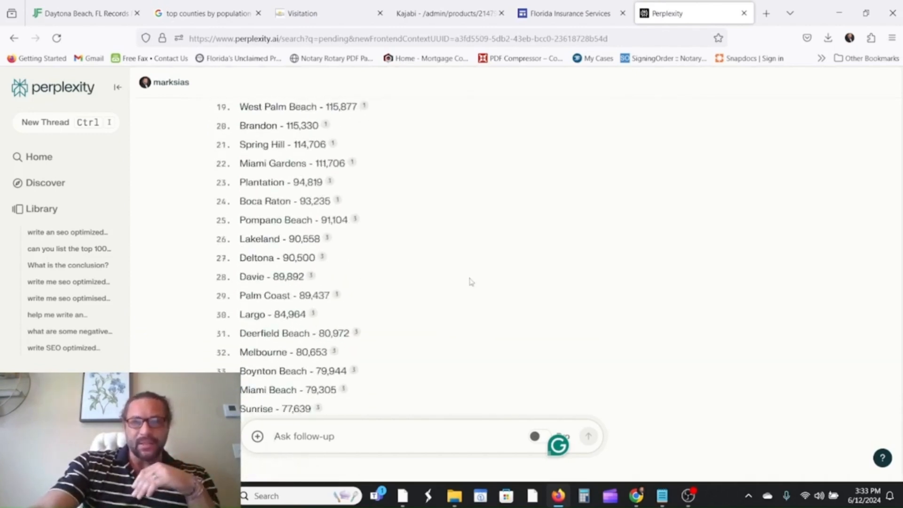
{"action": "scroll", "coordinate": [470, 284], "scroll_direction": "down", "scroll_amount": 3}
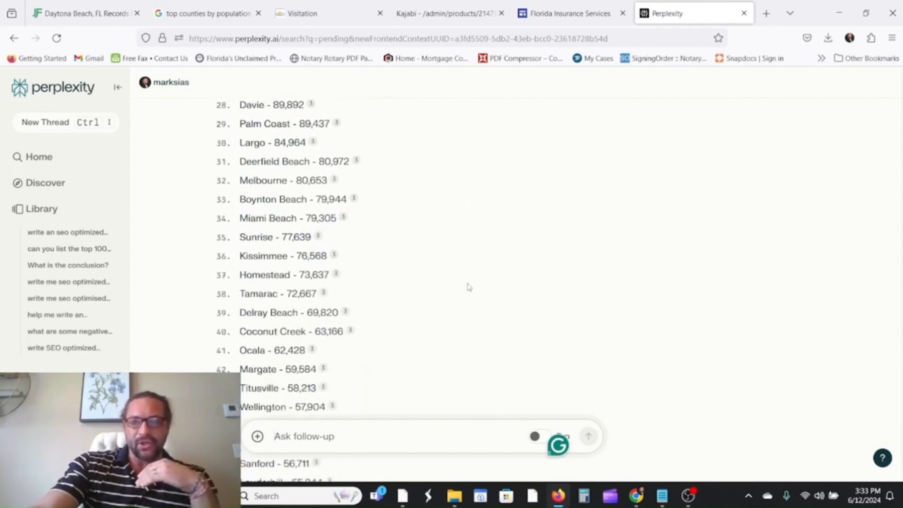
{"action": "scroll", "coordinate": [469, 287], "scroll_direction": "down", "scroll_amount": 2}
{"action": "scroll", "coordinate": [432, 294], "scroll_direction": "down", "scroll_amount": 1}
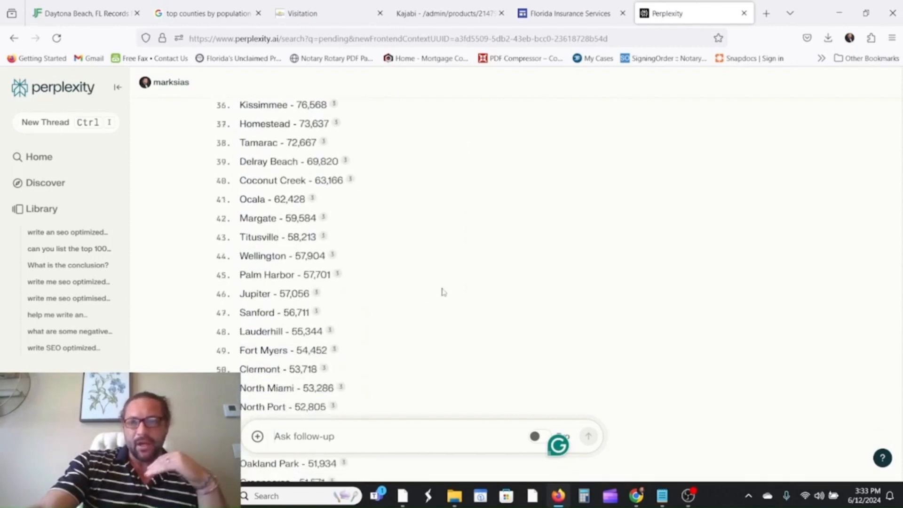
{"action": "scroll", "coordinate": [491, 281], "scroll_direction": "down", "scroll_amount": 4}
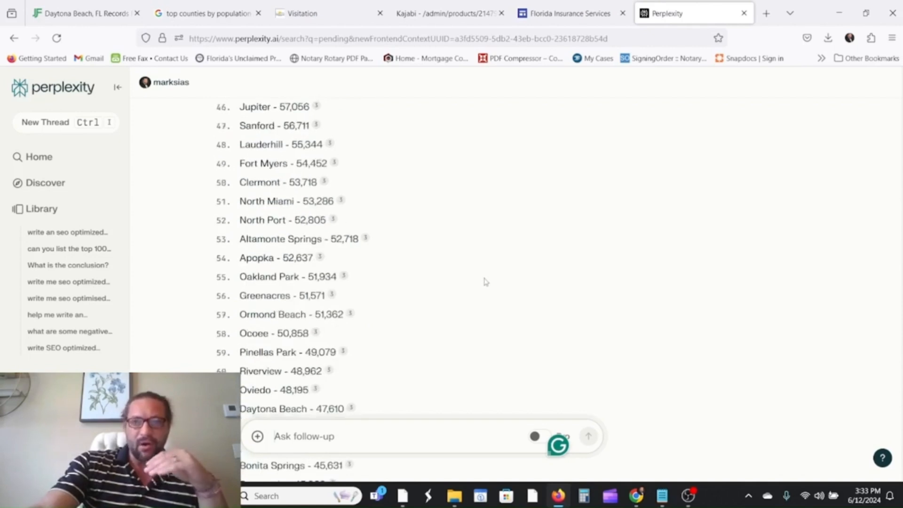
{"action": "scroll", "coordinate": [500, 282], "scroll_direction": "down", "scroll_amount": 8}
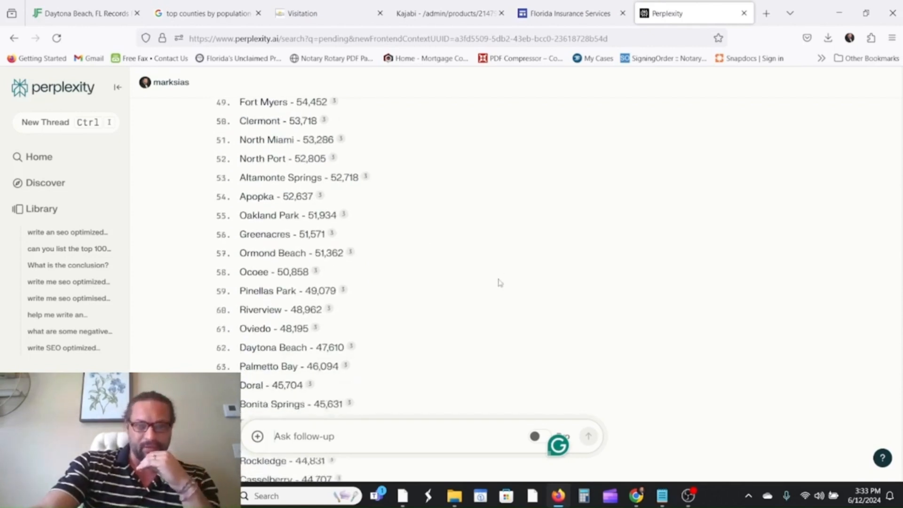
{"action": "scroll", "coordinate": [500, 282], "scroll_direction": "down", "scroll_amount": 8}
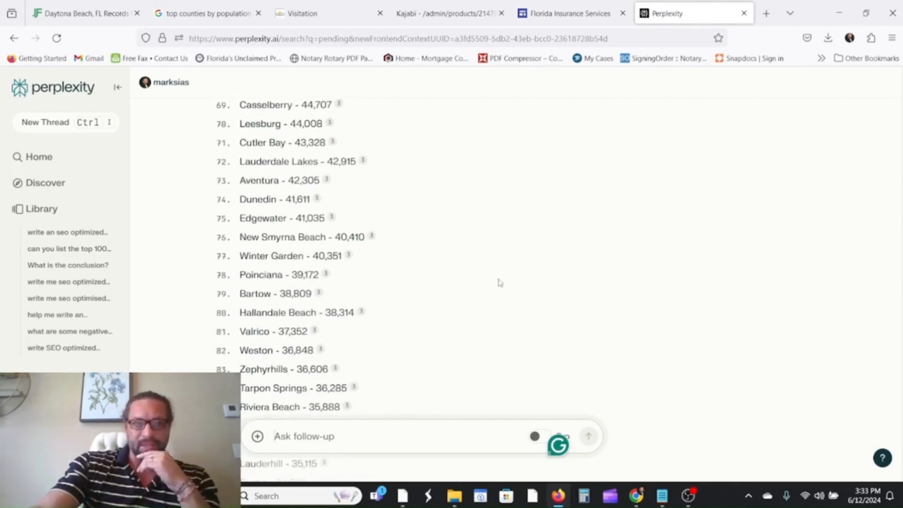
{"action": "scroll", "coordinate": [491, 288], "scroll_direction": "down", "scroll_amount": 1}
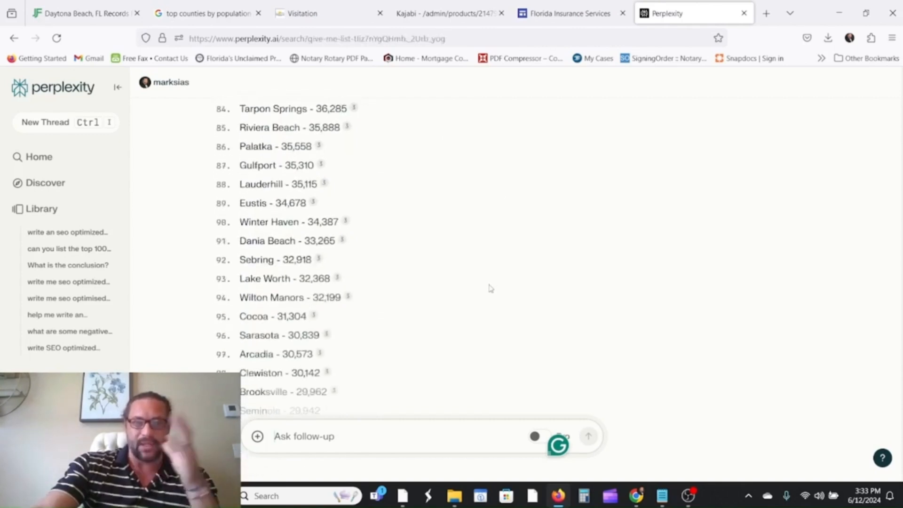
{"action": "scroll", "coordinate": [540, 317], "scroll_direction": "down", "scroll_amount": 3}
{"action": "scroll", "coordinate": [551, 321], "scroll_direction": "up", "scroll_amount": 2}
{"action": "scroll", "coordinate": [551, 321], "scroll_direction": "up", "scroll_amount": 20}
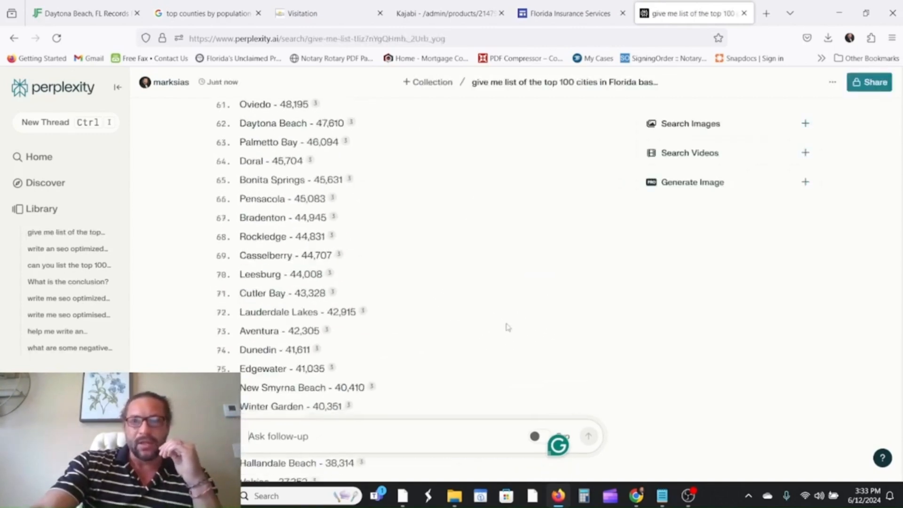
{"action": "scroll", "coordinate": [534, 297], "scroll_direction": "up", "scroll_amount": 15}
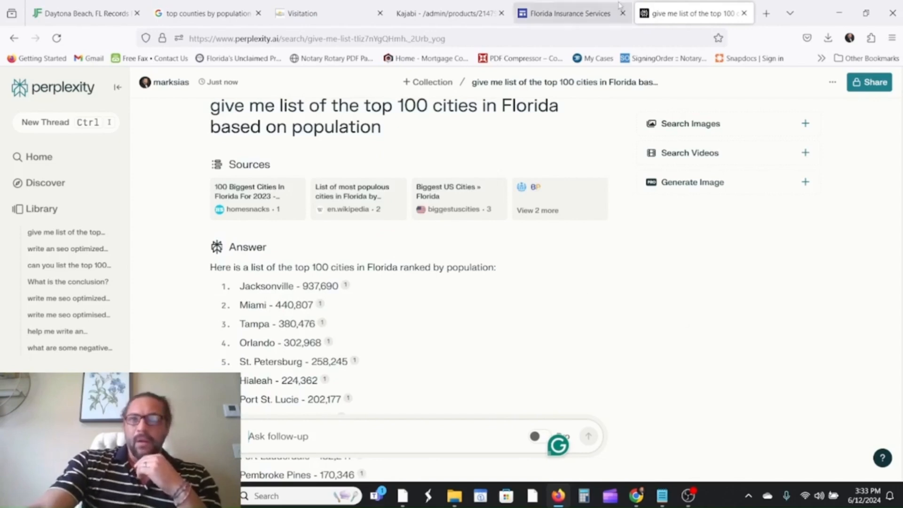
{"action": "left_click", "coordinate": [572, 17]}
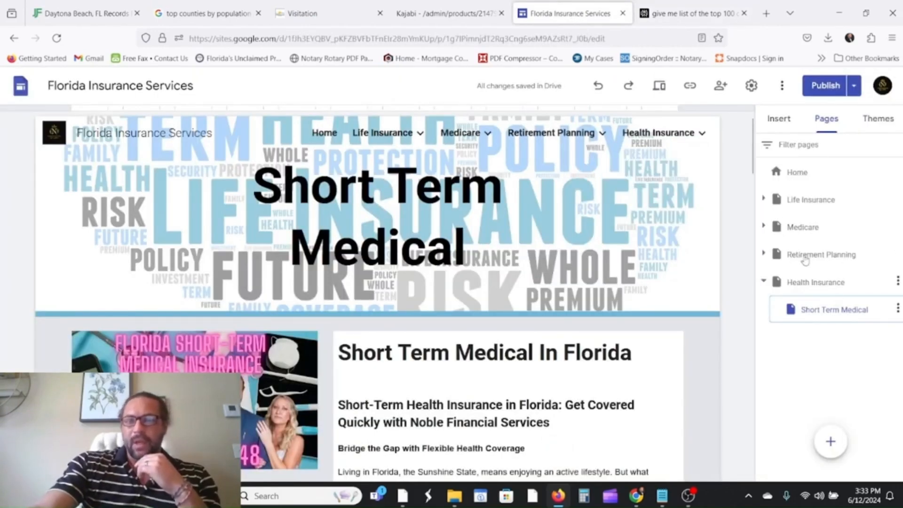
Expand the Life Insurance and Medicare subpages and open the Life Insurance For Nurses page.
{"action": "left_click", "coordinate": [765, 199]}
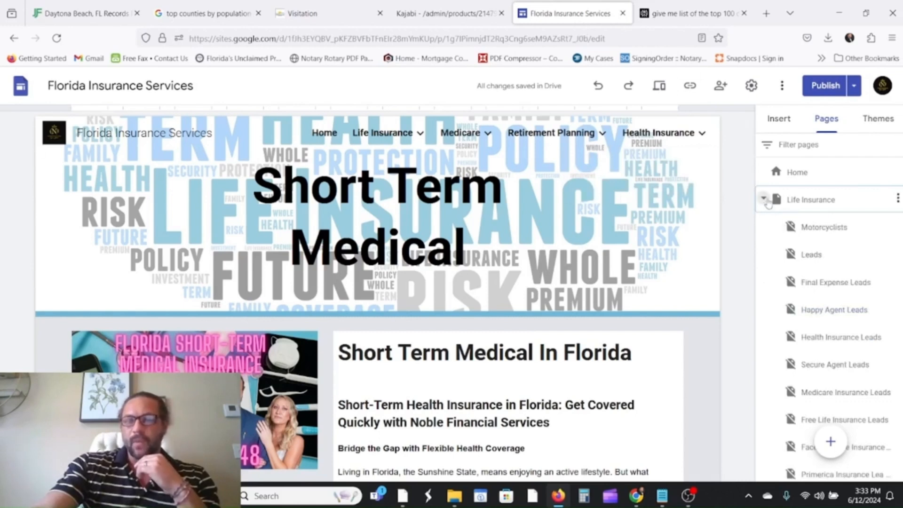
{"action": "left_click", "coordinate": [763, 199]}
{"action": "left_click", "coordinate": [763, 226]}
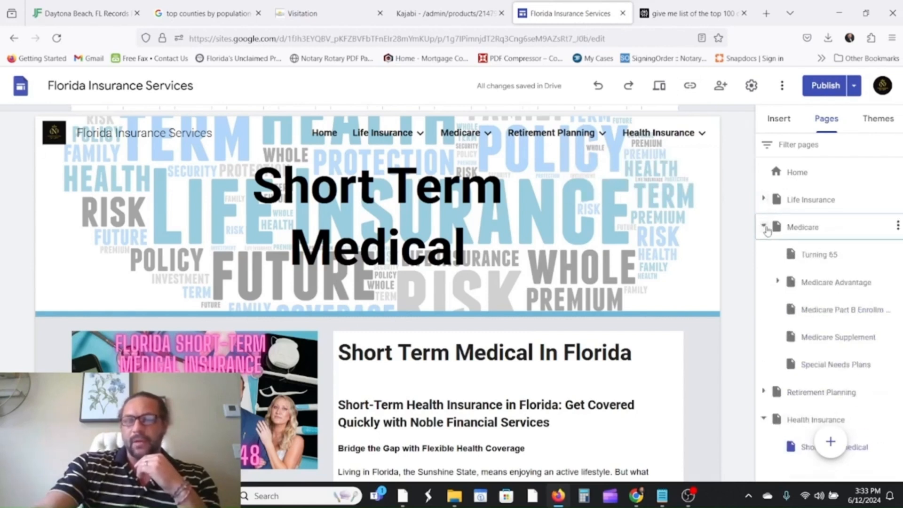
{"action": "left_click", "coordinate": [763, 227]}
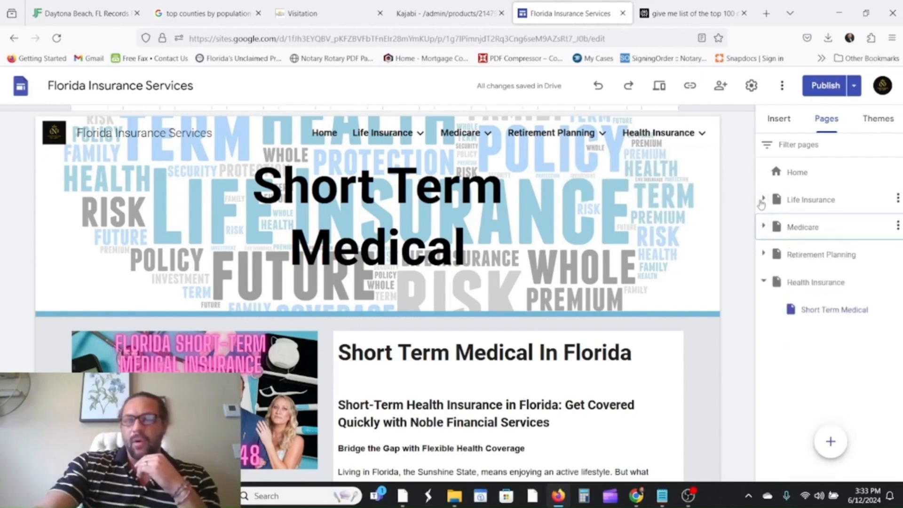
{"action": "left_click", "coordinate": [763, 227]}
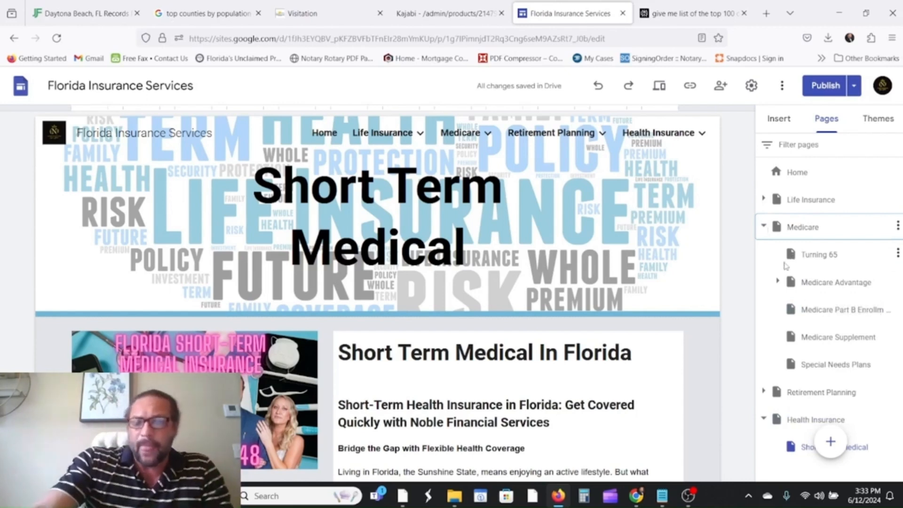
{"action": "left_click", "coordinate": [763, 200]}
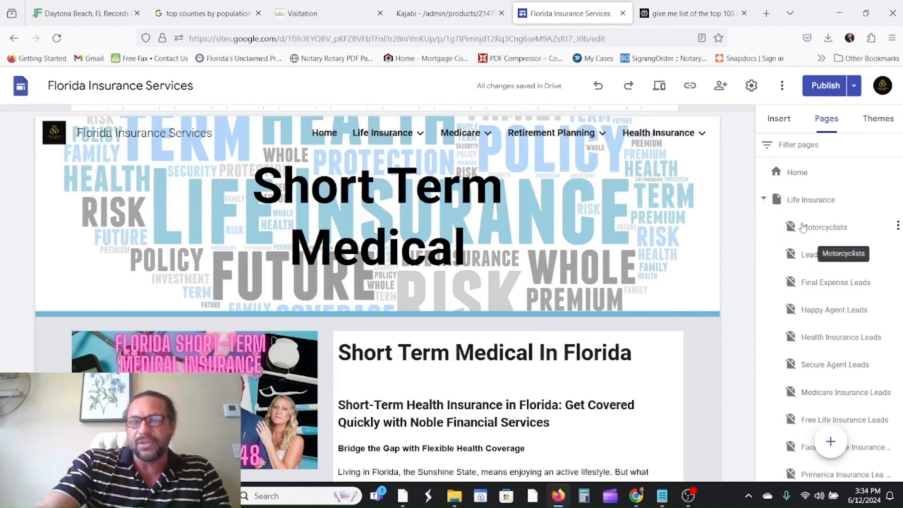
{"action": "scroll", "coordinate": [798, 248], "scroll_direction": "down", "scroll_amount": 2}
{"action": "scroll", "coordinate": [800, 249], "scroll_direction": "down", "scroll_amount": 8}
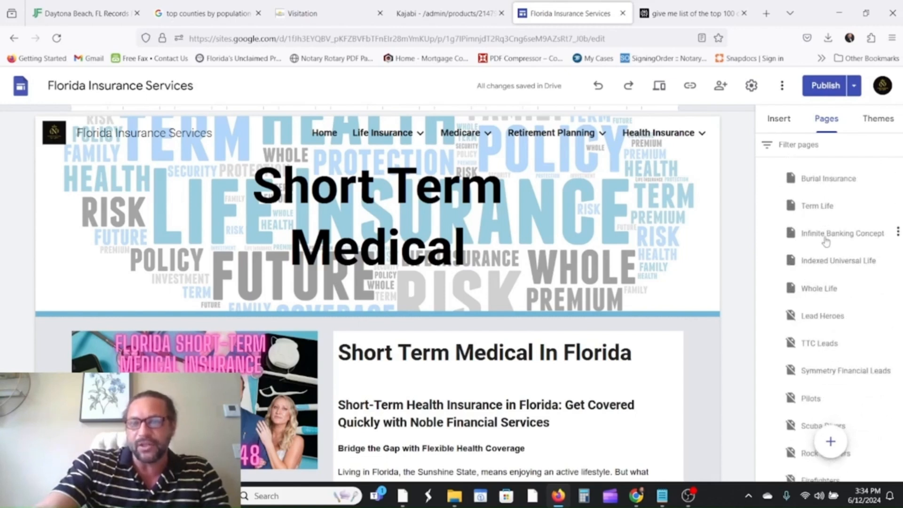
{"action": "scroll", "coordinate": [834, 290], "scroll_direction": "down", "scroll_amount": 5}
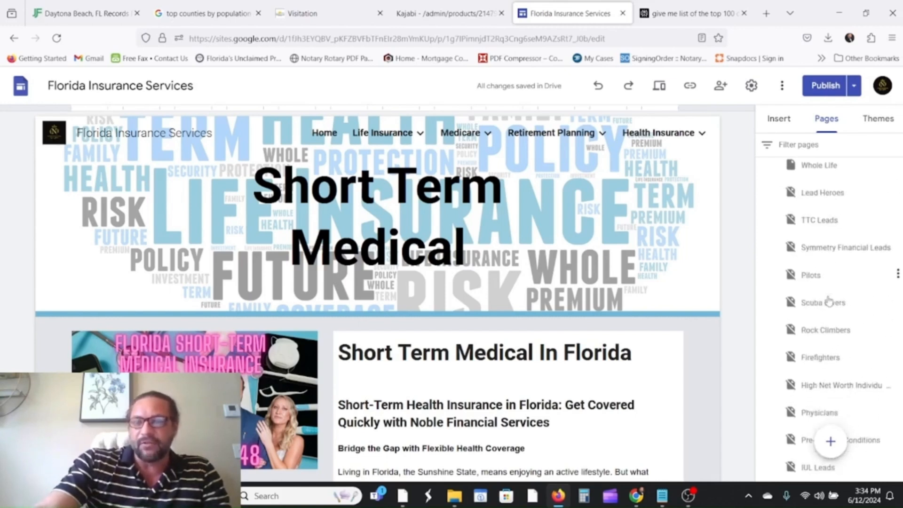
{"action": "scroll", "coordinate": [820, 229], "scroll_direction": "down", "scroll_amount": 12}
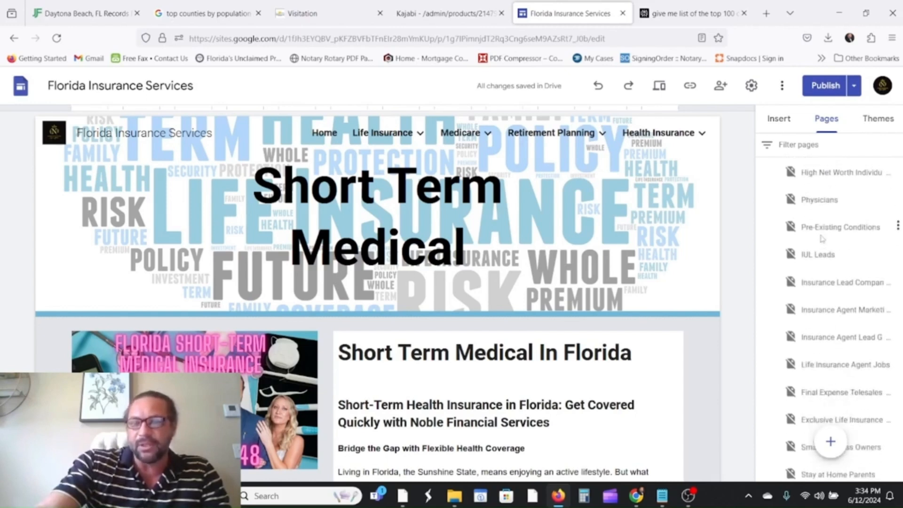
{"action": "scroll", "coordinate": [844, 294], "scroll_direction": "down", "scroll_amount": 5}
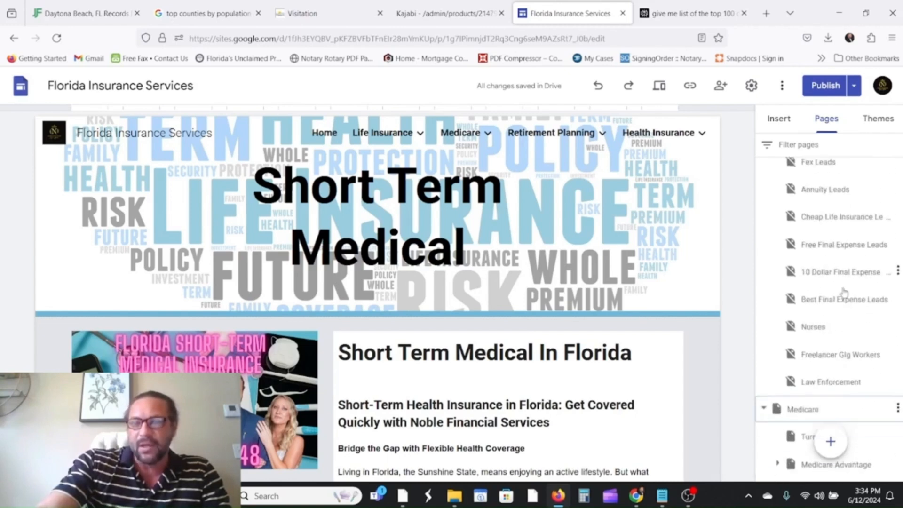
{"action": "scroll", "coordinate": [855, 279], "scroll_direction": "down", "scroll_amount": 1}
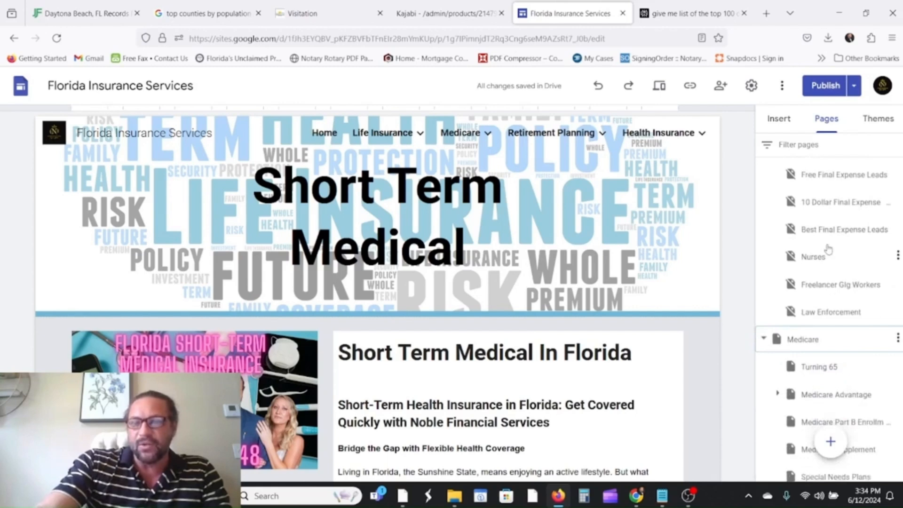
{"action": "left_click", "coordinate": [818, 257]}
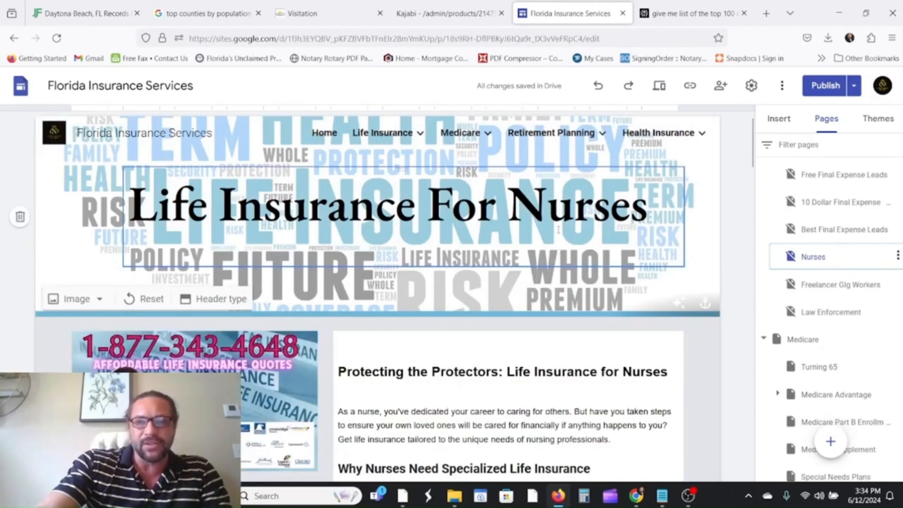
Review the Nurses page, then return to the Pages list and collapse Life Insurance.
{"action": "scroll", "coordinate": [558, 229], "scroll_direction": "down", "scroll_amount": 15}
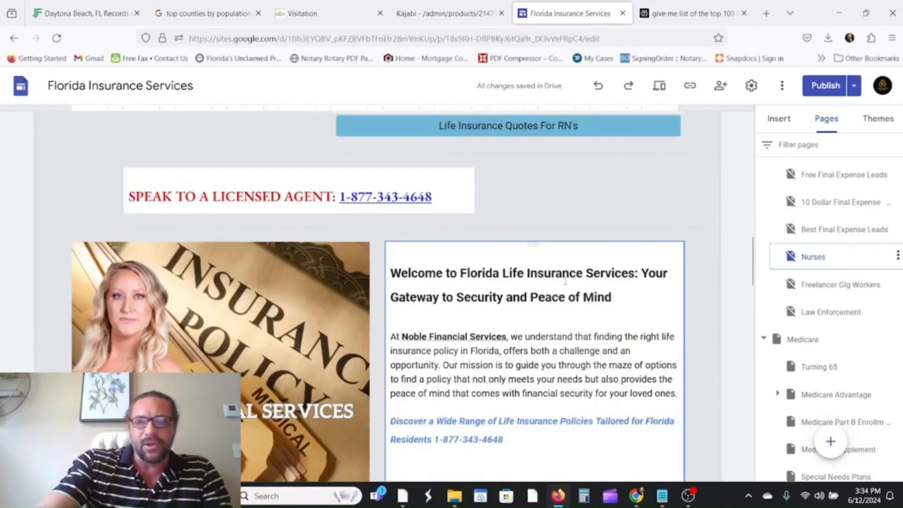
{"action": "scroll", "coordinate": [566, 281], "scroll_direction": "down", "scroll_amount": 5}
{"action": "scroll", "coordinate": [565, 281], "scroll_direction": "up", "scroll_amount": 3}
{"action": "scroll", "coordinate": [565, 281], "scroll_direction": "down", "scroll_amount": 8}
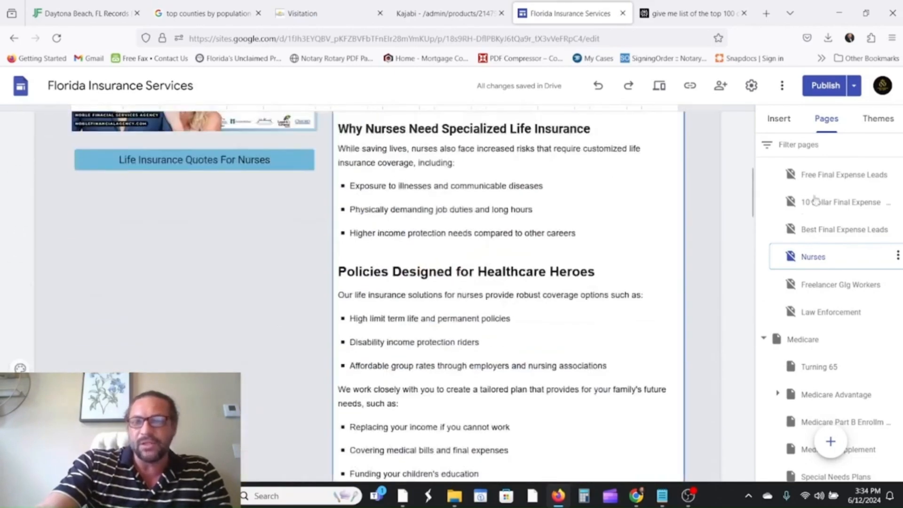
{"action": "scroll", "coordinate": [816, 200], "scroll_direction": "up", "scroll_amount": 3}
{"action": "scroll", "coordinate": [651, 238], "scroll_direction": "up", "scroll_amount": 5}
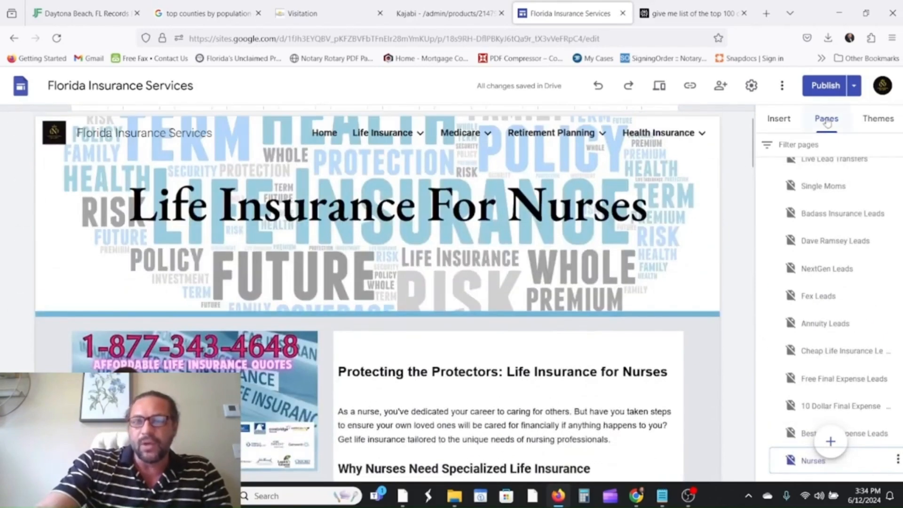
{"action": "left_click", "coordinate": [777, 120]}
{"action": "left_click", "coordinate": [827, 120]}
{"action": "scroll", "coordinate": [786, 207], "scroll_direction": "up", "scroll_amount": 3}
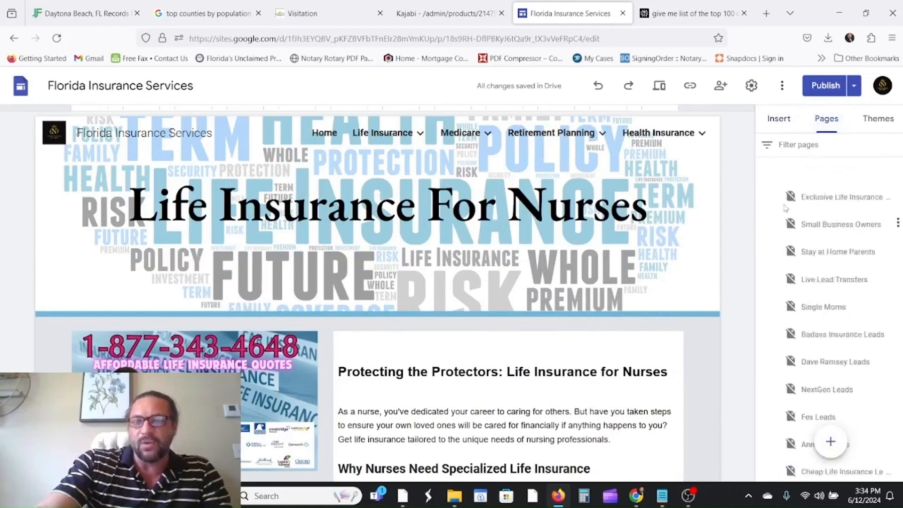
{"action": "scroll", "coordinate": [783, 226], "scroll_direction": "up", "scroll_amount": 15}
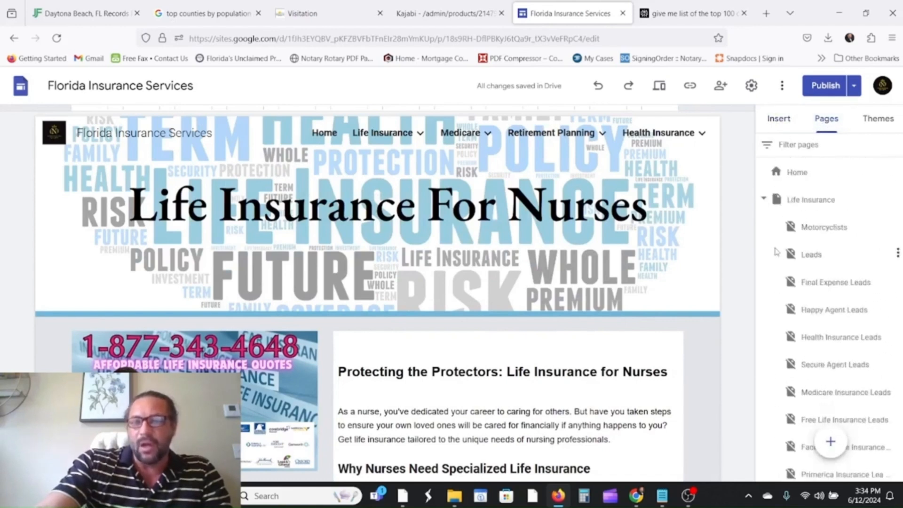
{"action": "left_click", "coordinate": [764, 199]}
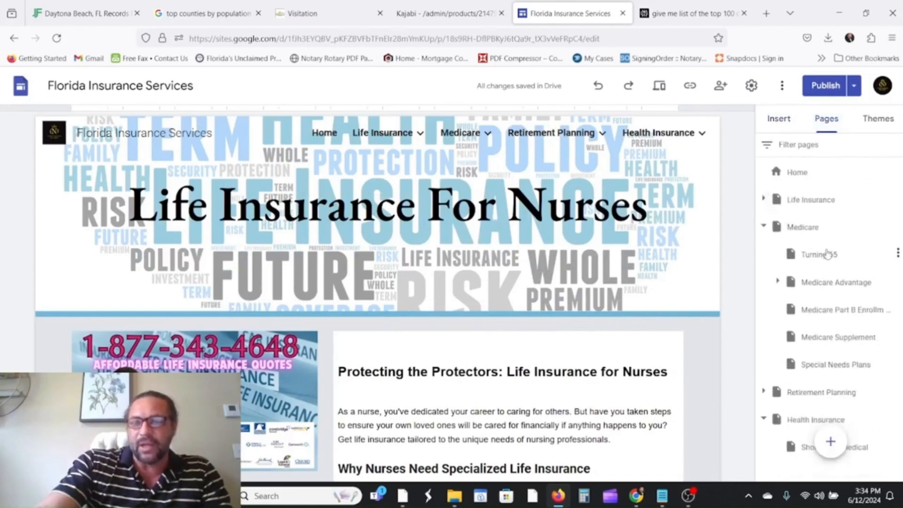
{"action": "scroll", "coordinate": [826, 254], "scroll_direction": "down", "scroll_amount": 2}
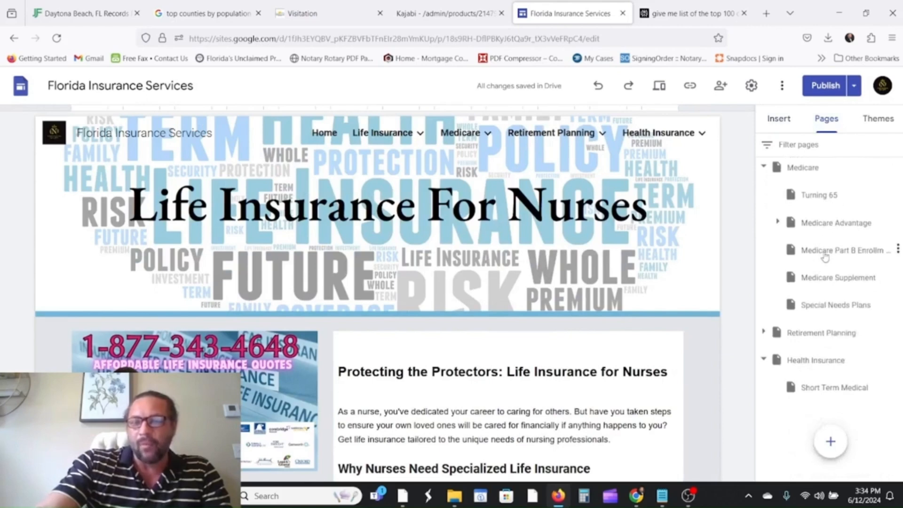
Open the Short Term Medical page and bring up its page actions menu.
{"action": "left_click", "coordinate": [833, 391]}
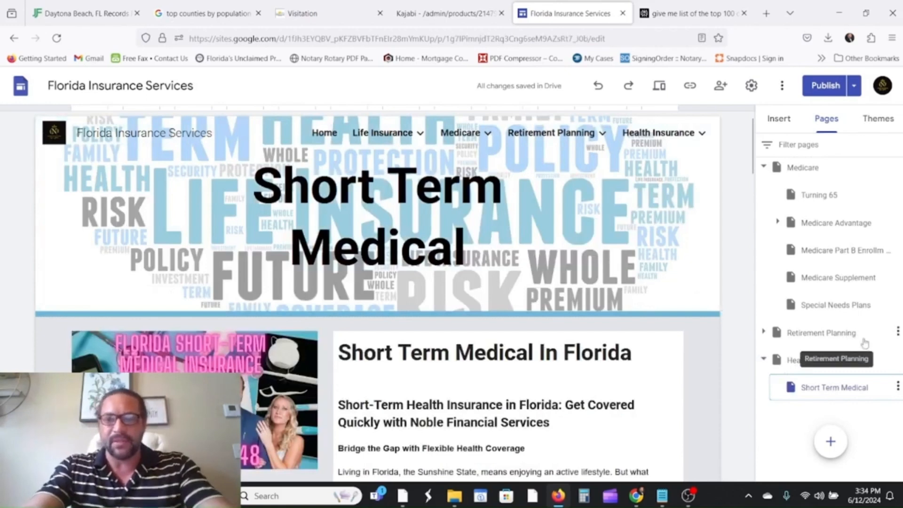
{"action": "left_click", "coordinate": [898, 386]}
{"action": "left_click", "coordinate": [768, 422]}
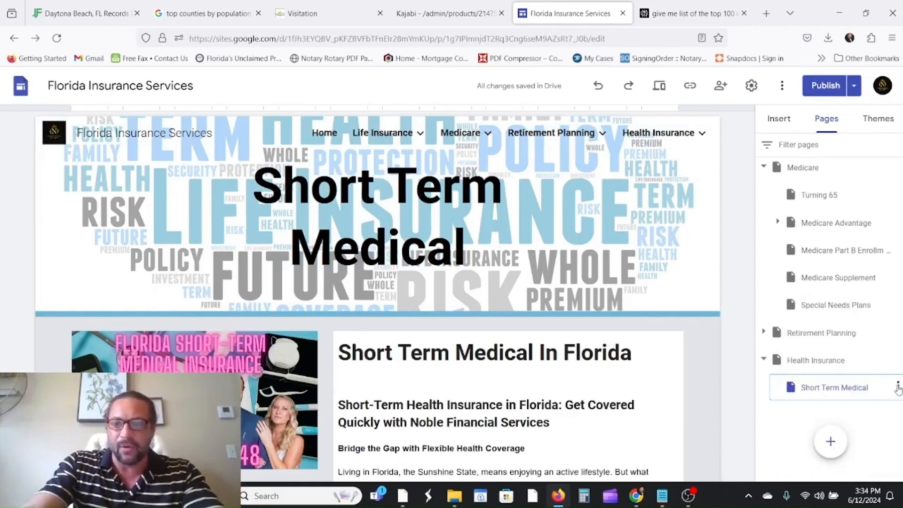
{"action": "left_click", "coordinate": [897, 386]}
{"action": "left_click", "coordinate": [775, 414]}
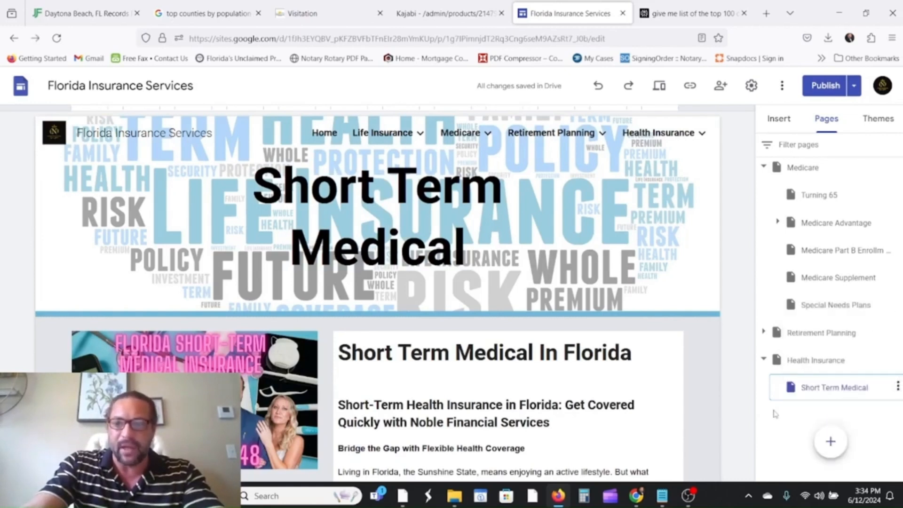
{"action": "left_click", "coordinate": [897, 387]}
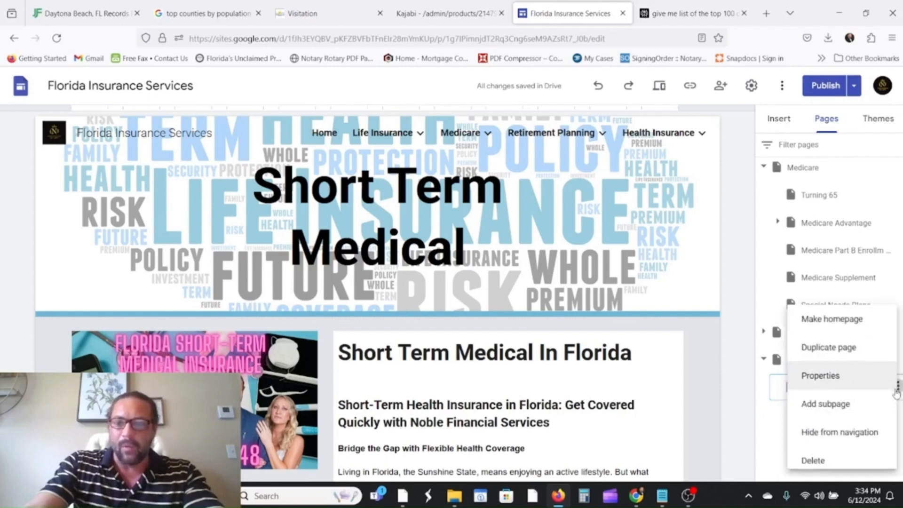
Duplicate the Short Term Medical page and clear the copy's default name.
{"action": "left_click", "coordinate": [835, 347]}
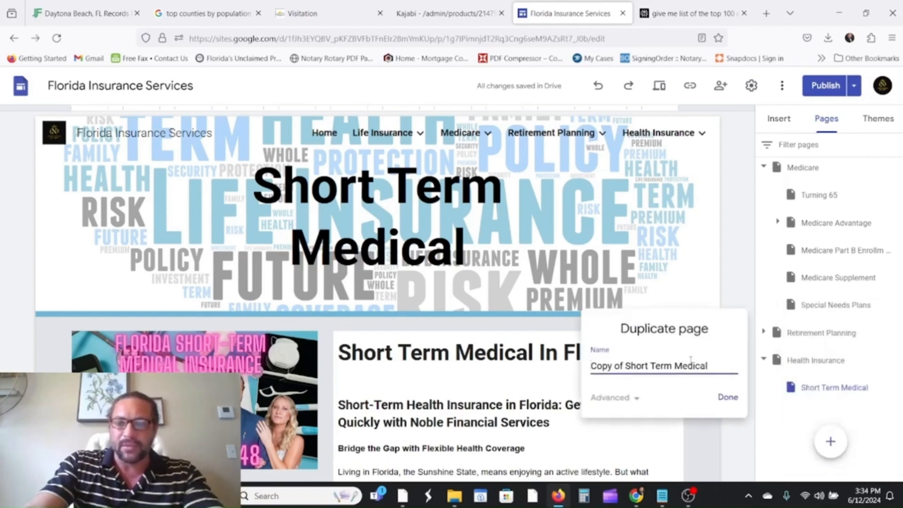
{"action": "left_click_drag", "start_coordinate": [712, 365], "coordinate": [527, 365]}
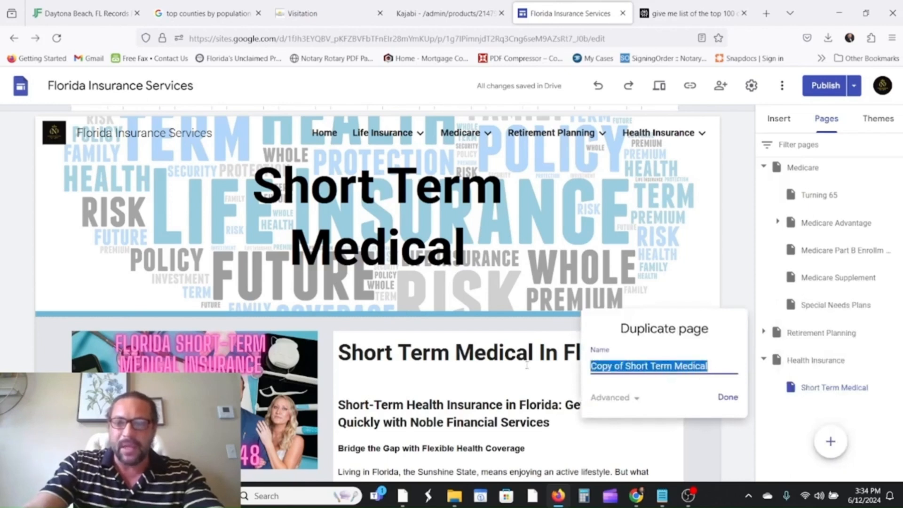
{"action": "key", "text": "BackSpace"}
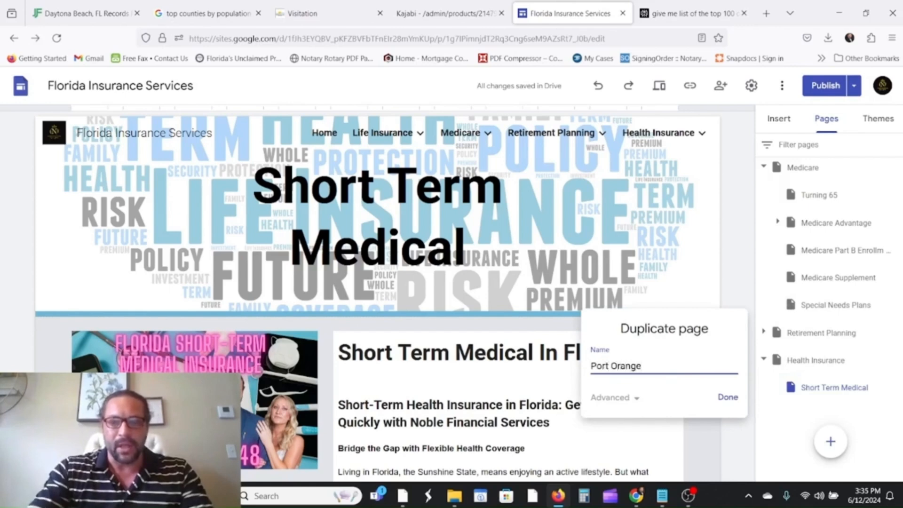
{"action": "left_click", "coordinate": [691, 13]}
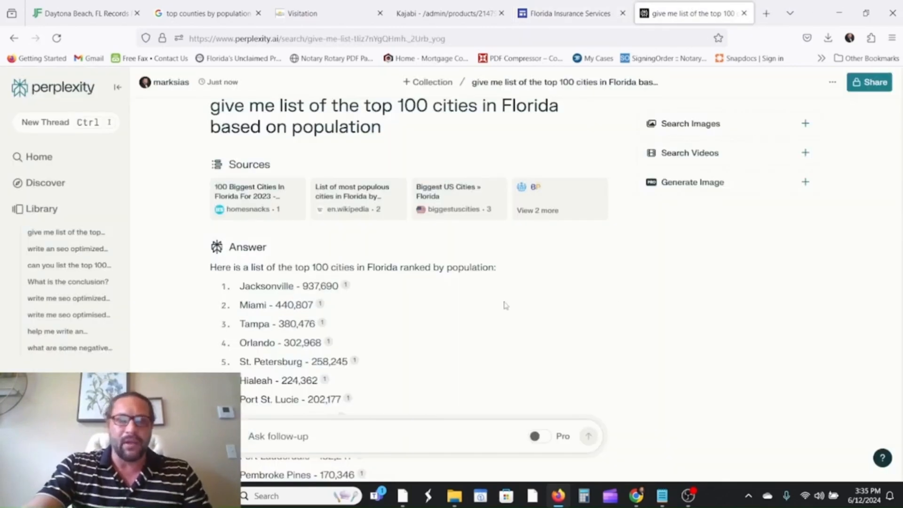
Copy Perplexity's Florida city list from Jacksonville through Seminole.
{"action": "scroll", "coordinate": [503, 306], "scroll_direction": "down", "scroll_amount": 3}
{"action": "scroll", "coordinate": [272, 254], "scroll_direction": "down", "scroll_amount": 20}
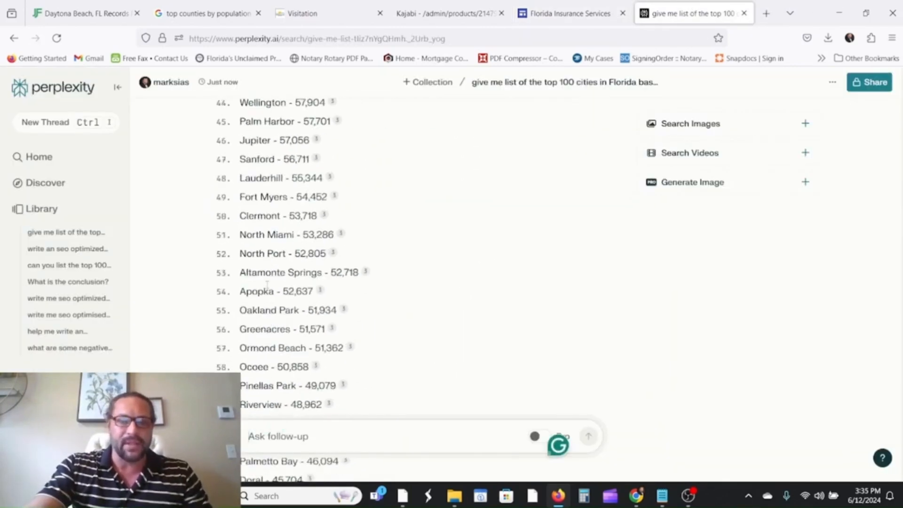
{"action": "scroll", "coordinate": [277, 303], "scroll_direction": "down", "scroll_amount": 15}
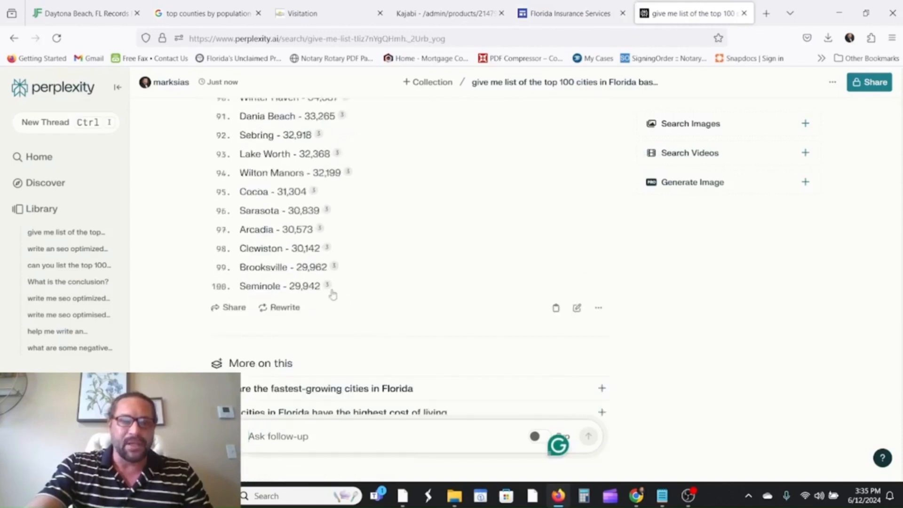
{"action": "scroll", "coordinate": [373, 294], "scroll_direction": "up", "scroll_amount": 20}
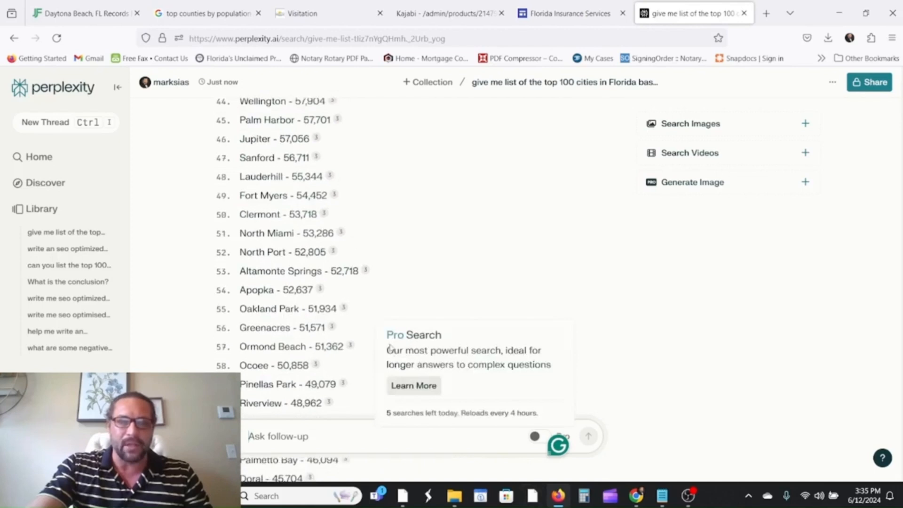
{"action": "scroll", "coordinate": [339, 292], "scroll_direction": "down", "scroll_amount": 4}
{"action": "scroll", "coordinate": [338, 292], "scroll_direction": "up", "scroll_amount": 20}
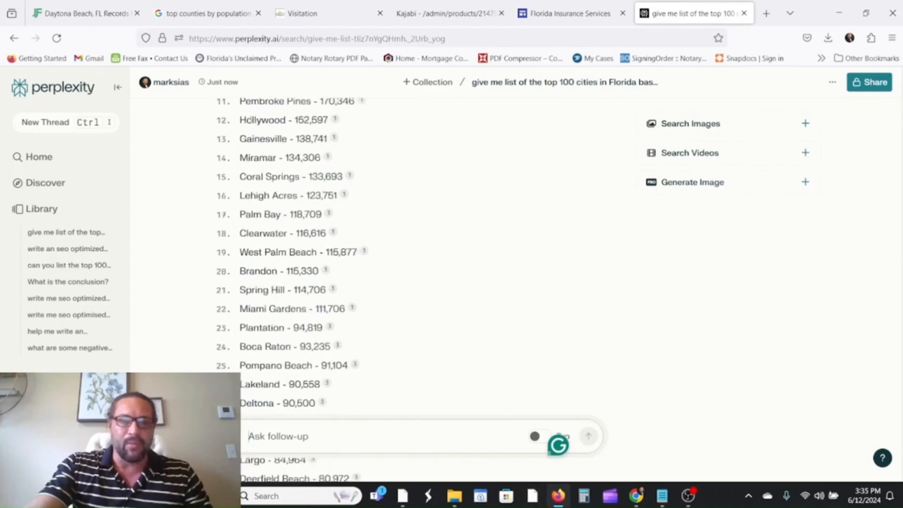
{"action": "scroll", "coordinate": [242, 179], "scroll_direction": "up", "scroll_amount": 1}
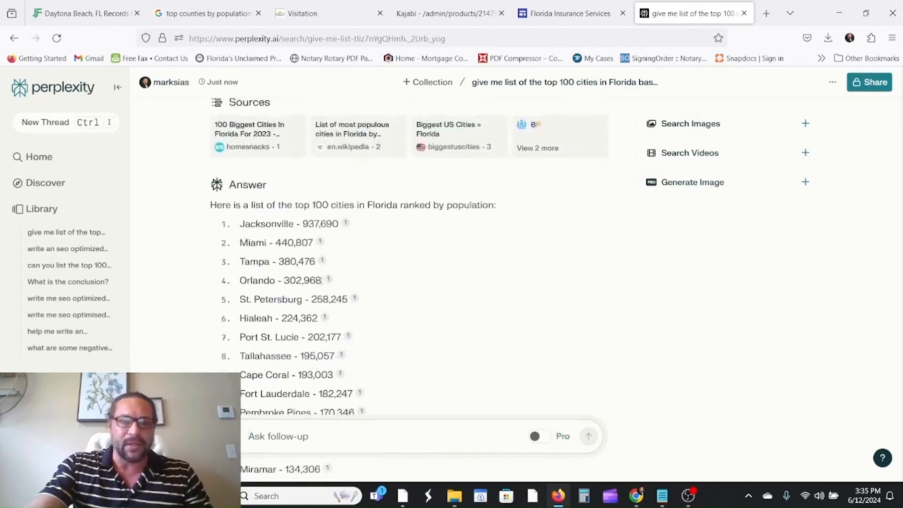
{"action": "left_click_drag", "start_coordinate": [245, 227], "coordinate": [353, 227]}
{"action": "scroll", "coordinate": [403, 292], "scroll_direction": "down", "scroll_amount": 12}
{"action": "scroll", "coordinate": [365, 317], "scroll_direction": "down", "scroll_amount": 12}
{"action": "scroll", "coordinate": [351, 343], "scroll_direction": "down", "scroll_amount": 12}
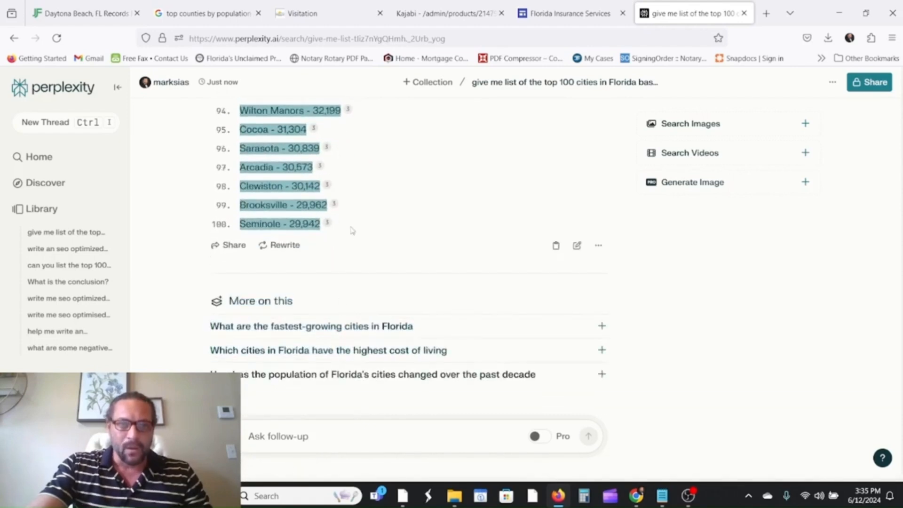
{"action": "right_click", "coordinate": [291, 190]}
{"action": "left_click", "coordinate": [306, 203]}
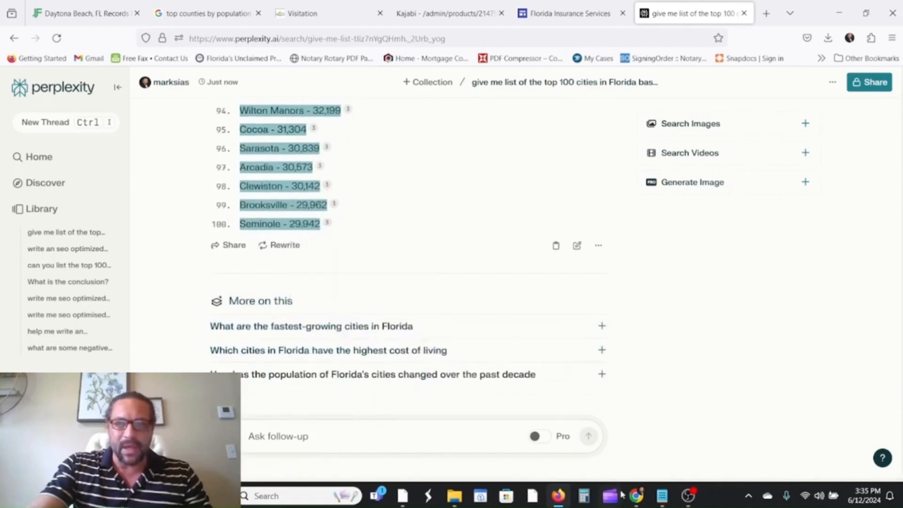
{"action": "left_click", "coordinate": [662, 496]}
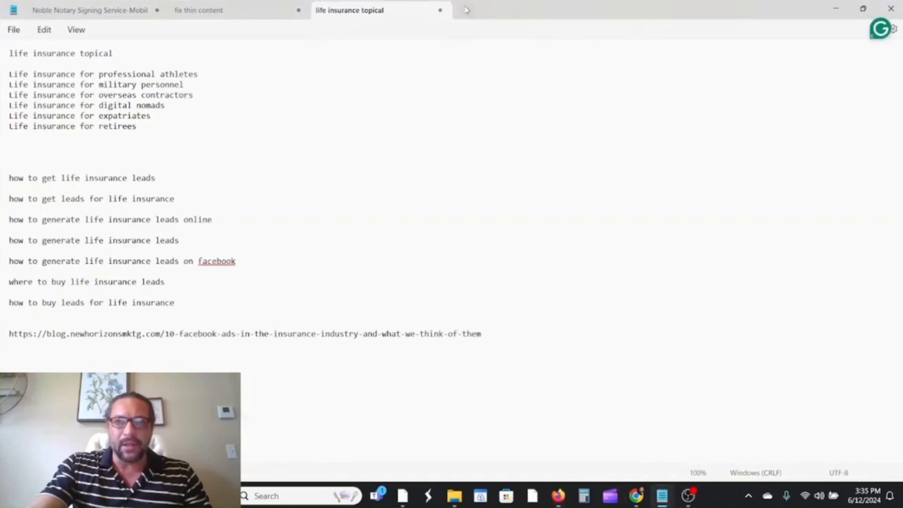
Paste the Florida city list at the end of the 'life insurance topical' notes.
{"action": "left_click", "coordinate": [466, 10]}
{"action": "left_click", "coordinate": [581, 11]}
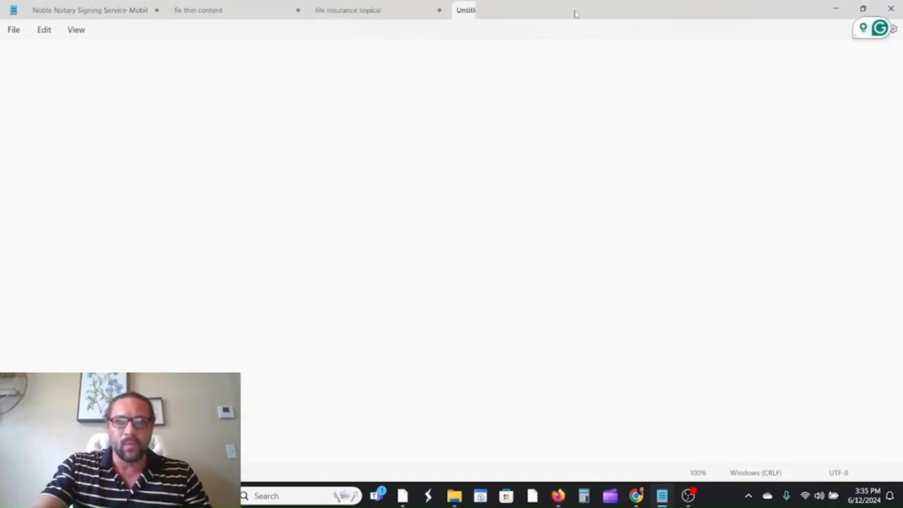
{"action": "right_click", "coordinate": [48, 354]}
{"action": "left_click", "coordinate": [106, 184]}
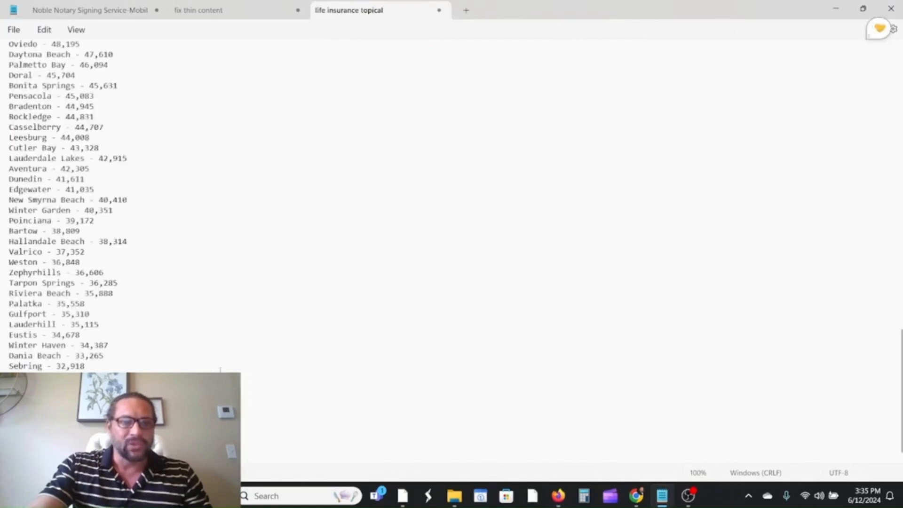
{"action": "scroll", "coordinate": [220, 370], "scroll_direction": "up", "scroll_amount": 10}
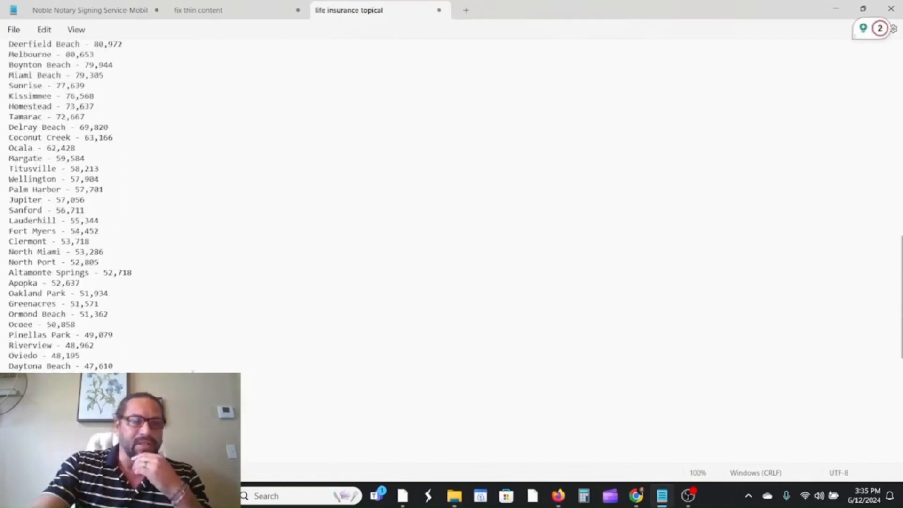
{"action": "scroll", "coordinate": [67, 205], "scroll_direction": "up", "scroll_amount": 15}
{"action": "scroll", "coordinate": [68, 205], "scroll_direction": "down", "scroll_amount": 5}
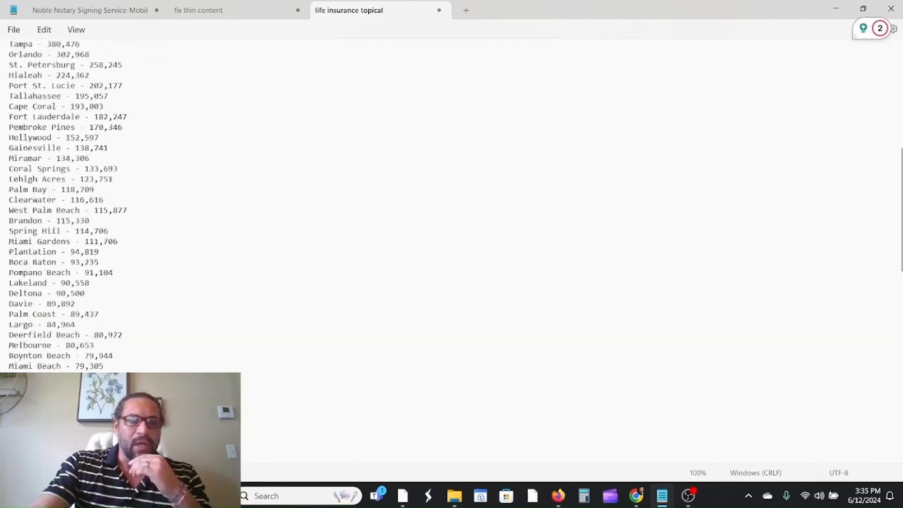
{"action": "scroll", "coordinate": [67, 205], "scroll_direction": "down", "scroll_amount": 3}
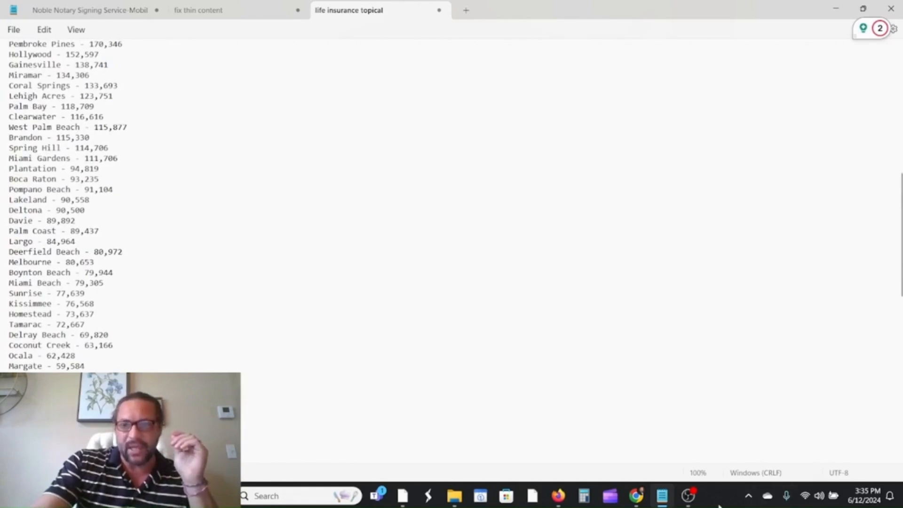
Toggle the Google Ads window, then return to the Perplexity cities list in the browser.
{"action": "left_click", "coordinate": [643, 500]}
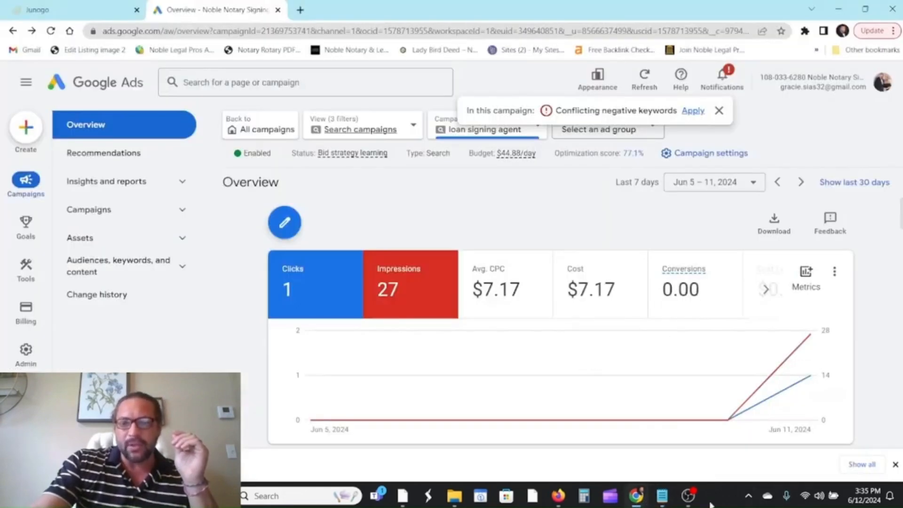
{"action": "left_click", "coordinate": [635, 500]}
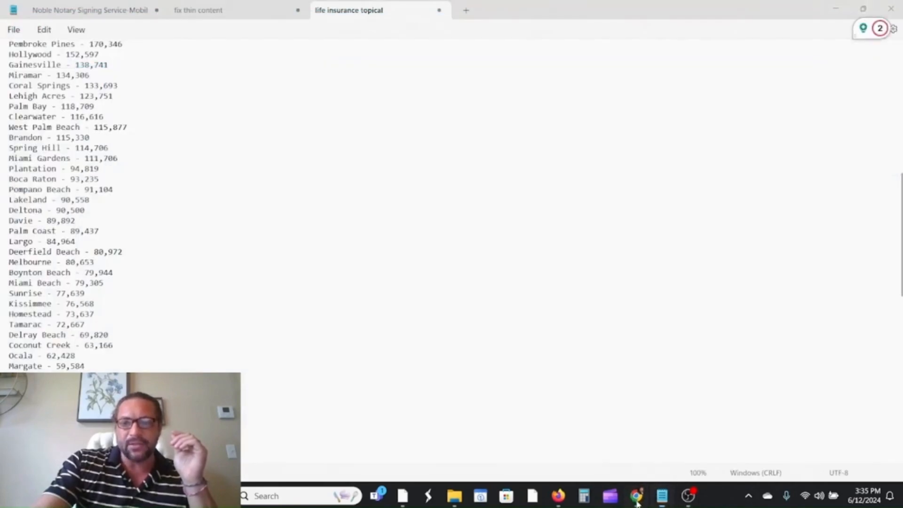
{"action": "left_click", "coordinate": [636, 499]}
{"action": "left_click", "coordinate": [636, 499]}
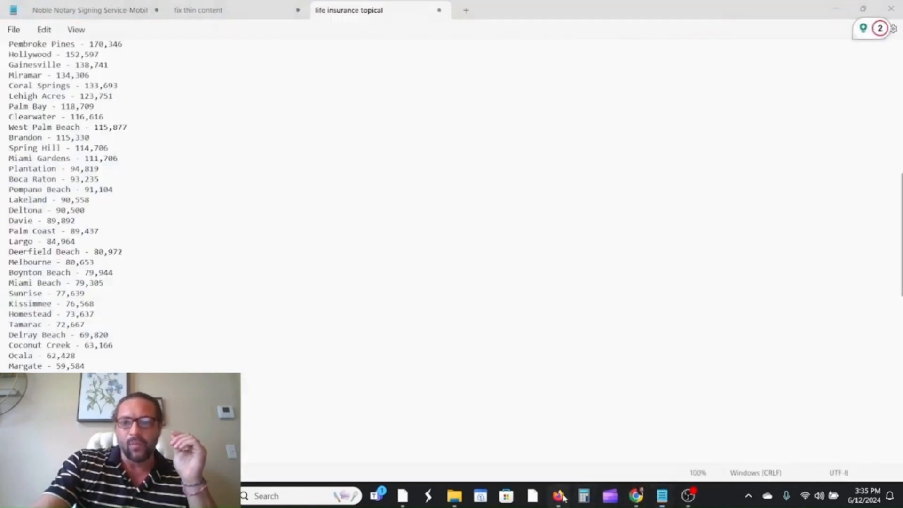
{"action": "left_click", "coordinate": [558, 496]}
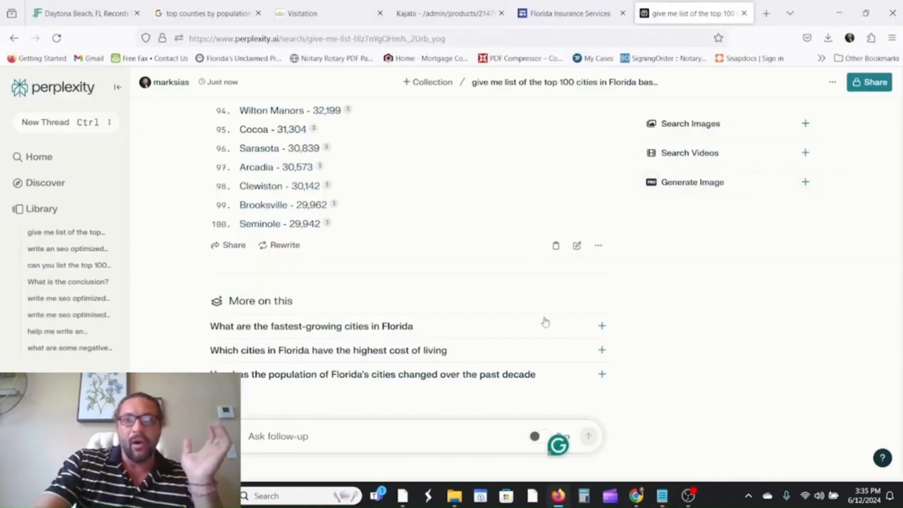
Confirm creating the Port Orange page and add 'In PortOrange' to its header title.
{"action": "left_click", "coordinate": [549, 14]}
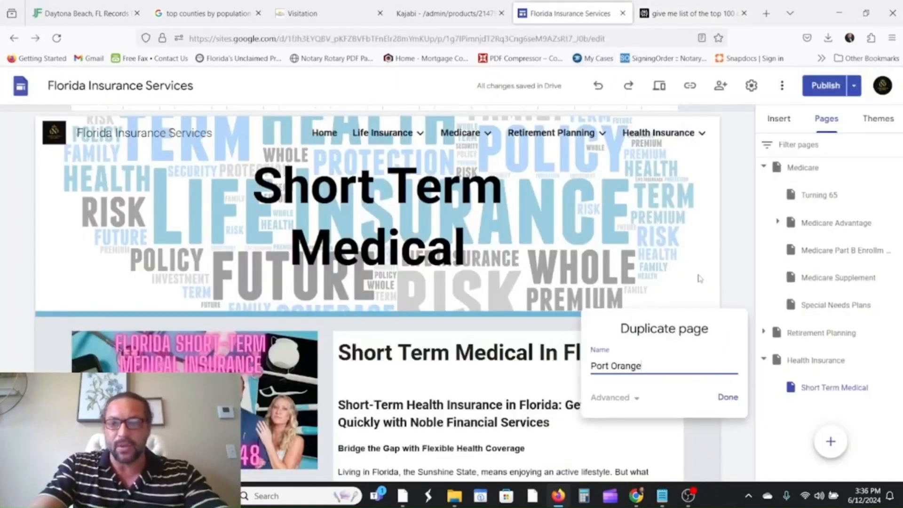
{"action": "left_click", "coordinate": [724, 399]}
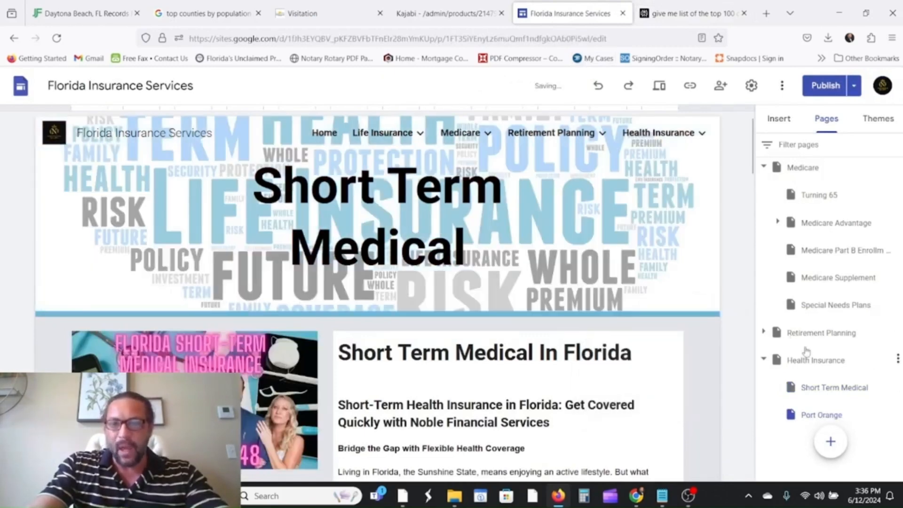
{"action": "scroll", "coordinate": [806, 405], "scroll_direction": "down", "scroll_amount": 1}
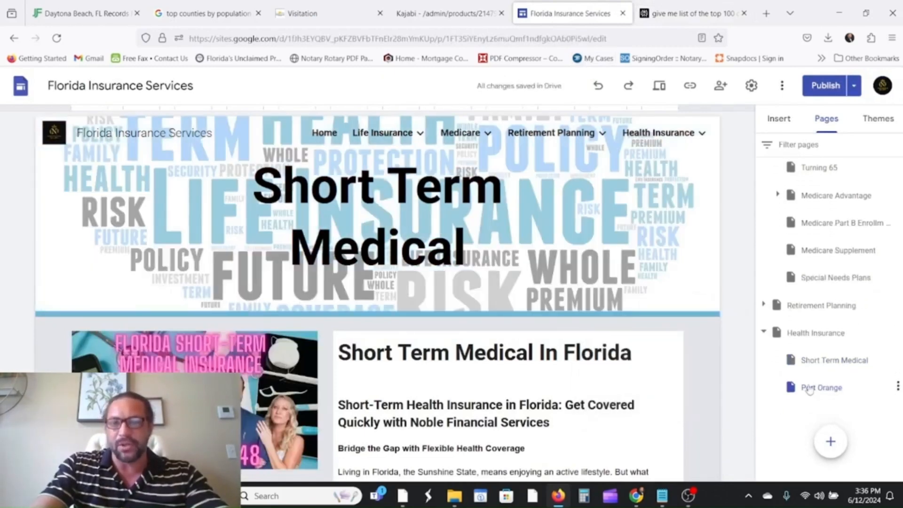
{"action": "scroll", "coordinate": [807, 391], "scroll_direction": "up", "scroll_amount": 2}
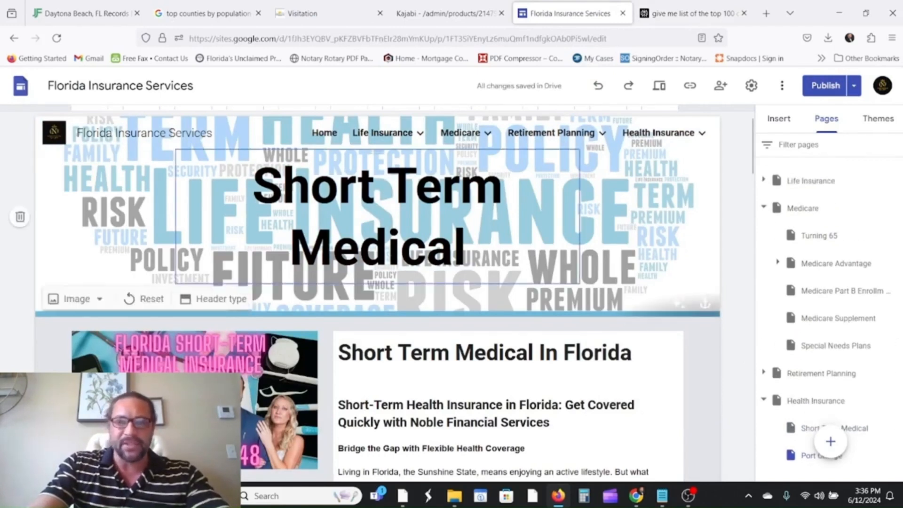
{"action": "left_click", "coordinate": [516, 236]}
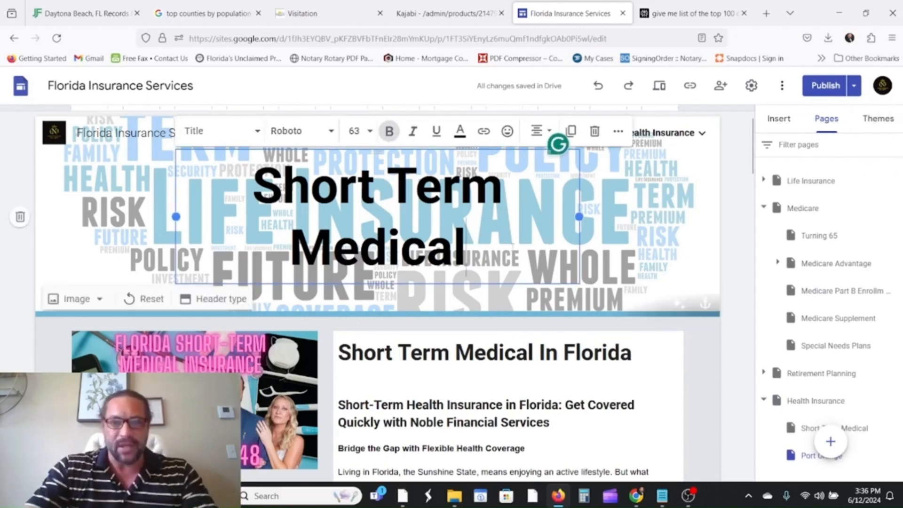
{"action": "type", "text": "In"}
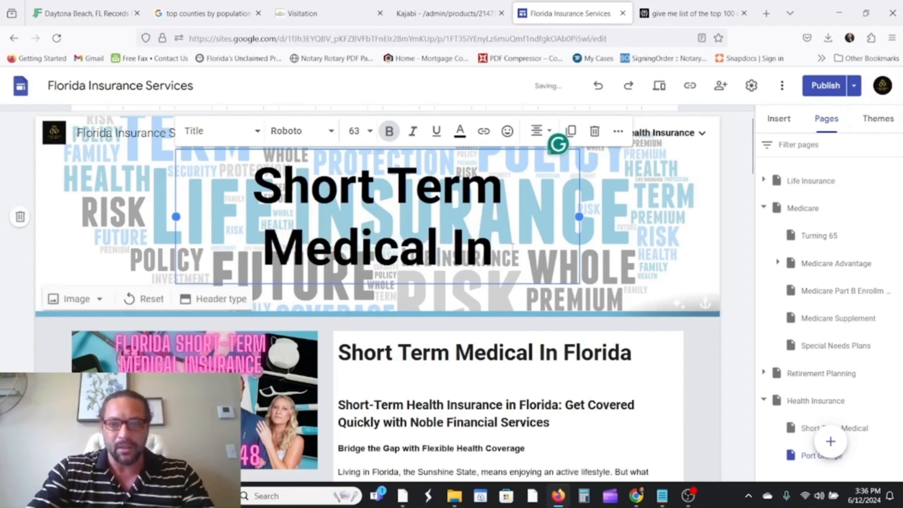
{"action": "type", "text": " PortO"}
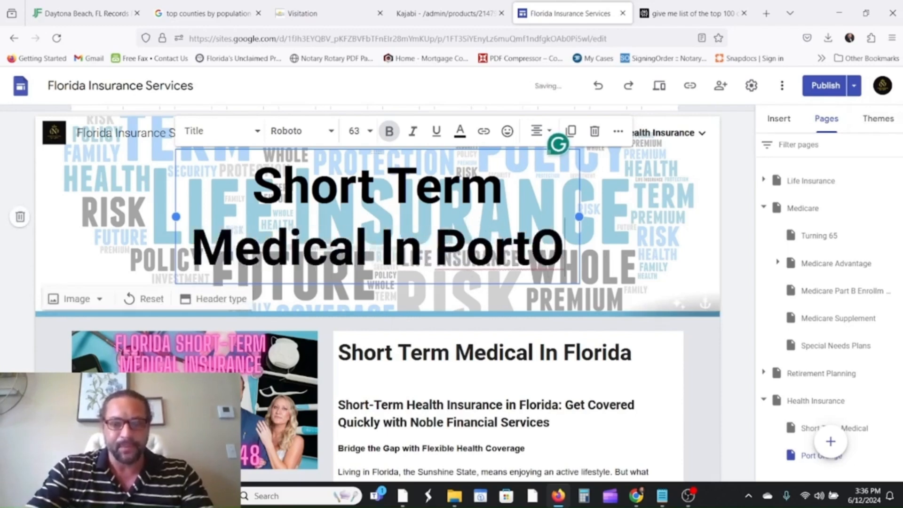
{"action": "type", "text": "range"}
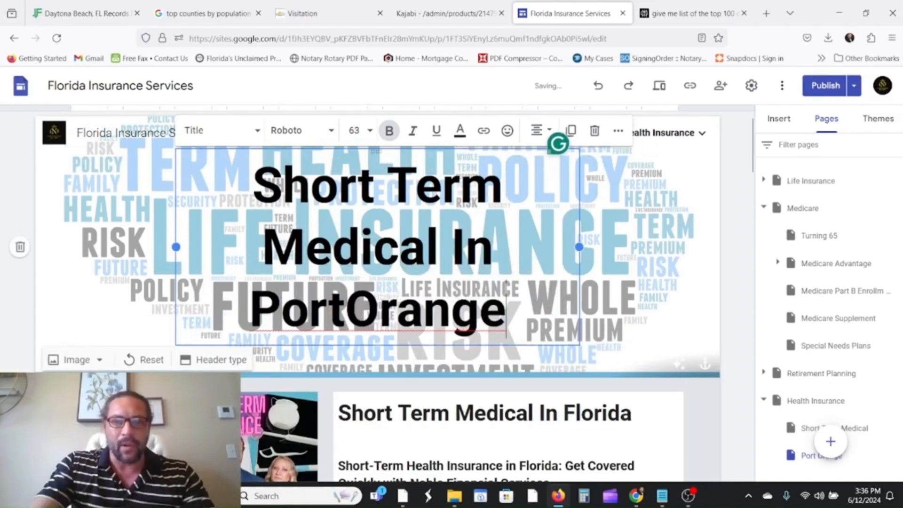
{"action": "left_click", "coordinate": [349, 311]}
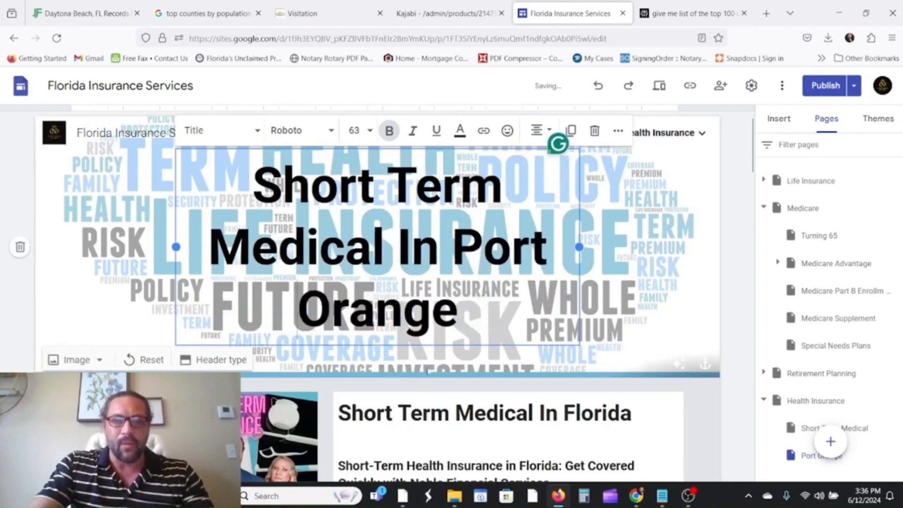
Change the heading to 'Short Term Medical In Port Orange, FL' and the subheading to 'Port Orange, Florida'.
{"action": "left_click", "coordinate": [436, 400]}
{"action": "scroll", "coordinate": [437, 400], "scroll_direction": "down", "scroll_amount": 2}
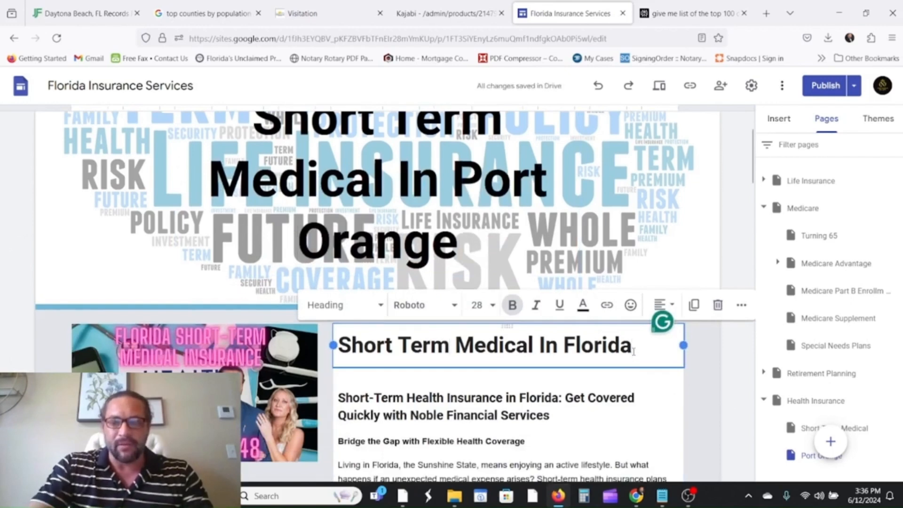
{"action": "key", "text": "BackSpace"}
{"action": "key", "text": "BackSpace"}
{"action": "key", "text": "BackSpace"}
{"action": "key", "text": "BackSpace"}
{"action": "key", "text": "BackSpace"}
{"action": "key", "text": "BackSpace"}
{"action": "key", "text": "BackSpace"}
{"action": "type", "text": "P"}
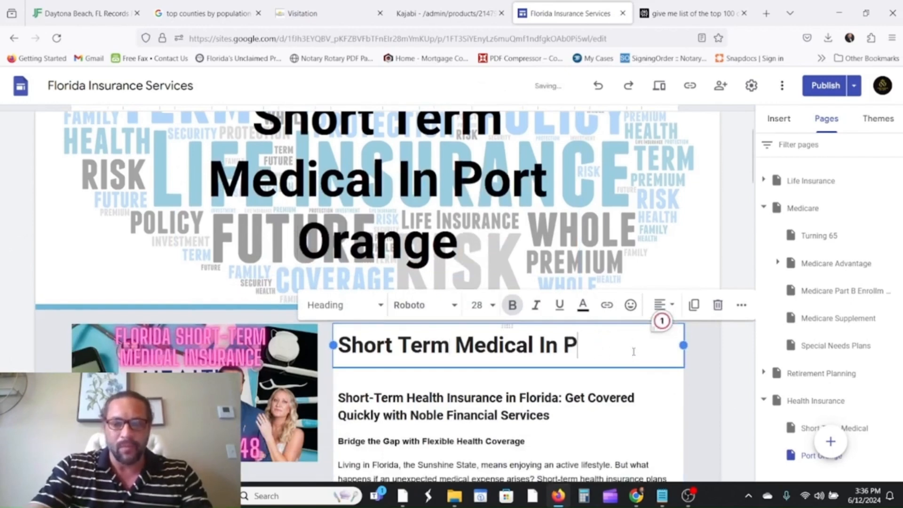
{"action": "type", "text": "ort Oran"}
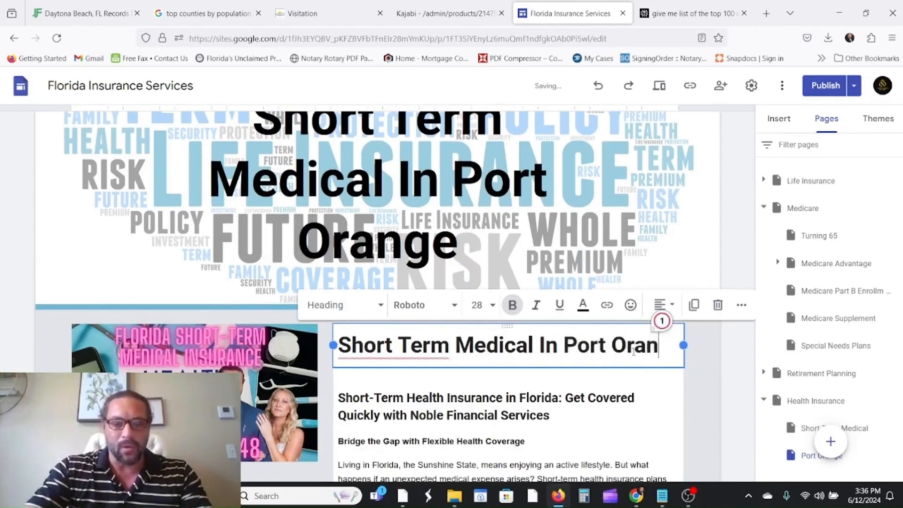
{"action": "type", "text": "ge"}
{"action": "scroll", "coordinate": [564, 338], "scroll_direction": "down", "scroll_amount": 3}
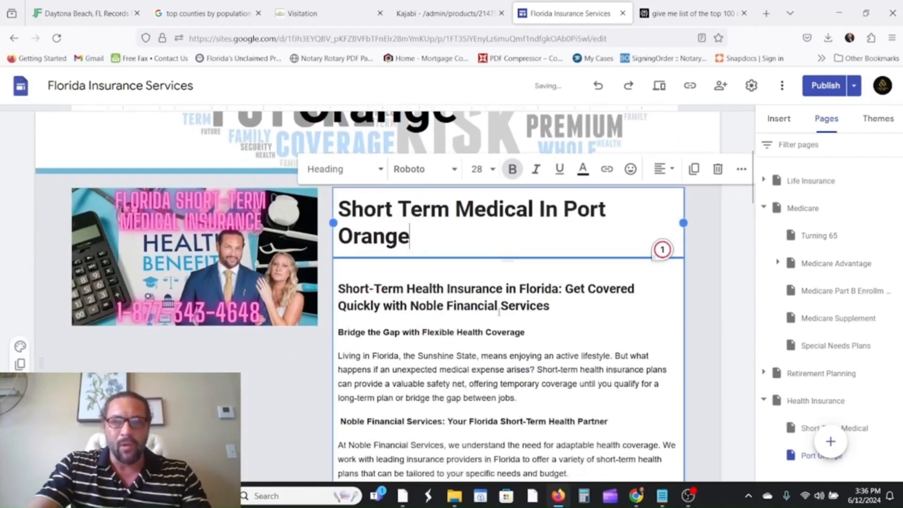
{"action": "type", "text": ", FL"}
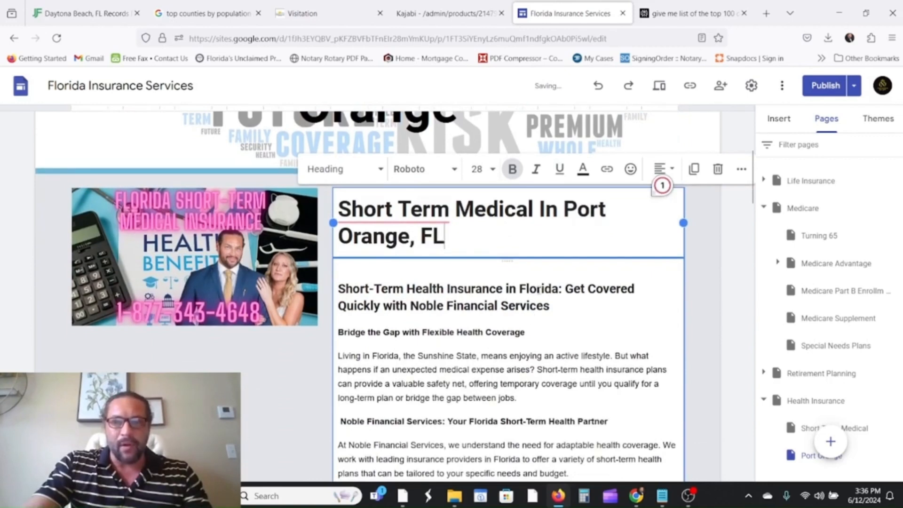
{"action": "left_click", "coordinate": [526, 289]}
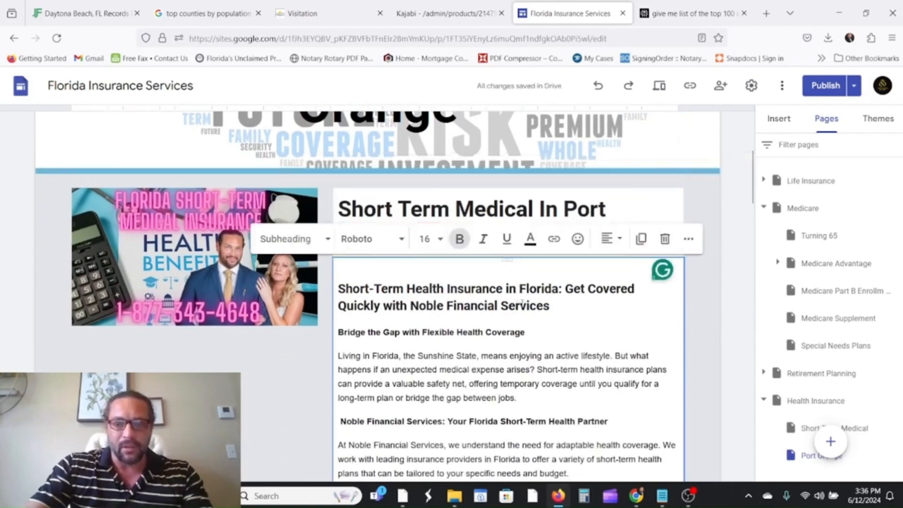
{"action": "type", "text": "Port Or"}
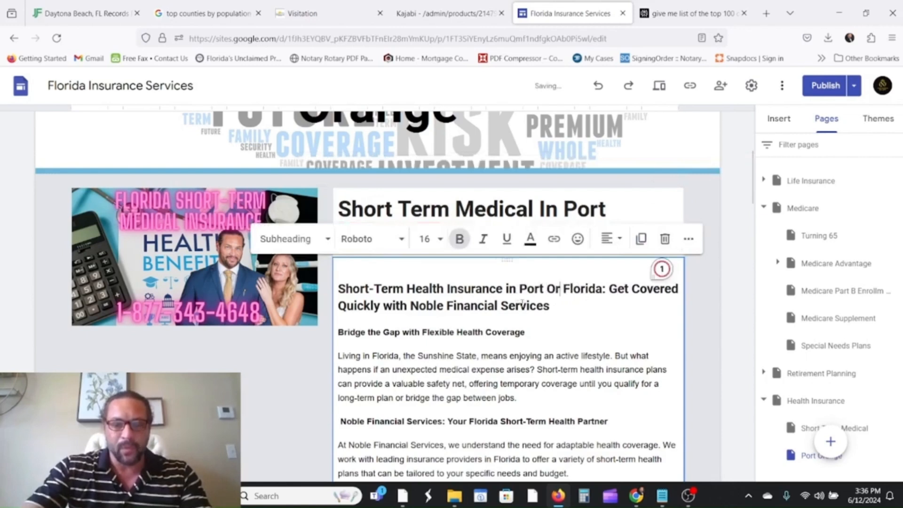
{"action": "type", "text": "ange"}
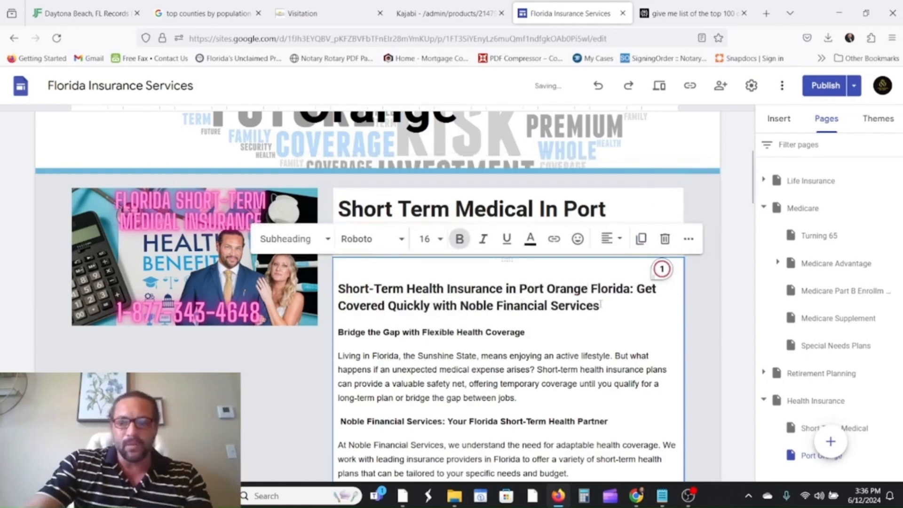
{"action": "type", "text": ","}
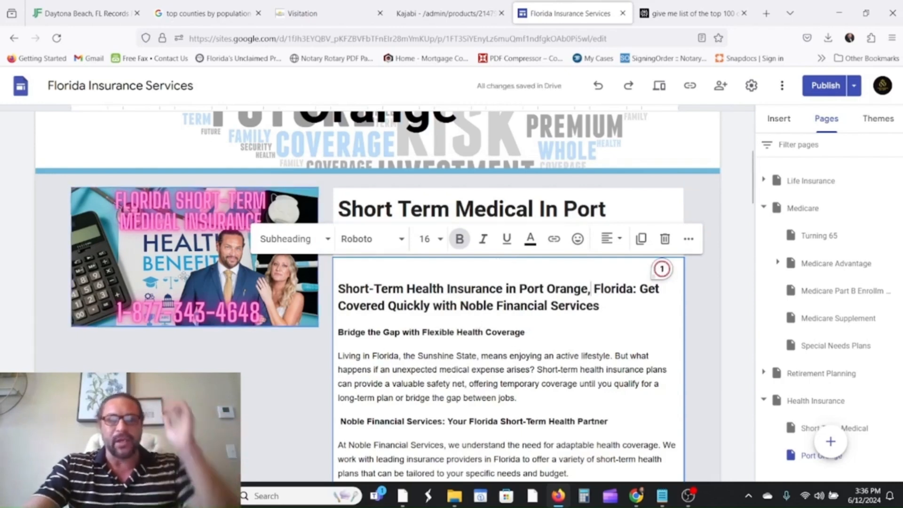
{"action": "left_click", "coordinate": [195, 285]}
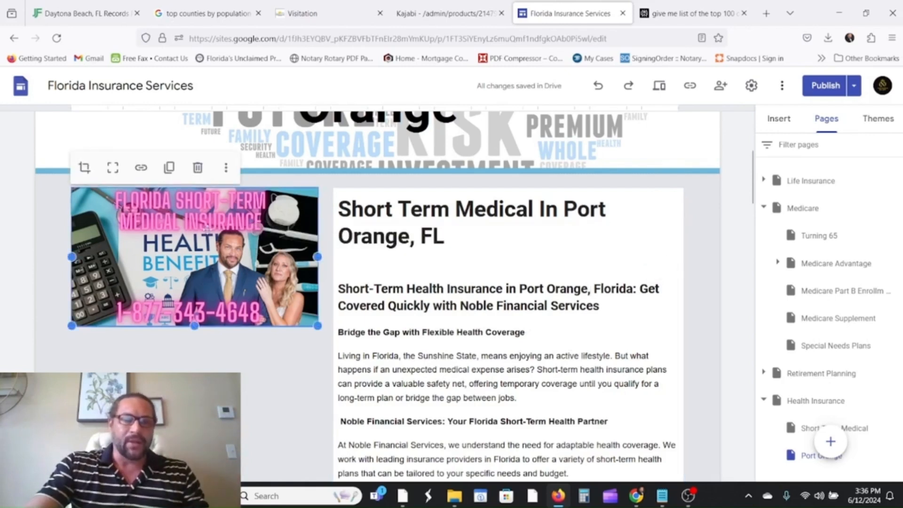
Replace 'Florida' with 'Port Orange' in the promo image's alt text description.
{"action": "left_click", "coordinate": [226, 170]}
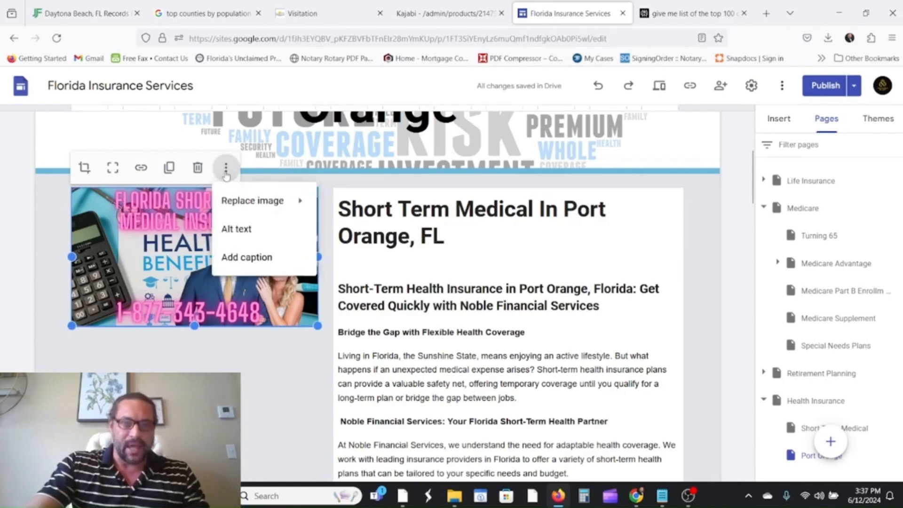
{"action": "left_click", "coordinate": [239, 229]}
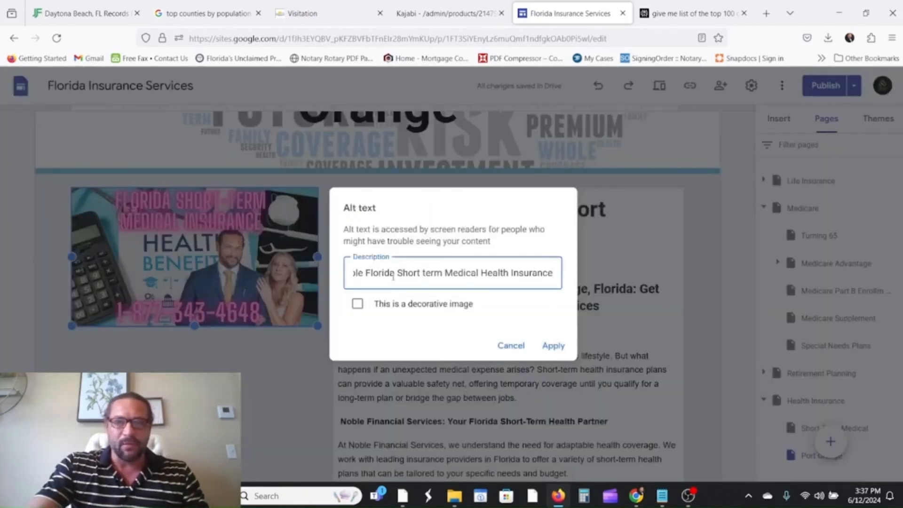
{"action": "key", "text": "BackSpace"}
{"action": "key", "text": "BackSpace"}
{"action": "key", "text": "BackSpace"}
{"action": "key", "text": "BackSpace"}
{"action": "key", "text": "BackSpace"}
{"action": "key", "text": "BackSpace"}
{"action": "key", "text": "BackSpace"}
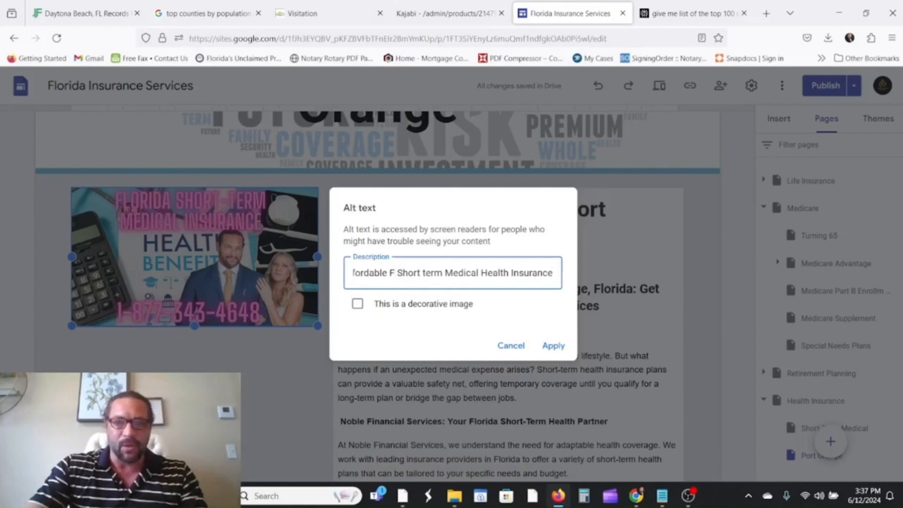
{"action": "type", "text": "Por"}
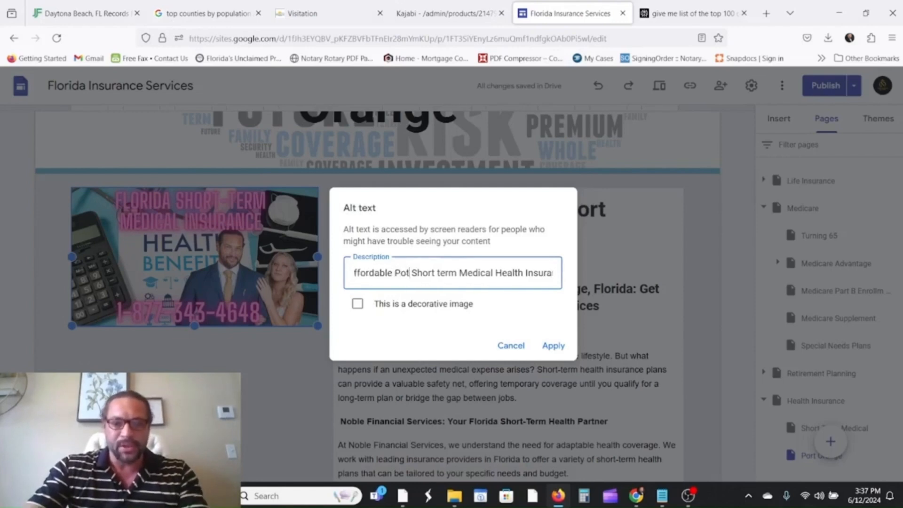
{"action": "type", "text": "t Orange"}
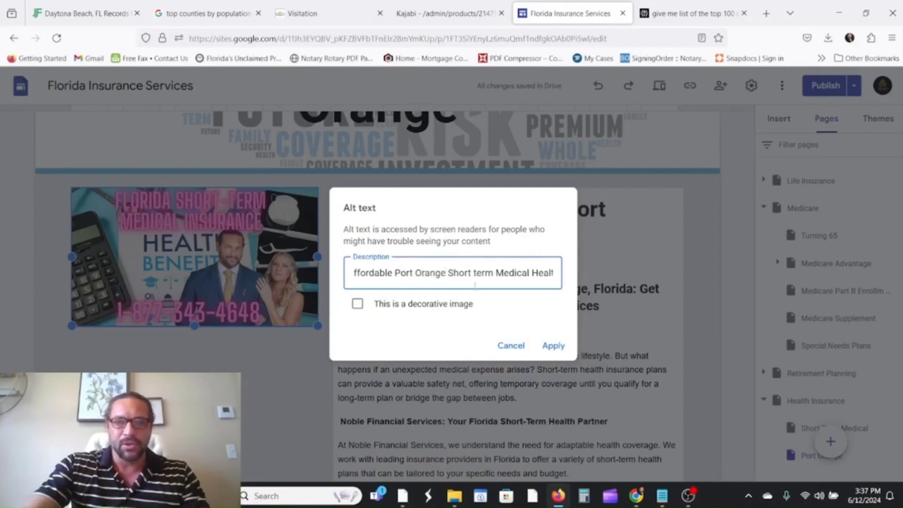
{"action": "left_click", "coordinate": [553, 345]}
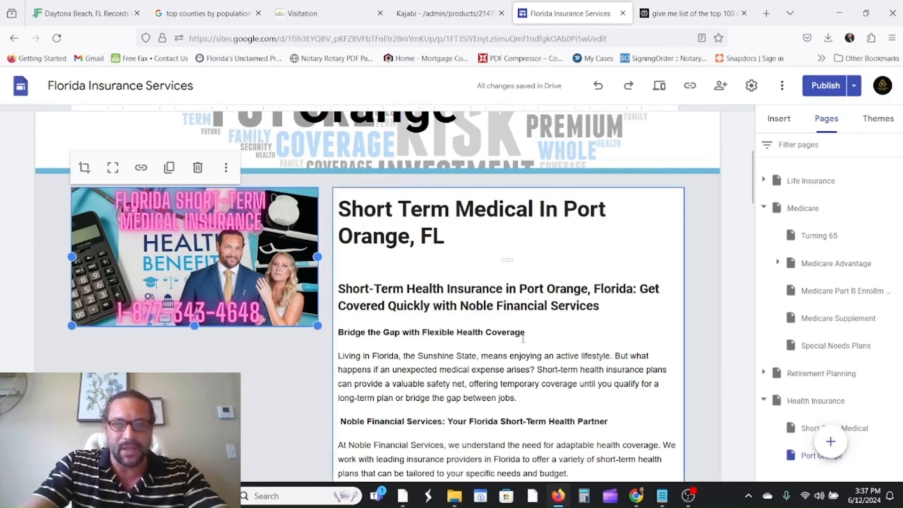
Replace 'Florida, the Sunshine State' with 'Port Orange, FL' in the opening paragraph.
{"action": "left_click", "coordinate": [400, 356]}
{"action": "key", "text": "BackSpace"}
{"action": "key", "text": "BackSpace"}
{"action": "key", "text": "BackSpace"}
{"action": "key", "text": "BackSpace"}
{"action": "key", "text": "BackSpace"}
{"action": "key", "text": "BackSpace"}
{"action": "key", "text": "BackSpace"}
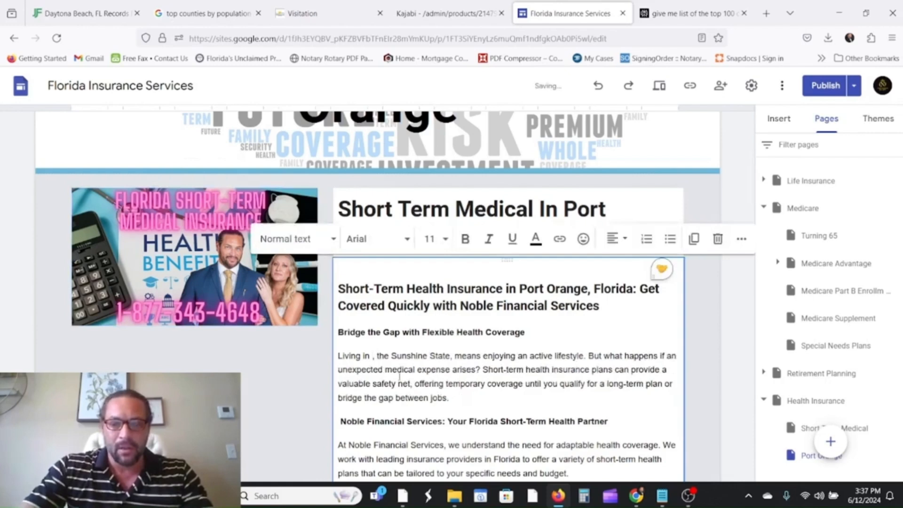
{"action": "type", "text": "Port Ora"}
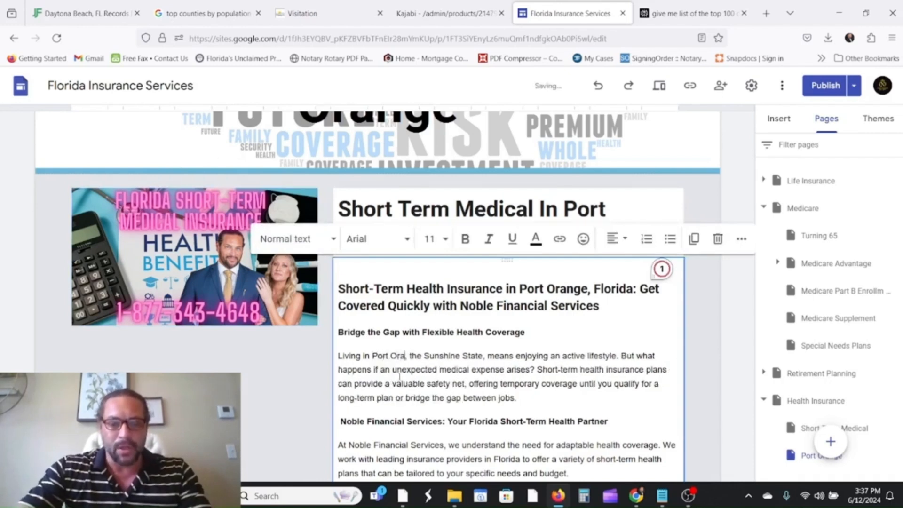
{"action": "type", "text": "nge, FL"}
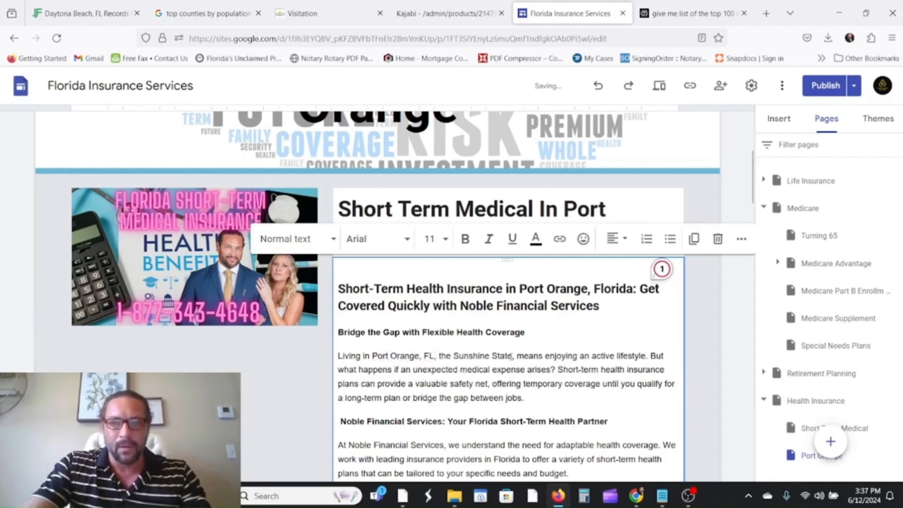
{"action": "key", "text": "BackSpace"}
{"action": "key", "text": "BackSpace"}
{"action": "key", "text": "BackSpace"}
{"action": "key", "text": "BackSpace"}
{"action": "key", "text": "BackSpace"}
{"action": "key", "text": "BackSpace"}
{"action": "key", "text": "BackSpace"}
{"action": "key", "text": "BackSpace"}
{"action": "key", "text": "BackSpace"}
{"action": "key", "text": "BackSpace"}
{"action": "key", "text": "BackSpace"}
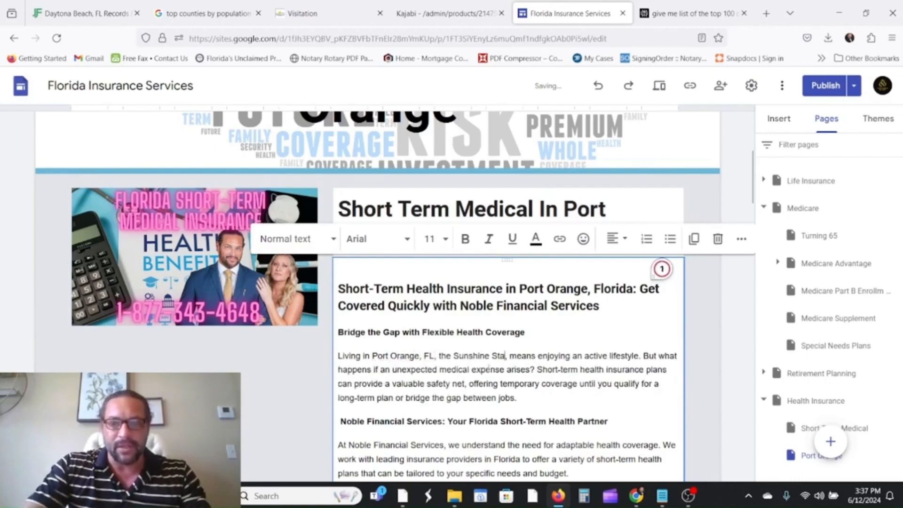
{"action": "key", "text": "BackSpace"}
{"action": "key", "text": "BackSpace"}
{"action": "key", "text": "BackSpace"}
{"action": "key", "text": "BackSpace"}
{"action": "key", "text": "BackSpace"}
{"action": "key", "text": "BackSpace"}
{"action": "key", "text": "BackSpace"}
{"action": "key", "text": "BackSpace"}
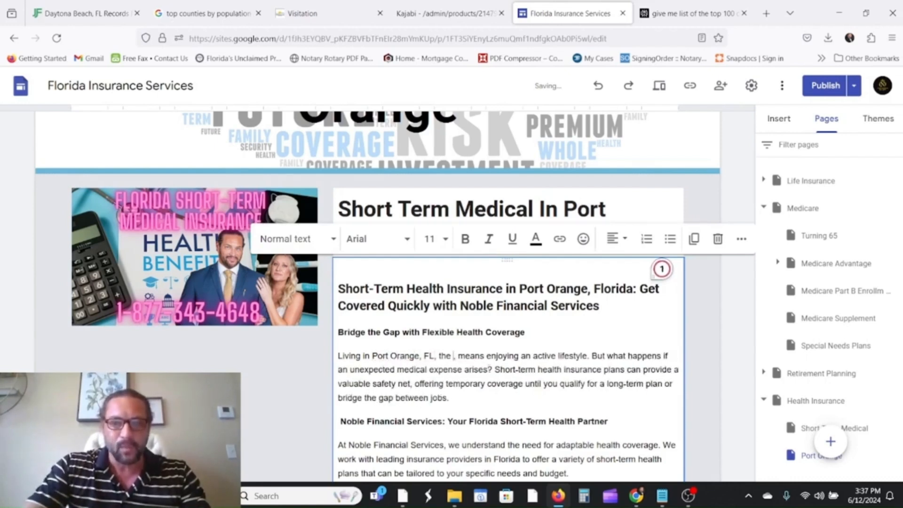
{"action": "key", "text": "BackSpace"}
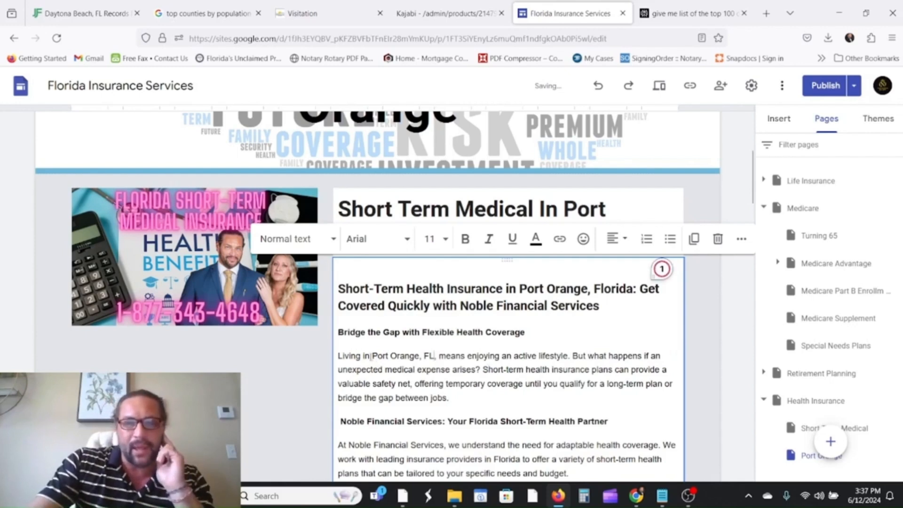
Select 'Port Orange' in the paragraph and start inserting a link on it.
{"action": "left_click_drag", "start_coordinate": [384, 356], "coordinate": [418, 356]}
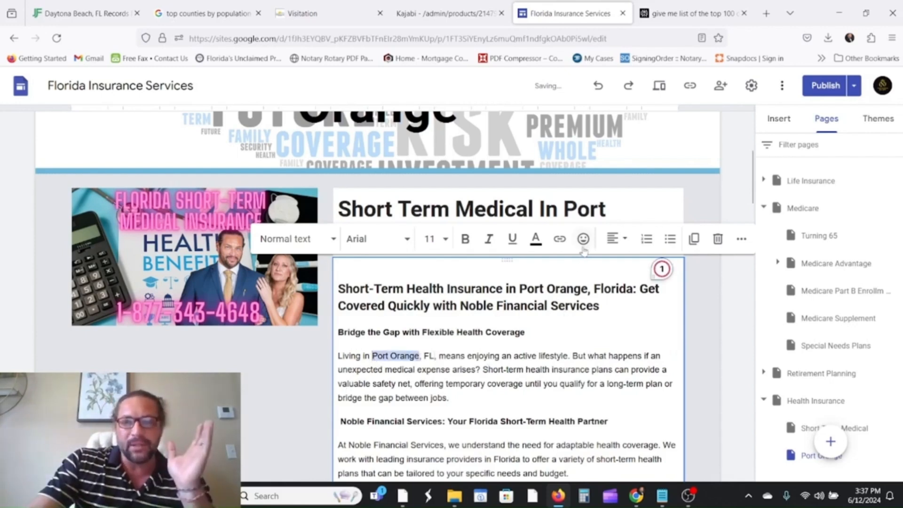
{"action": "left_click", "coordinate": [558, 239]}
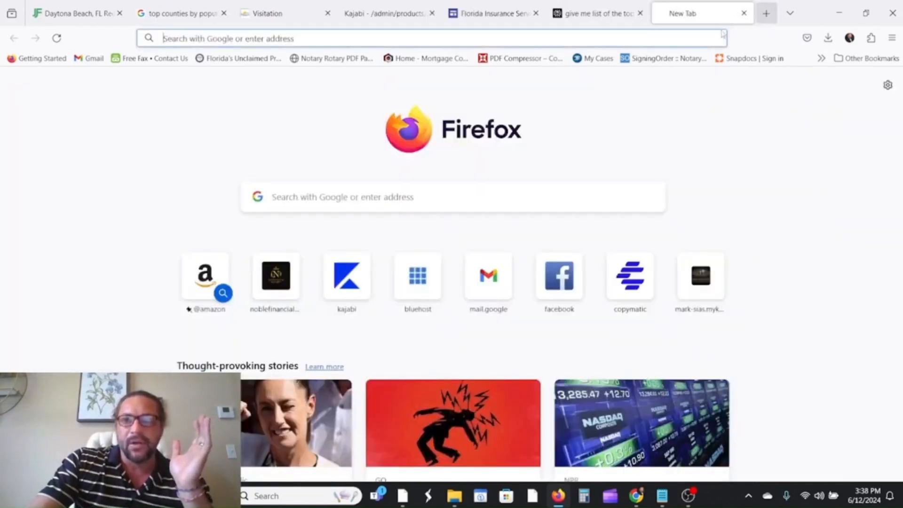
{"action": "left_click", "coordinate": [766, 13]}
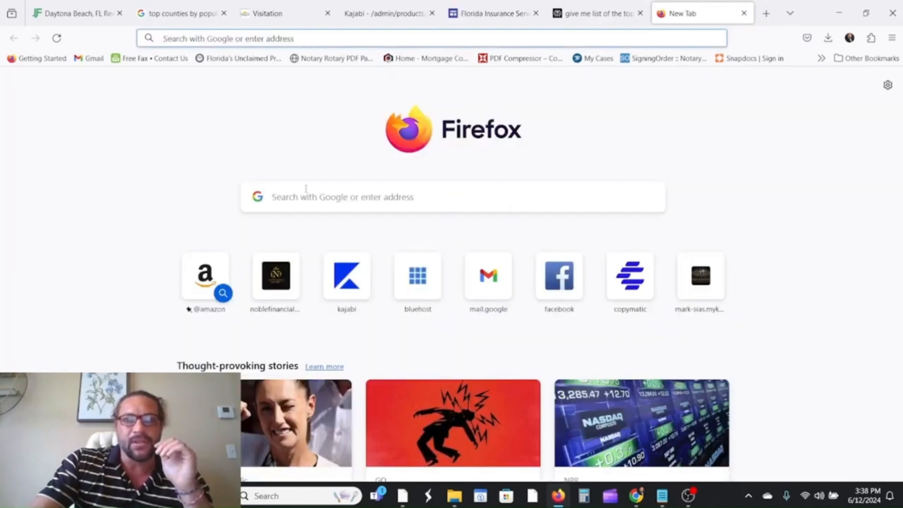
Search Google for 'port orange fl' and open the official Port Orange website.
{"action": "left_click", "coordinate": [307, 203]}
{"action": "type", "text": "port orange"}
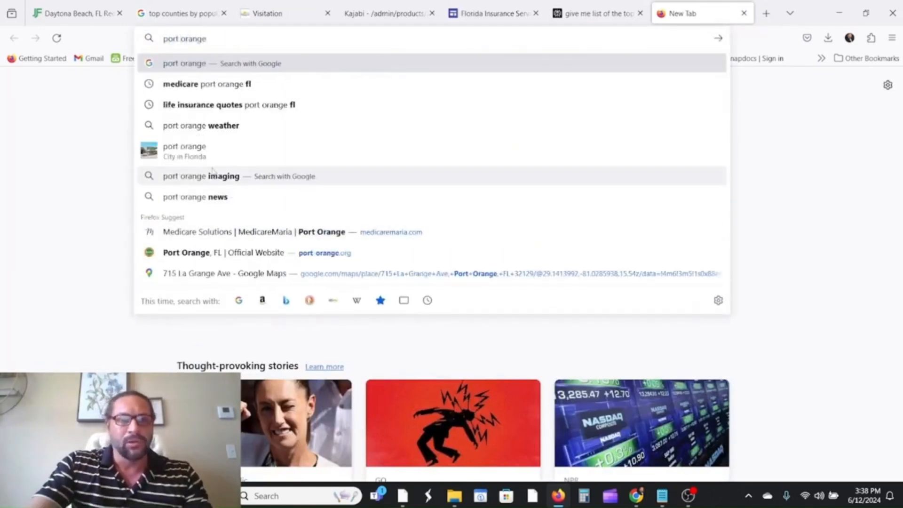
{"action": "type", "text": " fl"}
{"action": "key", "text": "Return"}
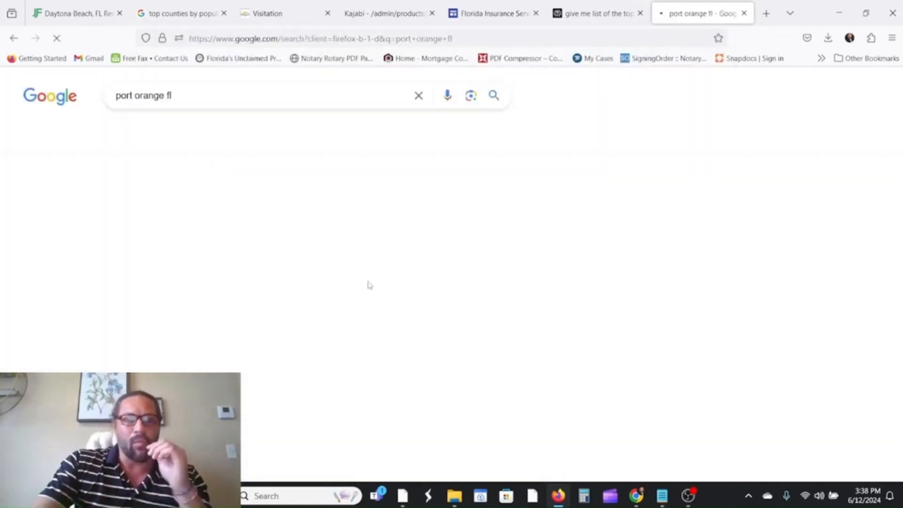
{"action": "scroll", "coordinate": [306, 231], "scroll_direction": "down", "scroll_amount": 4}
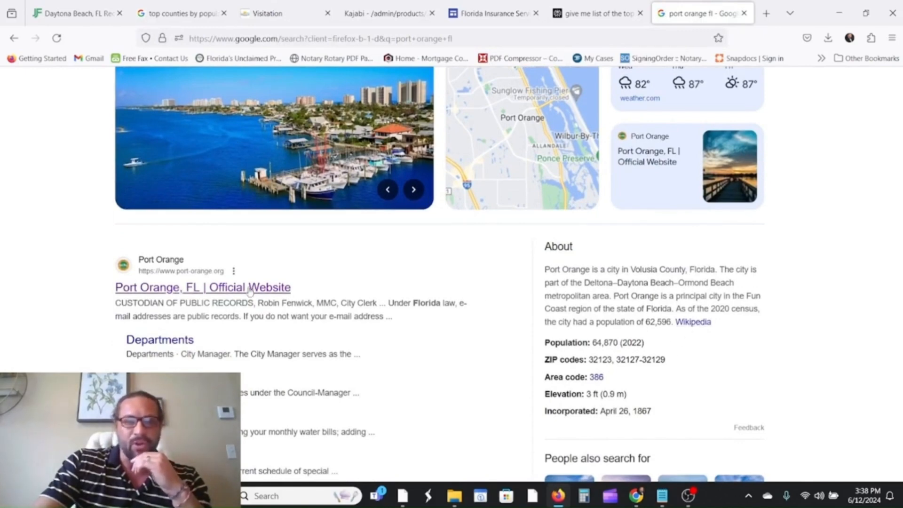
{"action": "left_click", "coordinate": [221, 292]}
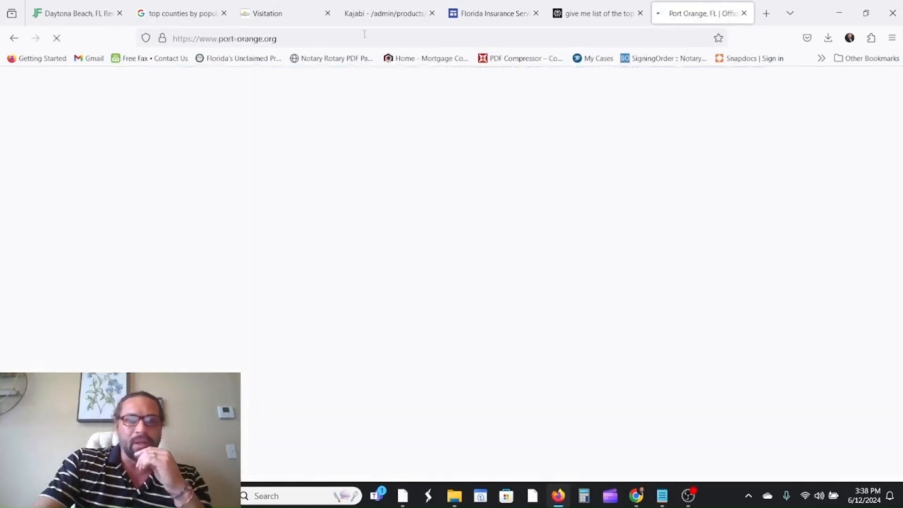
Copy the port-orange.org address and return to the Sites link field.
{"action": "left_click", "coordinate": [362, 38]}
{"action": "right_click", "coordinate": [362, 38]}
{"action": "left_click", "coordinate": [414, 107]}
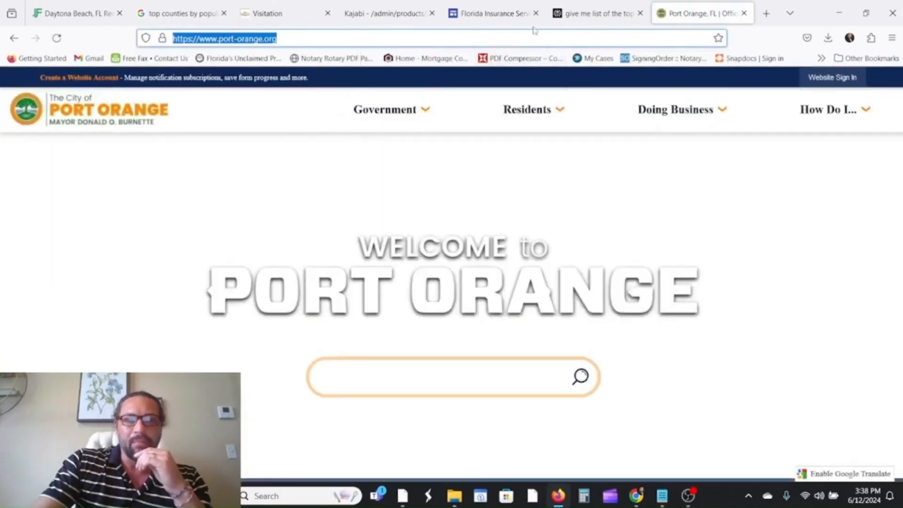
{"action": "left_click", "coordinate": [494, 13]}
{"action": "left_click", "coordinate": [404, 423]}
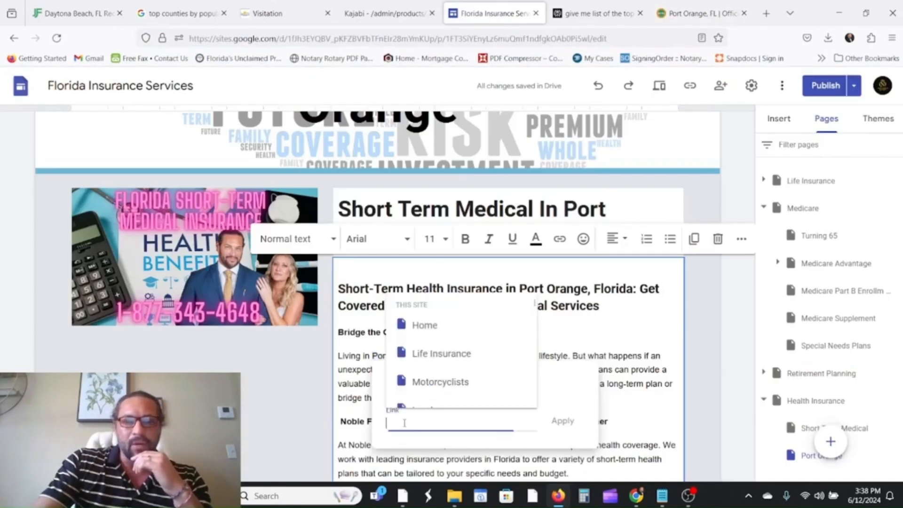
{"action": "right_click", "coordinate": [403, 424]}
Paste the city website URL and apply it as the 'Port Orange' link.
{"action": "left_click", "coordinate": [423, 329]}
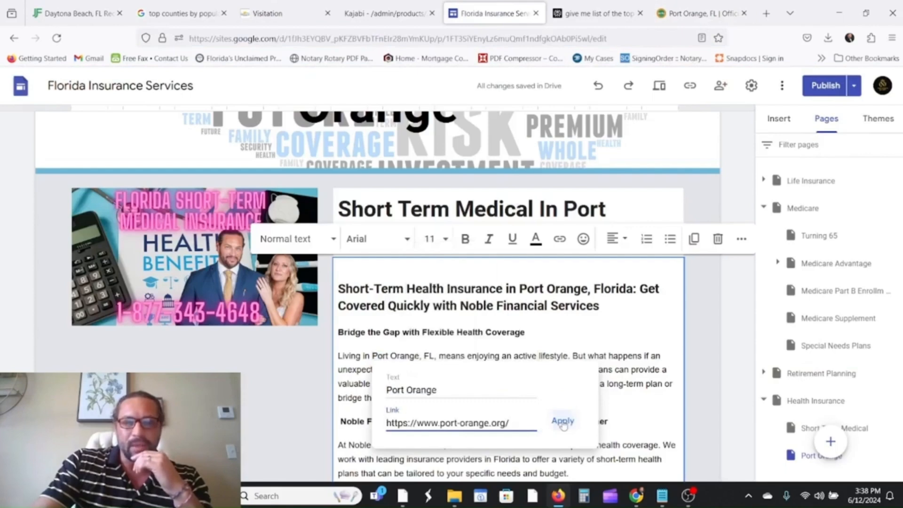
{"action": "left_click", "coordinate": [562, 420]}
{"action": "scroll", "coordinate": [558, 332], "scroll_direction": "down", "scroll_amount": 5}
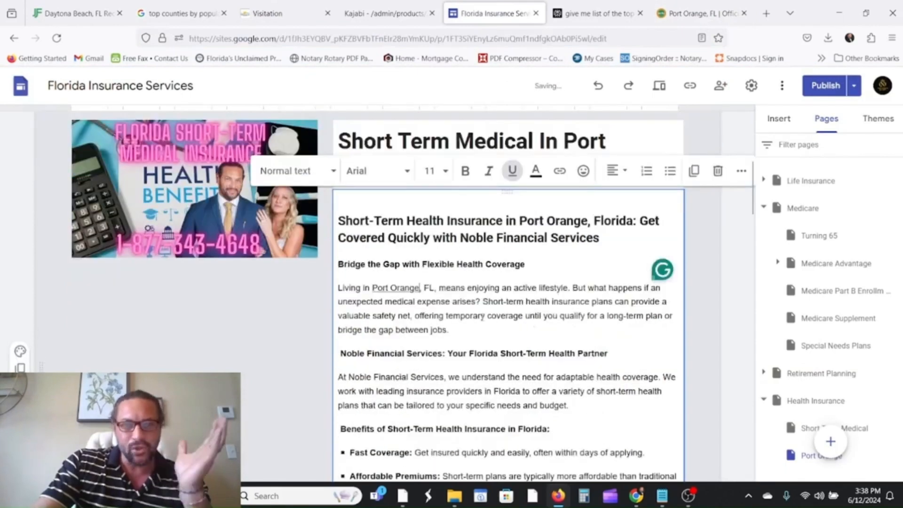
{"action": "scroll", "coordinate": [662, 133], "scroll_direction": "up", "scroll_amount": 1}
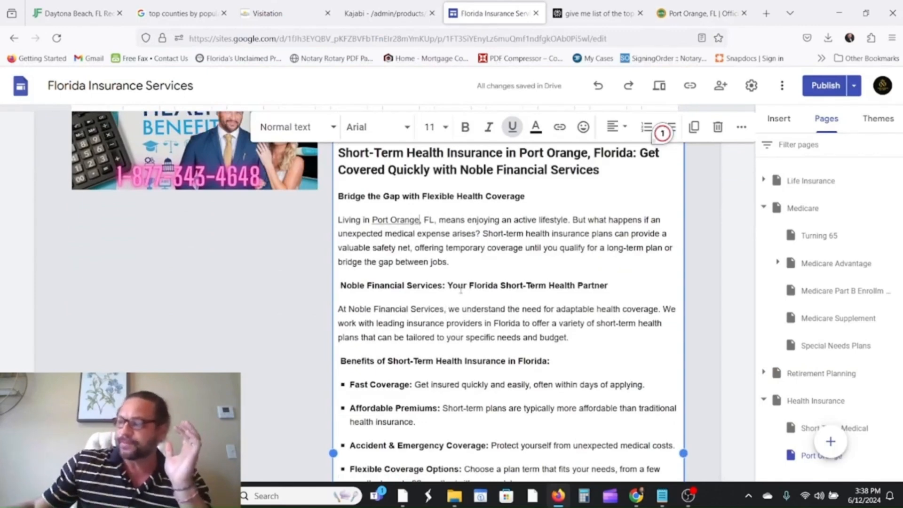
{"action": "scroll", "coordinate": [662, 133], "scroll_direction": "down", "scroll_amount": 4}
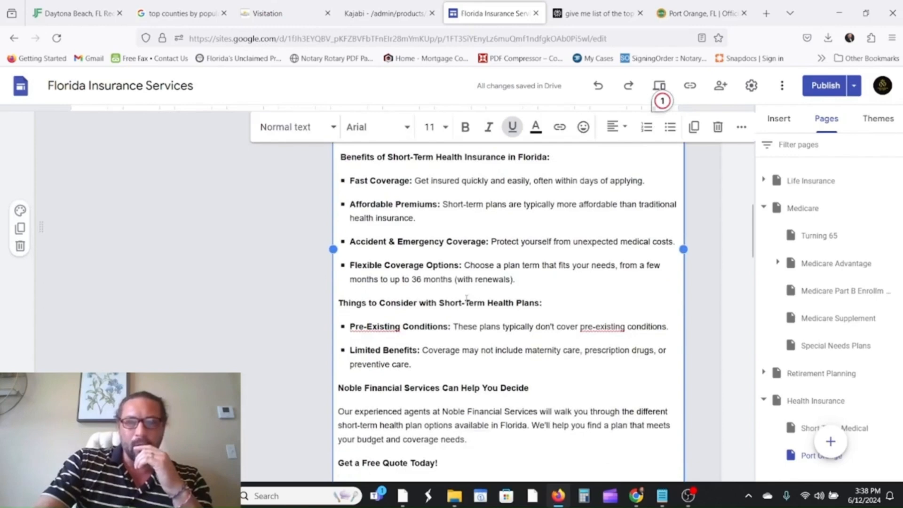
{"action": "scroll", "coordinate": [662, 100], "scroll_direction": "up", "scroll_amount": 5}
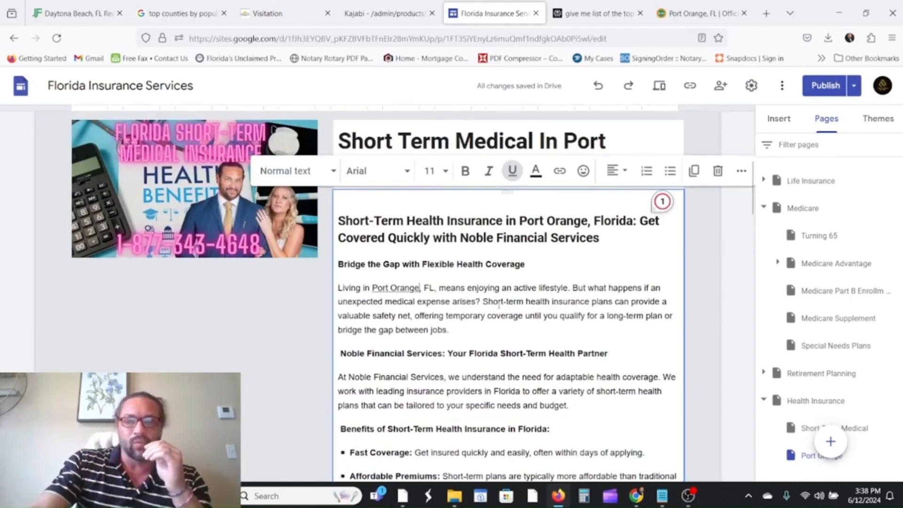
{"action": "scroll", "coordinate": [485, 324], "scroll_direction": "down", "scroll_amount": 1}
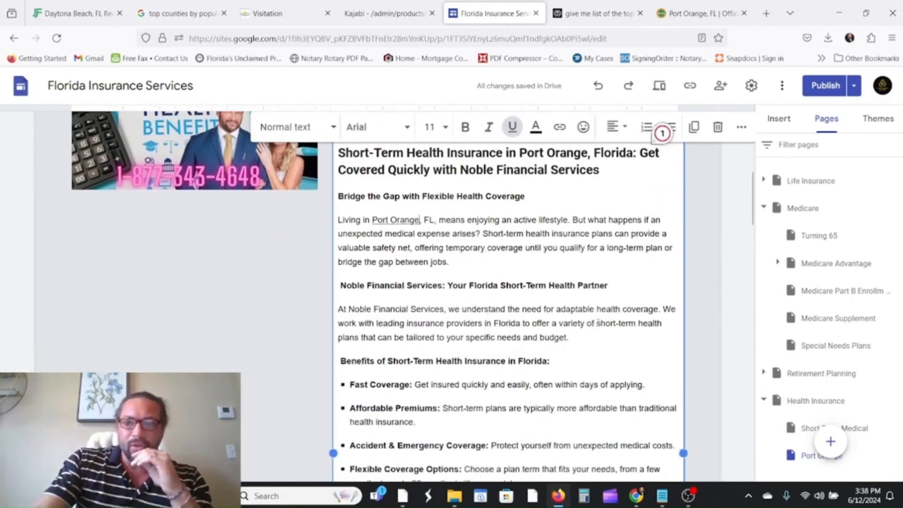
Select 'short-term health plans' and begin inserting a link on it.
{"action": "mouse_move", "coordinate": [598, 323]}
{"action": "left_mouse_down"}
{"action": "mouse_move", "coordinate": [639, 328]}
{"action": "mouse_move", "coordinate": [416, 342]}
{"action": "left_mouse_up"}
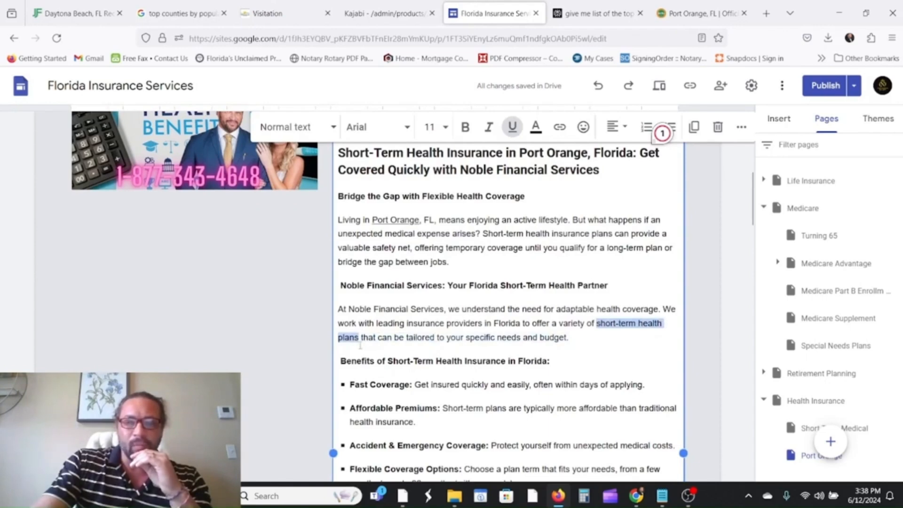
{"action": "left_click", "coordinate": [560, 127]}
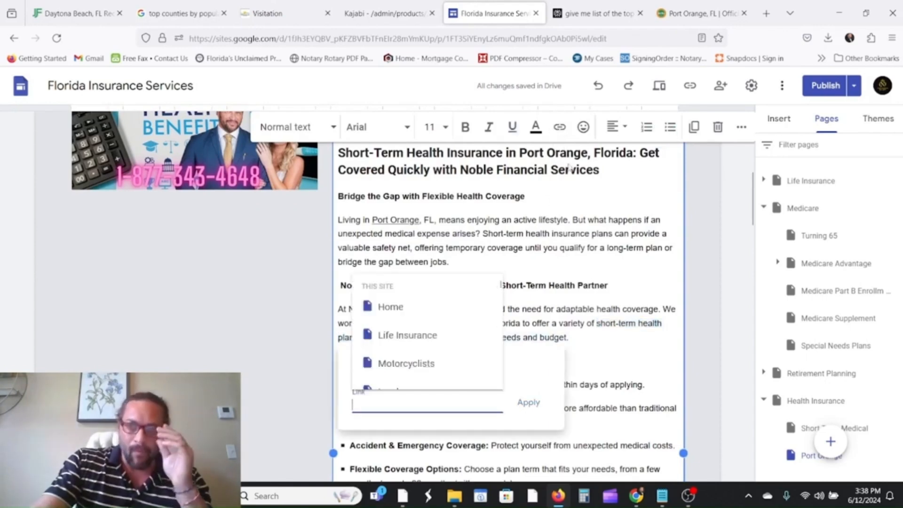
{"action": "left_click", "coordinate": [766, 13]}
Search 'short term health insurance' and open healthinsurance.org's Florida short-term page.
{"action": "left_click", "coordinate": [490, 42]}
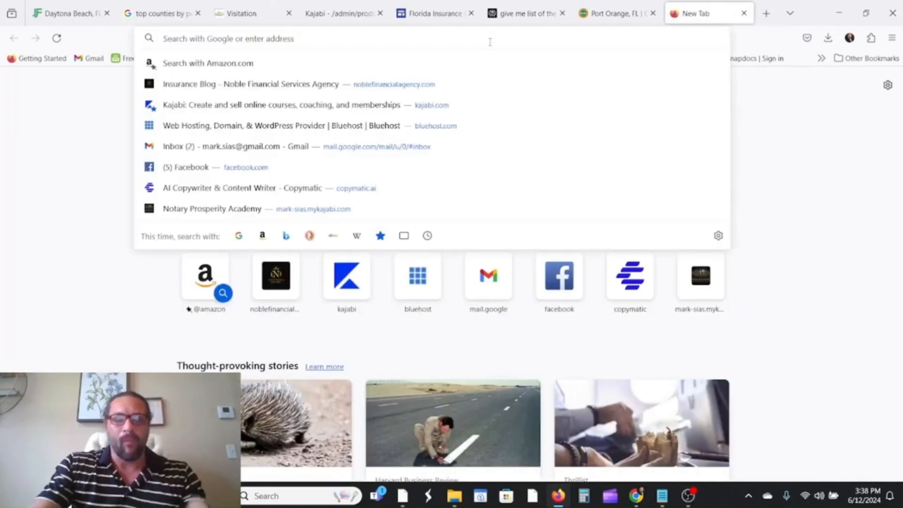
{"action": "type", "text": "n"}
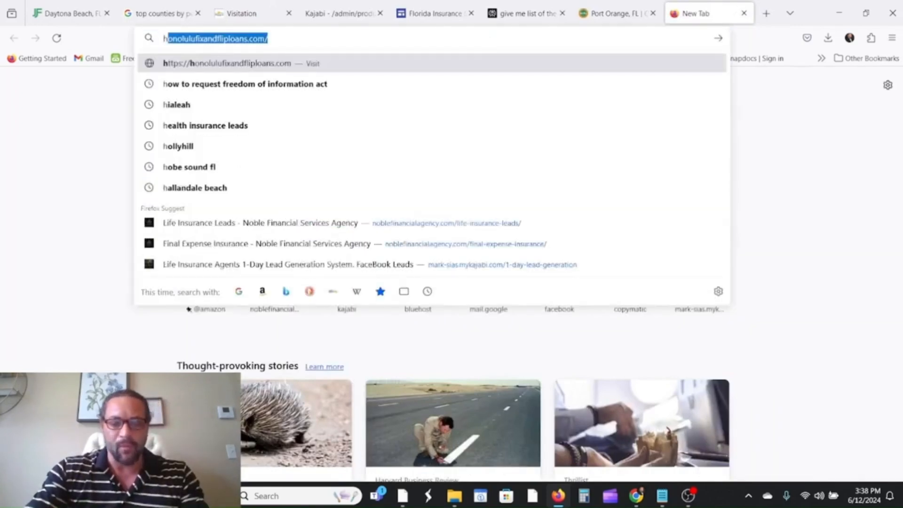
{"action": "key", "text": "BackSpace"}
{"action": "key", "text": "BackSpace"}
{"action": "type", "text": "short term"}
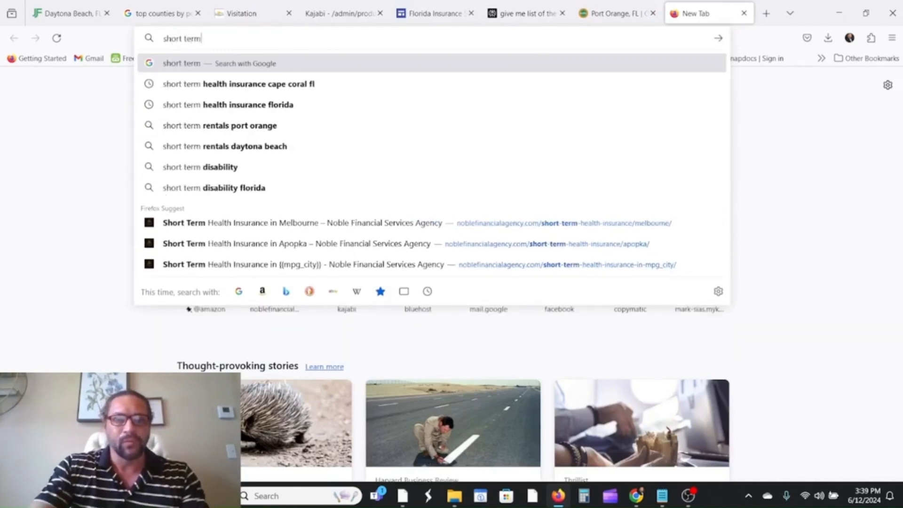
{"action": "type", "text": " health"}
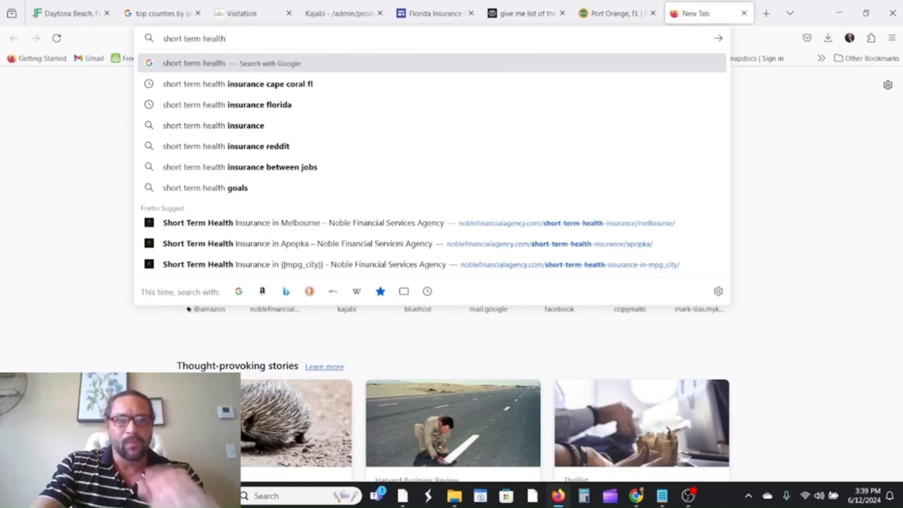
{"action": "left_click", "coordinate": [256, 126]}
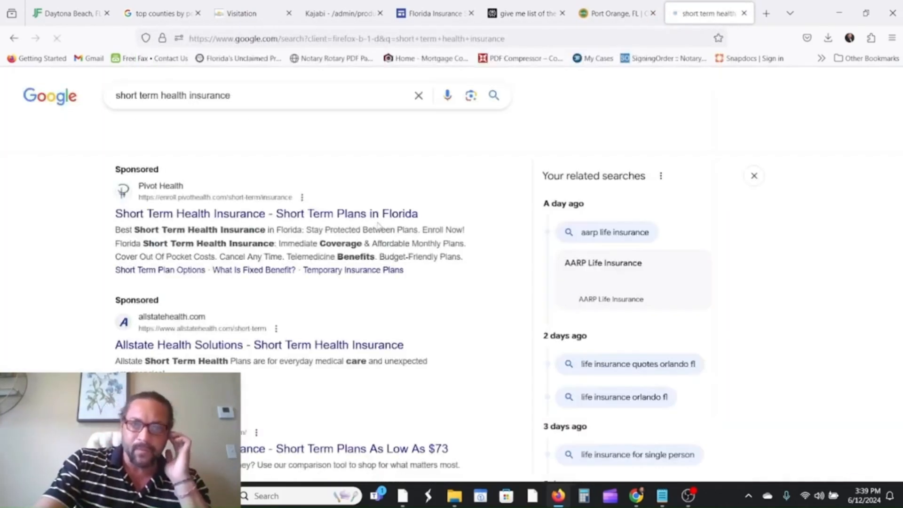
{"action": "scroll", "coordinate": [155, 150], "scroll_direction": "down", "scroll_amount": 2}
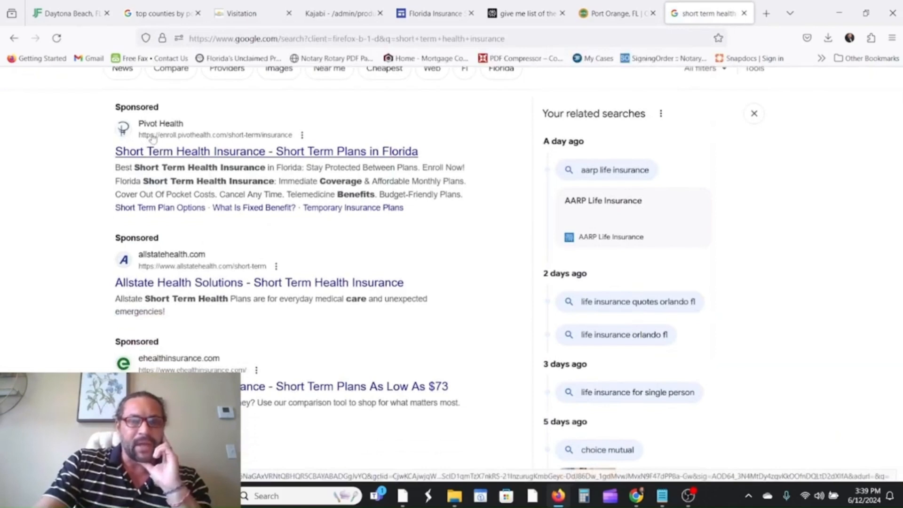
{"action": "scroll", "coordinate": [188, 216], "scroll_direction": "down", "scroll_amount": 2}
{"action": "scroll", "coordinate": [191, 226], "scroll_direction": "down", "scroll_amount": 2}
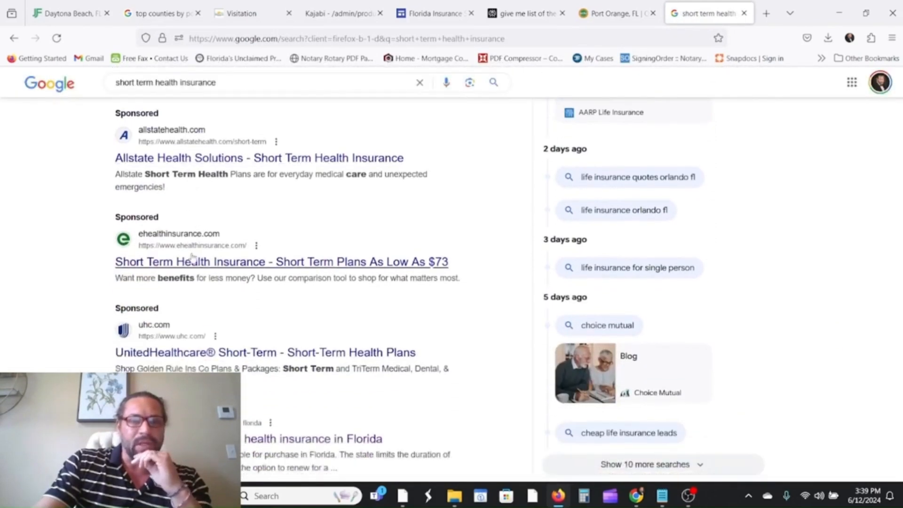
{"action": "scroll", "coordinate": [190, 254], "scroll_direction": "down", "scroll_amount": 5}
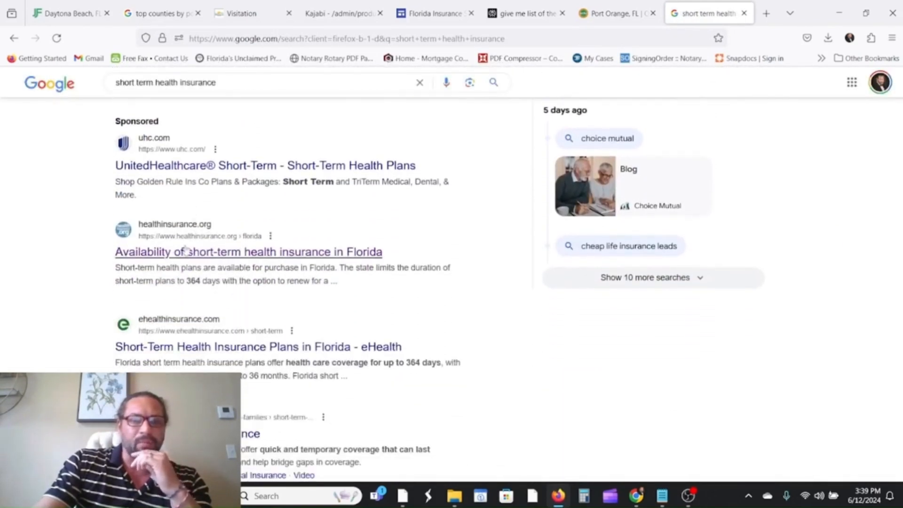
{"action": "left_click", "coordinate": [222, 254]}
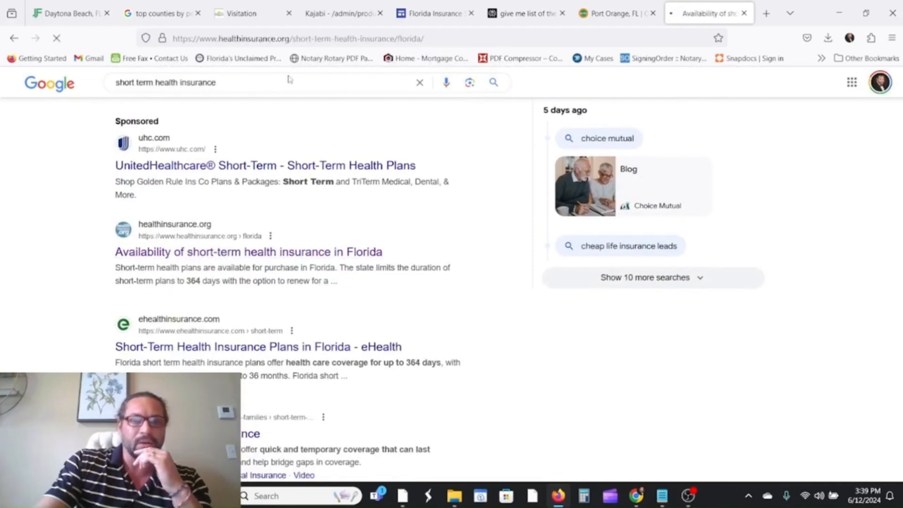
Copy the healthinsurance.org URL and apply it as the 'short-term health plans' link.
{"action": "left_click", "coordinate": [463, 39]}
{"action": "right_click", "coordinate": [466, 40]}
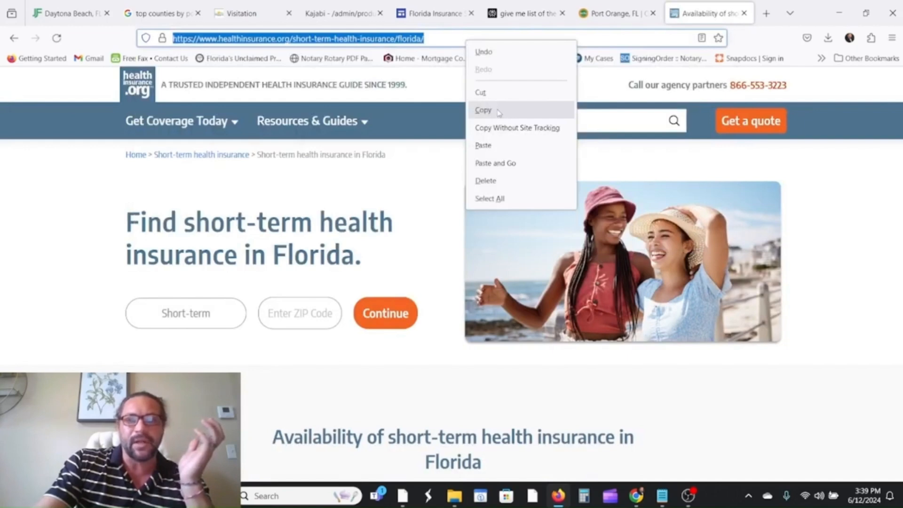
{"action": "left_click", "coordinate": [482, 111]}
{"action": "left_click", "coordinate": [449, 13]}
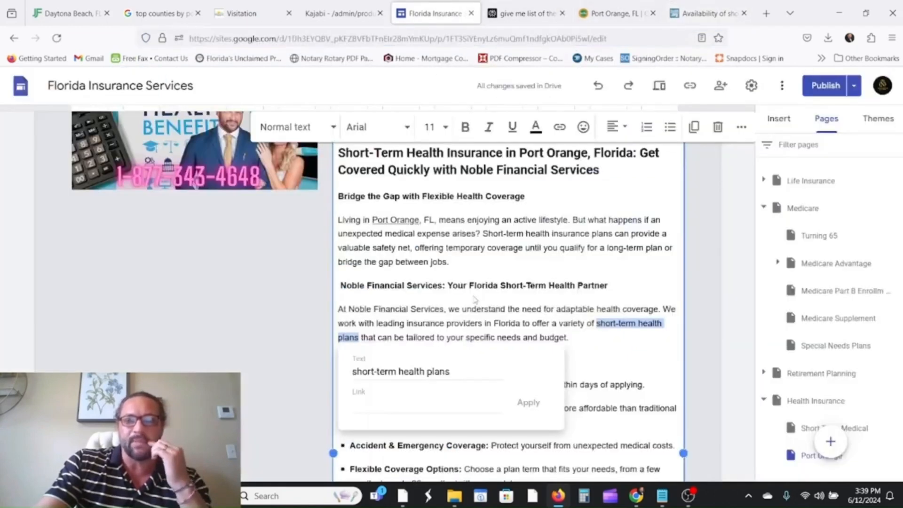
{"action": "right_click", "coordinate": [383, 399]}
{"action": "left_click", "coordinate": [415, 309]}
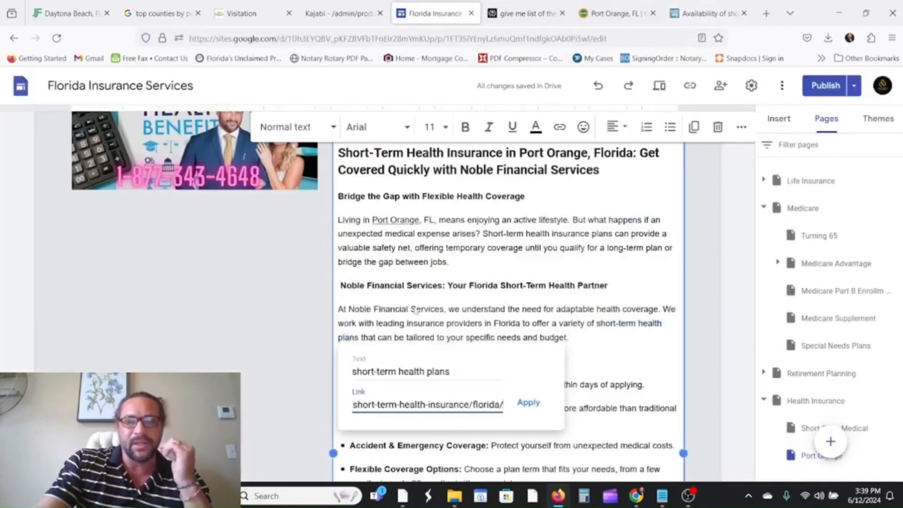
{"action": "left_click", "coordinate": [535, 409]}
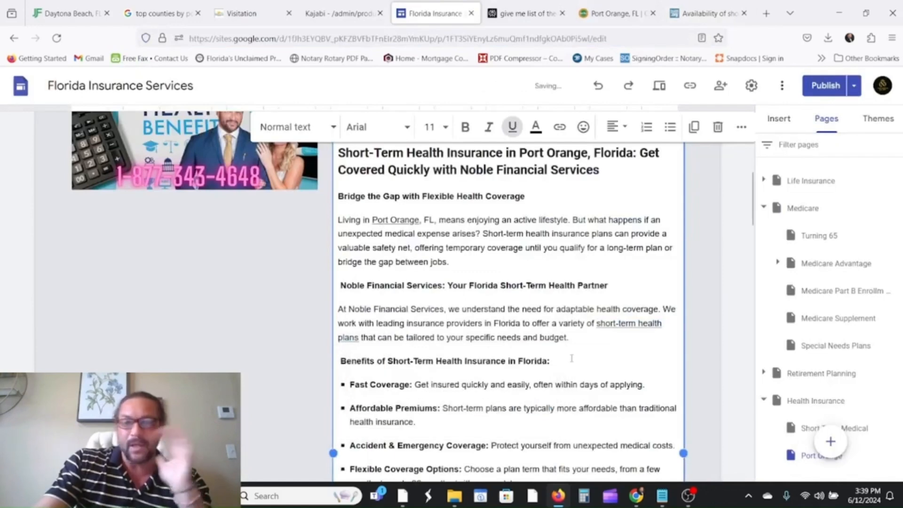
{"action": "scroll", "coordinate": [588, 296], "scroll_direction": "down", "scroll_amount": 7}
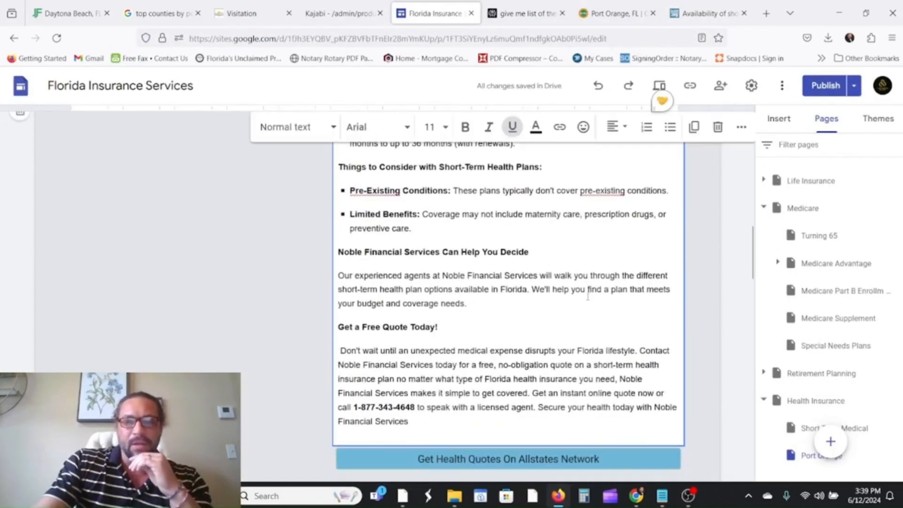
{"action": "scroll", "coordinate": [588, 296], "scroll_direction": "down", "scroll_amount": 4}
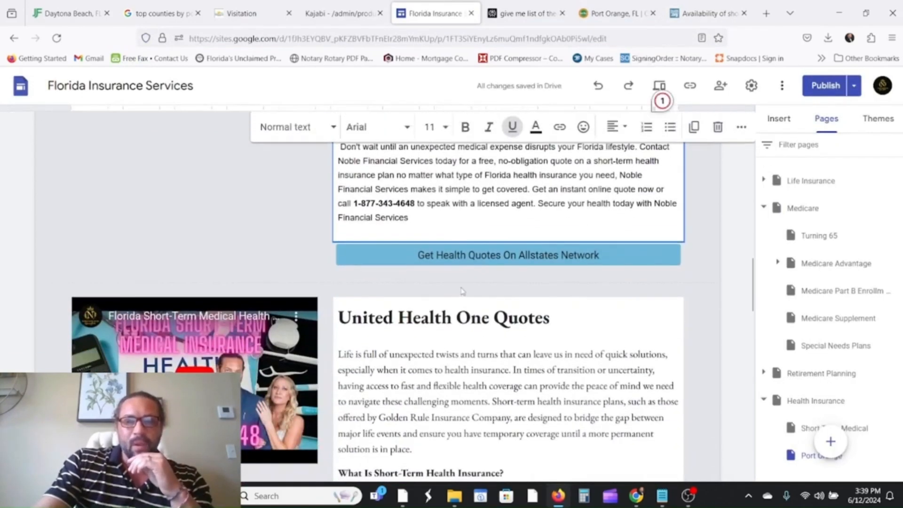
Insert a map of Port Orange, FL onto the page.
{"action": "scroll", "coordinate": [462, 291], "scroll_direction": "down", "scroll_amount": 7}
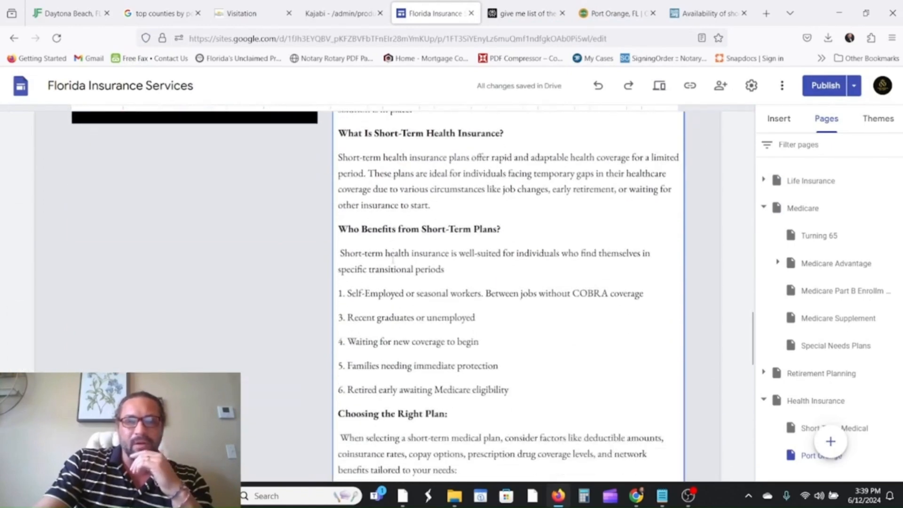
{"action": "scroll", "coordinate": [392, 258], "scroll_direction": "down", "scroll_amount": 16}
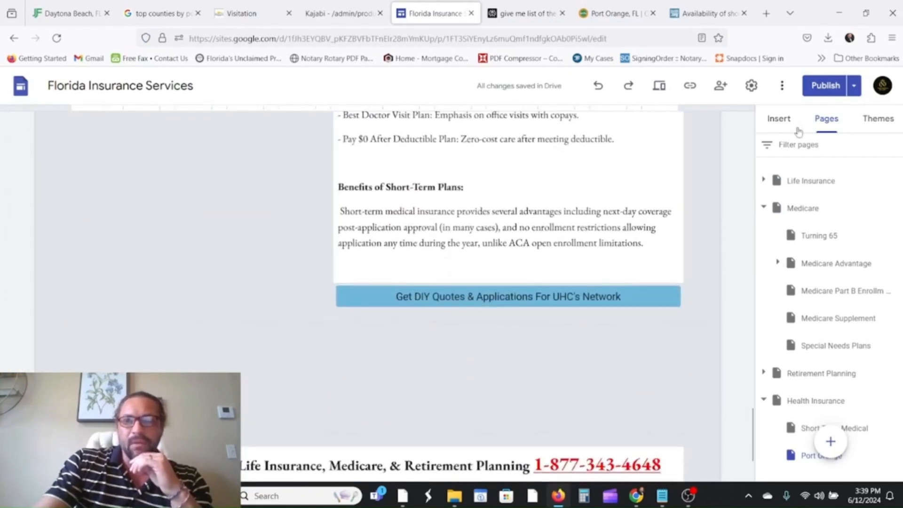
{"action": "left_click", "coordinate": [780, 123]}
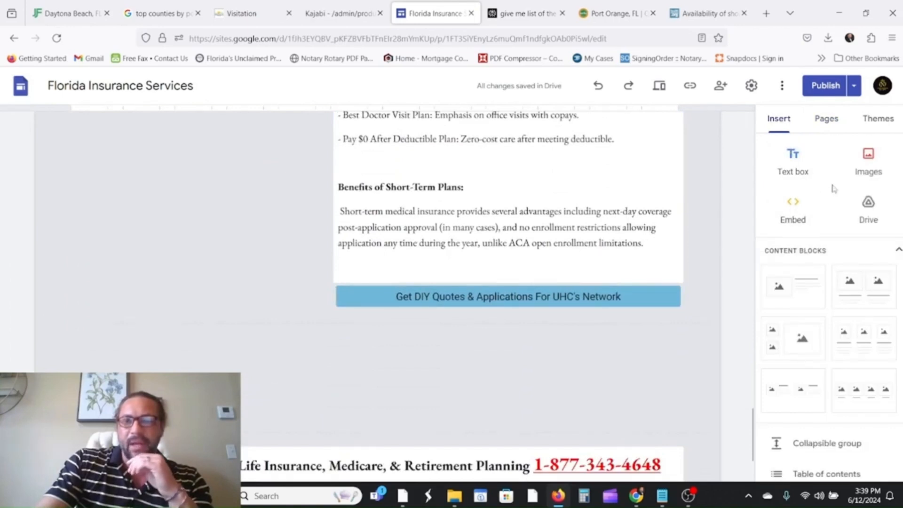
{"action": "scroll", "coordinate": [836, 301], "scroll_direction": "down", "scroll_amount": 8}
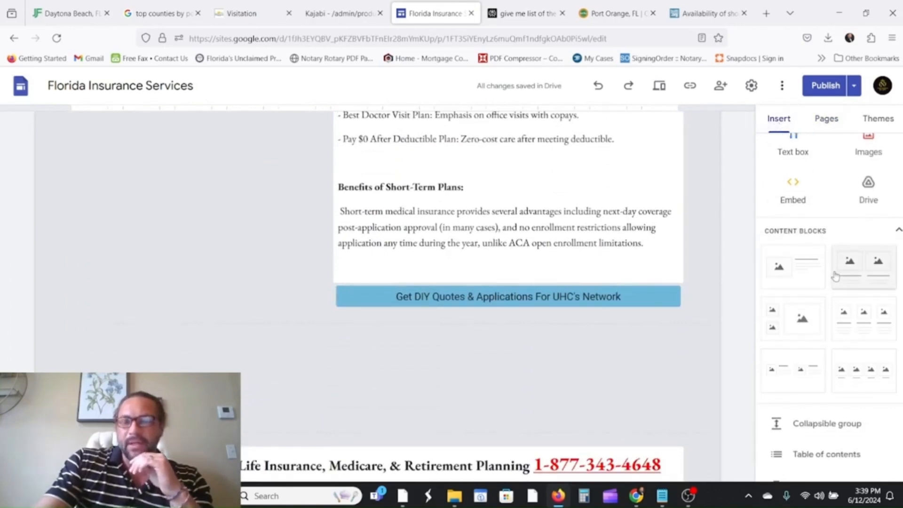
{"action": "scroll", "coordinate": [836, 318], "scroll_direction": "down", "scroll_amount": 1}
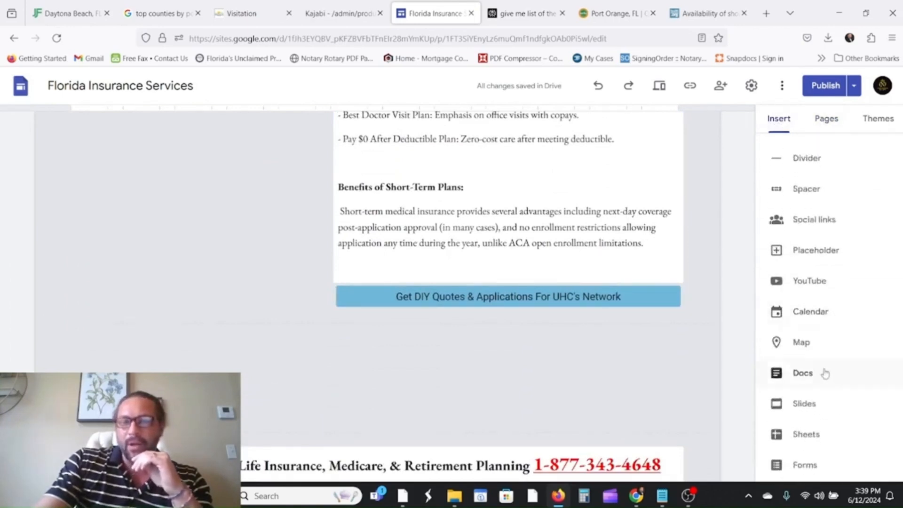
{"action": "left_click", "coordinate": [801, 343]}
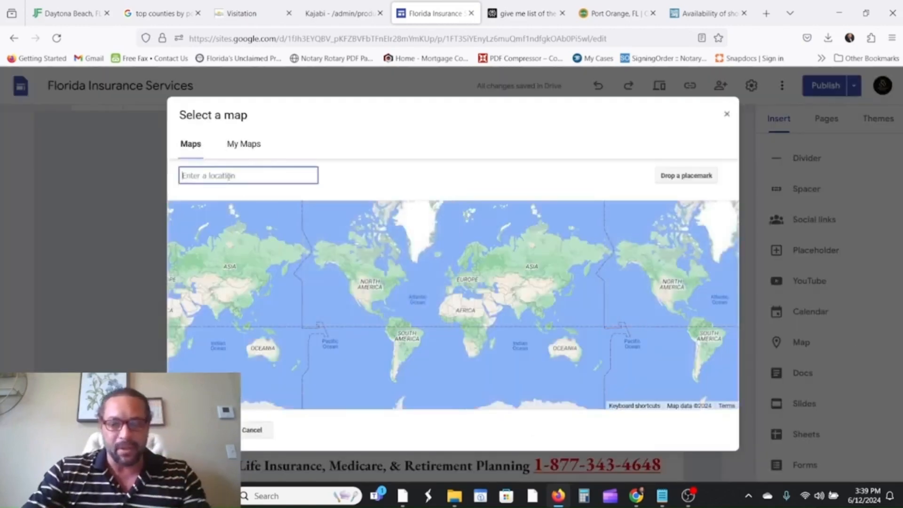
{"action": "type", "text": "port orange"}
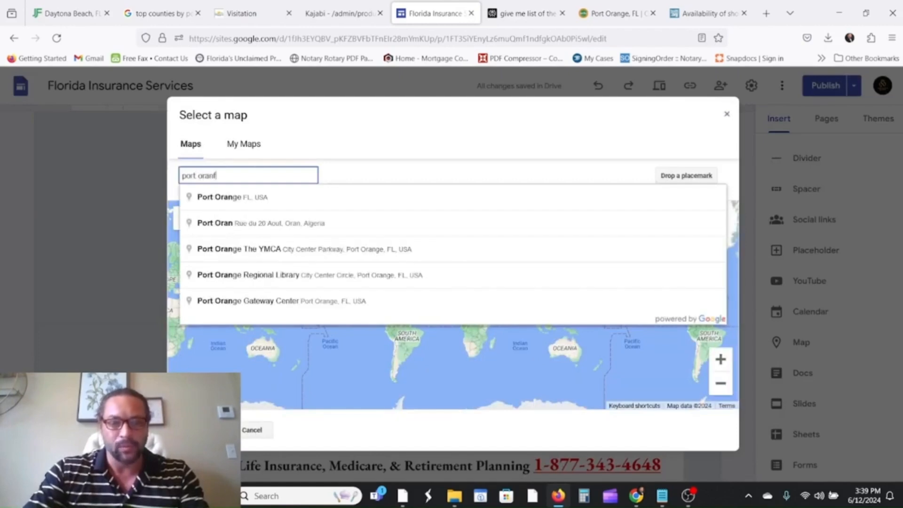
{"action": "left_click", "coordinate": [258, 200]}
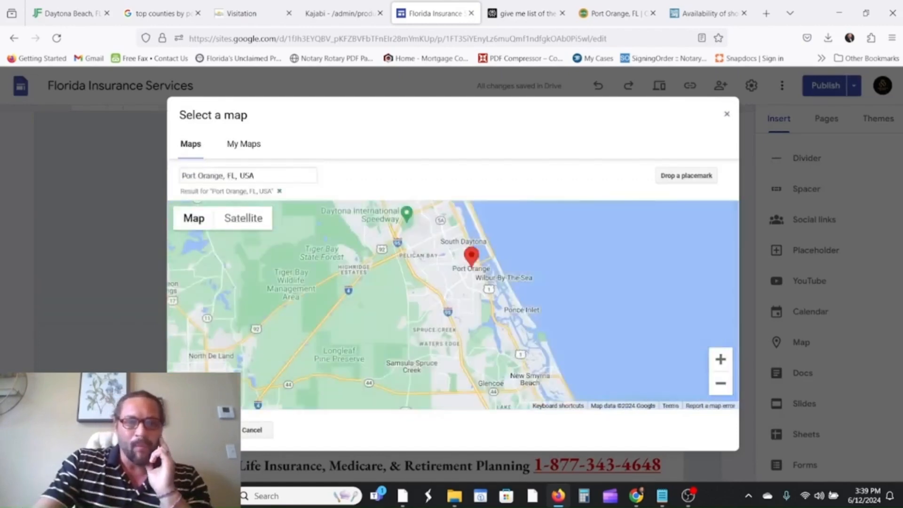
{"action": "left_click", "coordinate": [202, 429]}
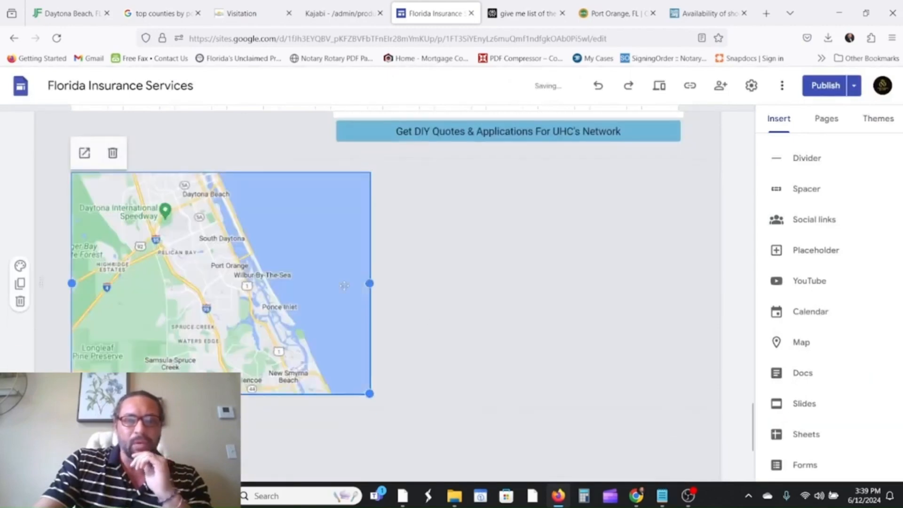
Drag the map block into place directly under the UHC quotes button.
{"action": "left_click_drag", "start_coordinate": [263, 276], "coordinate": [397, 266]}
{"action": "scroll", "coordinate": [490, 306], "scroll_direction": "up", "scroll_amount": 10}
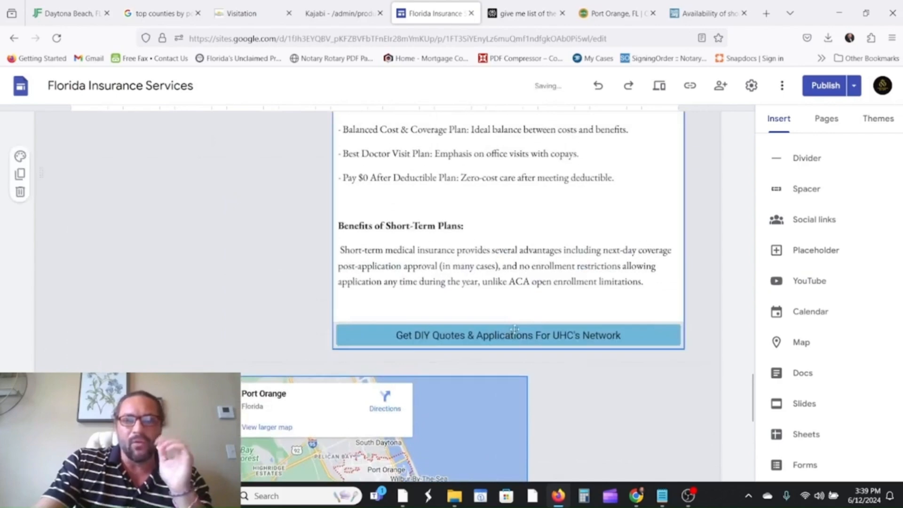
{"action": "scroll", "coordinate": [453, 296], "scroll_direction": "down", "scroll_amount": 10}
{"action": "left_click_drag", "start_coordinate": [452, 294], "coordinate": [348, 296]}
{"action": "scroll", "coordinate": [540, 350], "scroll_direction": "up", "scroll_amount": 12}
{"action": "scroll", "coordinate": [539, 349], "scroll_direction": "up", "scroll_amount": 20}
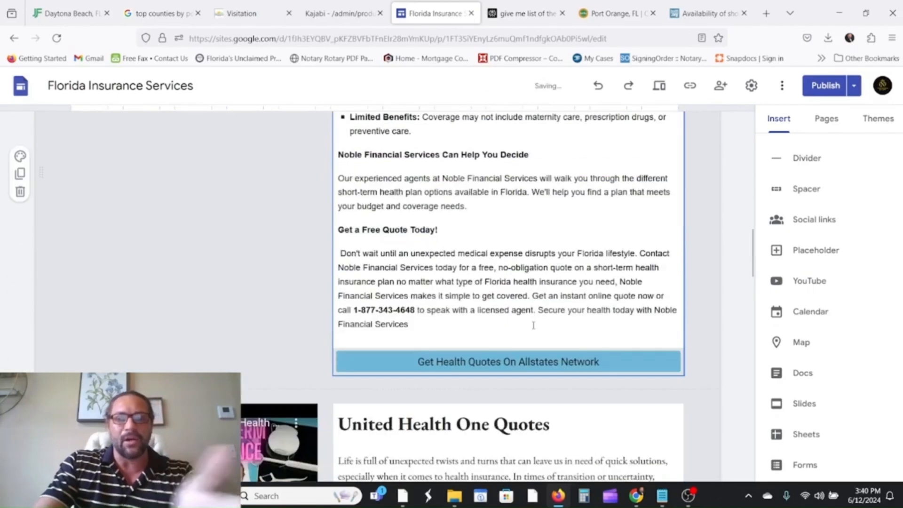
{"action": "scroll", "coordinate": [545, 344], "scroll_direction": "down", "scroll_amount": 15}
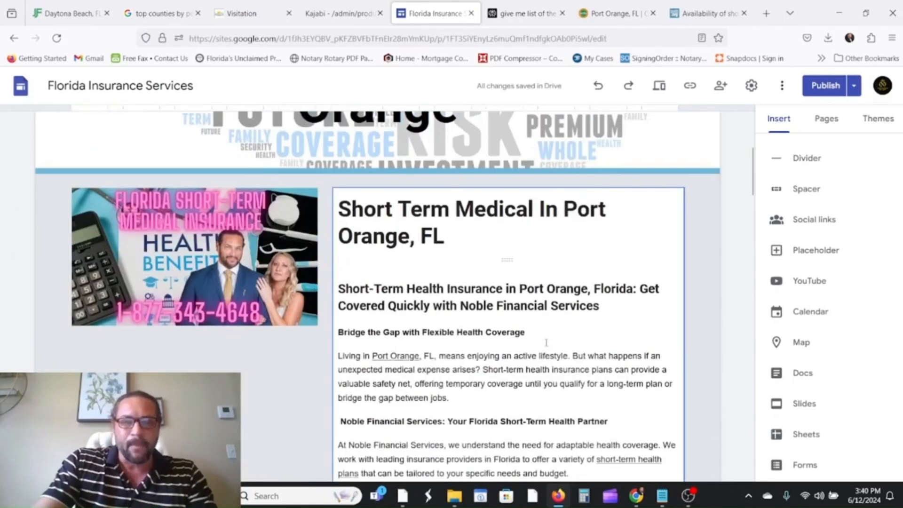
{"action": "scroll", "coordinate": [548, 345], "scroll_direction": "down", "scroll_amount": 15}
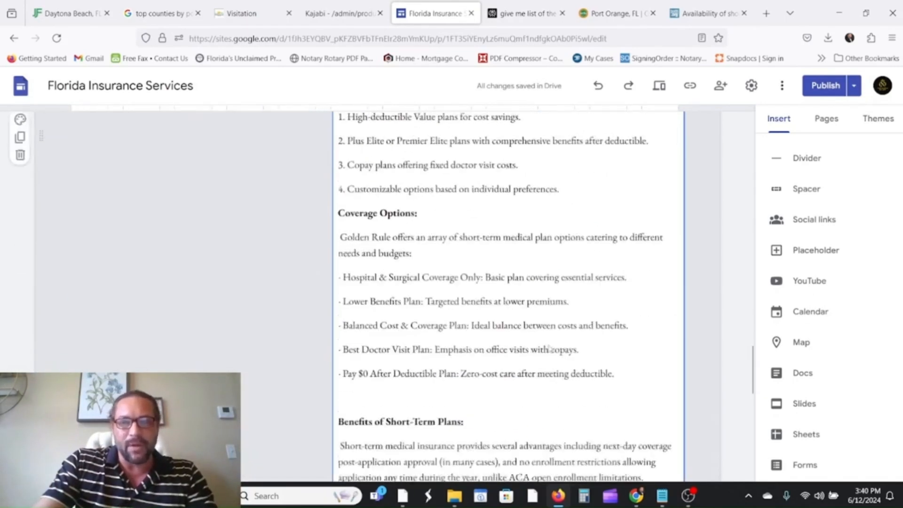
{"action": "left_click_drag", "start_coordinate": [350, 310], "coordinate": [500, 294]}
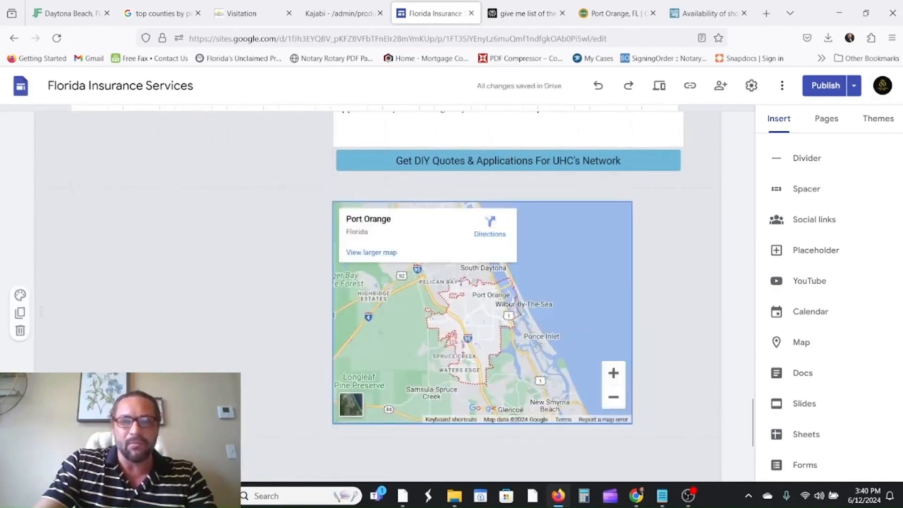
{"action": "left_click_drag", "start_coordinate": [551, 349], "coordinate": [550, 359]}
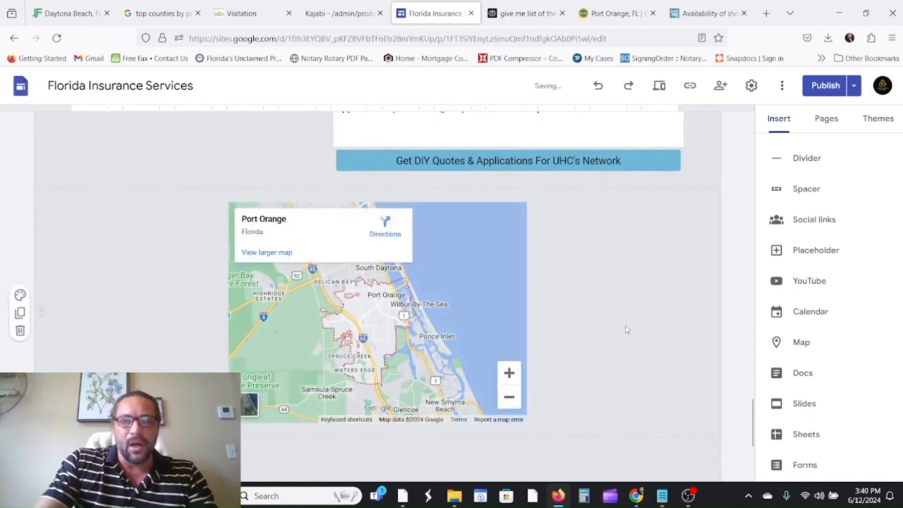
{"action": "left_click", "coordinate": [822, 88]}
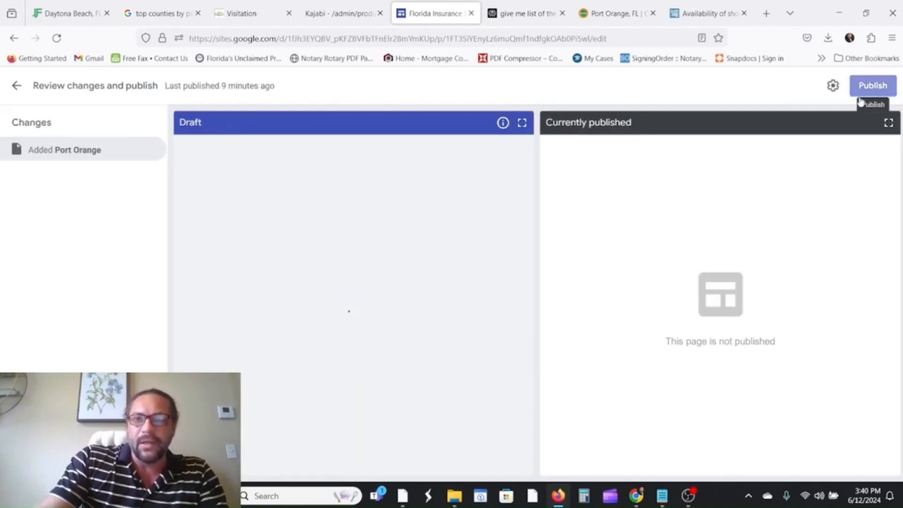
Confirm the site publish, then show the Pages list in the side panel.
{"action": "left_click", "coordinate": [870, 90]}
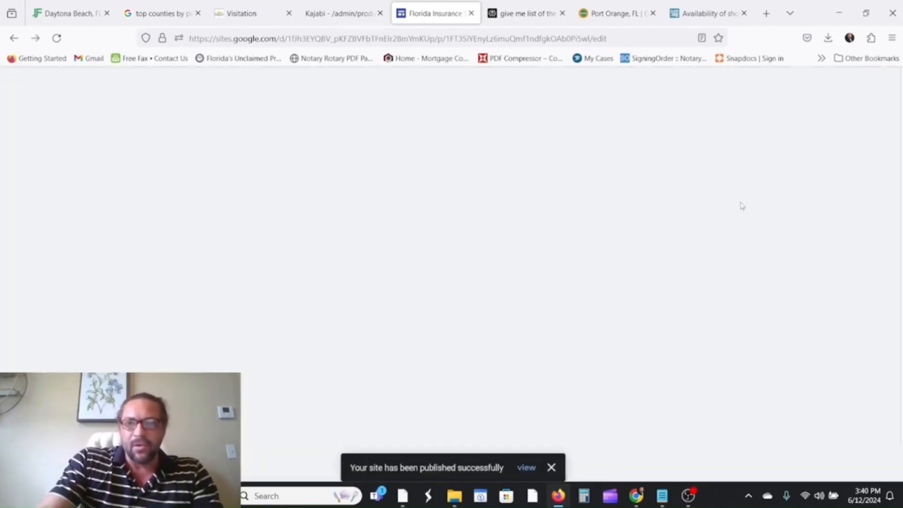
{"action": "left_click", "coordinate": [826, 118]}
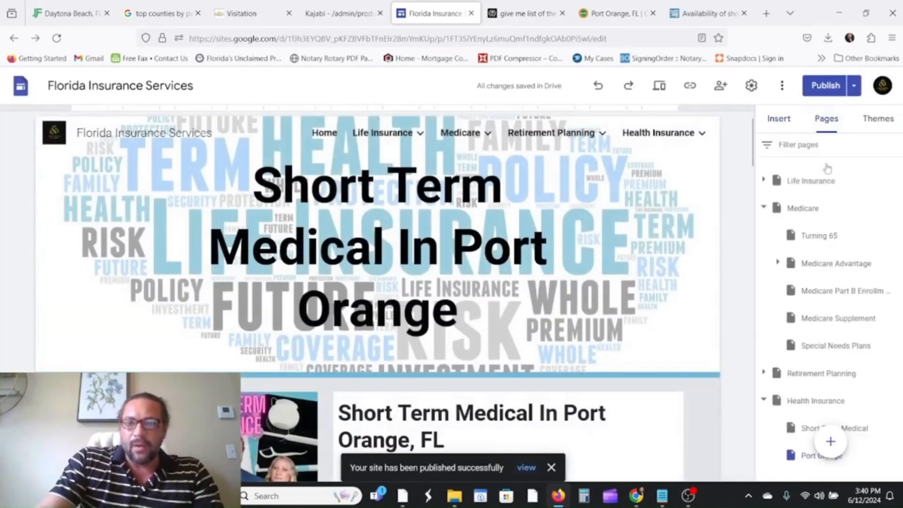
{"action": "scroll", "coordinate": [860, 347], "scroll_direction": "down", "scroll_amount": 2}
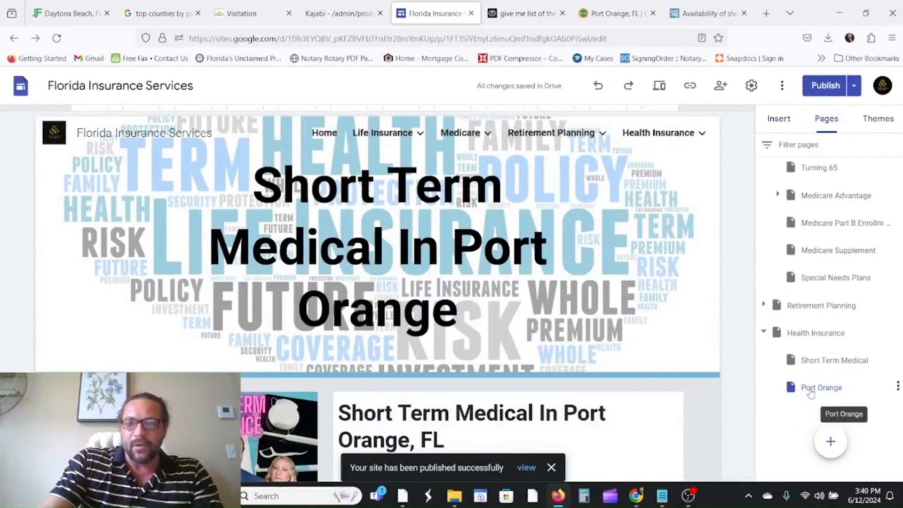
Nest the Port Orange page under Short Term Medical in the Pages tree.
{"action": "left_click_drag", "start_coordinate": [812, 387], "coordinate": [808, 391]}
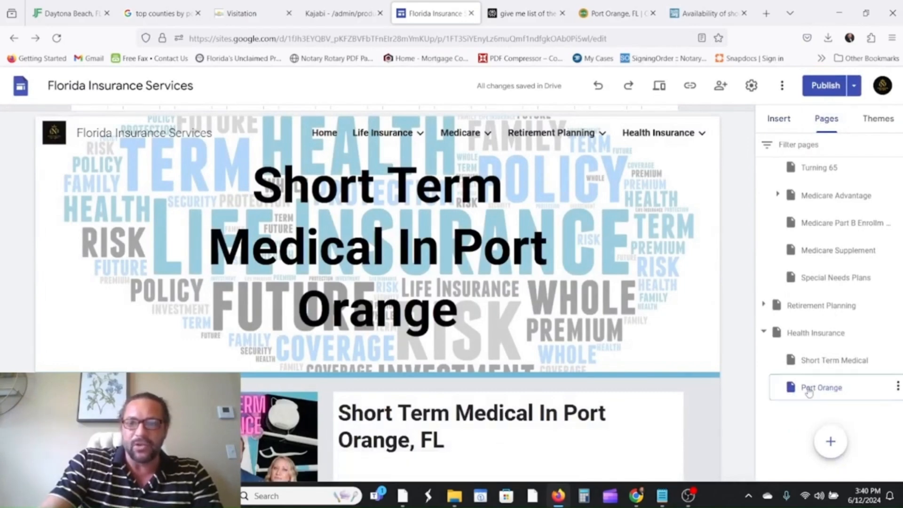
{"action": "left_click", "coordinate": [807, 367]}
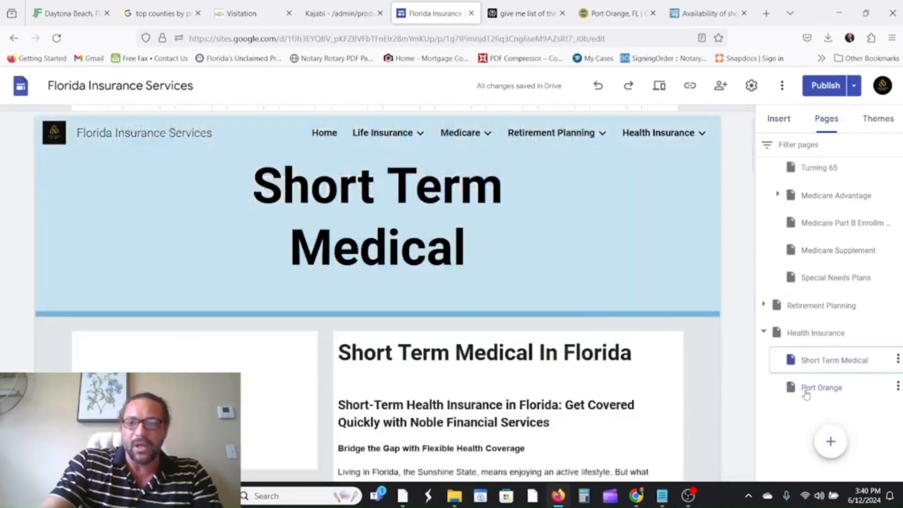
{"action": "left_click", "coordinate": [805, 386]}
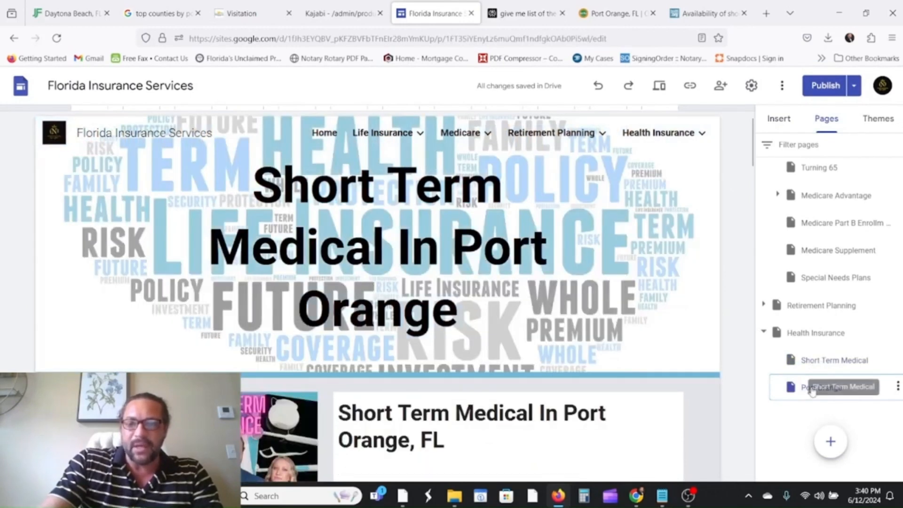
{"action": "left_click_drag", "start_coordinate": [812, 379], "coordinate": [821, 375]}
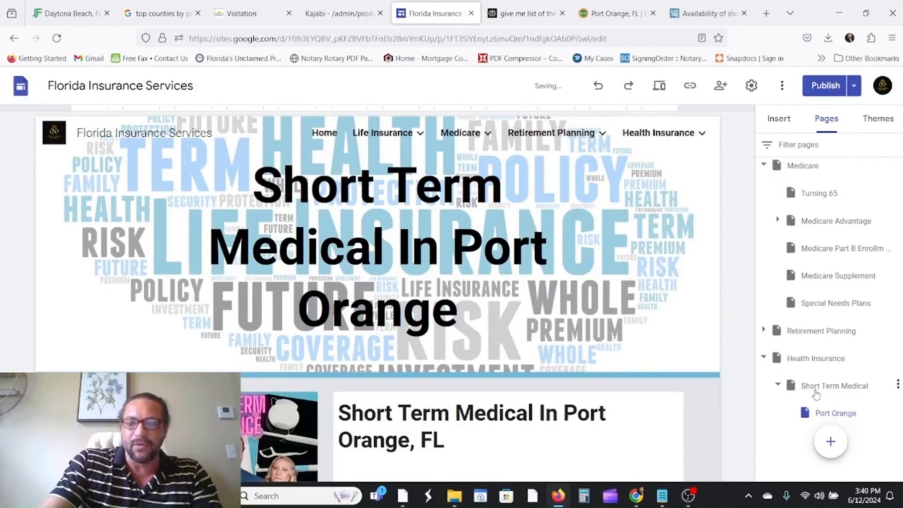
{"action": "scroll", "coordinate": [817, 390], "scroll_direction": "down", "scroll_amount": 1}
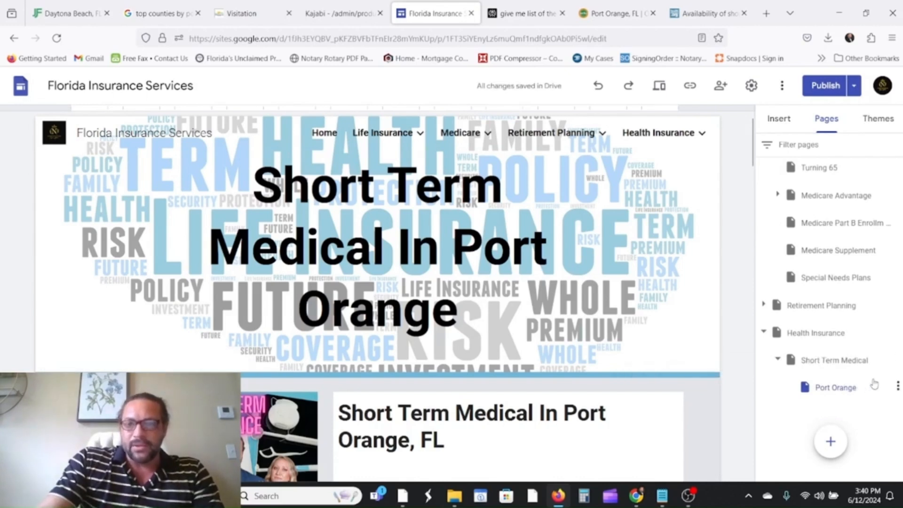
Hide the Port Orange page from the site navigation.
{"action": "left_click", "coordinate": [897, 390]}
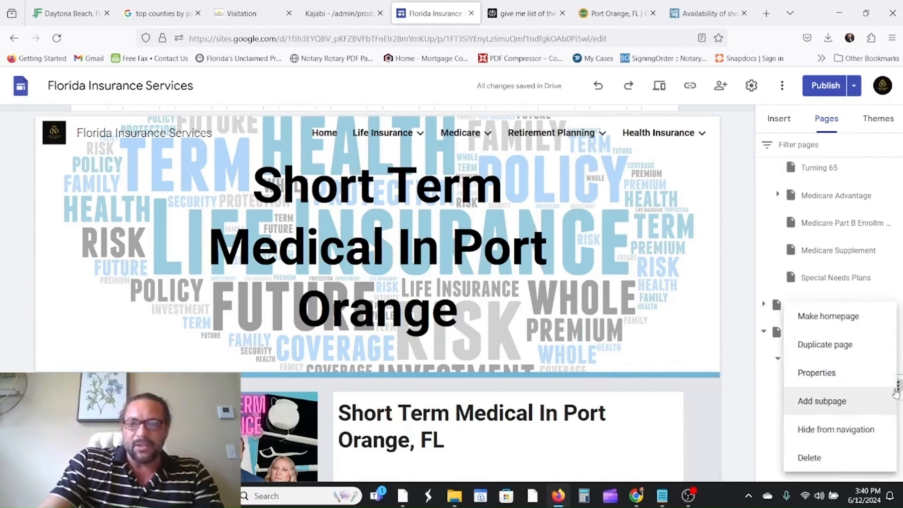
{"action": "left_click", "coordinate": [762, 382]}
{"action": "left_click", "coordinate": [897, 389]}
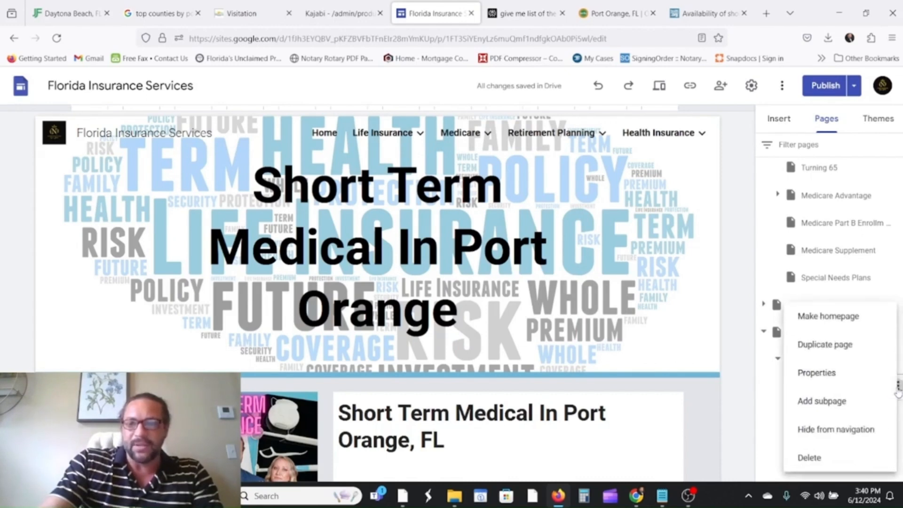
{"action": "left_click", "coordinate": [842, 430]}
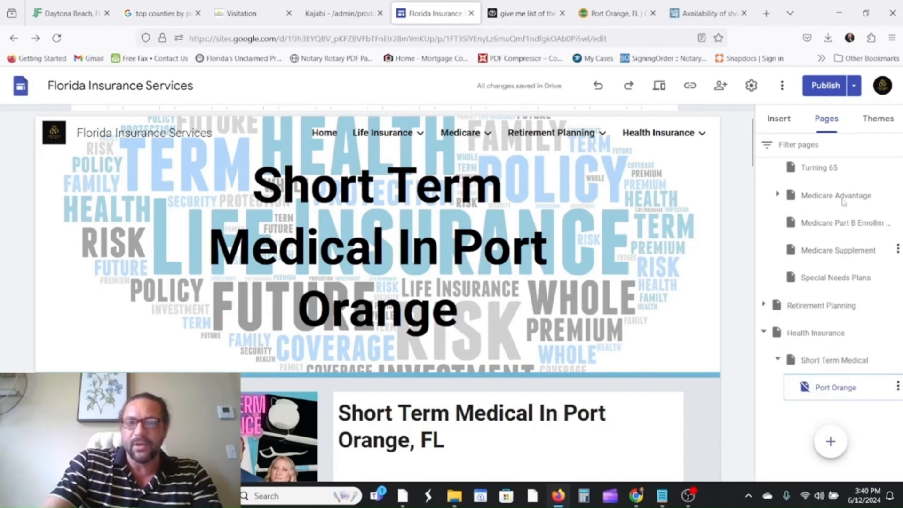
Republish the site with the navigation change.
{"action": "left_click", "coordinate": [818, 89]}
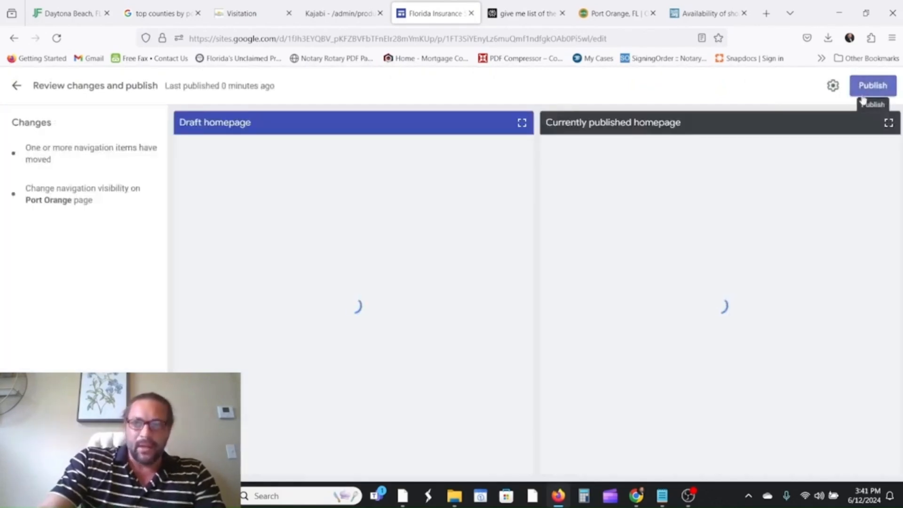
{"action": "left_click", "coordinate": [872, 86]}
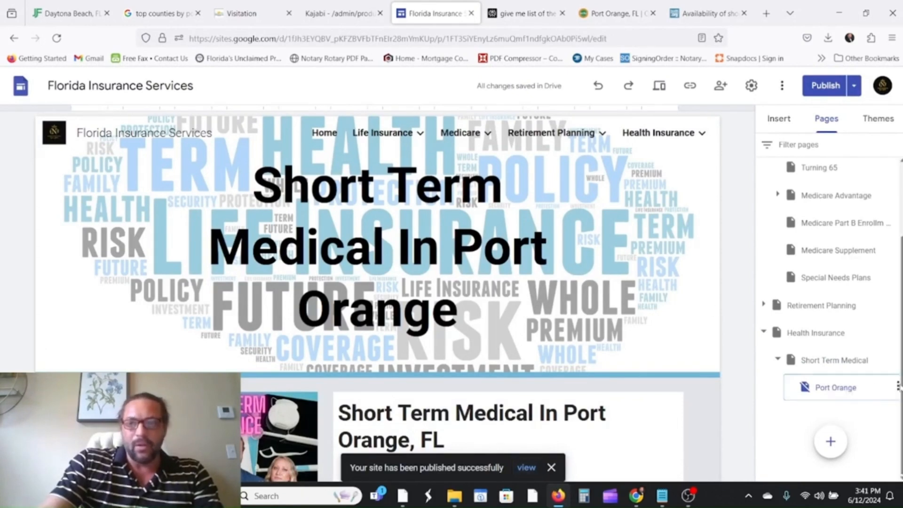
{"action": "left_click", "coordinate": [897, 386]}
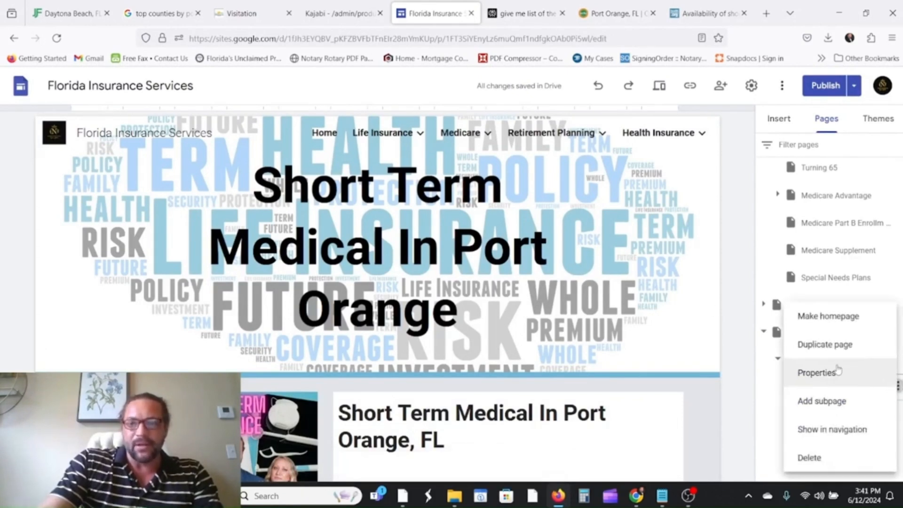
Duplicate the Port Orange page and name the copy 'Port St. Lucie'.
{"action": "left_click", "coordinate": [831, 347]}
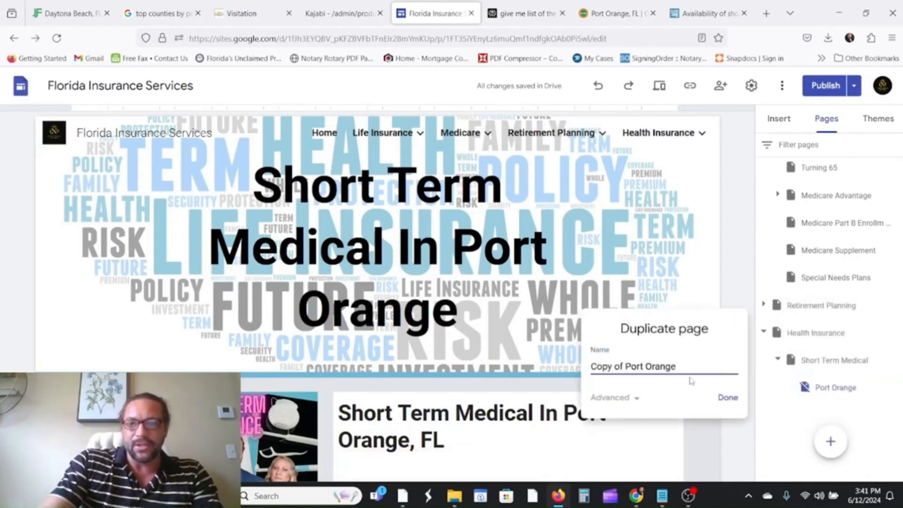
{"action": "left_click_drag", "start_coordinate": [620, 368], "coordinate": [588, 366]}
{"action": "key", "text": "BackSpace"}
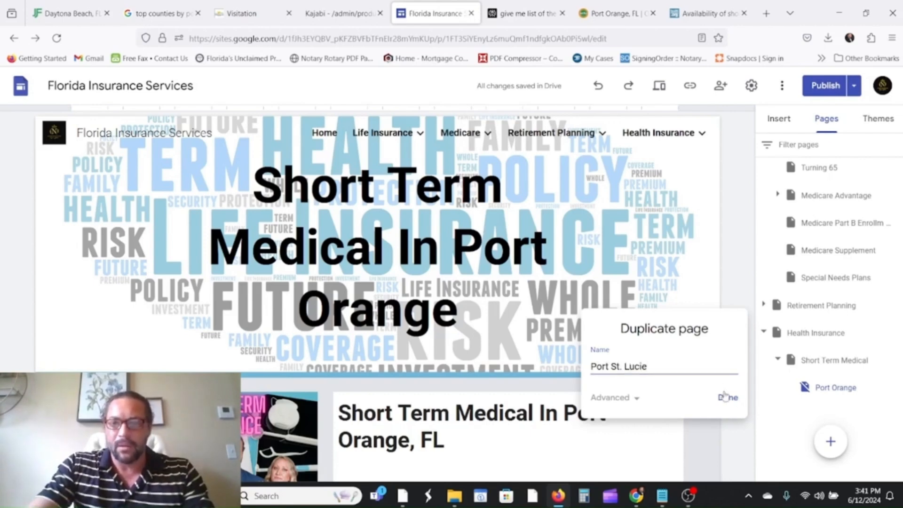
{"action": "left_click", "coordinate": [739, 400]}
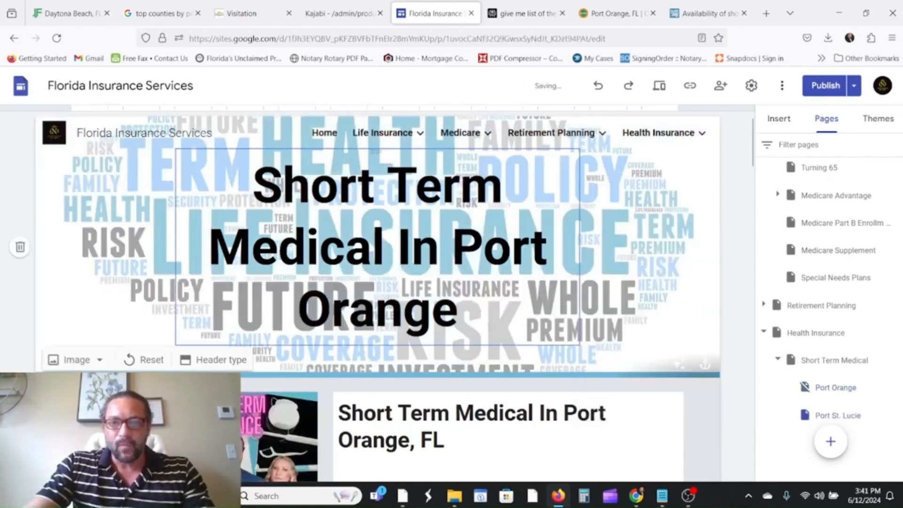
Change 'Orange' to 'St. Lucie' in the header title, heading and subheading.
{"action": "left_click", "coordinate": [463, 316]}
{"action": "key", "text": "BackSpace"}
{"action": "key", "text": "BackSpace"}
{"action": "key", "text": "BackSpace"}
{"action": "key", "text": "BackSpace"}
{"action": "key", "text": "BackSpace"}
{"action": "key", "text": "BackSpace"}
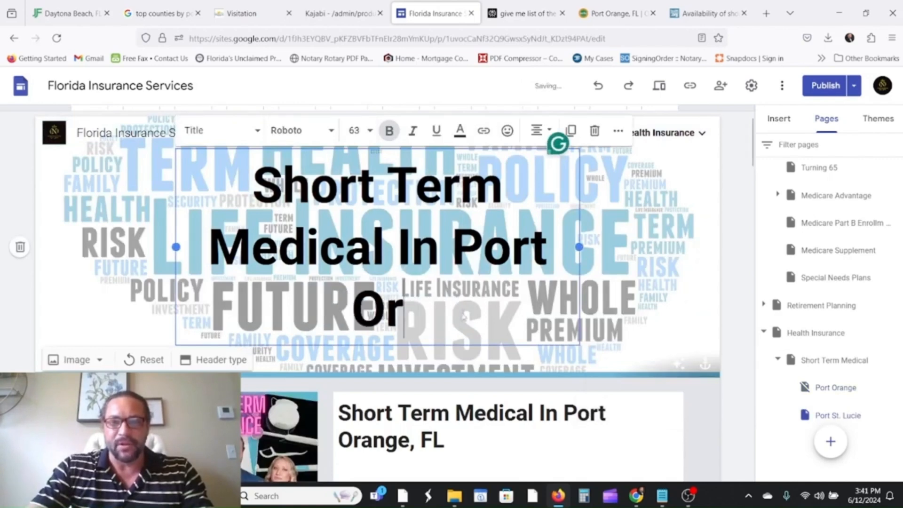
{"action": "type", "text": "S"}
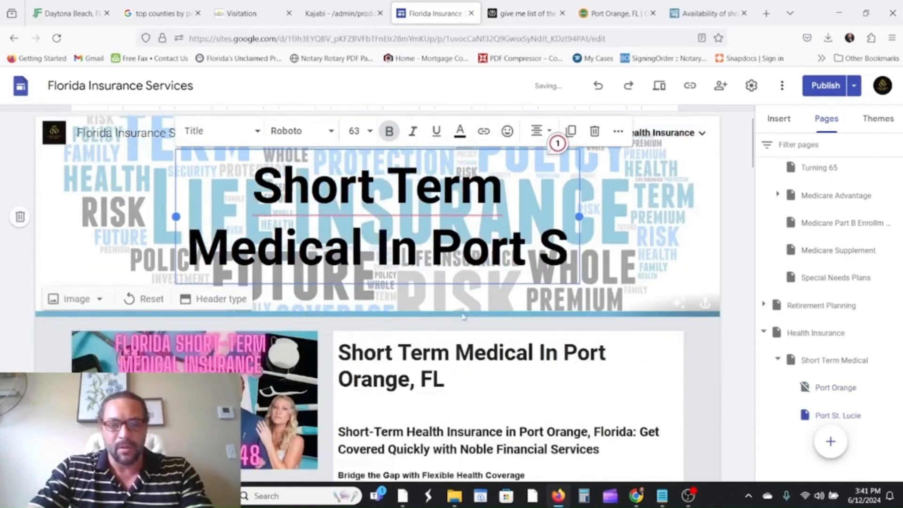
{"action": "type", "text": "t. Lucie"}
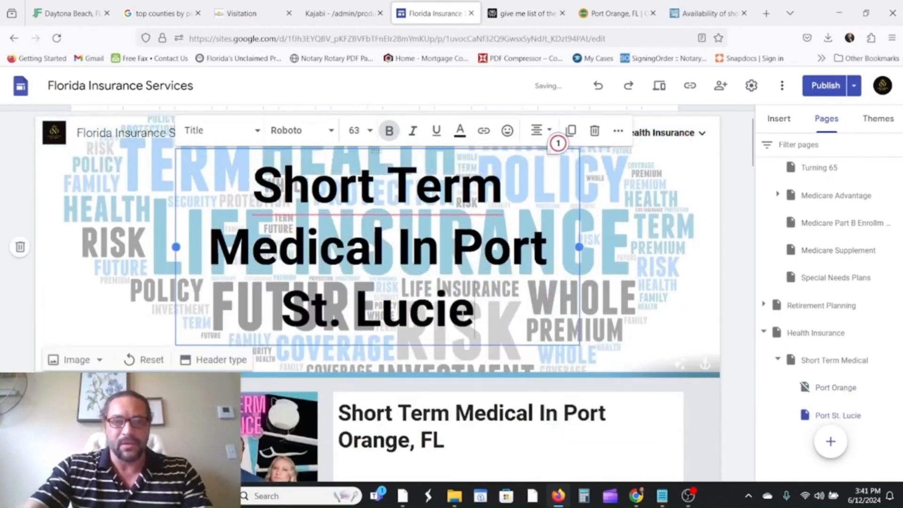
{"action": "scroll", "coordinate": [558, 142], "scroll_direction": "down", "scroll_amount": 3}
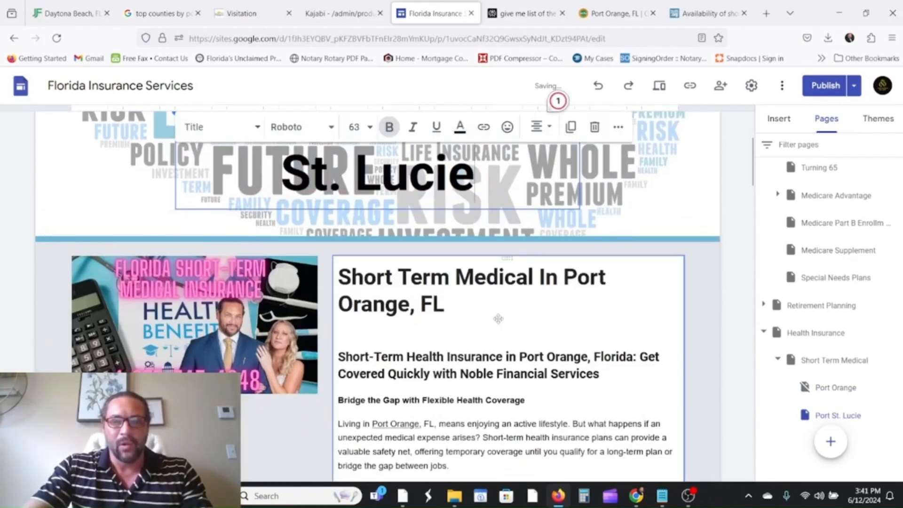
{"action": "left_click", "coordinate": [407, 308]}
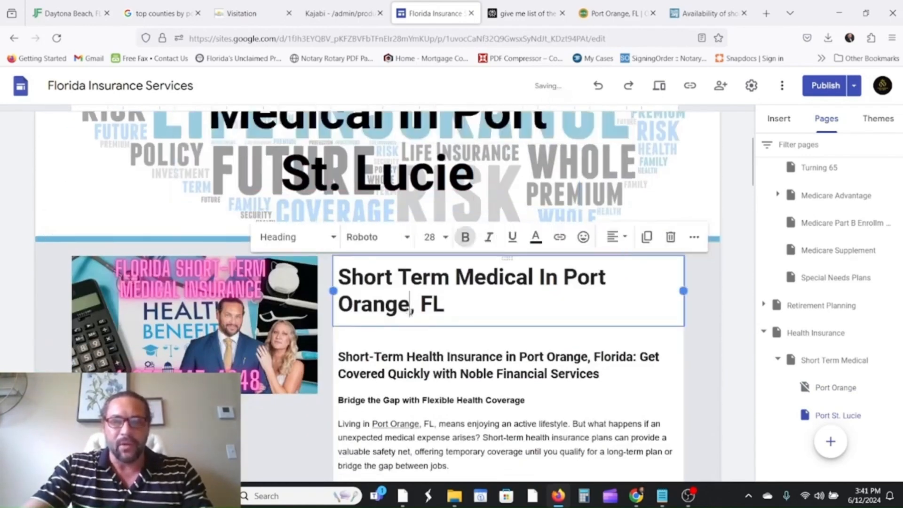
{"action": "key", "text": "BackSpace"}
{"action": "key", "text": "BackSpace"}
{"action": "key", "text": "BackSpace"}
{"action": "key", "text": "BackSpace"}
{"action": "key", "text": "BackSpace"}
{"action": "key", "text": "BackSpace"}
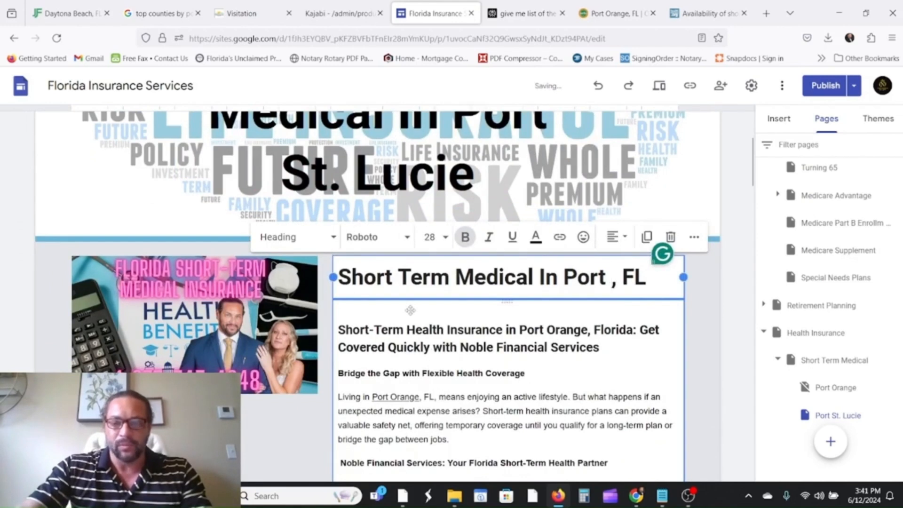
{"action": "type", "text": "St. L"}
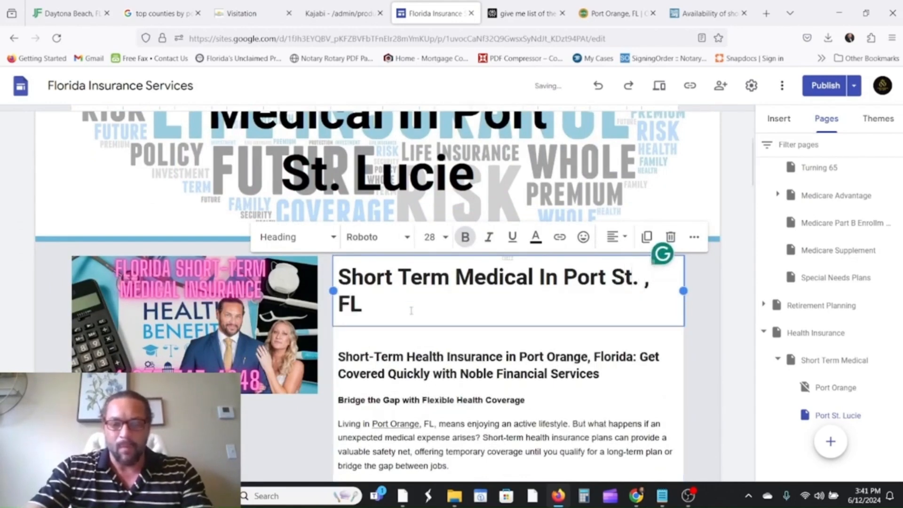
{"action": "type", "text": "ucie"}
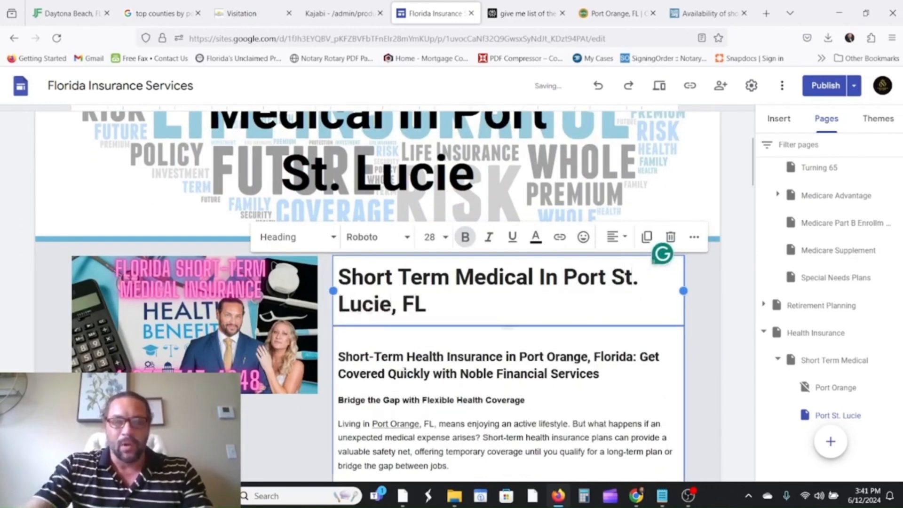
{"action": "scroll", "coordinate": [595, 318], "scroll_direction": "down", "scroll_amount": 2}
{"action": "left_click", "coordinate": [587, 291]}
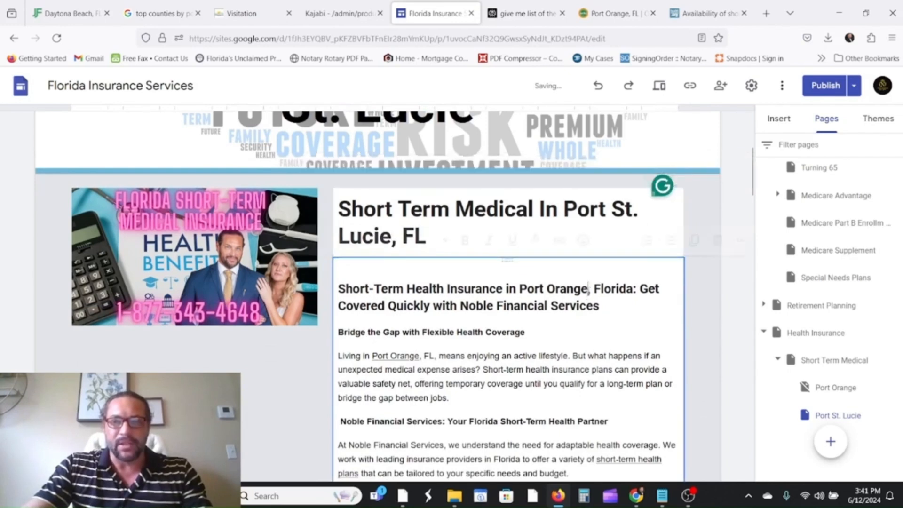
{"action": "key", "text": "BackSpace"}
{"action": "key", "text": "BackSpace"}
{"action": "key", "text": "BackSpace"}
{"action": "key", "text": "BackSpace"}
{"action": "key", "text": "BackSpace"}
{"action": "key", "text": "BackSpace"}
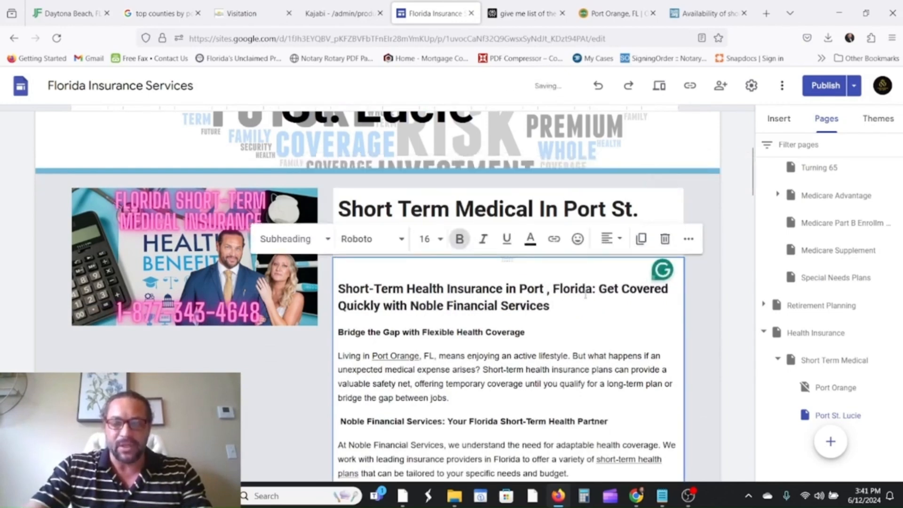
{"action": "type", "text": "St. L"}
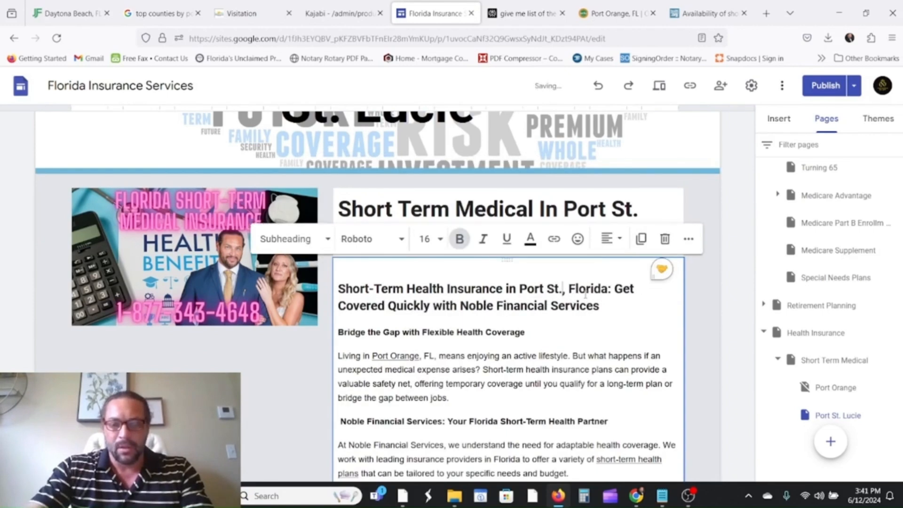
{"action": "type", "text": "ucie"}
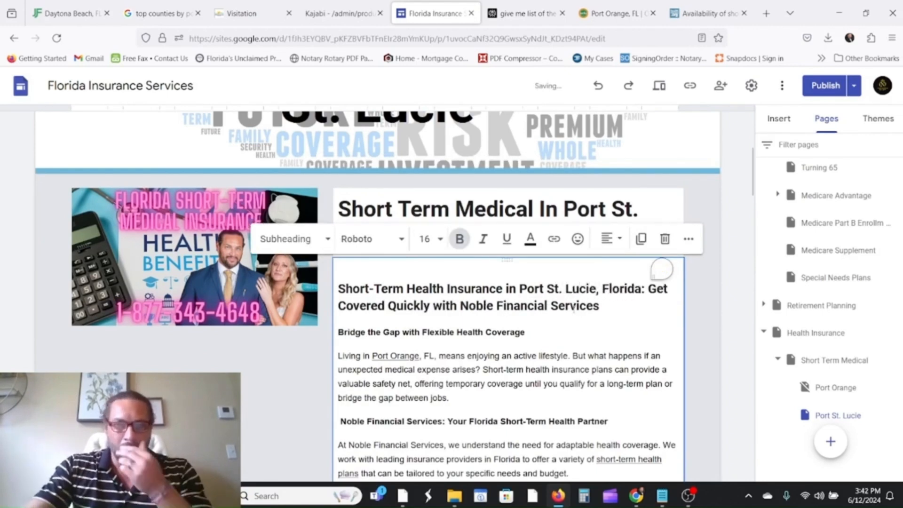
Remove the Port Orange link and make the opening sentence read 'Port St. Lucie, FL'.
{"action": "left_click", "coordinate": [399, 355]}
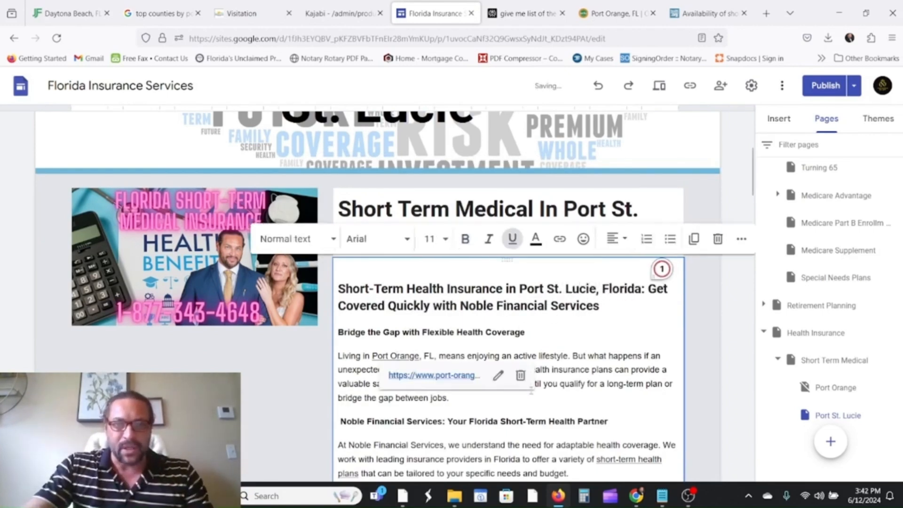
{"action": "left_click", "coordinate": [520, 375]}
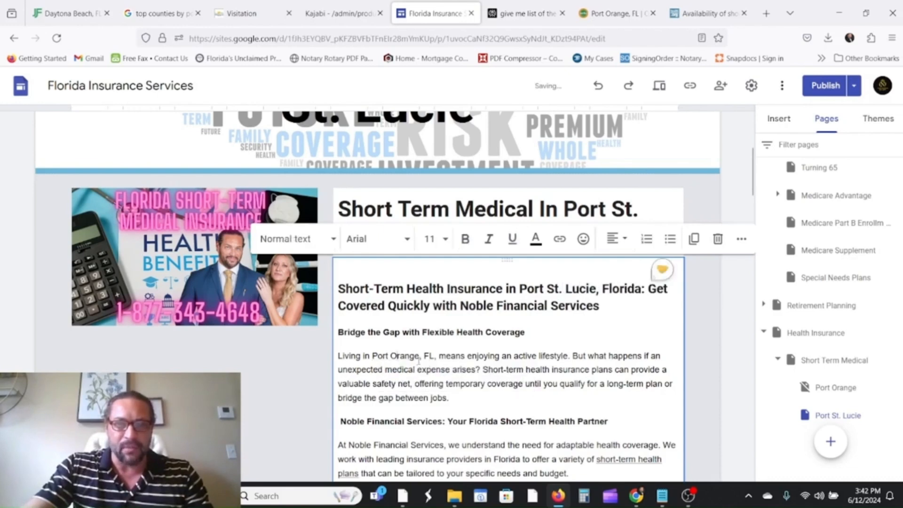
{"action": "key", "text": "BackSpace"}
{"action": "key", "text": "BackSpace"}
{"action": "key", "text": "BackSpace"}
{"action": "key", "text": "BackSpace"}
{"action": "key", "text": "BackSpace"}
{"action": "key", "text": "BackSpace"}
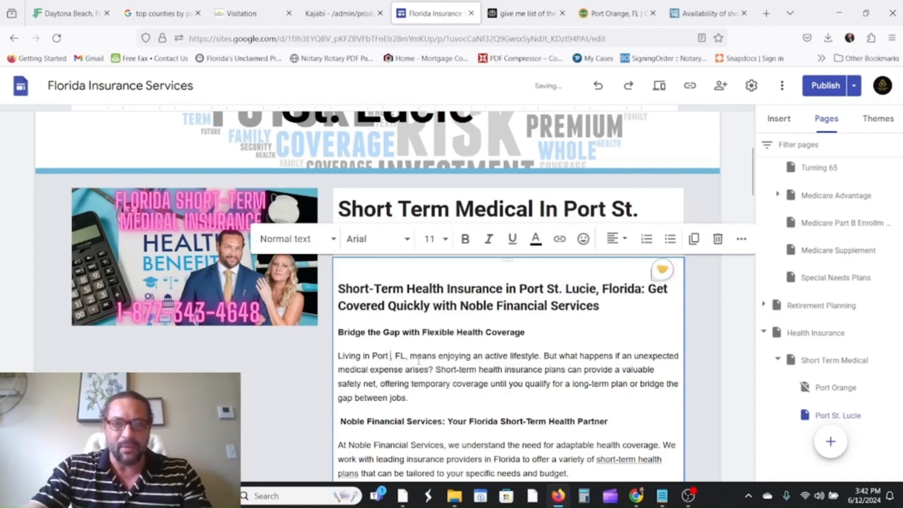
{"action": "type", "text": "St. Lu"}
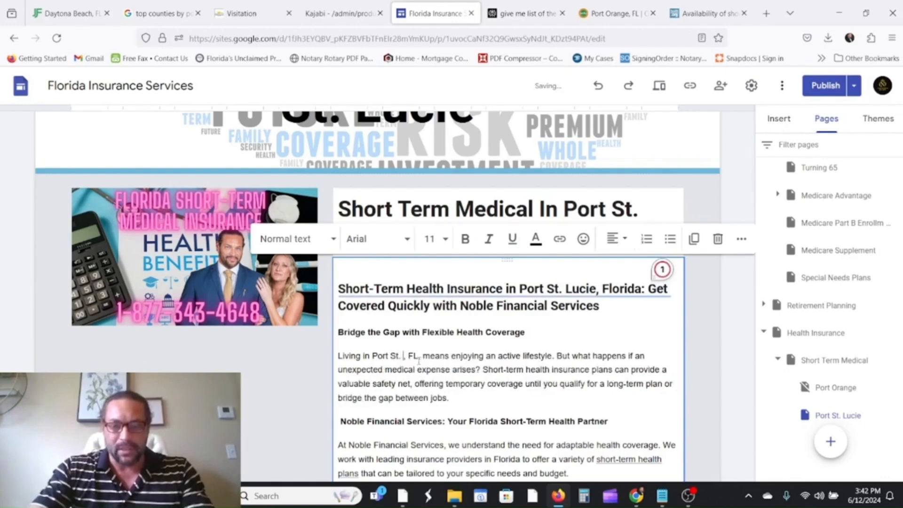
{"action": "type", "text": "cie"}
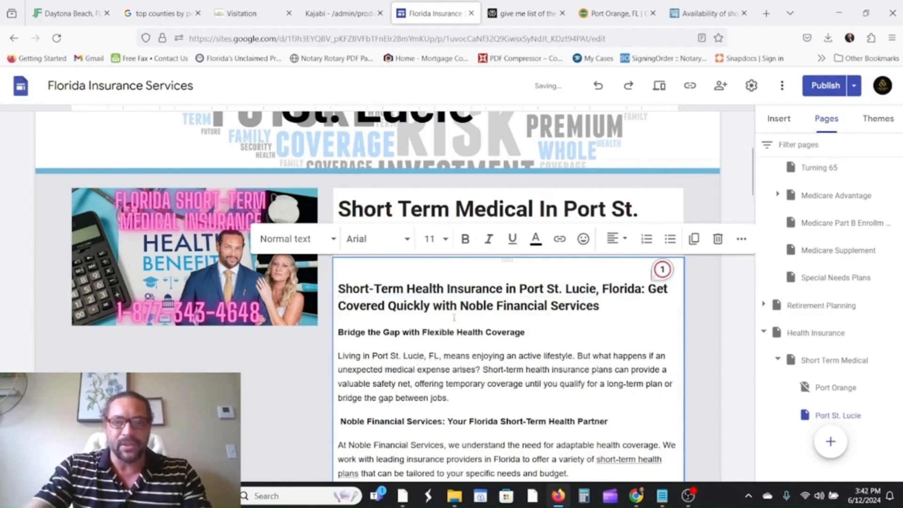
{"action": "left_click", "coordinate": [221, 260]}
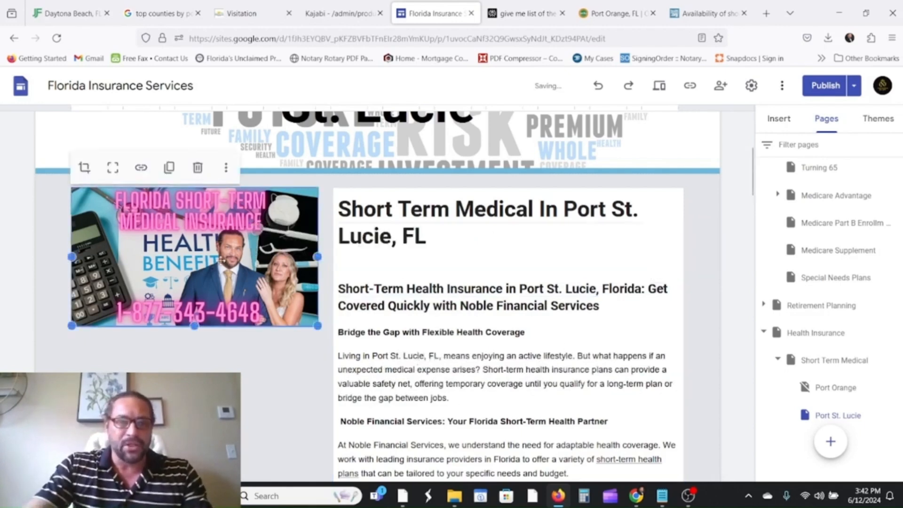
{"action": "left_click", "coordinate": [226, 167]}
Change the image's alt text to name Port St. Lucie instead of Port Orange.
{"action": "left_click", "coordinate": [247, 243]}
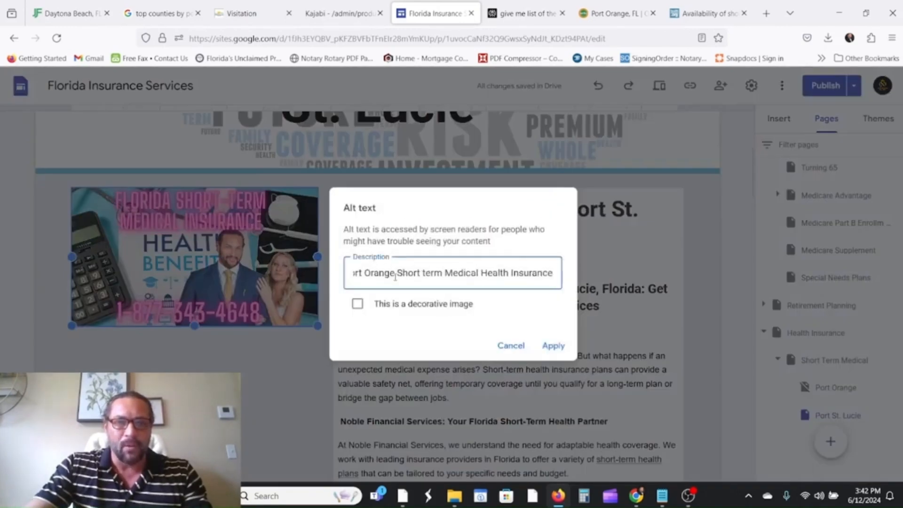
{"action": "key", "text": "BackSpace"}
{"action": "key", "text": "BackSpace"}
{"action": "key", "text": "BackSpace"}
{"action": "key", "text": "BackSpace"}
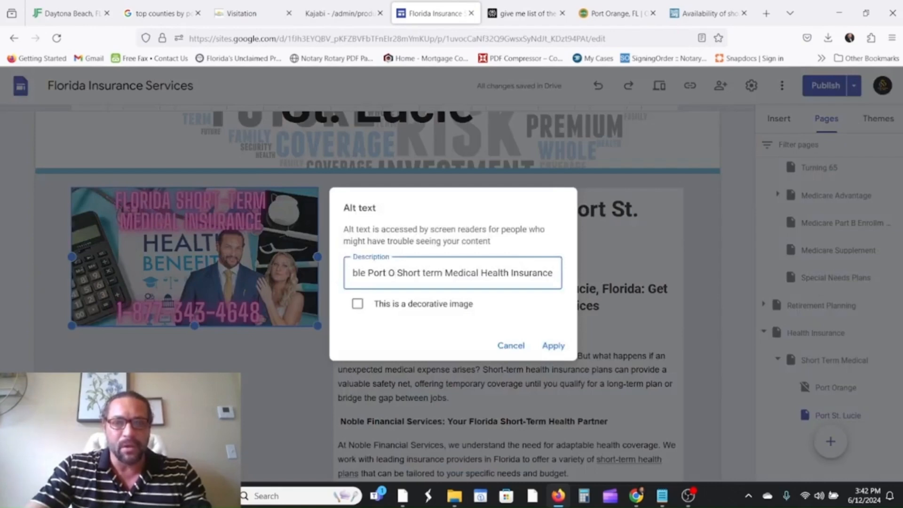
{"action": "key", "text": "BackSpace"}
{"action": "type", "text": "St. L"}
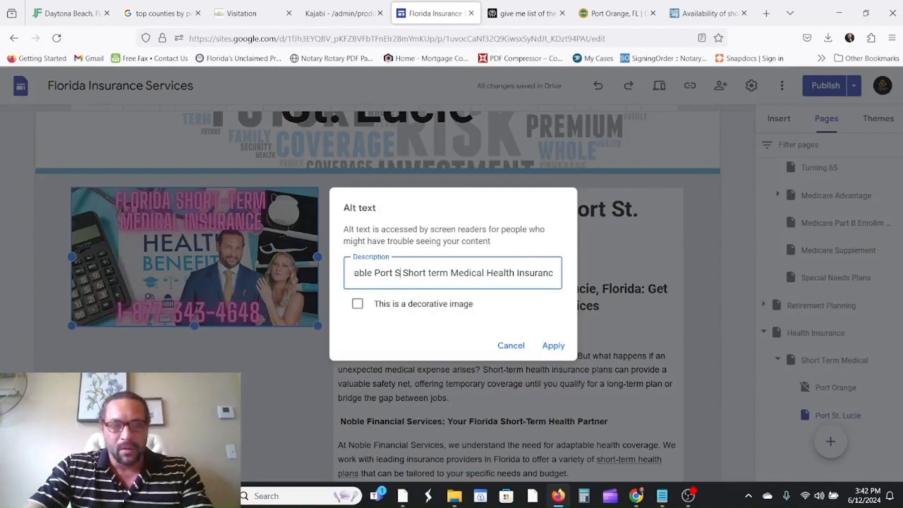
{"action": "type", "text": "ucie"}
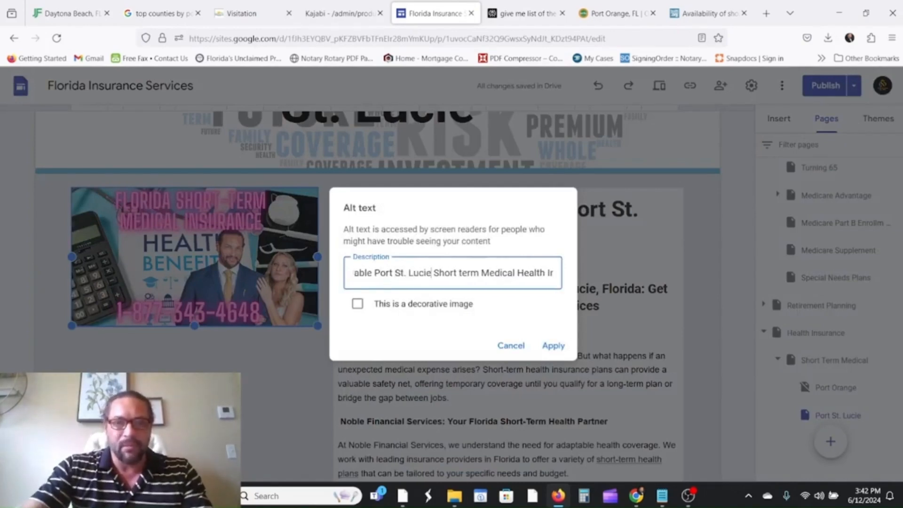
{"action": "left_click", "coordinate": [553, 346]}
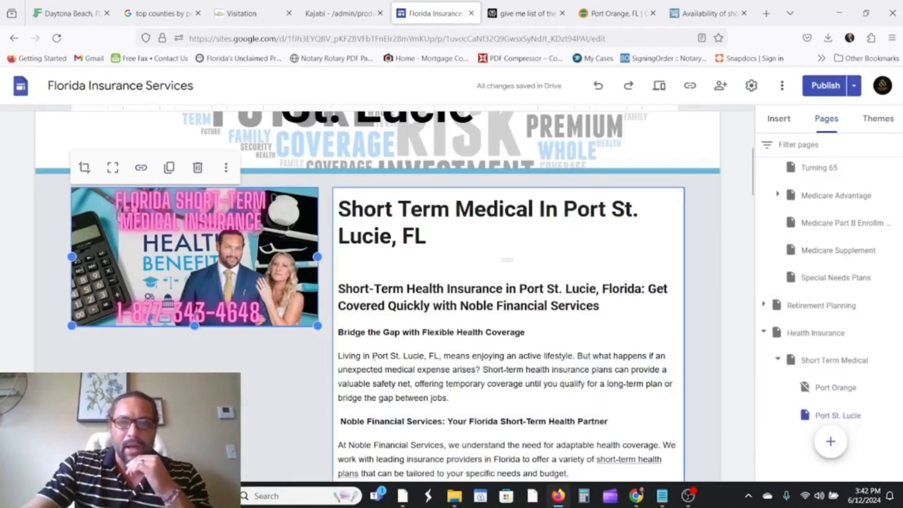
Select 'Port St. Lucie' in the opening sentence and start inserting a link.
{"action": "left_click_drag", "start_coordinate": [373, 356], "coordinate": [423, 356]}
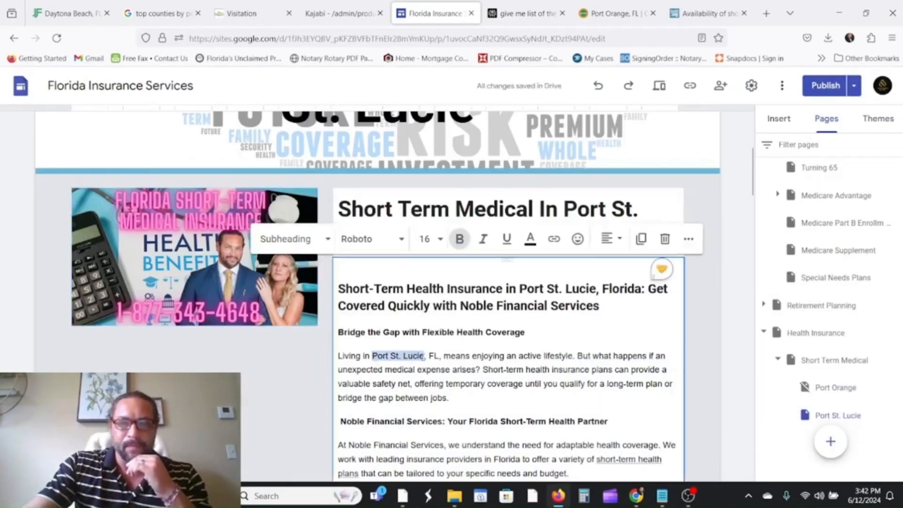
{"action": "left_click", "coordinate": [560, 239]}
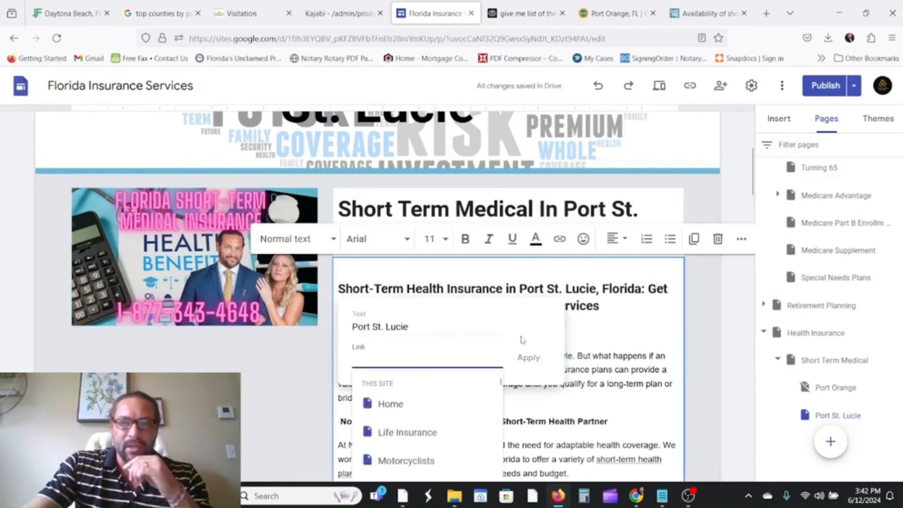
{"action": "left_click", "coordinate": [686, 16]}
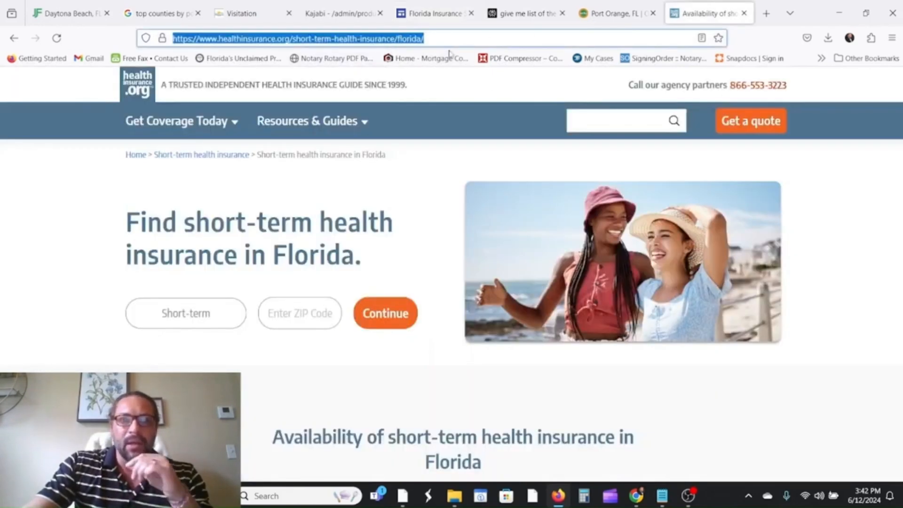
Search Google for 'port st lucie' and copy the cityofpsl.com address, then return to the editor.
{"action": "type", "text": "port "}
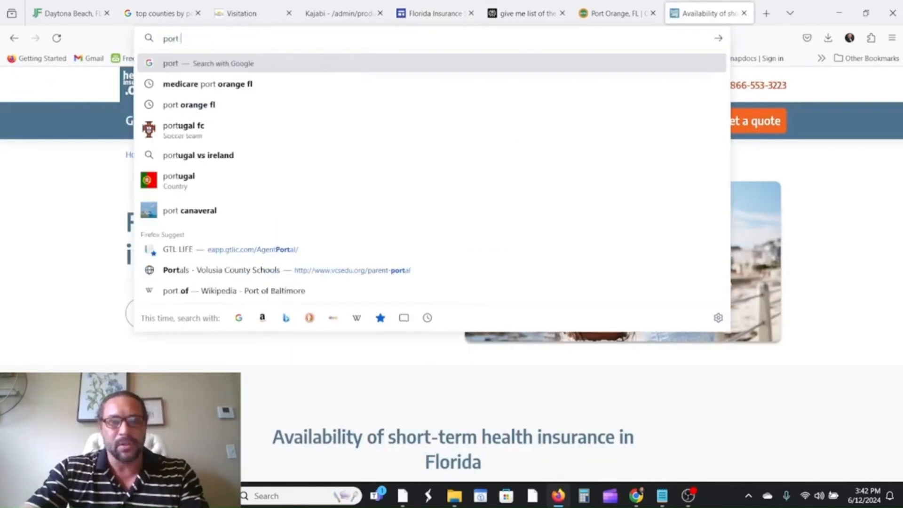
{"action": "type", "text": "st"}
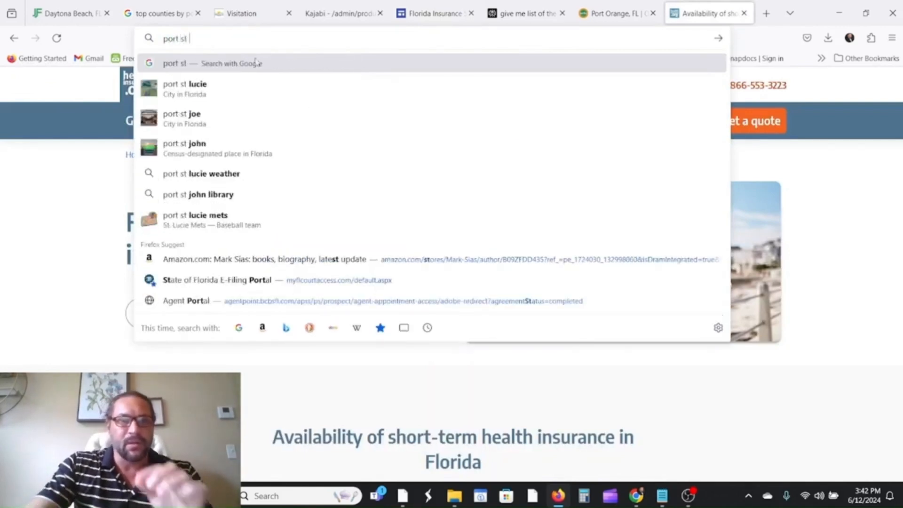
{"action": "type", "text": " lucie"}
{"action": "key", "text": "Return"}
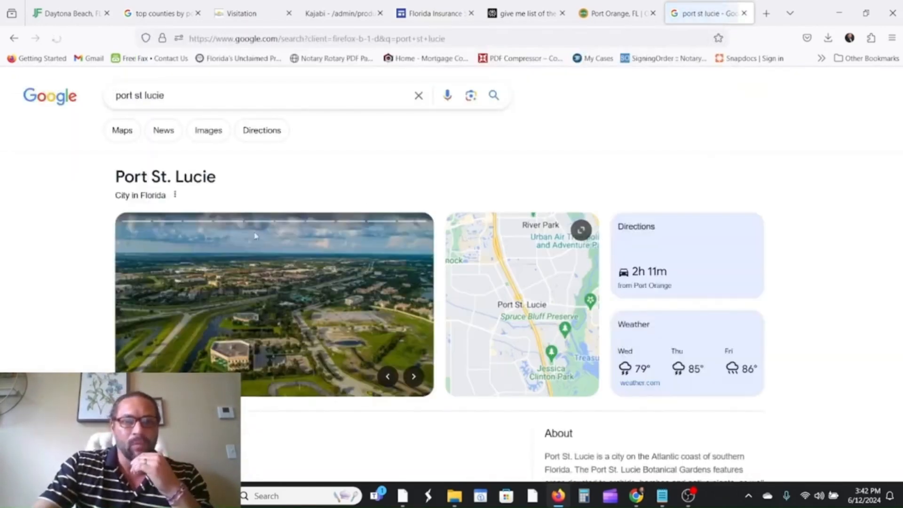
{"action": "scroll", "coordinate": [255, 236], "scroll_direction": "down", "scroll_amount": 3}
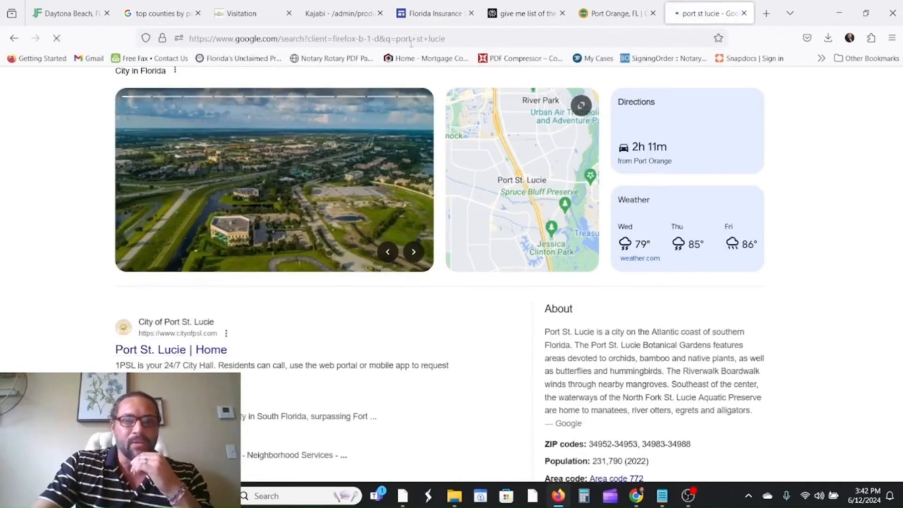
{"action": "left_click", "coordinate": [421, 40]}
{"action": "right_click", "coordinate": [423, 43]}
{"action": "left_click", "coordinate": [457, 116]}
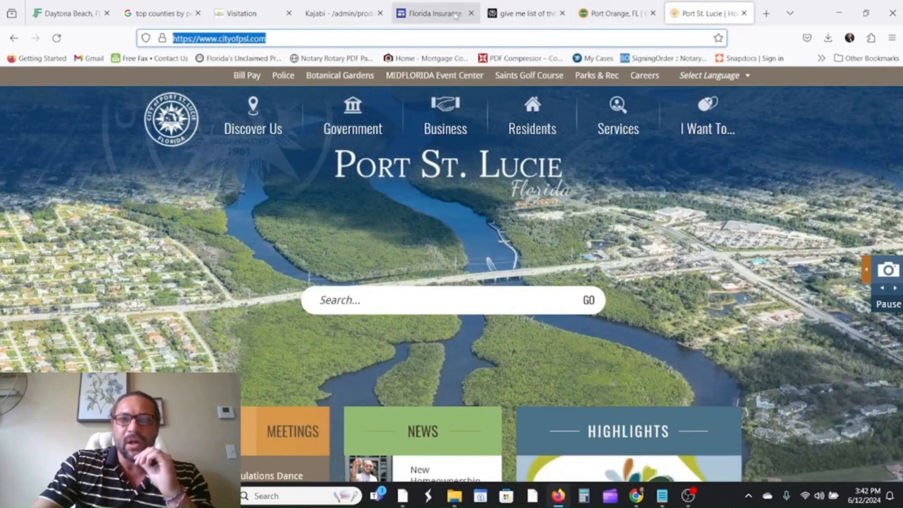
{"action": "left_click", "coordinate": [438, 15]}
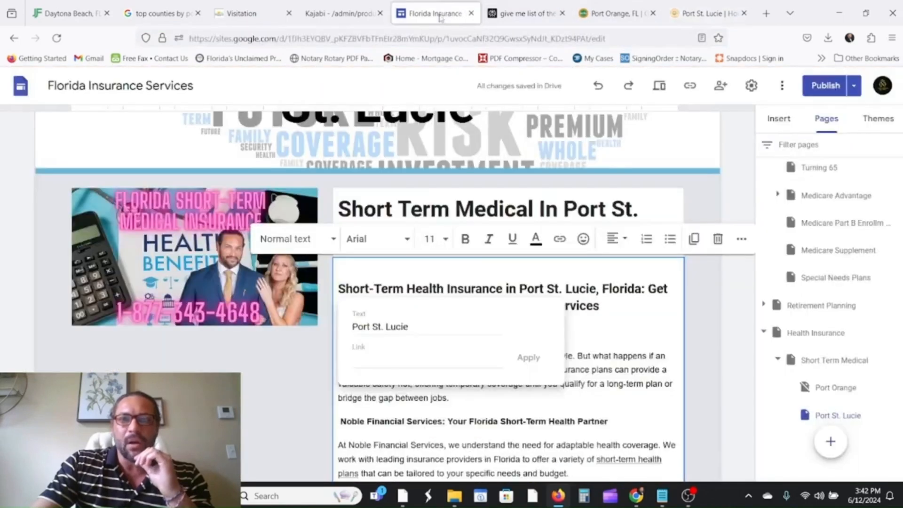
{"action": "right_click", "coordinate": [383, 360]}
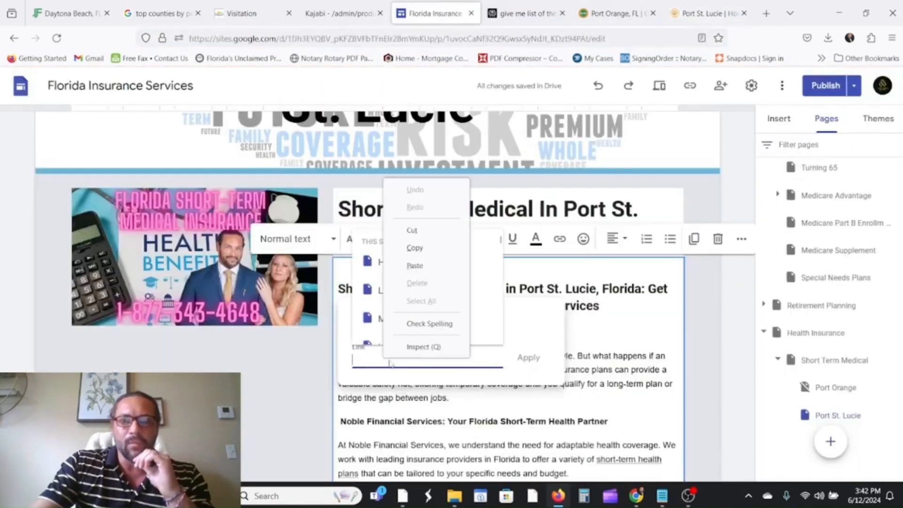
{"action": "left_click", "coordinate": [410, 281]}
{"action": "left_click", "coordinate": [527, 358]}
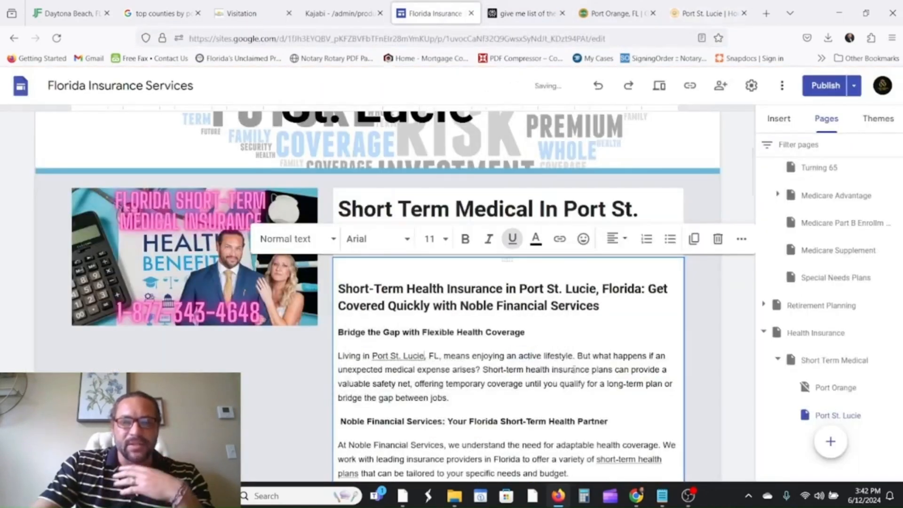
{"action": "scroll", "coordinate": [573, 318], "scroll_direction": "down", "scroll_amount": 15}
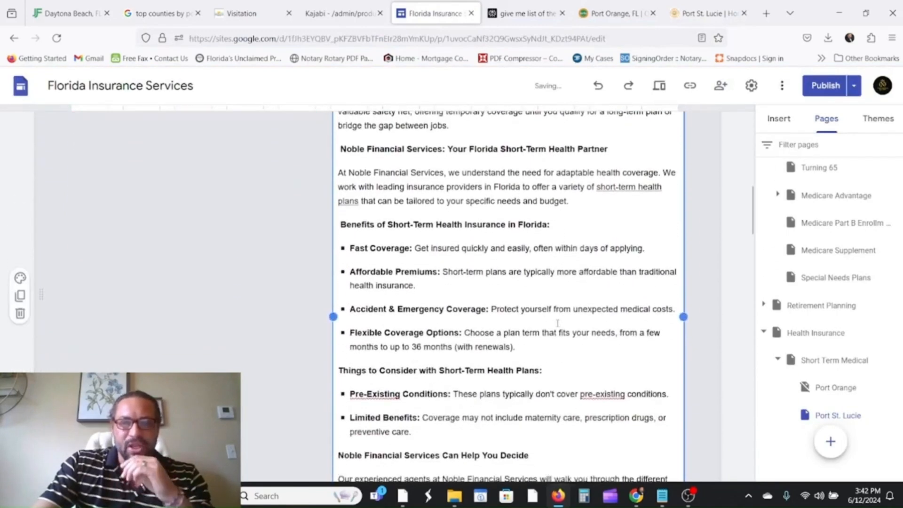
{"action": "scroll", "coordinate": [536, 324], "scroll_direction": "up", "scroll_amount": 10}
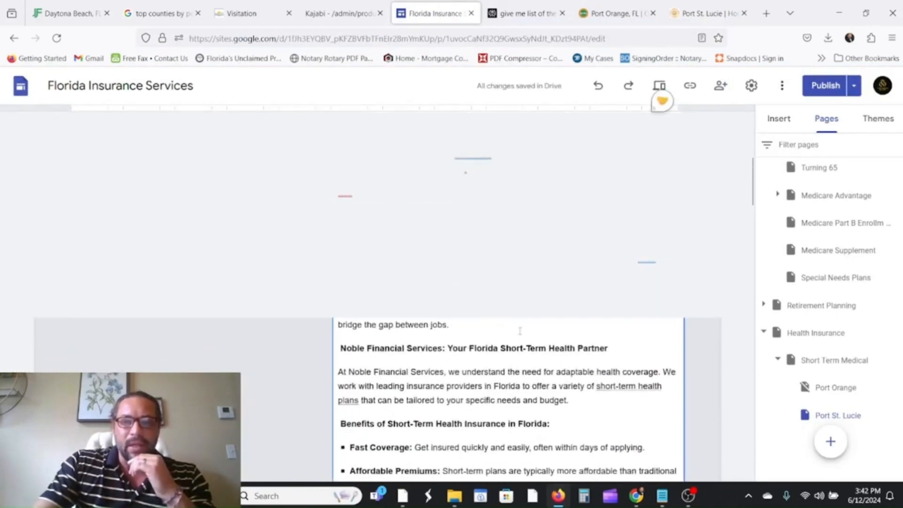
{"action": "scroll", "coordinate": [522, 326], "scroll_direction": "down", "scroll_amount": 2}
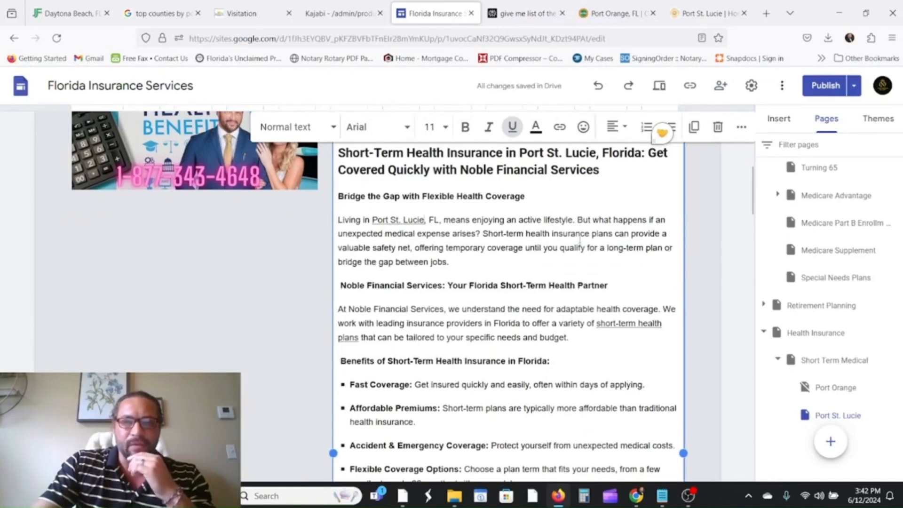
{"action": "scroll", "coordinate": [579, 240], "scroll_direction": "up", "scroll_amount": 2}
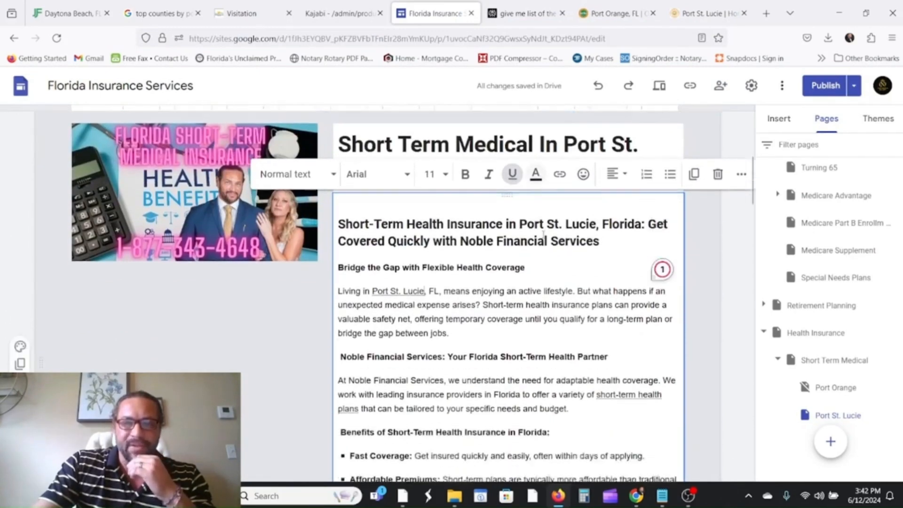
{"action": "scroll", "coordinate": [543, 233], "scroll_direction": "down", "scroll_amount": 2}
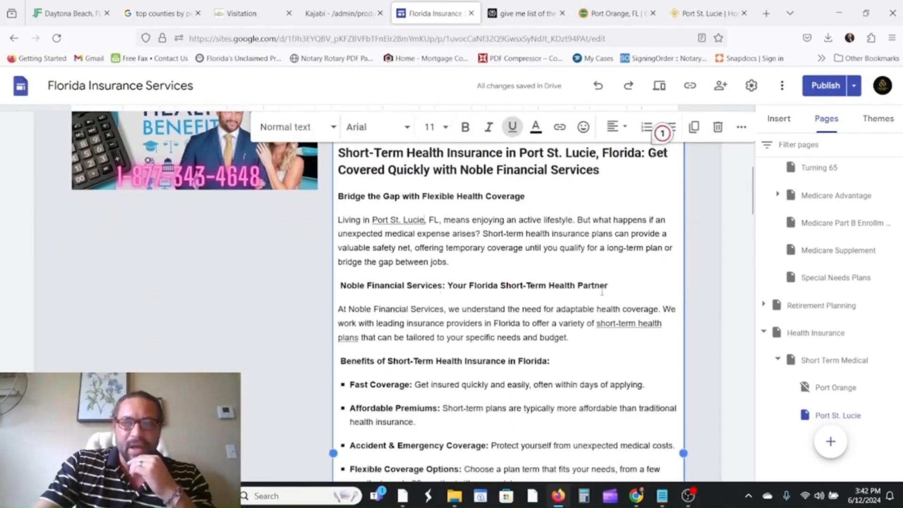
{"action": "scroll", "coordinate": [602, 292], "scroll_direction": "down", "scroll_amount": 14}
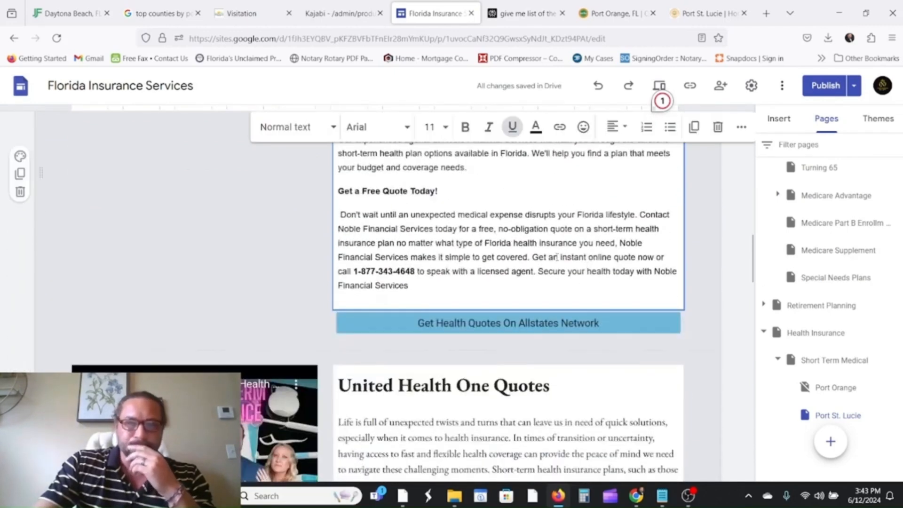
{"action": "scroll", "coordinate": [555, 239], "scroll_direction": "down", "scroll_amount": 20}
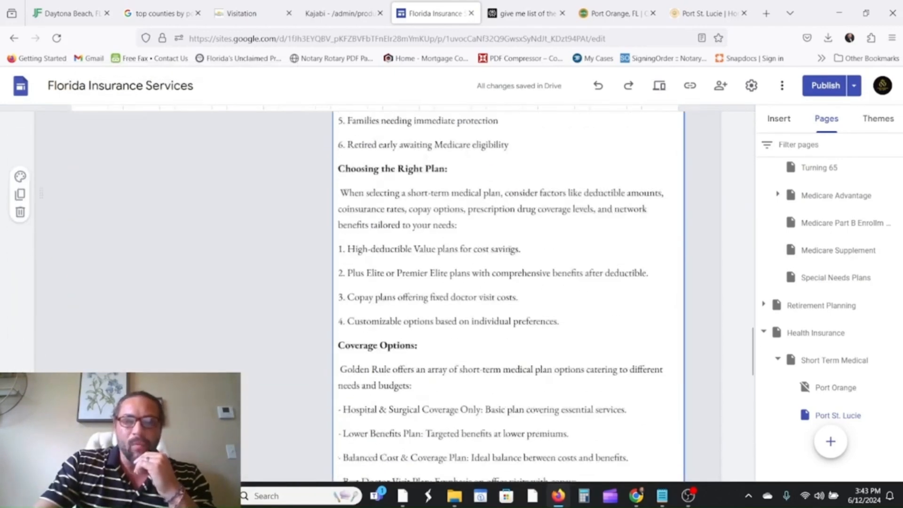
{"action": "scroll", "coordinate": [478, 260], "scroll_direction": "up", "scroll_amount": 10}
{"action": "scroll", "coordinate": [404, 271], "scroll_direction": "down", "scroll_amount": 20}
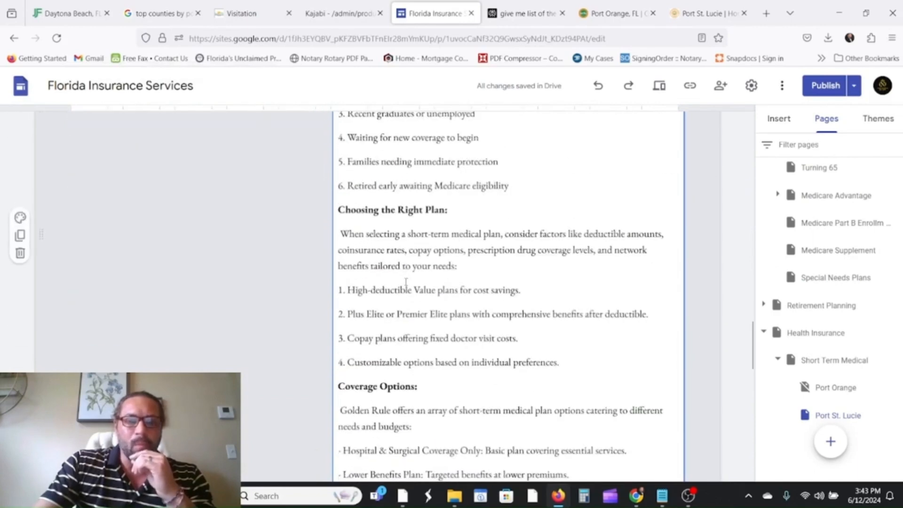
Delete the Port Orange map and insert a map of Port St. Lucie, FL in its place.
{"action": "left_click", "coordinate": [365, 333]}
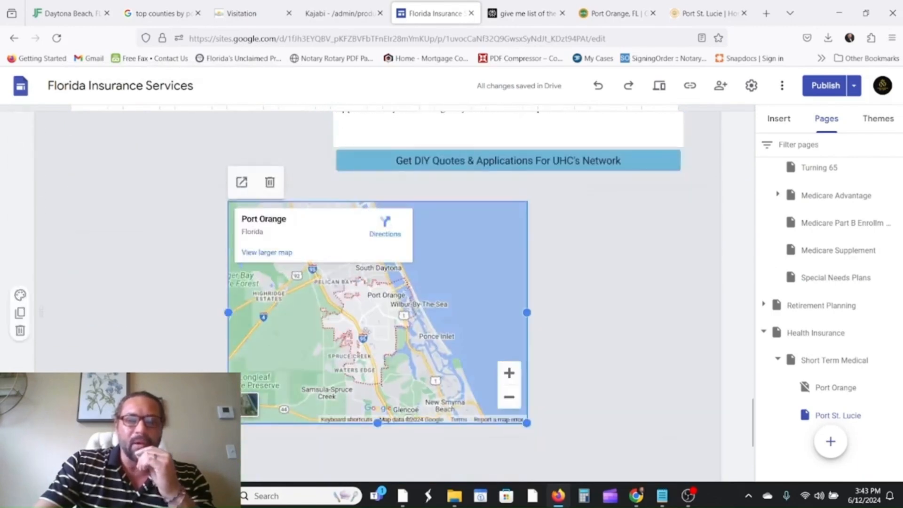
{"action": "left_click", "coordinate": [268, 181]}
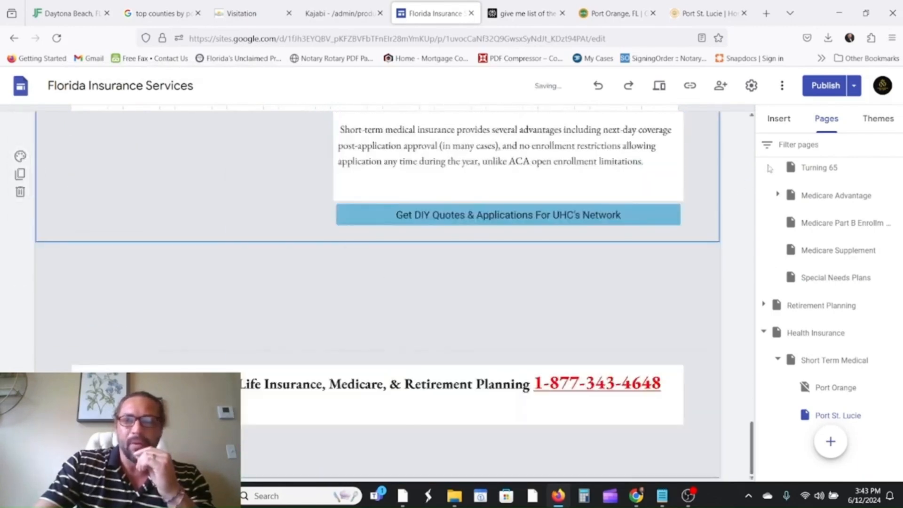
{"action": "left_click", "coordinate": [777, 119]}
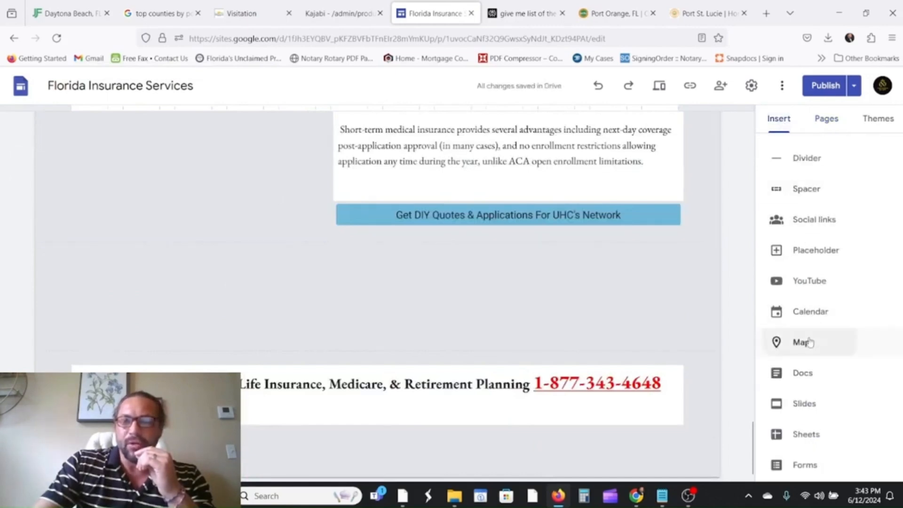
{"action": "left_click", "coordinate": [800, 341]}
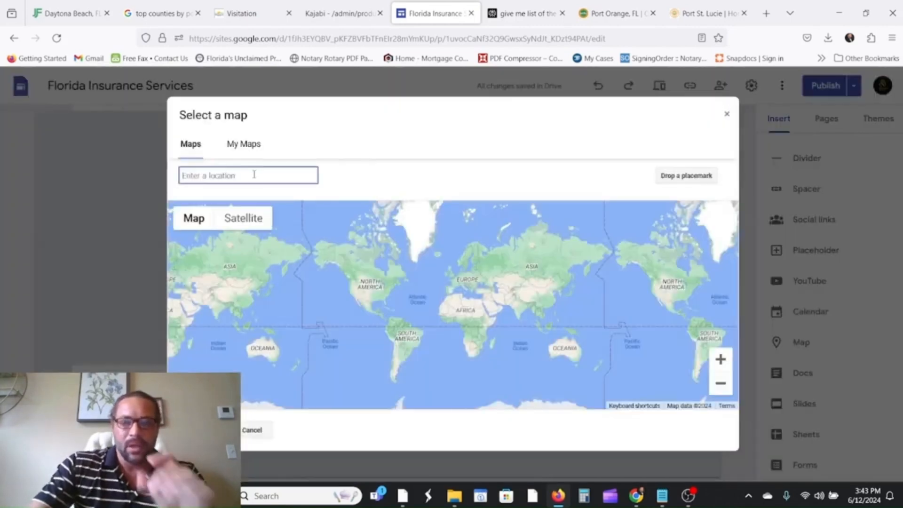
{"action": "type", "text": "port"}
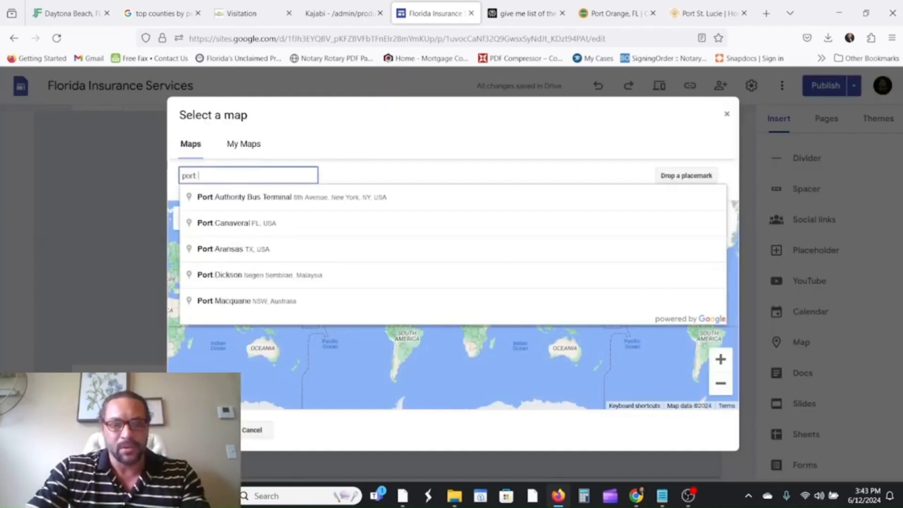
{"action": "type", "text": " st"}
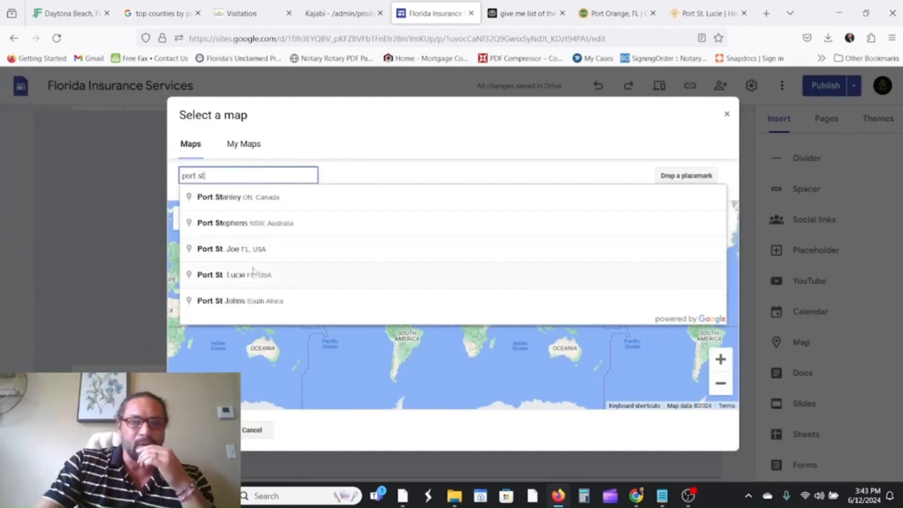
{"action": "left_click", "coordinate": [252, 273]}
{"action": "left_click", "coordinate": [217, 429]}
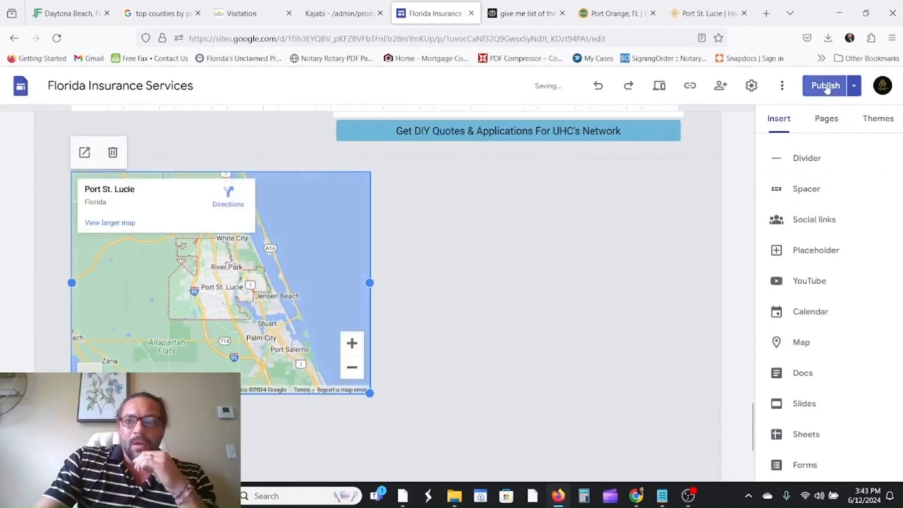
{"action": "left_click", "coordinate": [826, 85]}
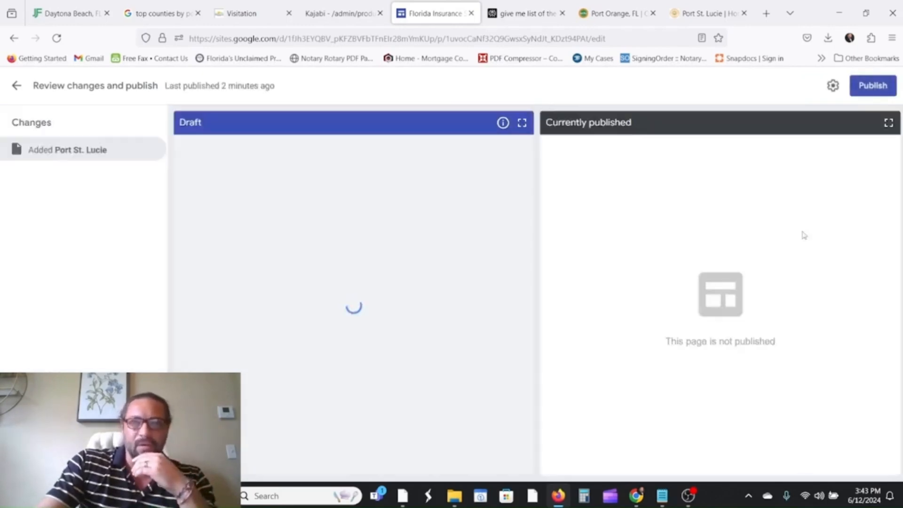
Confirm publishing the site, then bring up the Port St. Lucie page's options in Pages.
{"action": "left_click", "coordinate": [874, 86]}
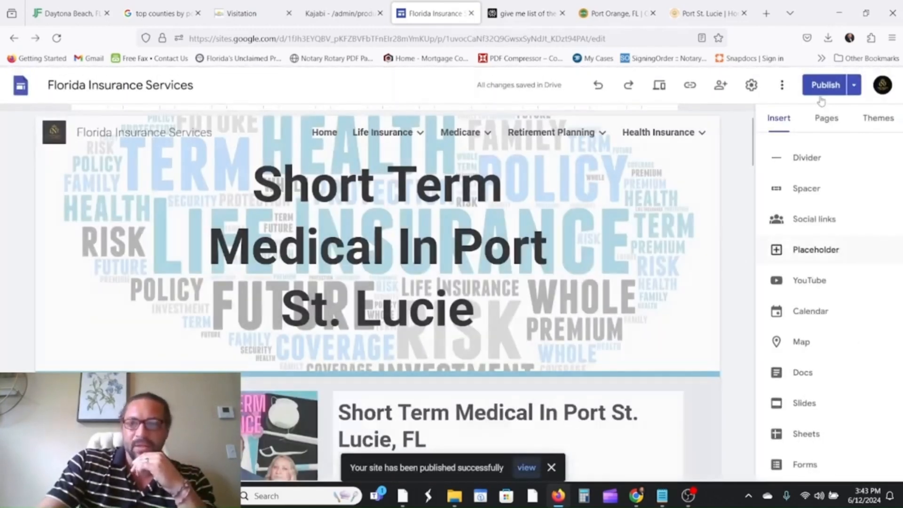
{"action": "left_click", "coordinate": [828, 119]}
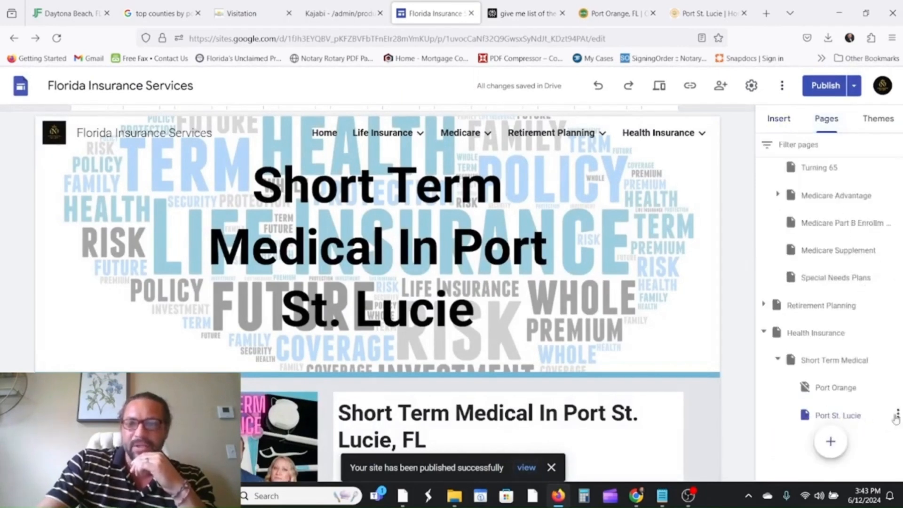
{"action": "left_click", "coordinate": [896, 415]}
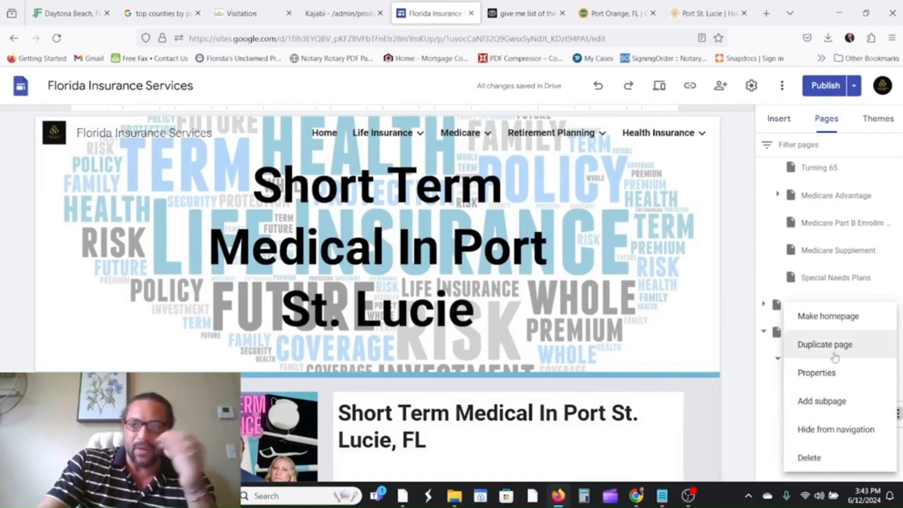
Hide the Port St. Lucie page from navigation and republish the site.
{"action": "left_click", "coordinate": [834, 429]}
{"action": "mouse_move", "coordinate": [830, 432]}
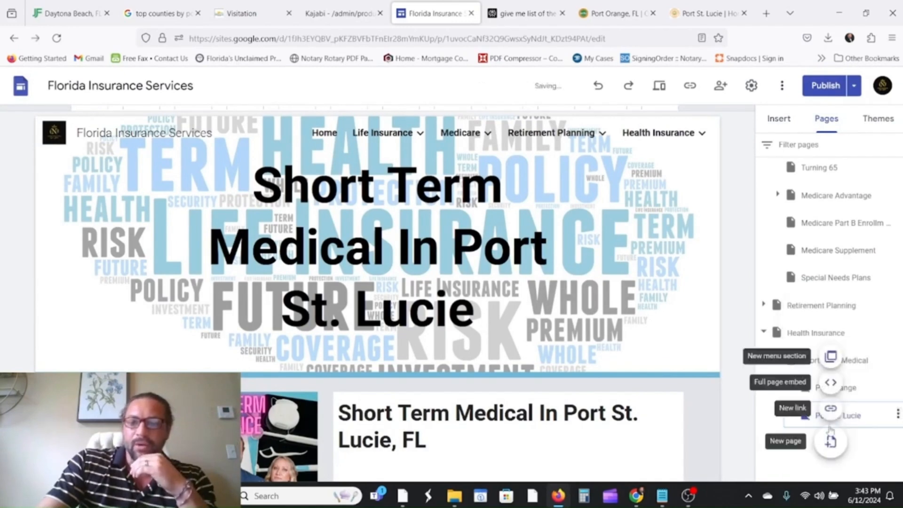
{"action": "left_click", "coordinate": [820, 90]}
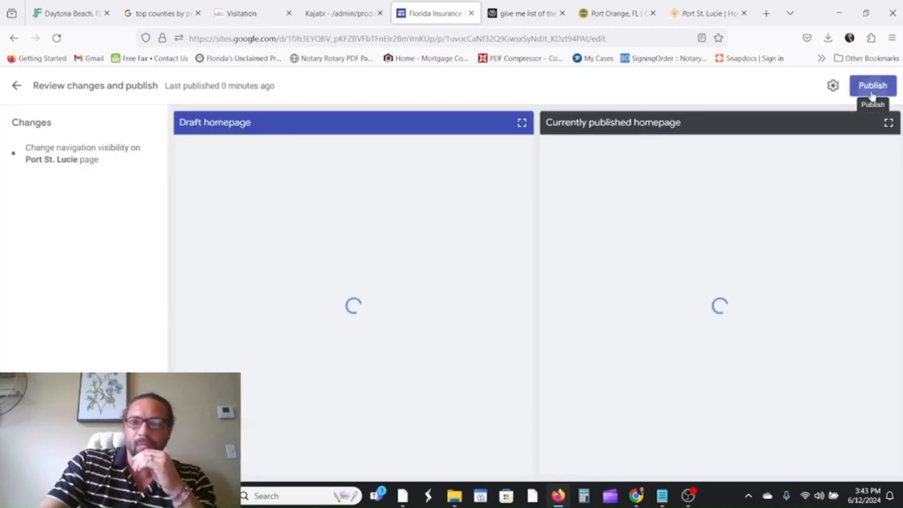
{"action": "left_click", "coordinate": [872, 87]}
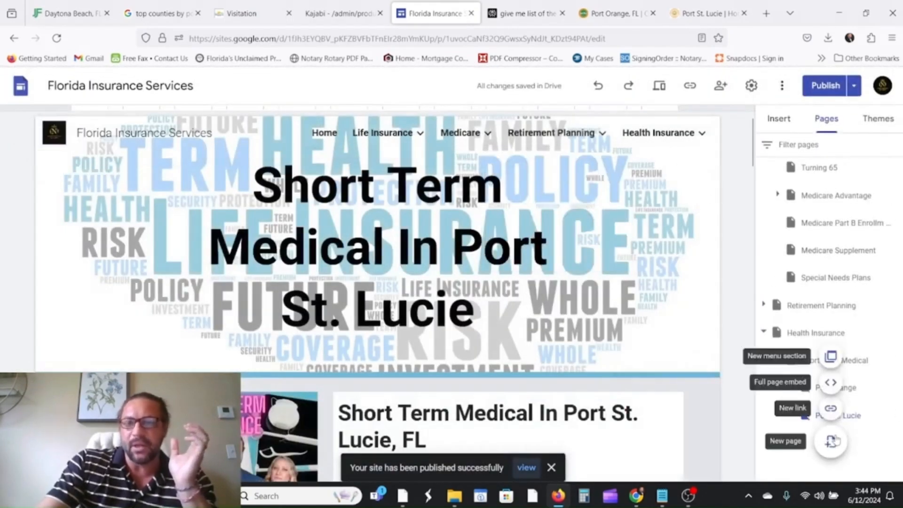
{"action": "left_click", "coordinate": [831, 441]}
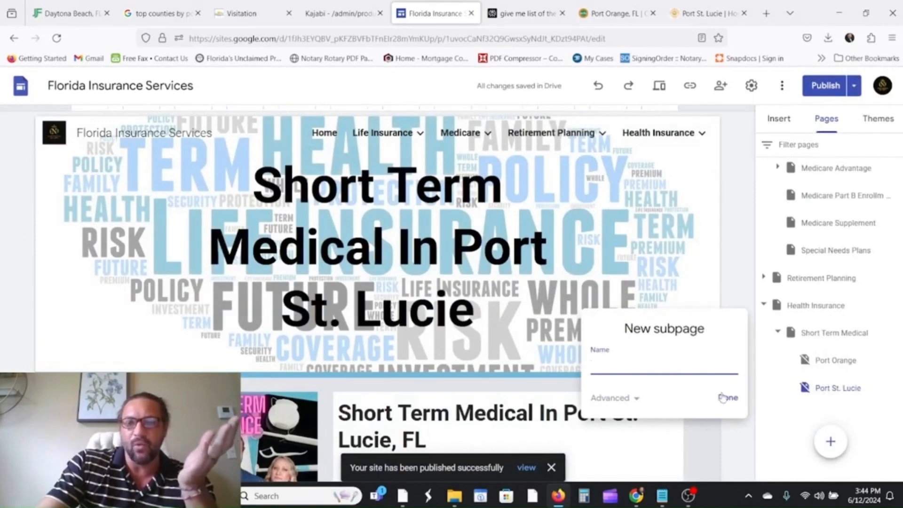
Cancel the subpage form, delete the Untitled page, and start a new subpage again.
{"action": "left_click", "coordinate": [734, 402]}
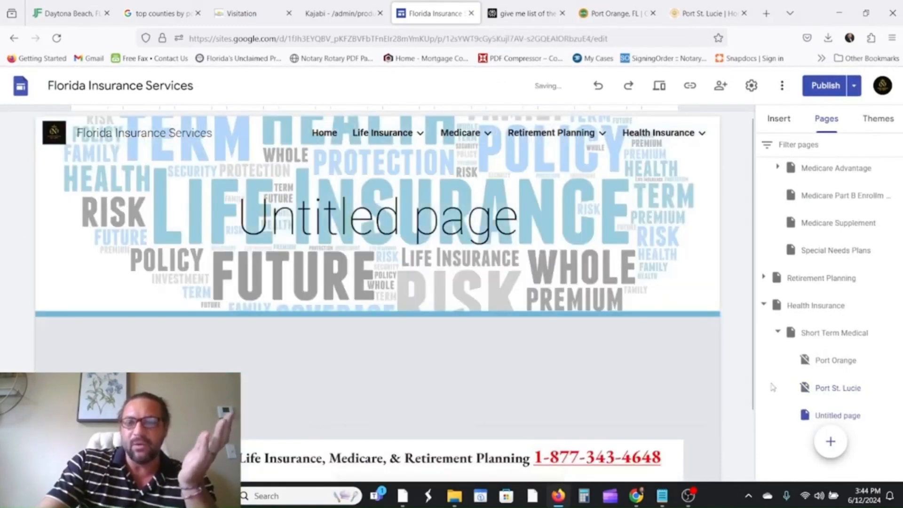
{"action": "left_click", "coordinate": [895, 415]}
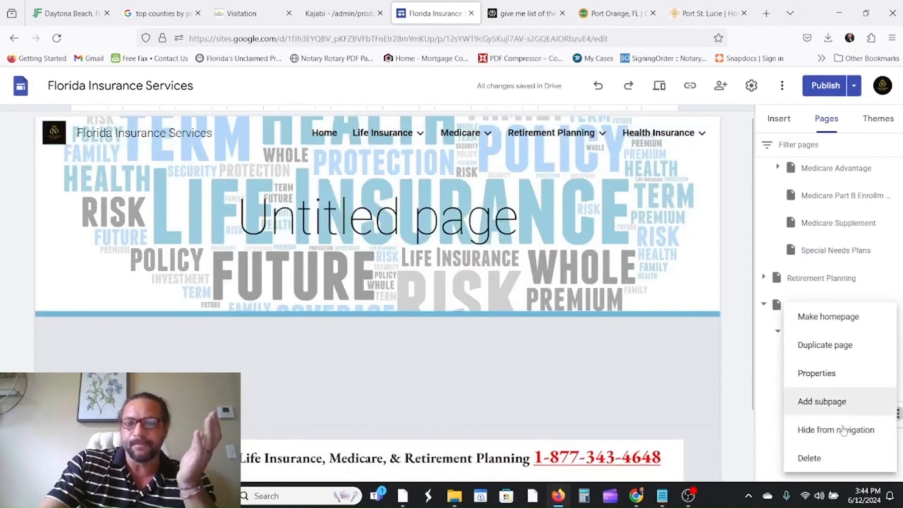
{"action": "left_click", "coordinate": [826, 458]}
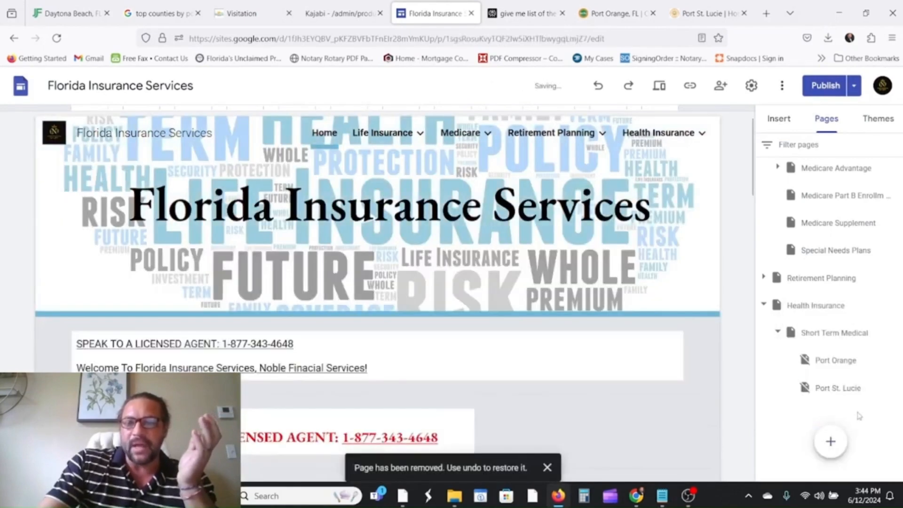
{"action": "left_click", "coordinate": [830, 441]}
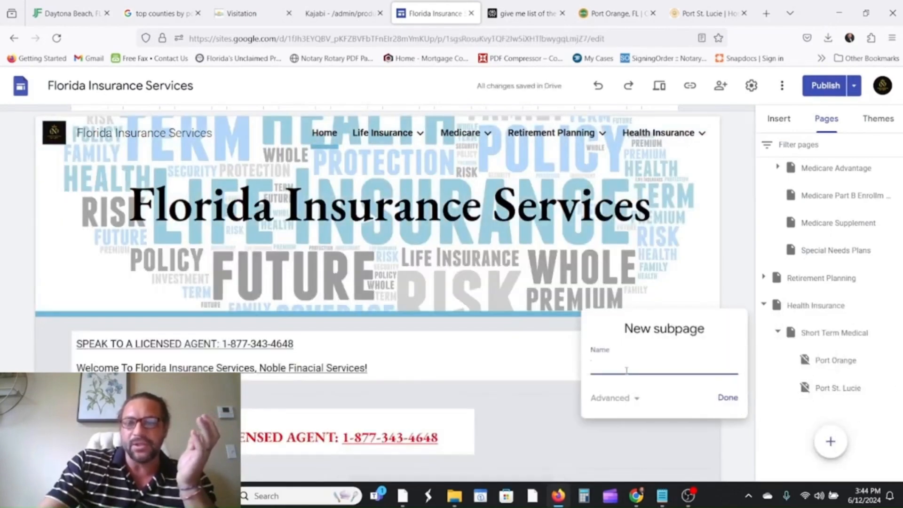
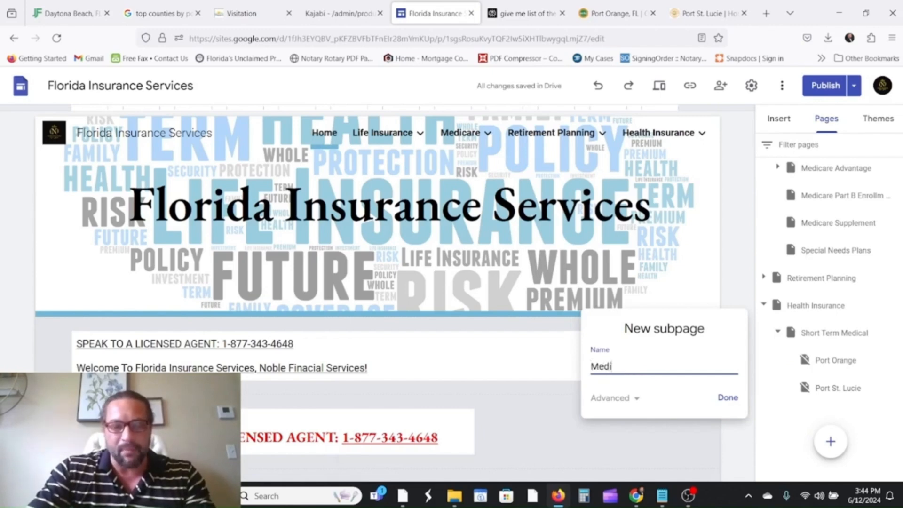
Create the Medigap subpage and add an image-and-text content block to it.
{"action": "left_click", "coordinate": [728, 397]}
{"action": "scroll", "coordinate": [590, 417], "scroll_direction": "down", "scroll_amount": 2}
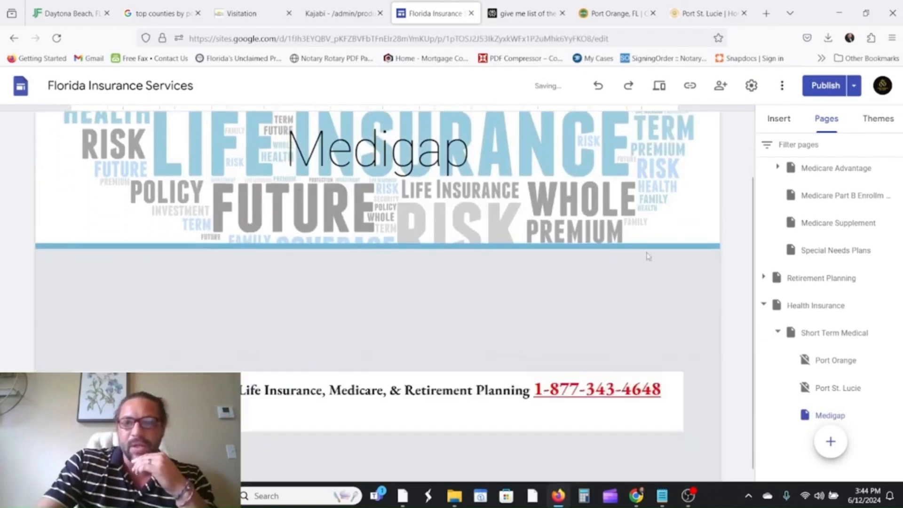
{"action": "left_click", "coordinate": [779, 119]}
{"action": "scroll", "coordinate": [786, 273], "scroll_direction": "up", "scroll_amount": 8}
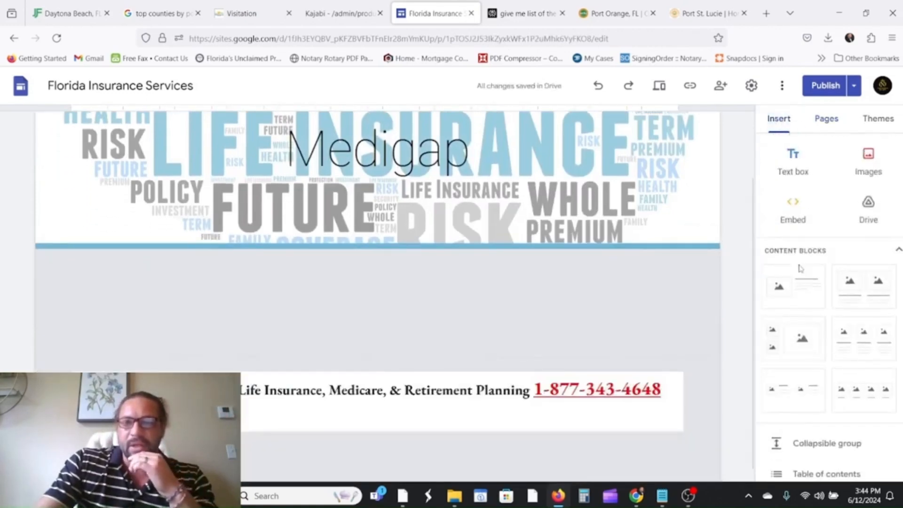
{"action": "left_click", "coordinate": [800, 269]}
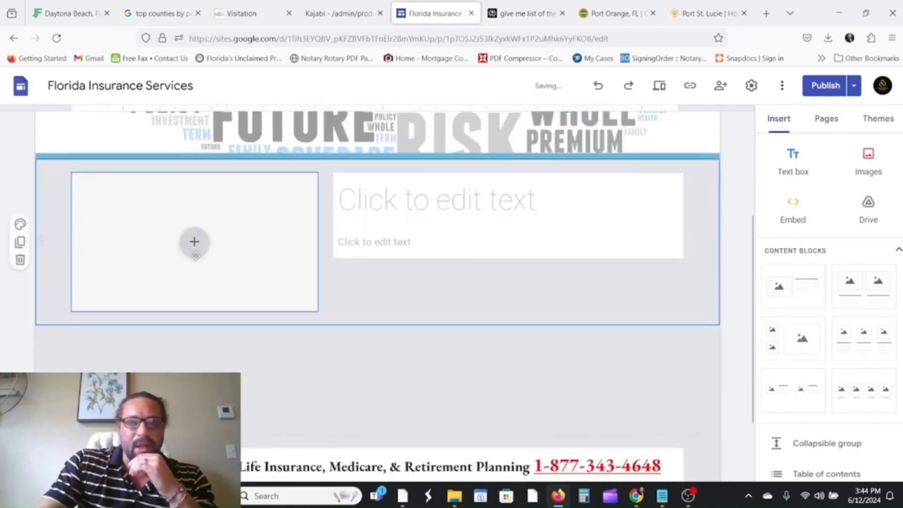
Upload the featured image of the woman at a crossroads into the block's image placeholder.
{"action": "left_click", "coordinate": [194, 242]}
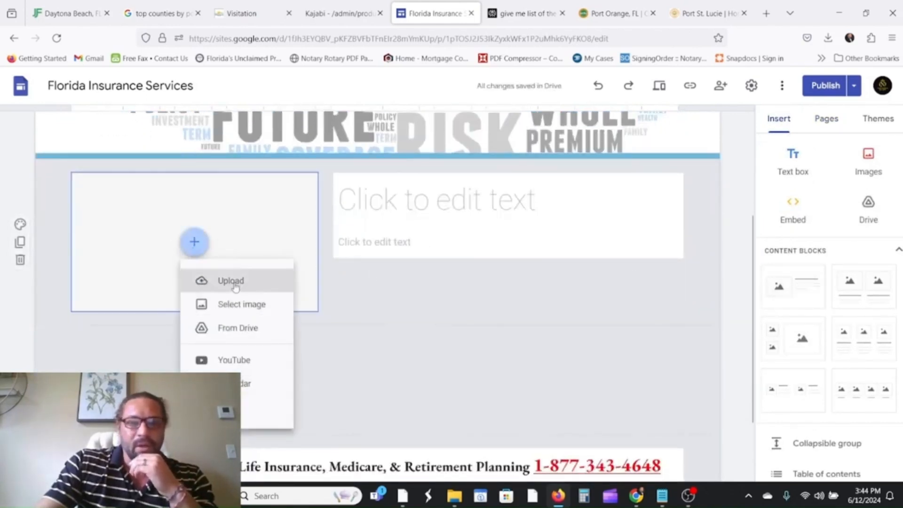
{"action": "left_click", "coordinate": [231, 281]}
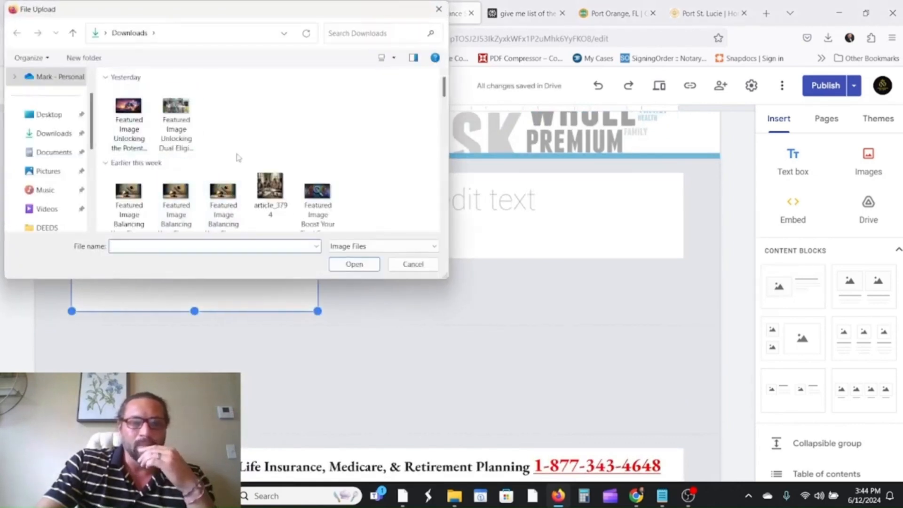
{"action": "scroll", "coordinate": [237, 158], "scroll_direction": "down", "scroll_amount": 5}
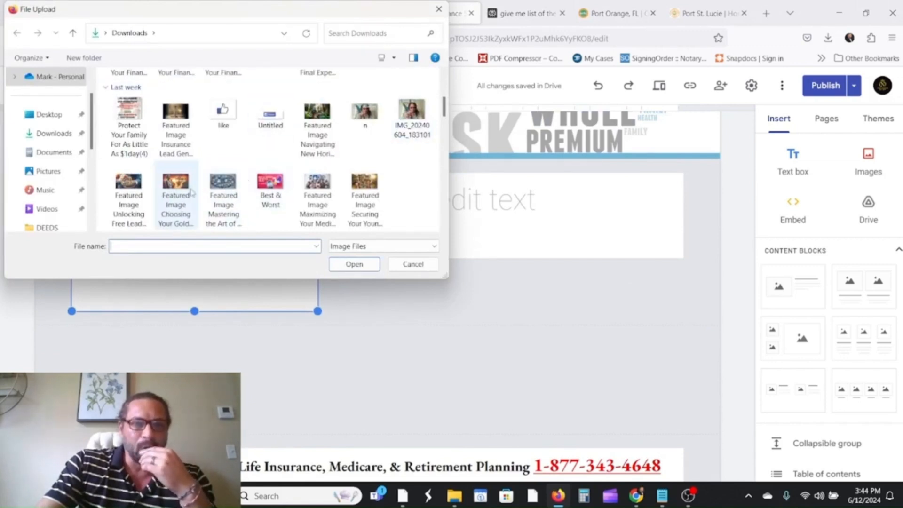
{"action": "left_click", "coordinate": [173, 188]}
{"action": "left_click", "coordinate": [352, 264]}
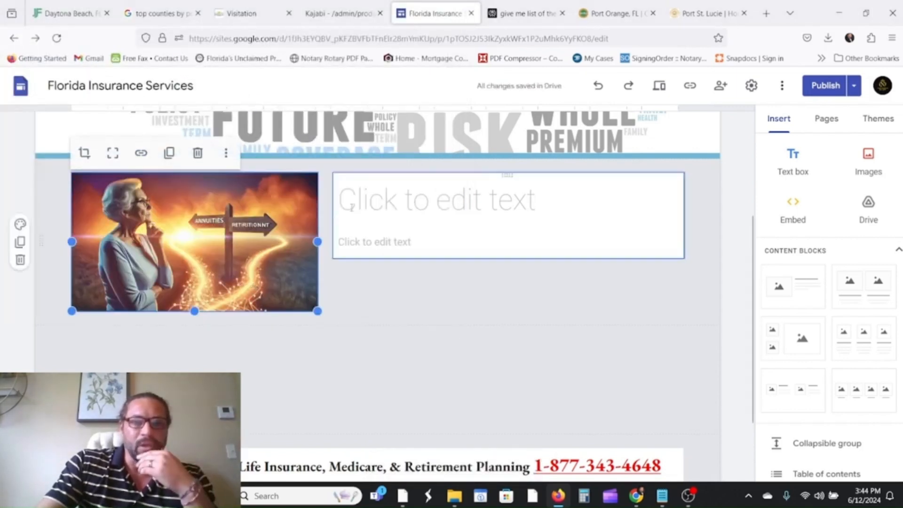
{"action": "left_click", "coordinate": [352, 207]}
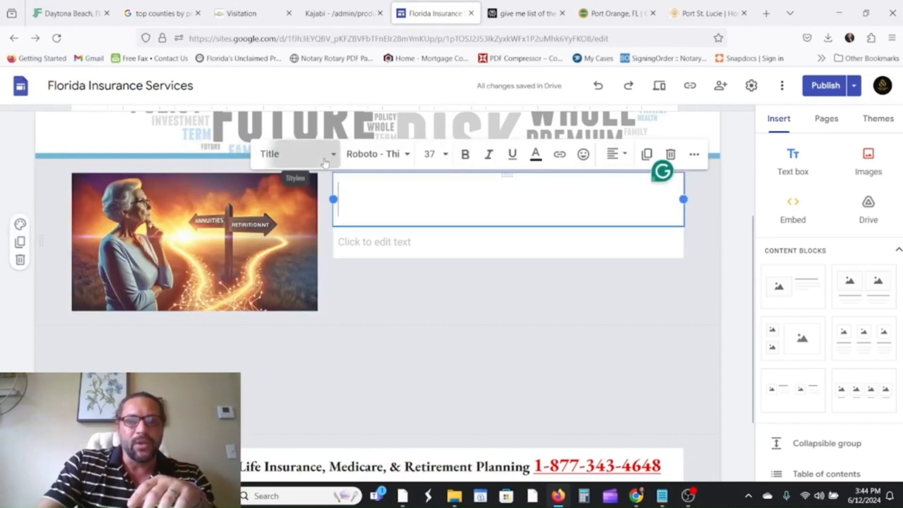
{"action": "left_click", "coordinate": [273, 154]}
Make the Medigap page header bold in the Georgia font.
{"action": "scroll", "coordinate": [329, 282], "scroll_direction": "up", "scroll_amount": 3}
{"action": "left_click", "coordinate": [375, 195]}
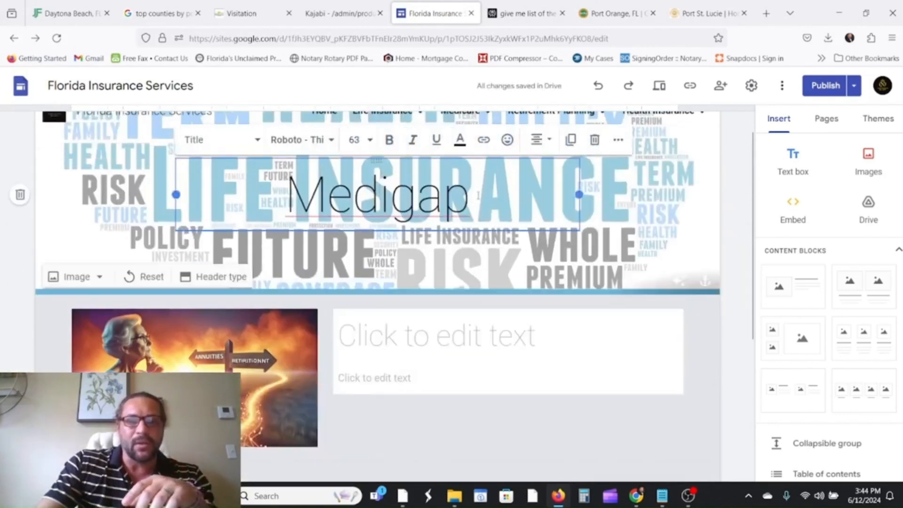
{"action": "left_click_drag", "start_coordinate": [478, 195], "coordinate": [285, 195]}
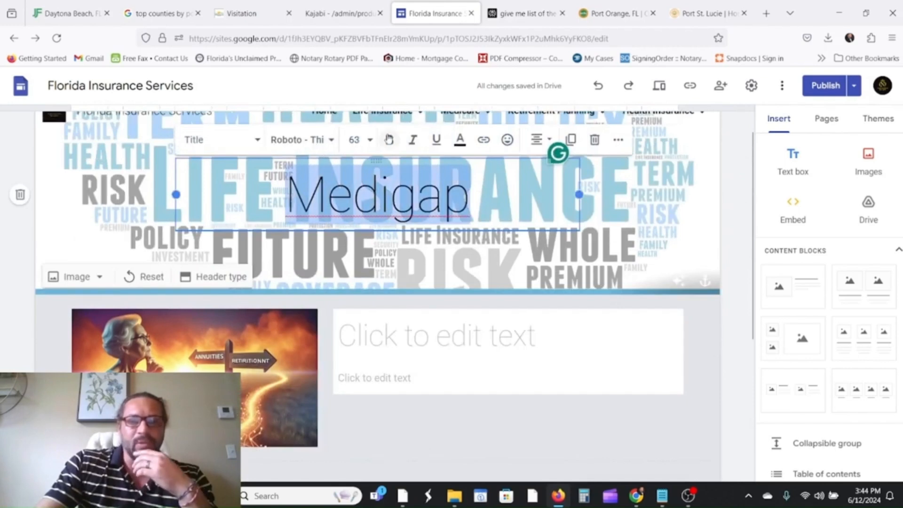
{"action": "key", "text": "ctrl+b"}
{"action": "left_click", "coordinate": [318, 150]}
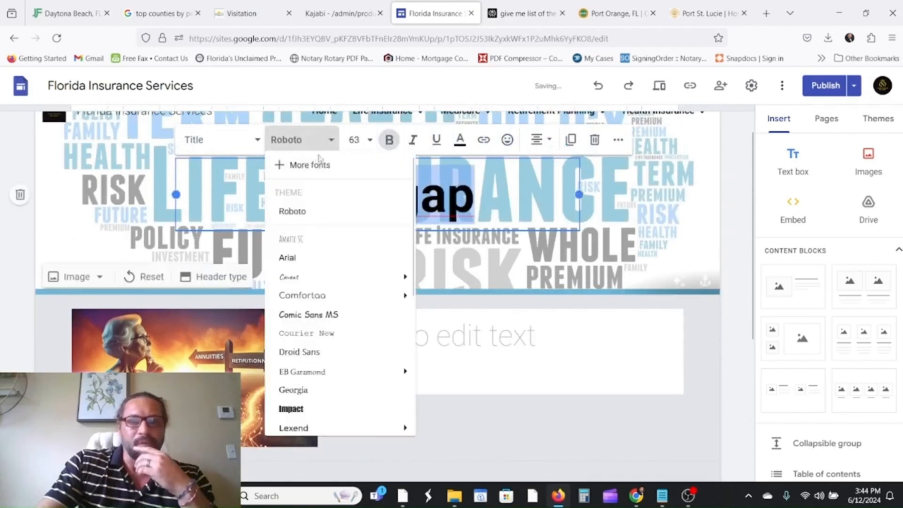
{"action": "left_click", "coordinate": [303, 393]}
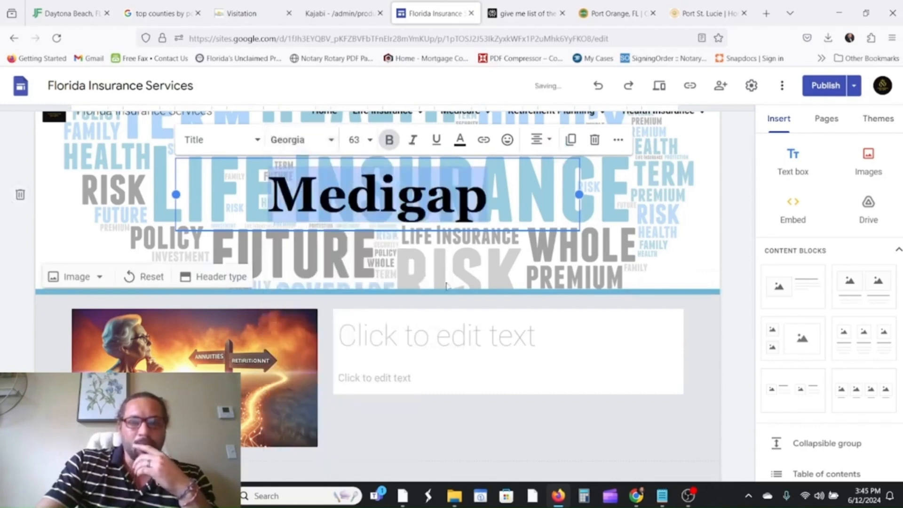
Title the image-and-text block 'Medigap In Florida', correcting the typos.
{"action": "left_click", "coordinate": [426, 334]}
{"action": "type", "text": "Medic"}
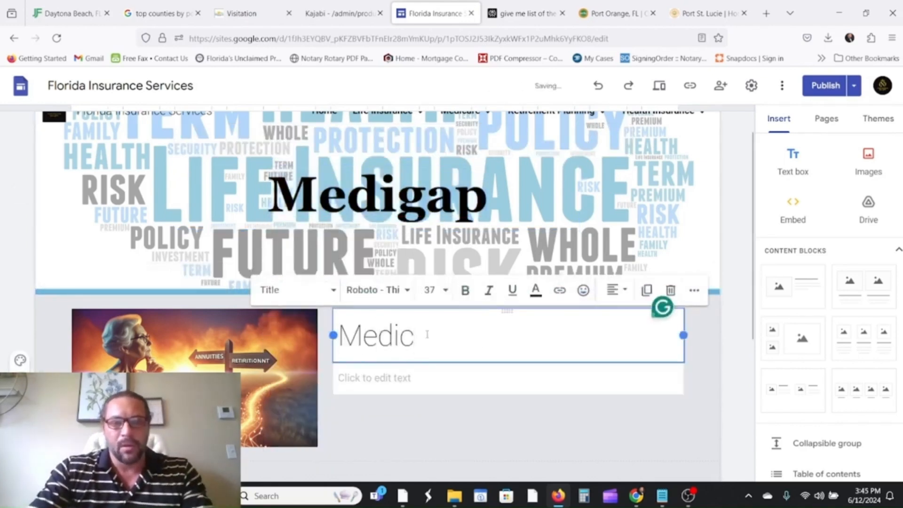
{"action": "key", "text": "BackSpace"}
{"action": "type", "text": "ga"}
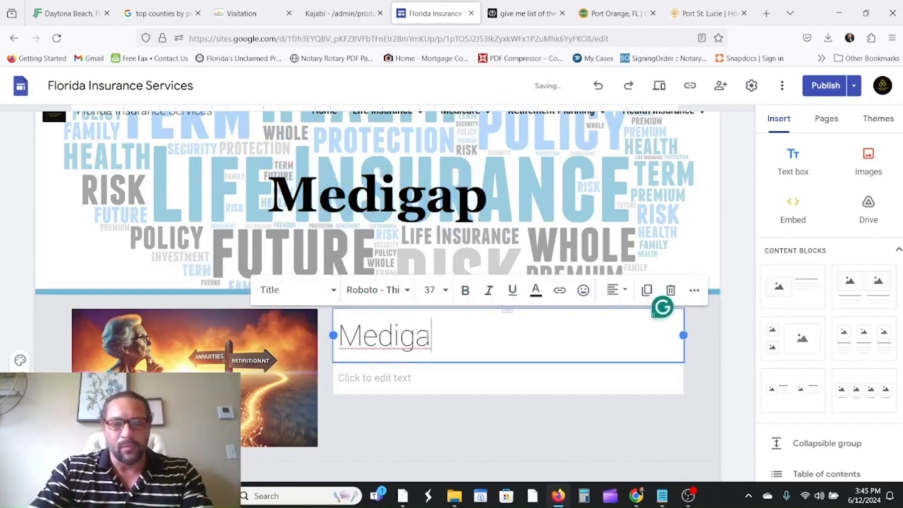
{"action": "type", "text": "p In"}
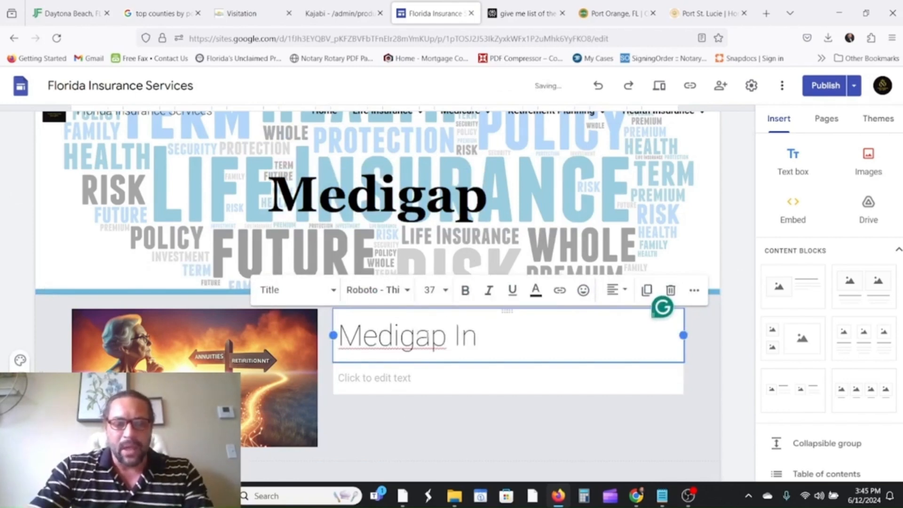
{"action": "type", "text": " Floirda"}
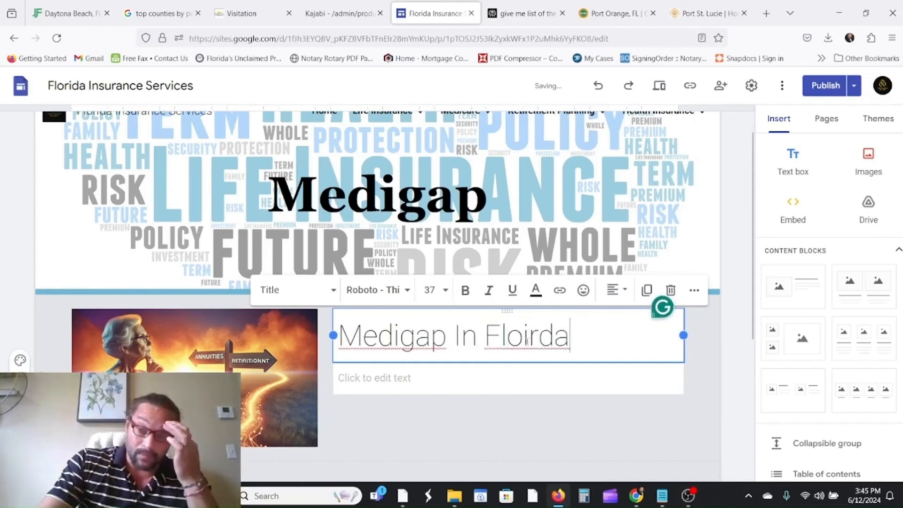
{"action": "left_click", "coordinate": [524, 338]}
{"action": "type", "text": "r"}
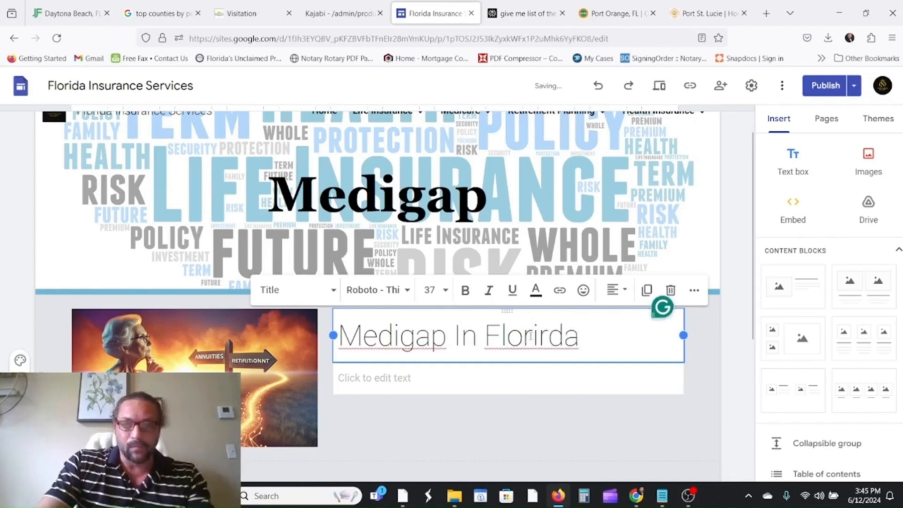
{"action": "key", "text": "BackSpace"}
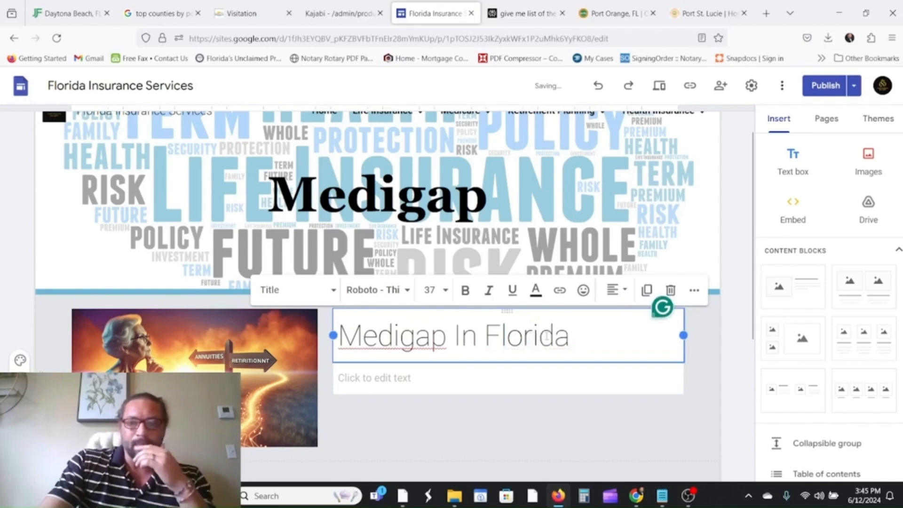
{"action": "left_click_drag", "start_coordinate": [588, 338], "coordinate": [363, 337]}
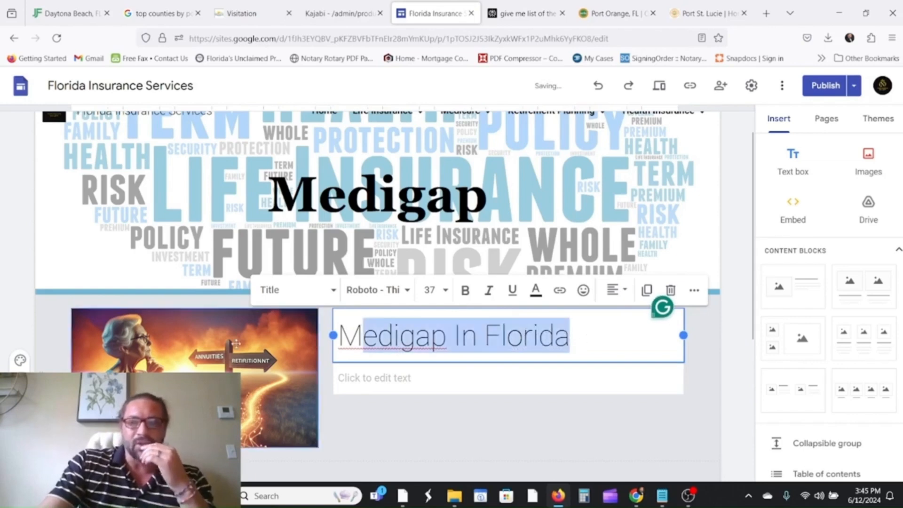
{"action": "left_click", "coordinate": [360, 380]}
{"action": "scroll", "coordinate": [349, 406], "scroll_direction": "down", "scroll_amount": 3}
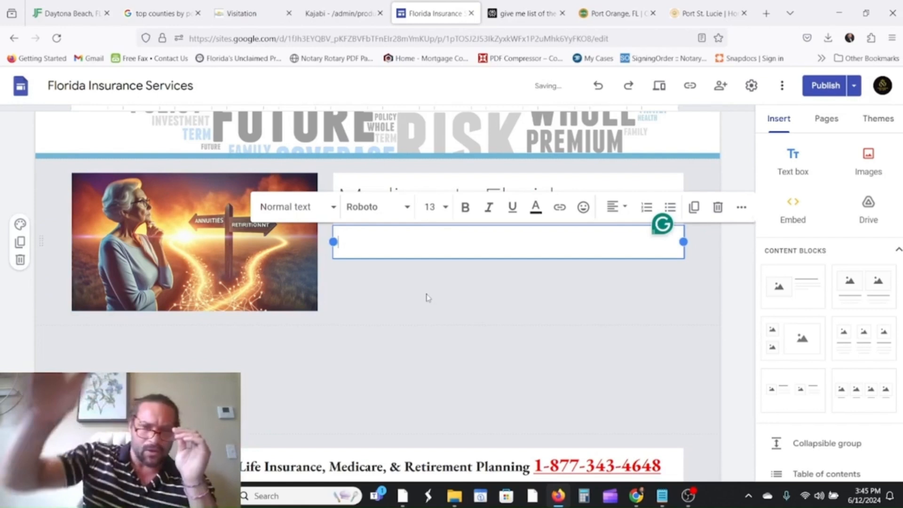
Add a caption under the image reading 'Call For Quotes:' followed by the quote phone number.
{"action": "scroll", "coordinate": [428, 348], "scroll_direction": "down", "scroll_amount": 2}
{"action": "scroll", "coordinate": [427, 348], "scroll_direction": "up", "scroll_amount": 2}
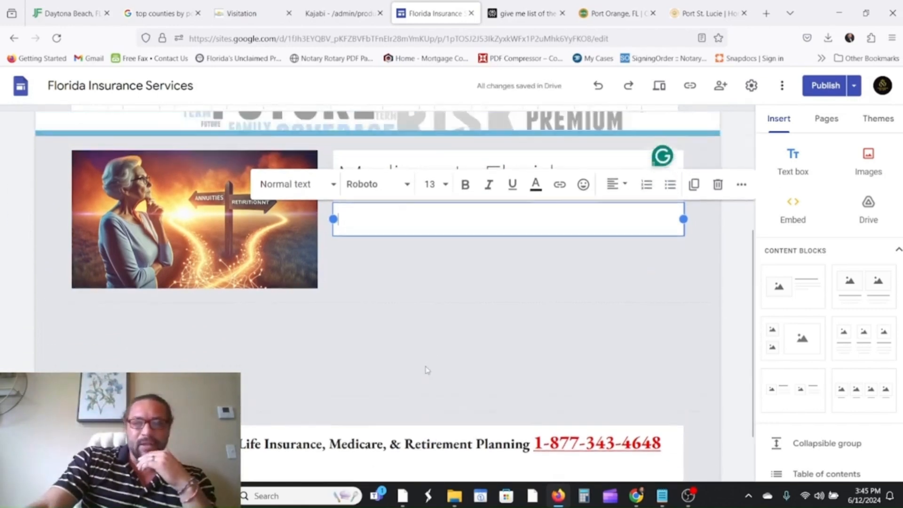
{"action": "left_click", "coordinate": [215, 277]}
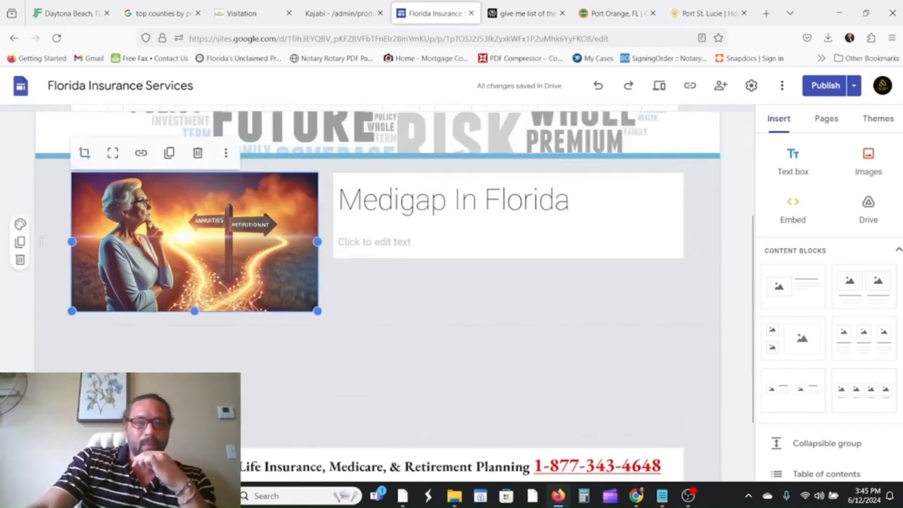
{"action": "left_click", "coordinate": [226, 153]}
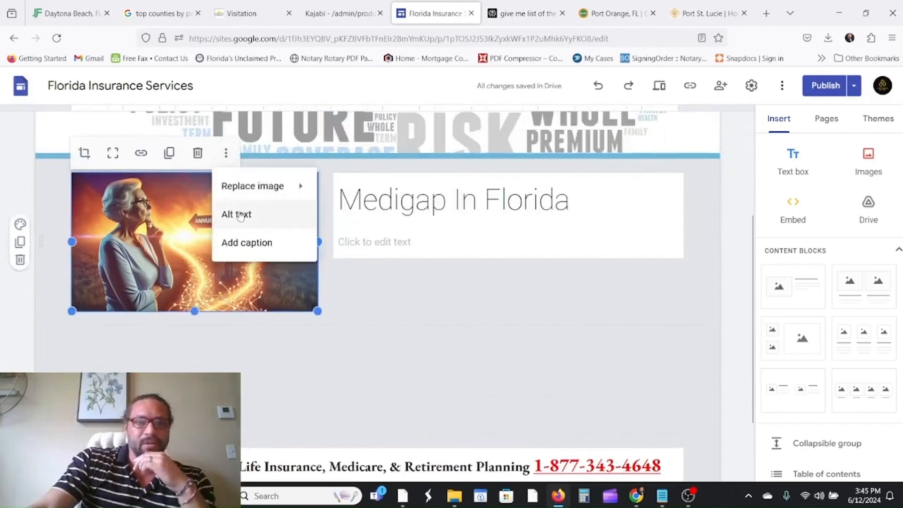
{"action": "left_click", "coordinate": [235, 213]}
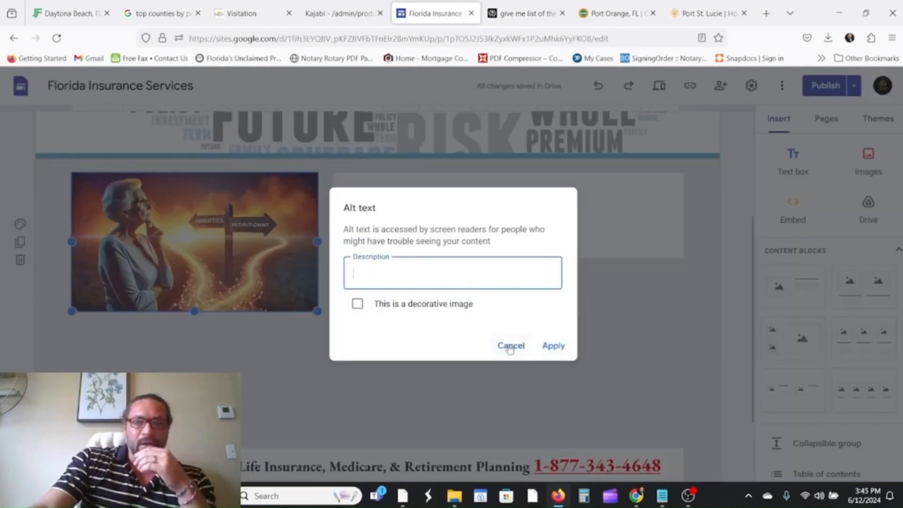
{"action": "left_click", "coordinate": [510, 346]}
{"action": "left_click", "coordinate": [226, 153]}
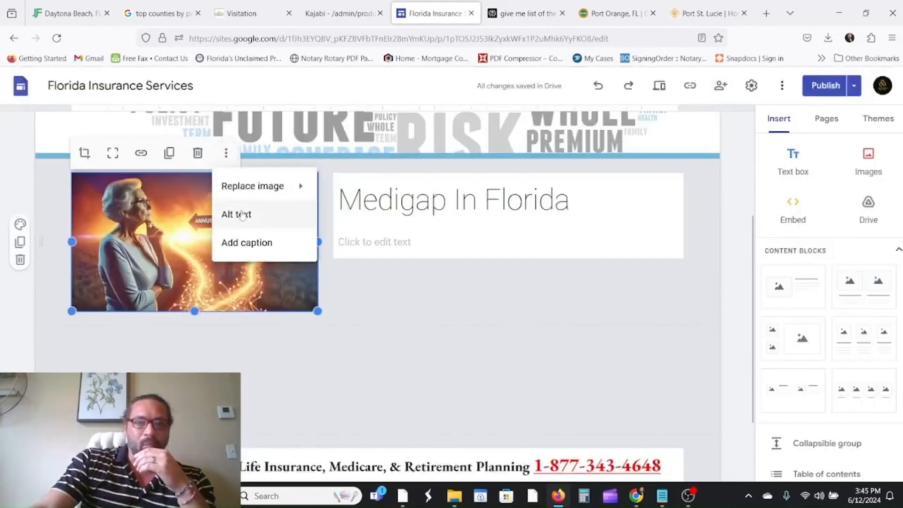
{"action": "left_click", "coordinate": [243, 241]}
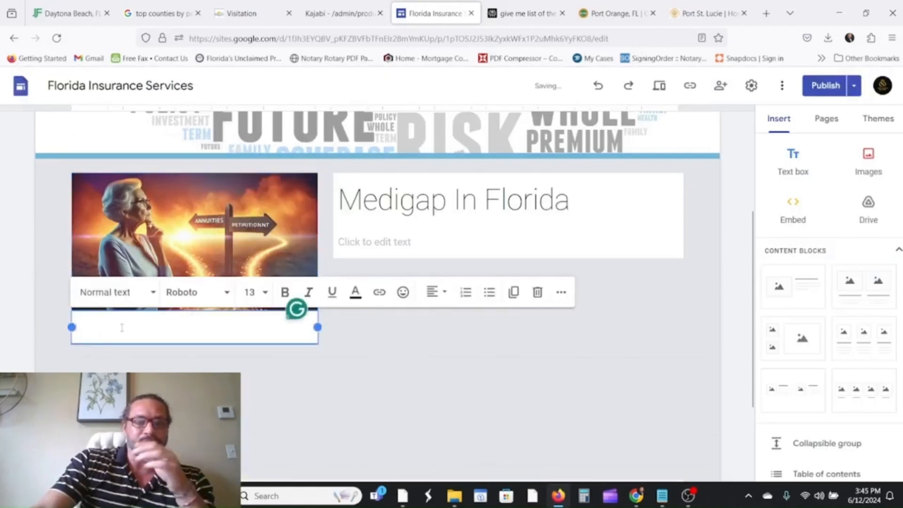
{"action": "type", "text": "Call"}
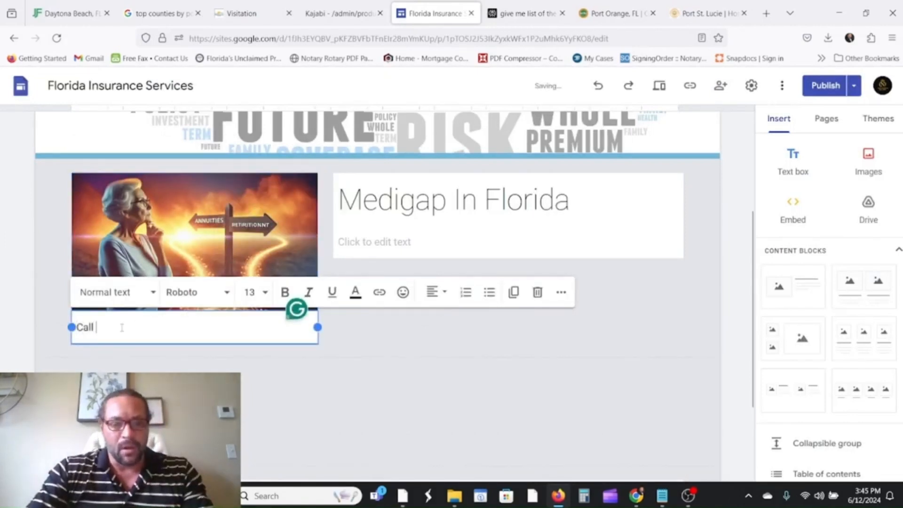
{"action": "type", "text": " For Quo"}
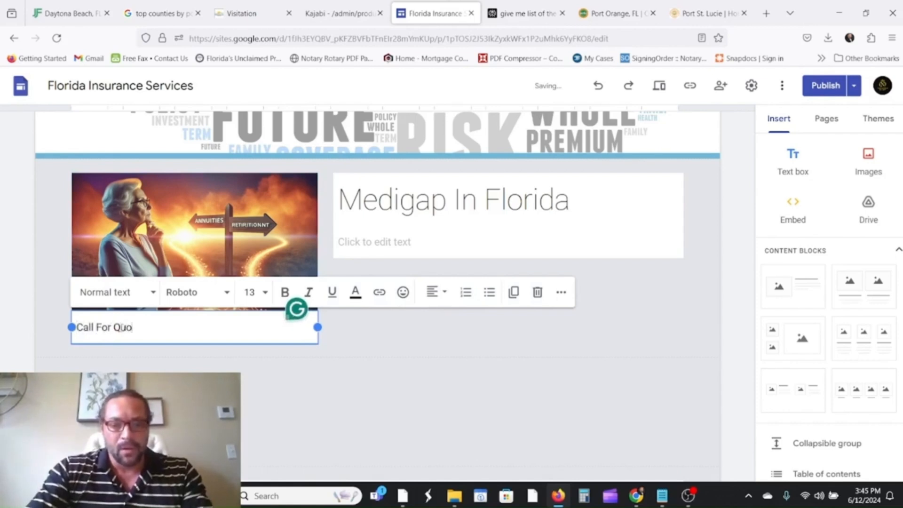
{"action": "type", "text": "tes:"}
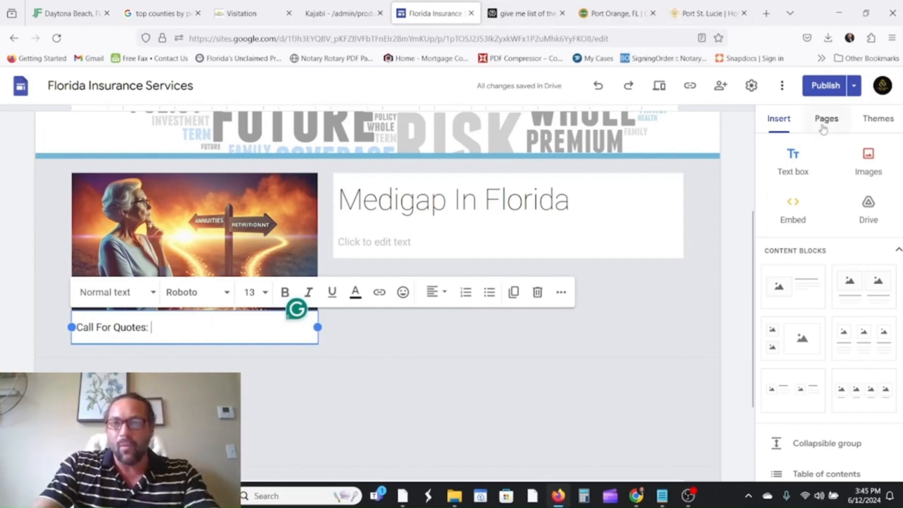
{"action": "scroll", "coordinate": [661, 260], "scroll_direction": "down", "scroll_amount": 3}
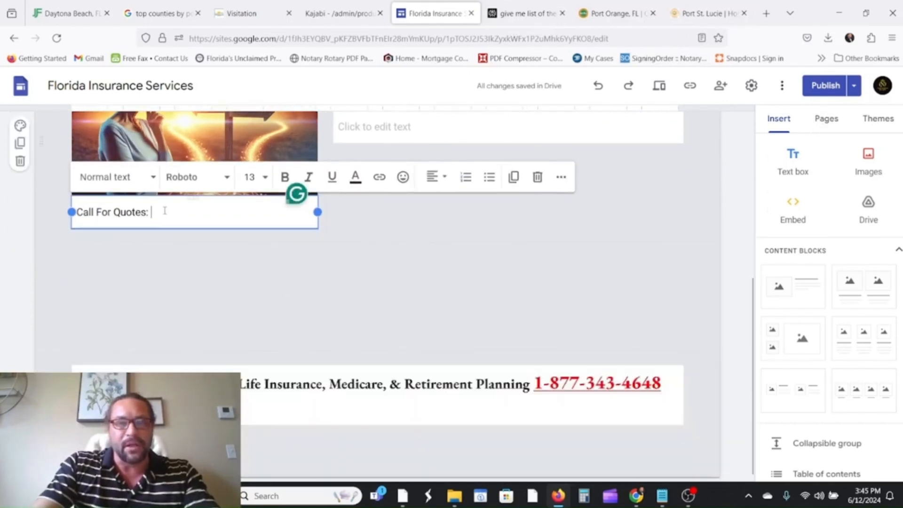
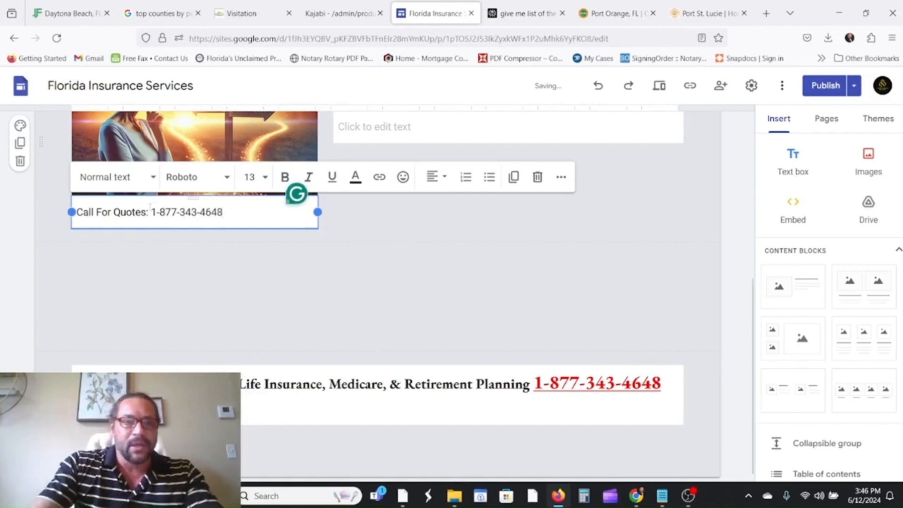
Turn the caption's phone number into a clickable tel: link.
{"action": "left_click_drag", "start_coordinate": [224, 218], "coordinate": [152, 220]}
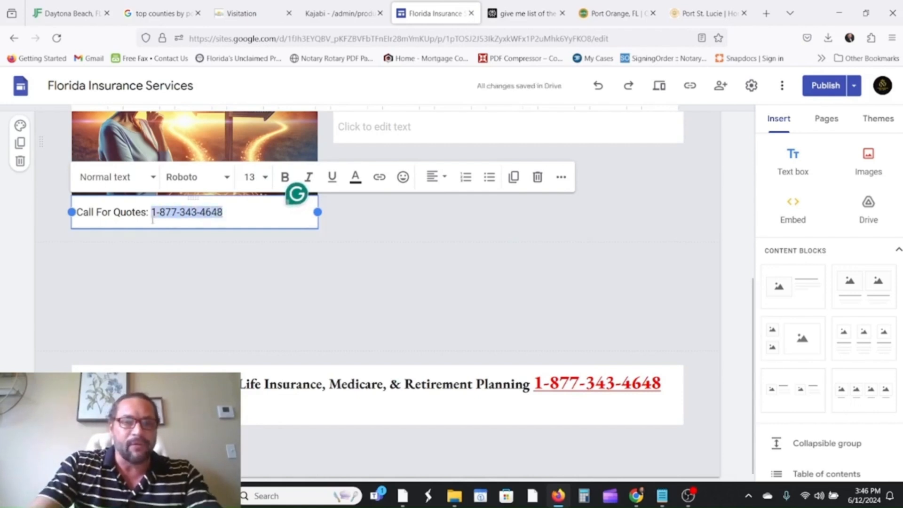
{"action": "left_click", "coordinate": [379, 177]}
{"action": "type", "text": "t"}
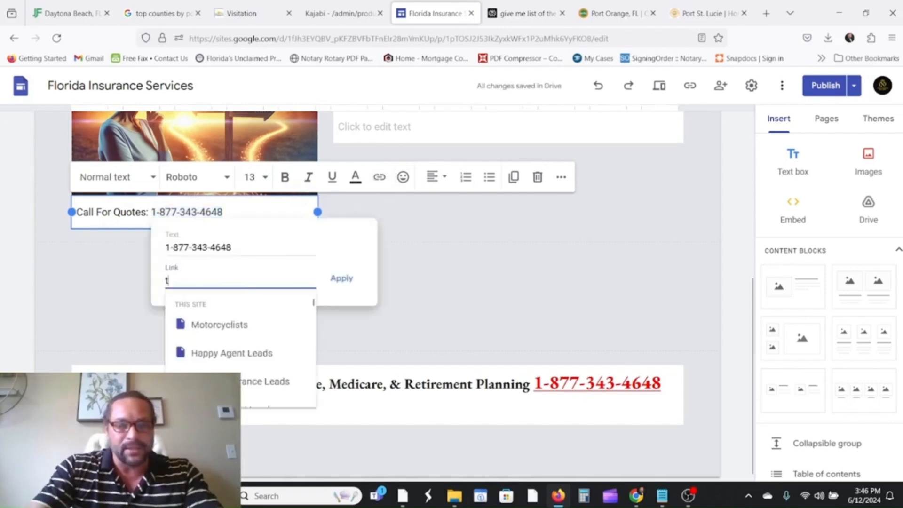
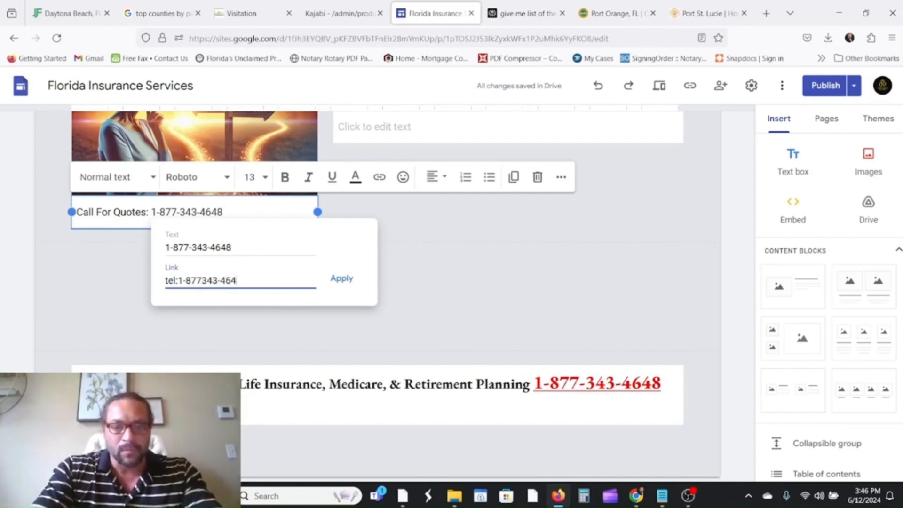
{"action": "left_click", "coordinate": [342, 277]}
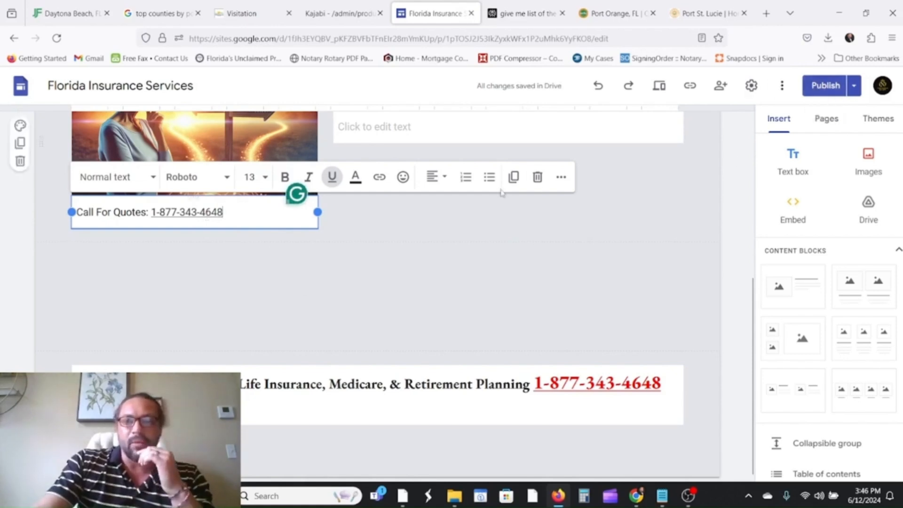
{"action": "left_click", "coordinate": [399, 126]}
{"action": "scroll", "coordinate": [507, 269], "scroll_direction": "up", "scroll_amount": 3}
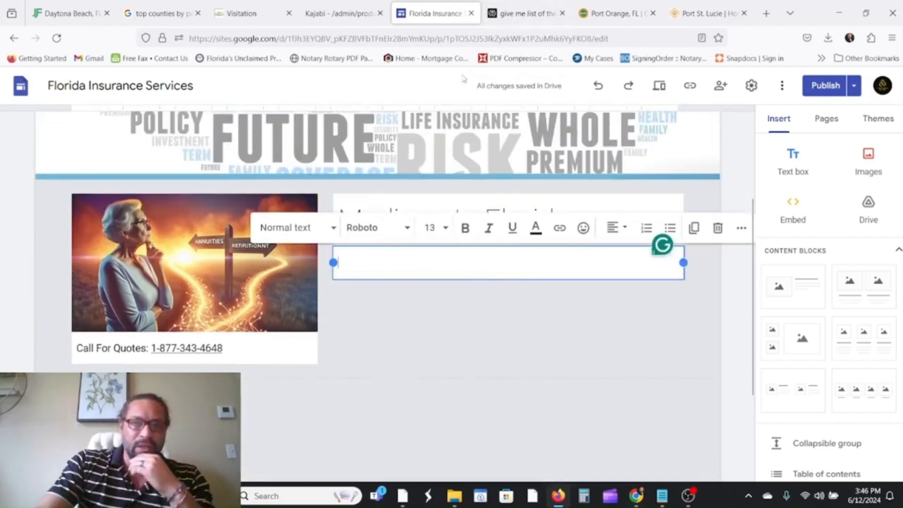
{"action": "left_click", "coordinate": [504, 21]}
Ask Perplexity for SEO-optimized landing page content offering Medigap insurance in Florida and review the answer.
{"action": "scroll", "coordinate": [489, 147], "scroll_direction": "up", "scroll_amount": 2}
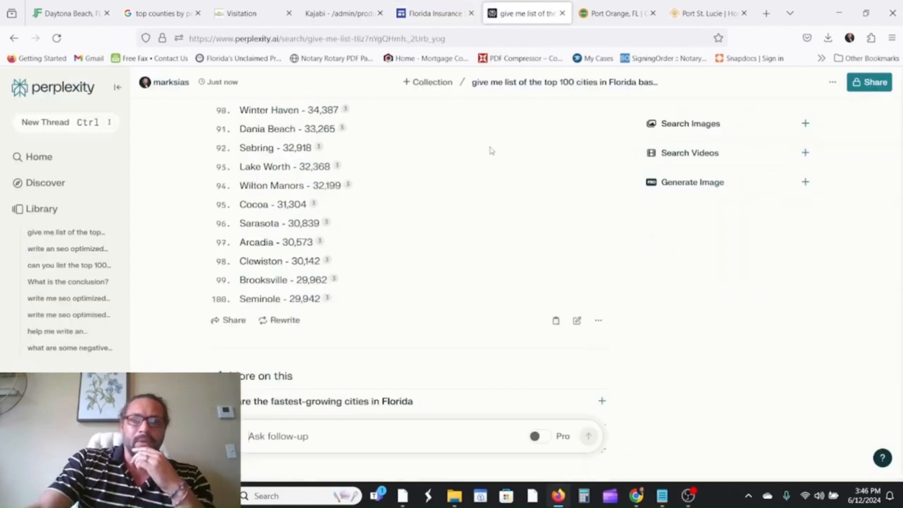
{"action": "scroll", "coordinate": [480, 151], "scroll_direction": "down", "scroll_amount": 2}
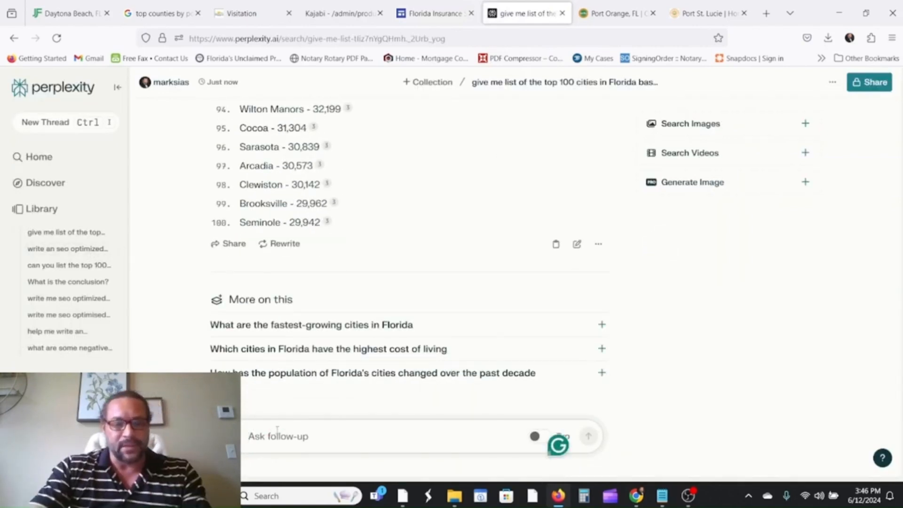
{"action": "type", "text": "give"}
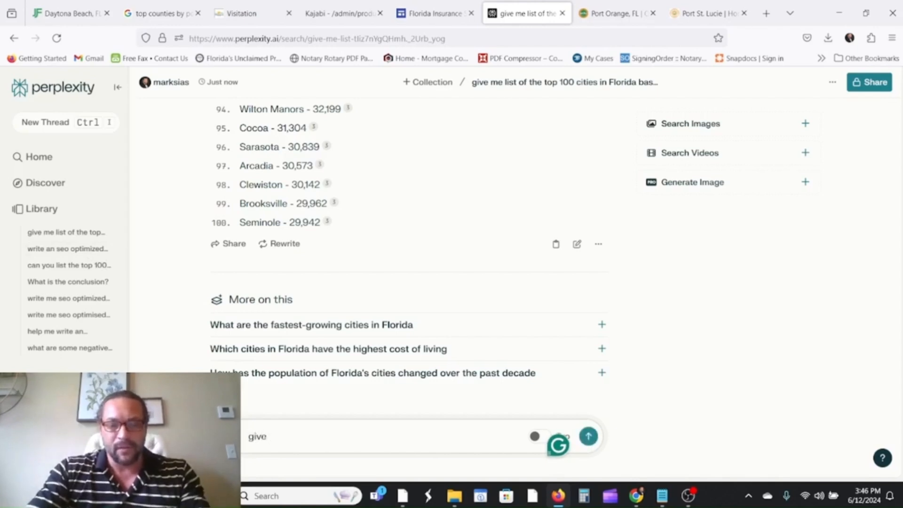
{"action": "type", "text": " me seo optimized co"}
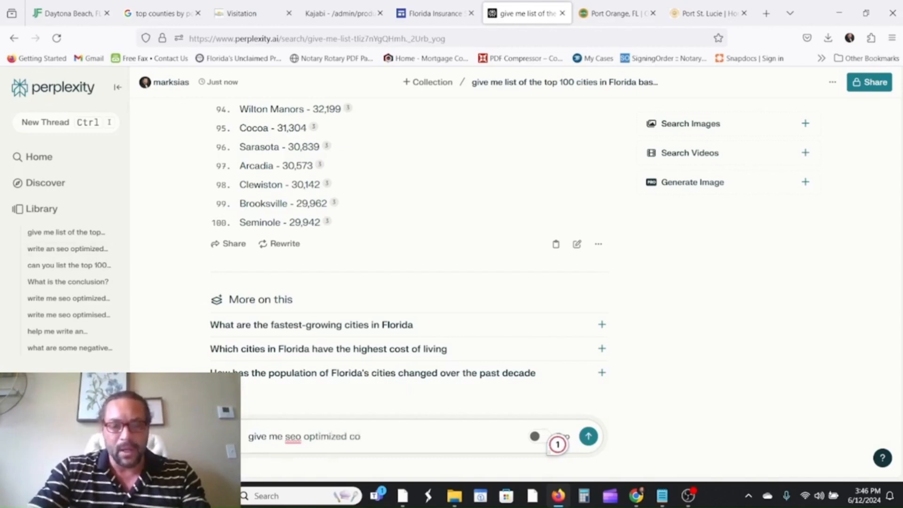
{"action": "type", "text": "ntent for a landing page"}
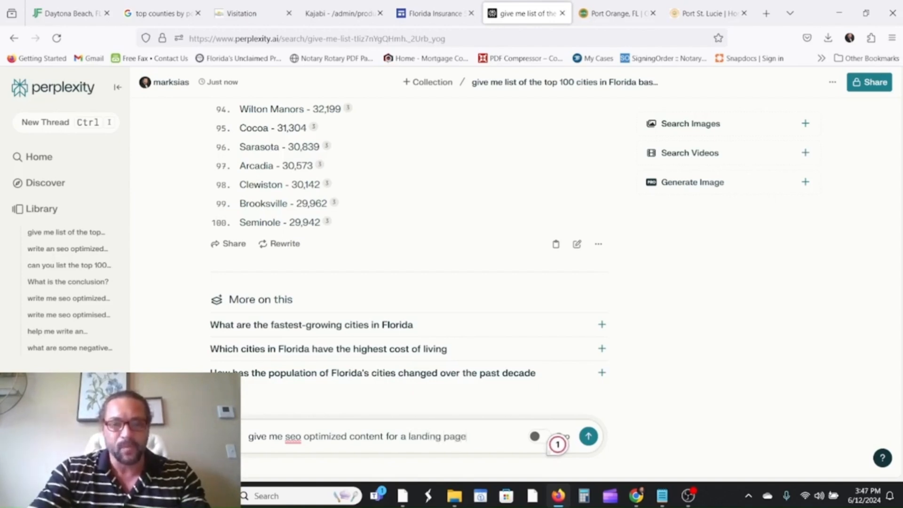
{"action": "type", "text": "offering Medig"}
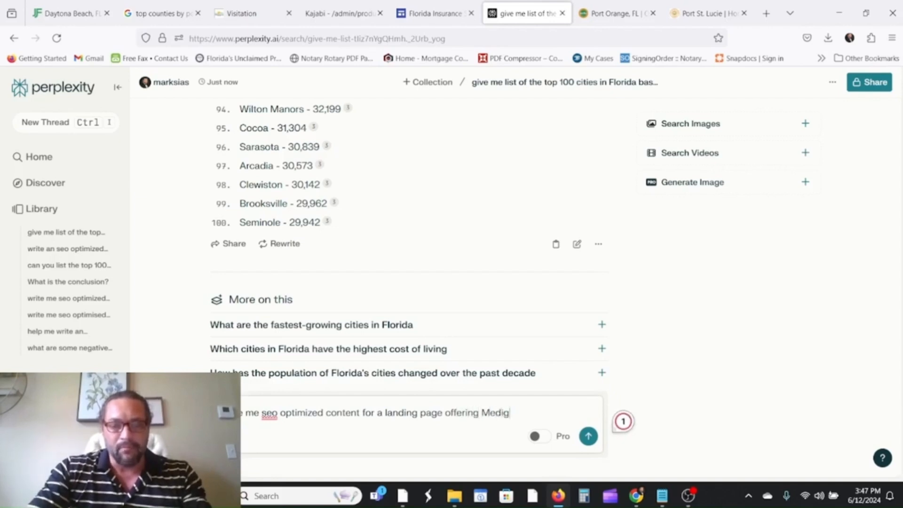
{"action": "type", "text": "ap insur"}
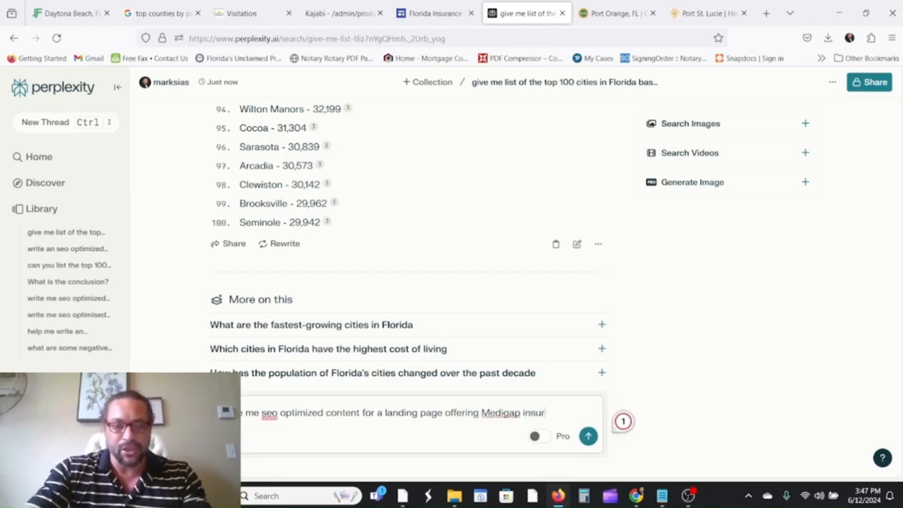
{"action": "type", "text": "ance in fl"}
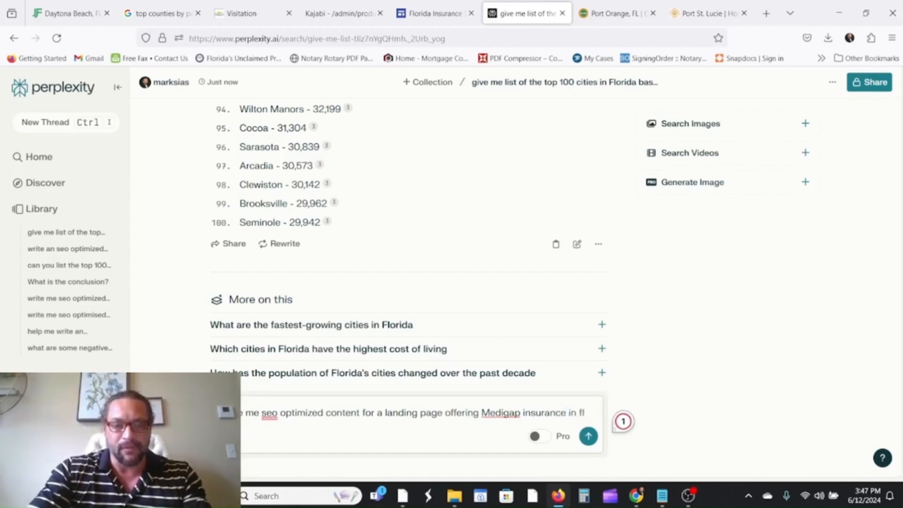
{"action": "type", "text": "orida"}
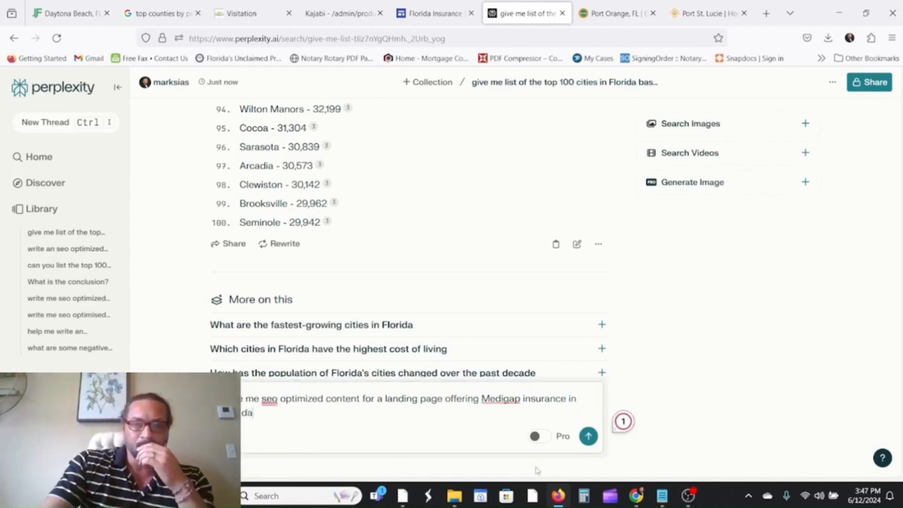
{"action": "left_click", "coordinate": [588, 436]}
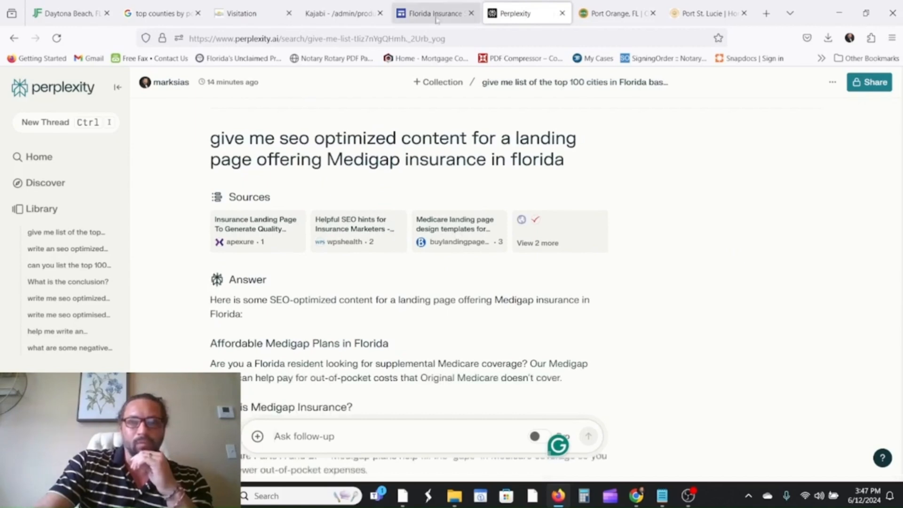
{"action": "scroll", "coordinate": [411, 256], "scroll_direction": "down", "scroll_amount": 4}
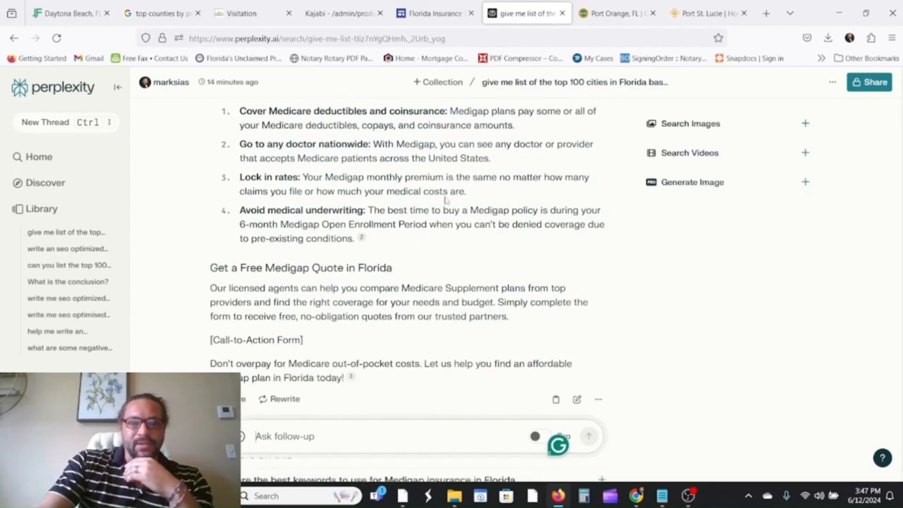
{"action": "scroll", "coordinate": [446, 200], "scroll_direction": "up", "scroll_amount": 3}
{"action": "scroll", "coordinate": [436, 224], "scroll_direction": "down", "scroll_amount": 3}
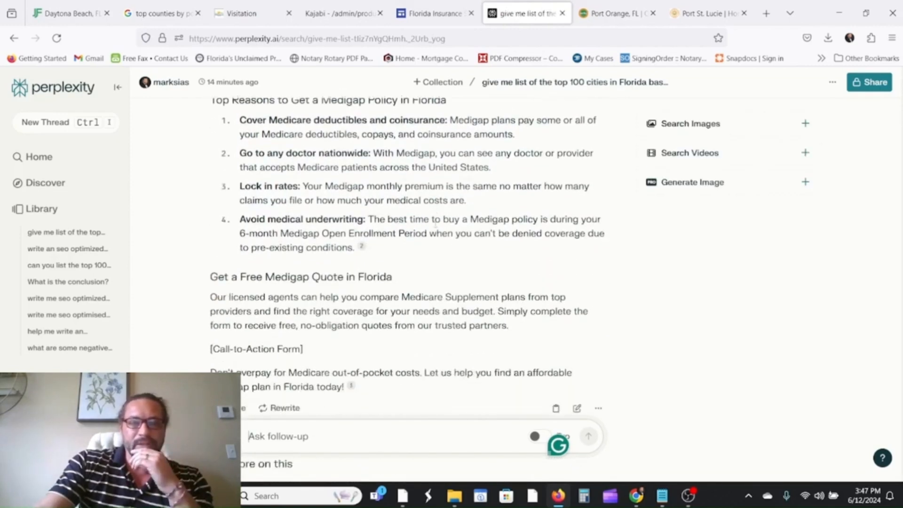
{"action": "scroll", "coordinate": [436, 225], "scroll_direction": "down", "scroll_amount": 3}
{"action": "scroll", "coordinate": [423, 236], "scroll_direction": "up", "scroll_amount": 15}
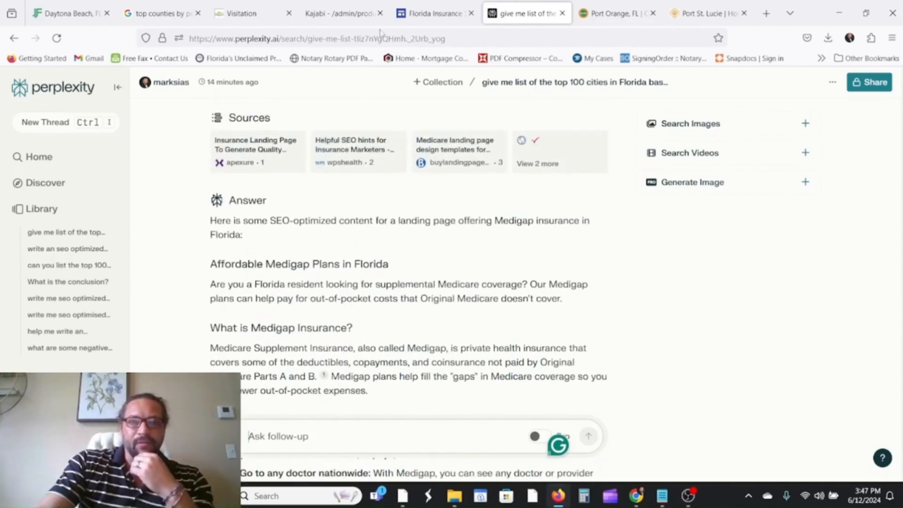
{"action": "left_click", "coordinate": [425, 14]}
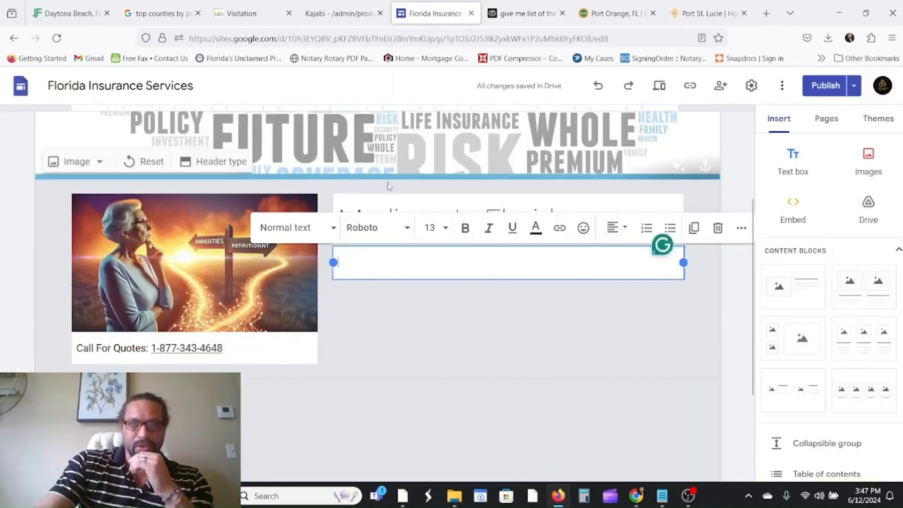
Change the 'Medigap In Florida' line's style to Heading.
{"action": "scroll", "coordinate": [389, 186], "scroll_direction": "up", "scroll_amount": 2}
{"action": "left_click", "coordinate": [347, 216]}
{"action": "scroll", "coordinate": [355, 226], "scroll_direction": "down", "scroll_amount": 1}
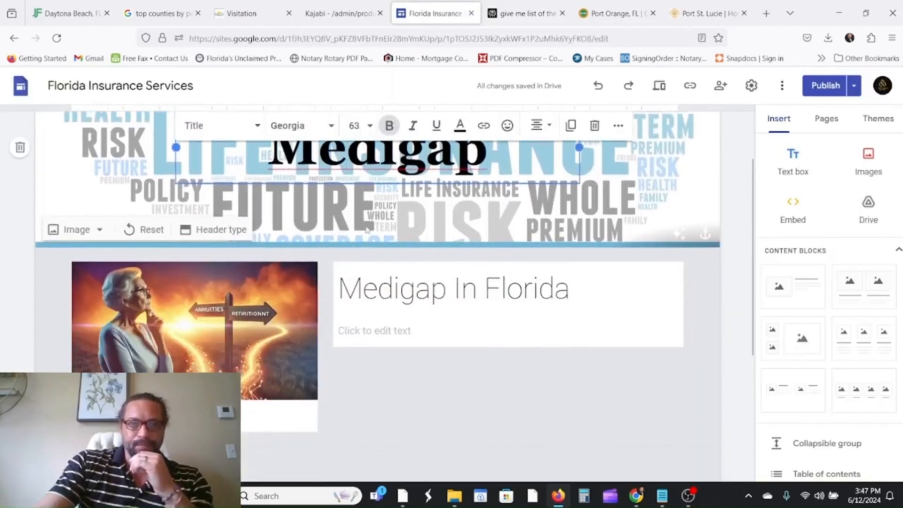
{"action": "left_click", "coordinate": [381, 276]}
{"action": "left_click", "coordinate": [333, 243]}
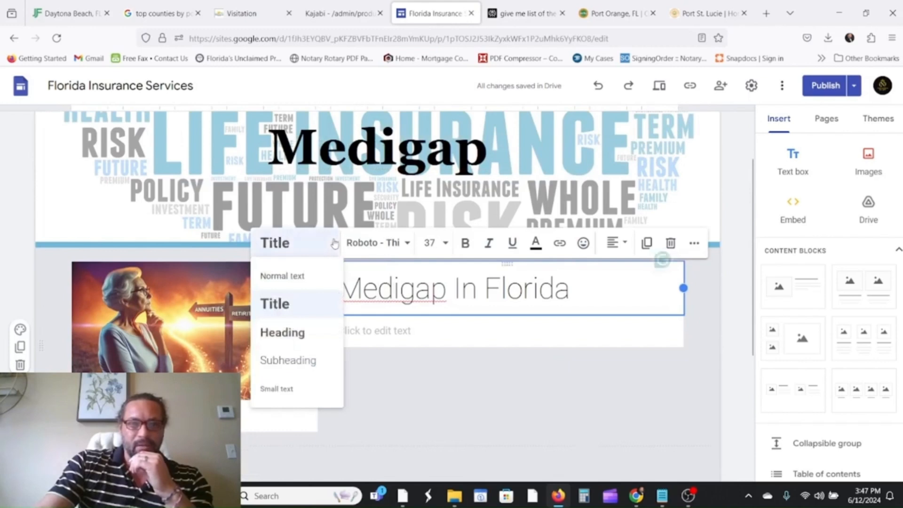
{"action": "left_click", "coordinate": [293, 333]}
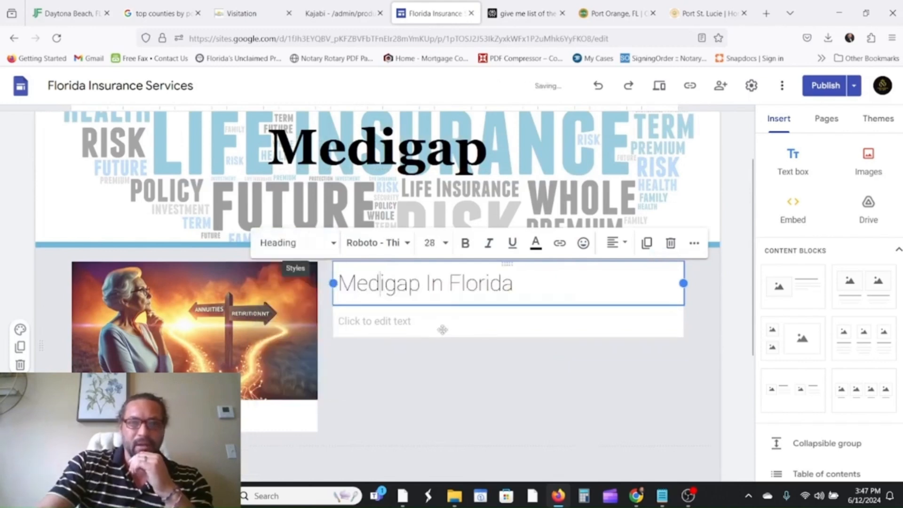
{"action": "left_click", "coordinate": [326, 250]}
{"action": "left_click", "coordinate": [459, 321]}
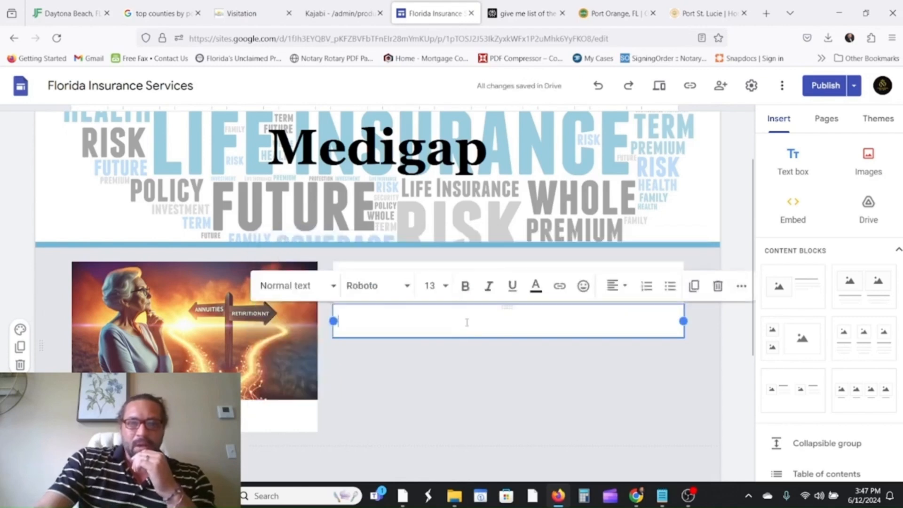
Check the Pages list, then start inserting a new button on the Medigap page.
{"action": "scroll", "coordinate": [556, 372], "scroll_direction": "down", "scroll_amount": 3}
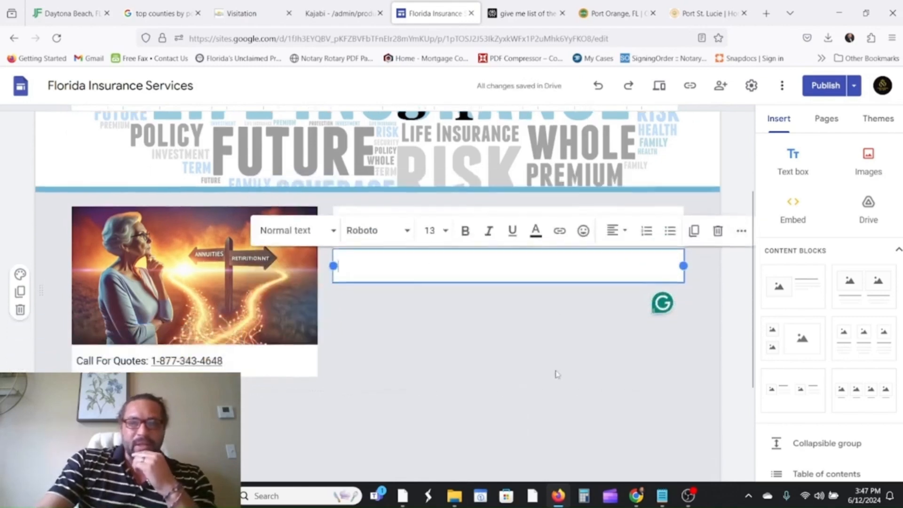
{"action": "left_click", "coordinate": [256, 356]}
{"action": "left_click", "coordinate": [827, 132]}
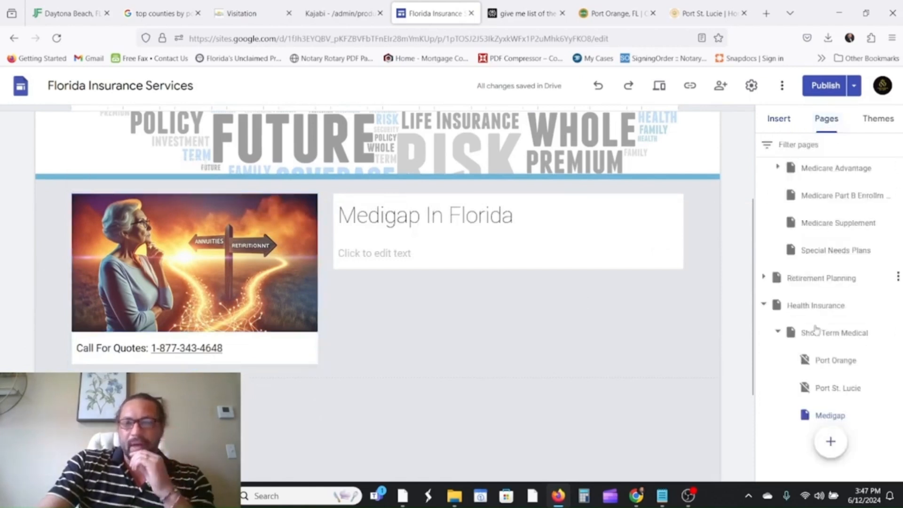
{"action": "left_click", "coordinate": [780, 117]}
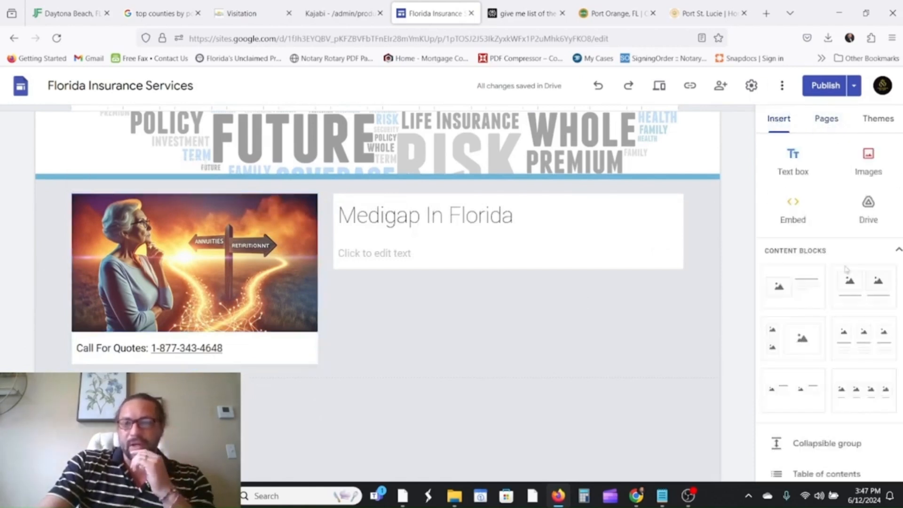
{"action": "scroll", "coordinate": [814, 260], "scroll_direction": "down", "scroll_amount": 6}
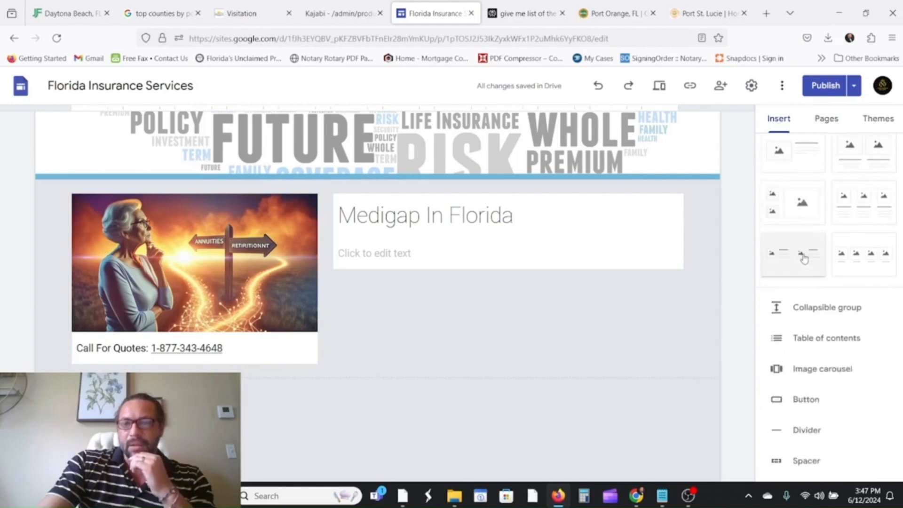
{"action": "left_click", "coordinate": [812, 265]}
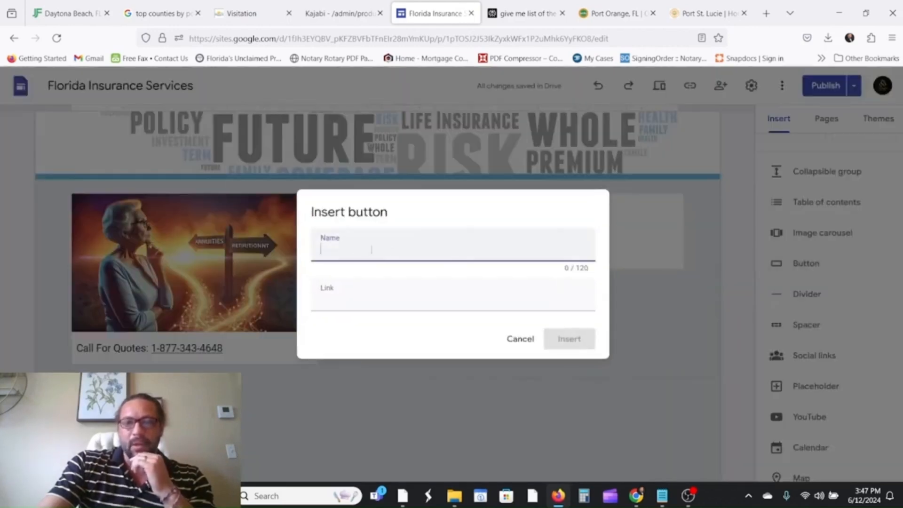
Name the new button 'Schedule A Call' and open a blank browser tab to find its link.
{"action": "left_click", "coordinate": [355, 248]}
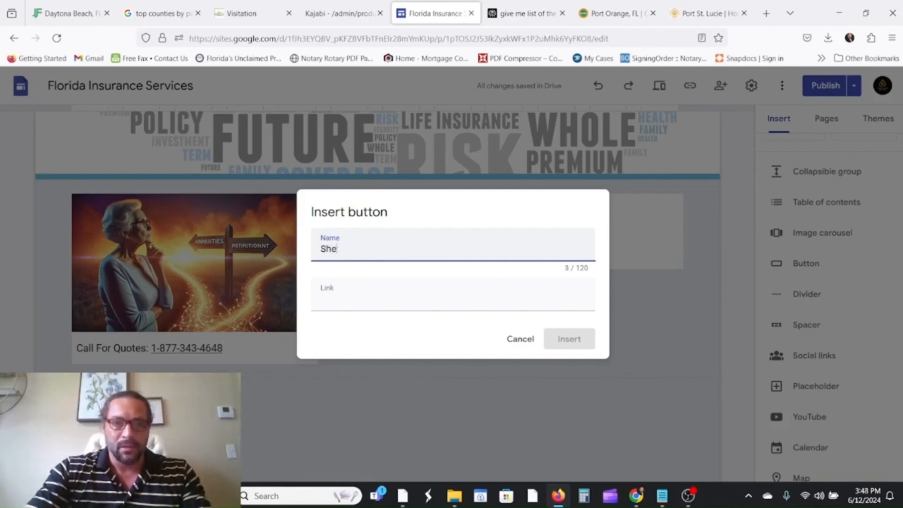
{"action": "type", "text": "Sched"}
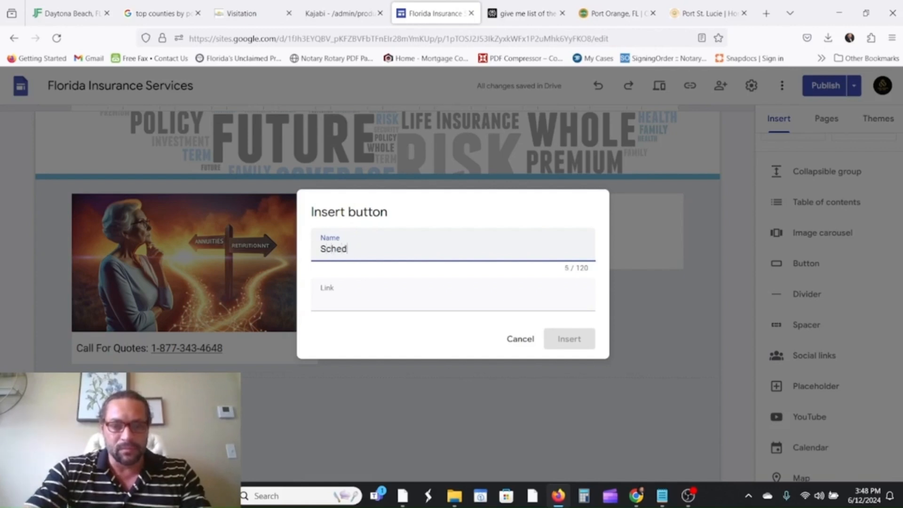
{"action": "type", "text": "ule A Ca"}
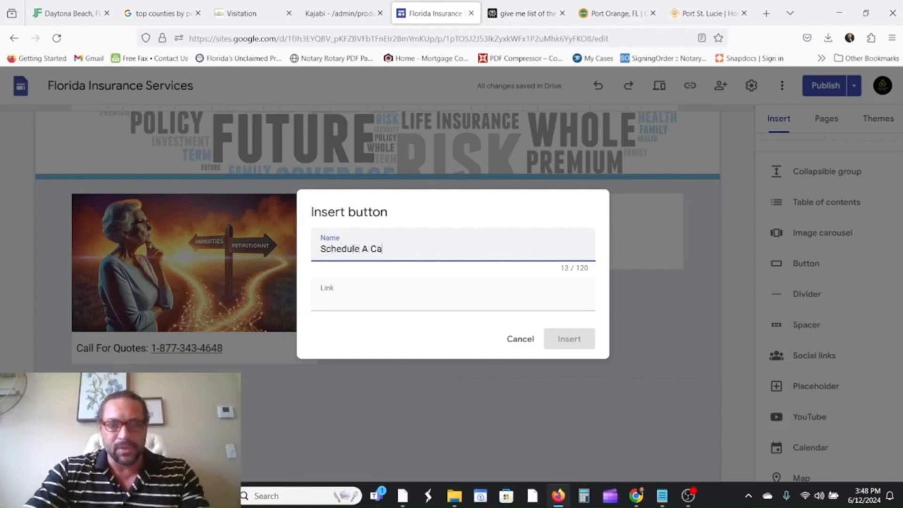
{"action": "type", "text": "ll"}
{"action": "left_click", "coordinate": [428, 304]}
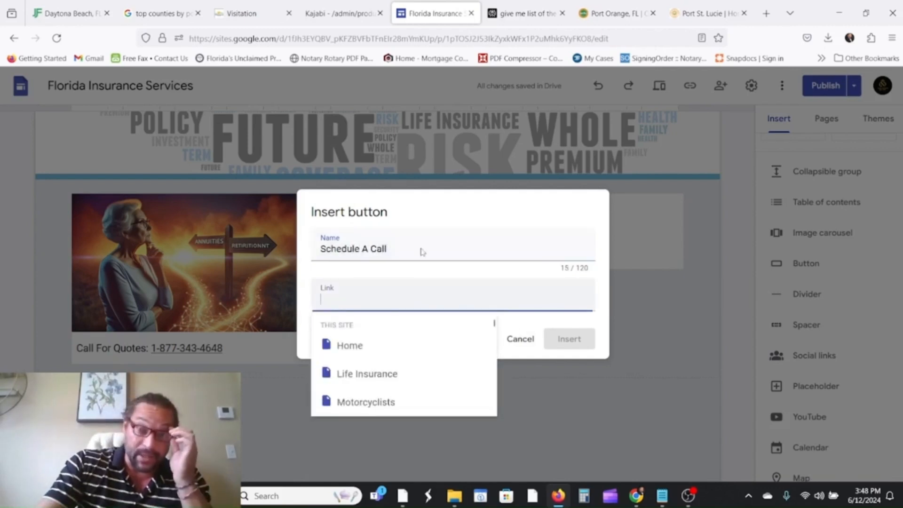
{"action": "left_click", "coordinate": [765, 14]}
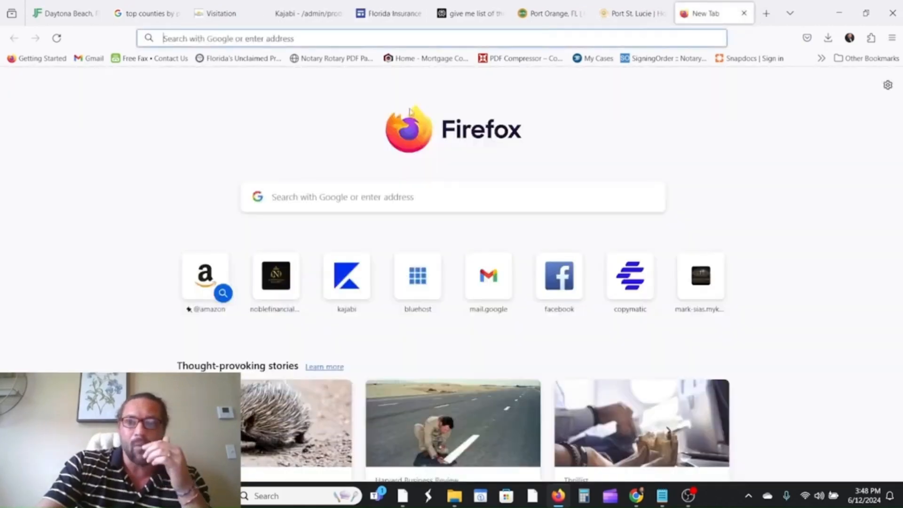
Go to Calendly and copy the Insurance Quote/Consultation booking link.
{"action": "type", "text": "calendly.com/"}
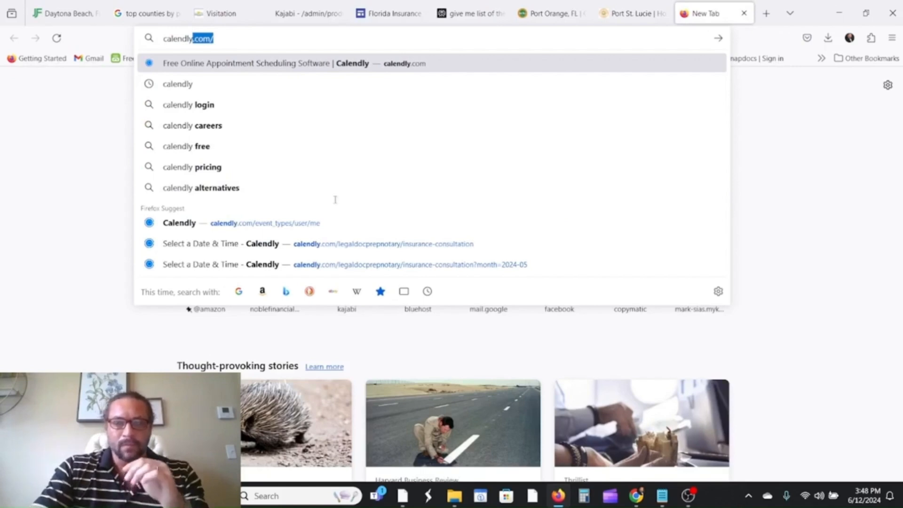
{"action": "key", "text": "Return"}
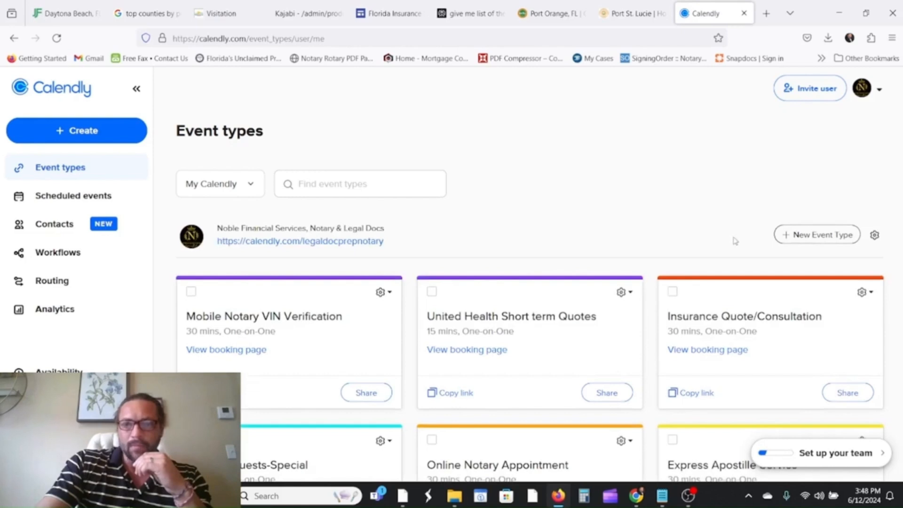
{"action": "scroll", "coordinate": [783, 291], "scroll_direction": "down", "scroll_amount": 3}
{"action": "left_click", "coordinate": [703, 267]}
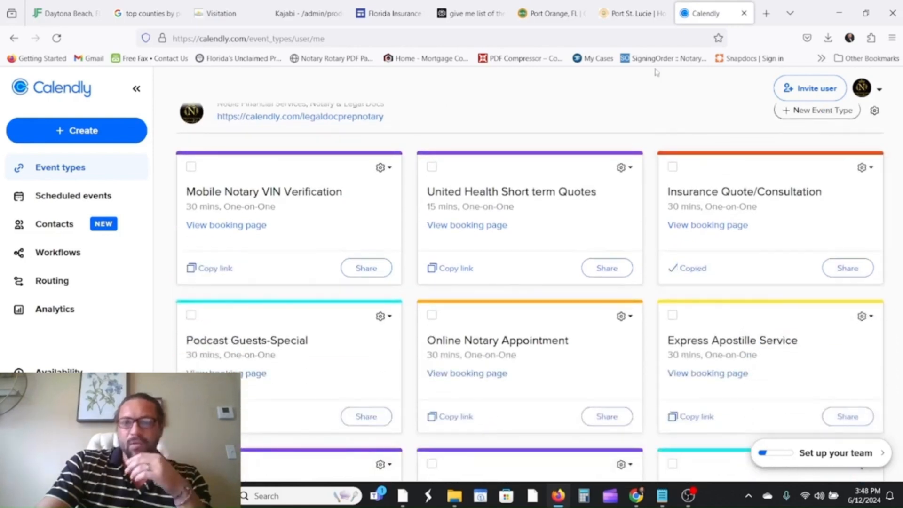
{"action": "left_click", "coordinate": [389, 13]}
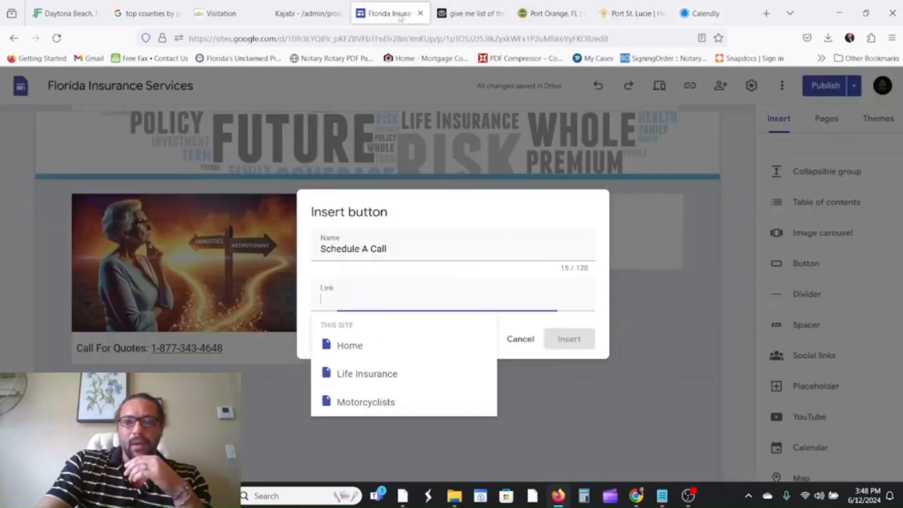
Paste the Calendly link, insert the Schedule A Call button, widen it and place it under Call For Quotes.
{"action": "right_click", "coordinate": [357, 305]}
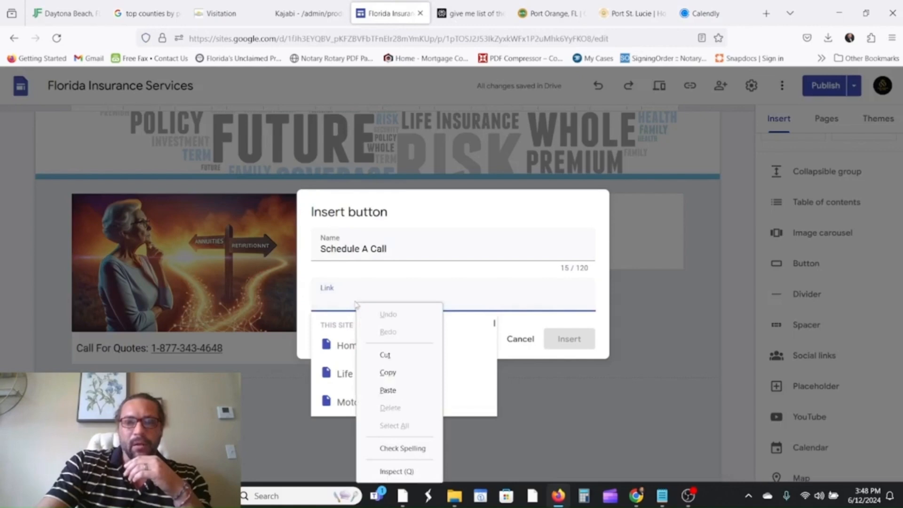
{"action": "left_click", "coordinate": [387, 389]}
{"action": "left_click", "coordinate": [570, 339]}
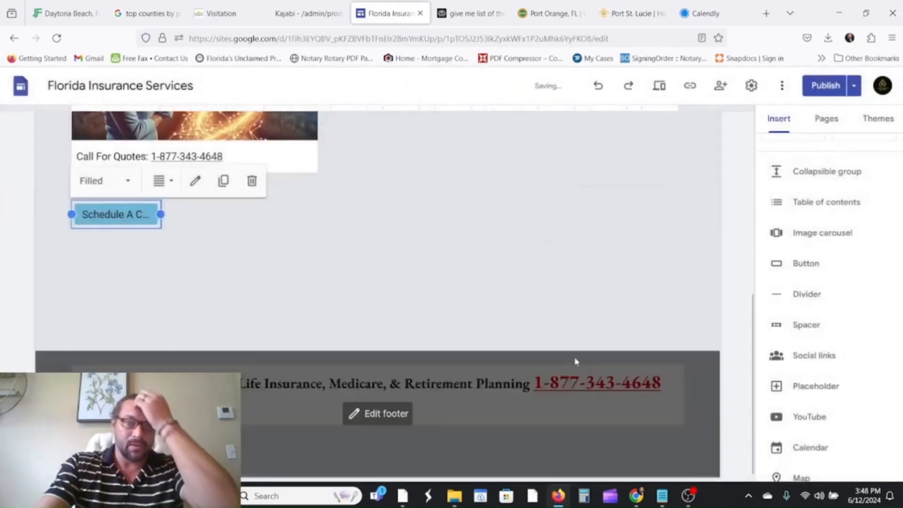
{"action": "left_click_drag", "start_coordinate": [160, 214], "coordinate": [282, 227]}
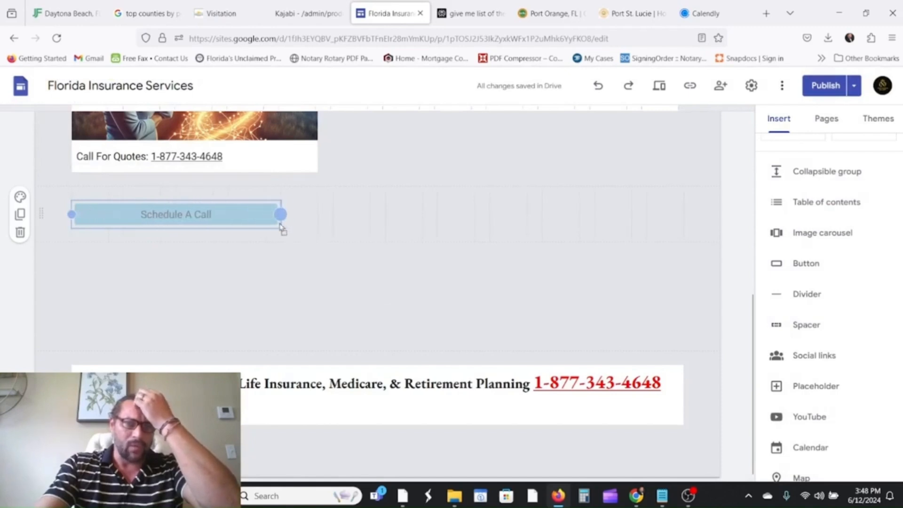
{"action": "left_click", "coordinate": [306, 228]}
{"action": "left_click_drag", "start_coordinate": [194, 219], "coordinate": [195, 181]}
{"action": "scroll", "coordinate": [370, 315], "scroll_direction": "up", "scroll_amount": 5}
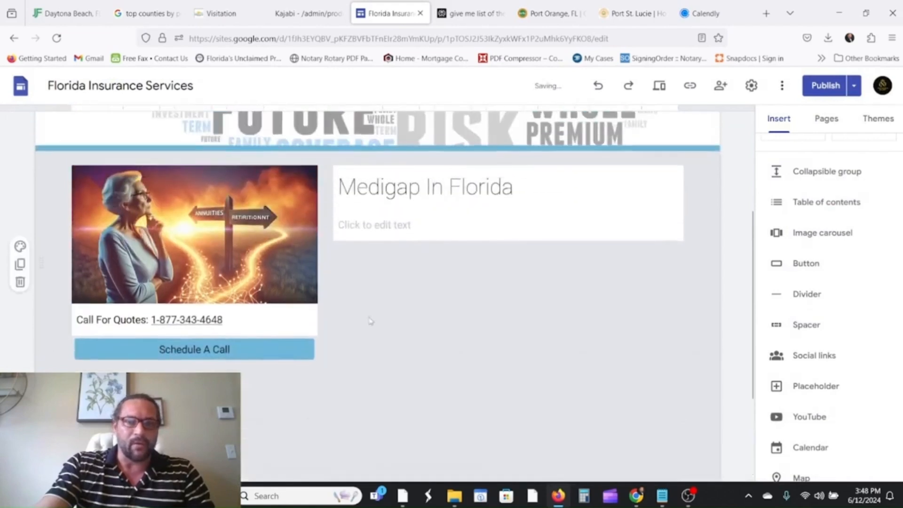
Duplicate and delete copies of the image card group to tidy the layout.
{"action": "left_click", "coordinate": [246, 422]}
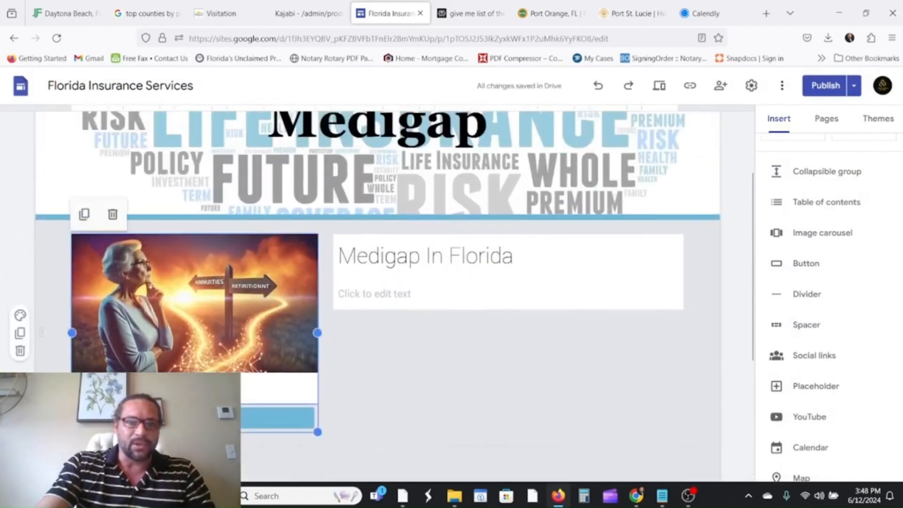
{"action": "left_click", "coordinate": [85, 214]}
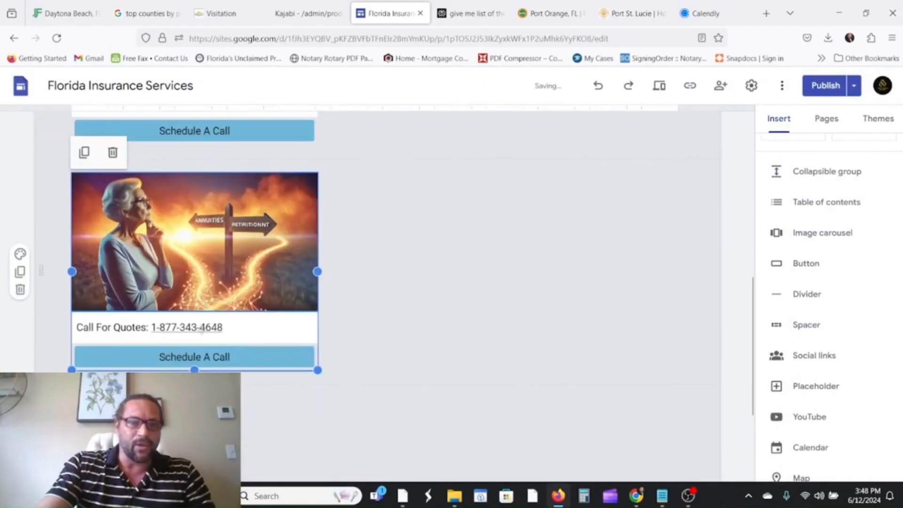
{"action": "scroll", "coordinate": [214, 267], "scroll_direction": "up", "scroll_amount": 3}
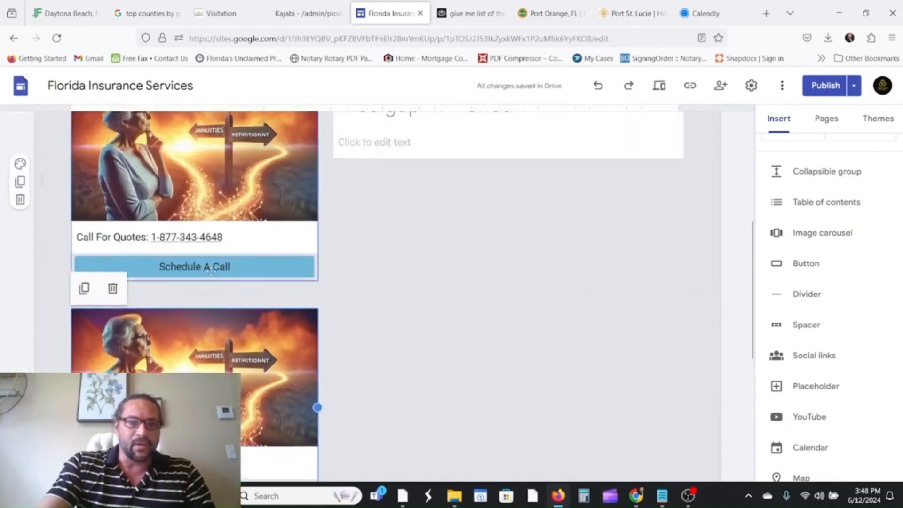
{"action": "left_click", "coordinate": [250, 190]}
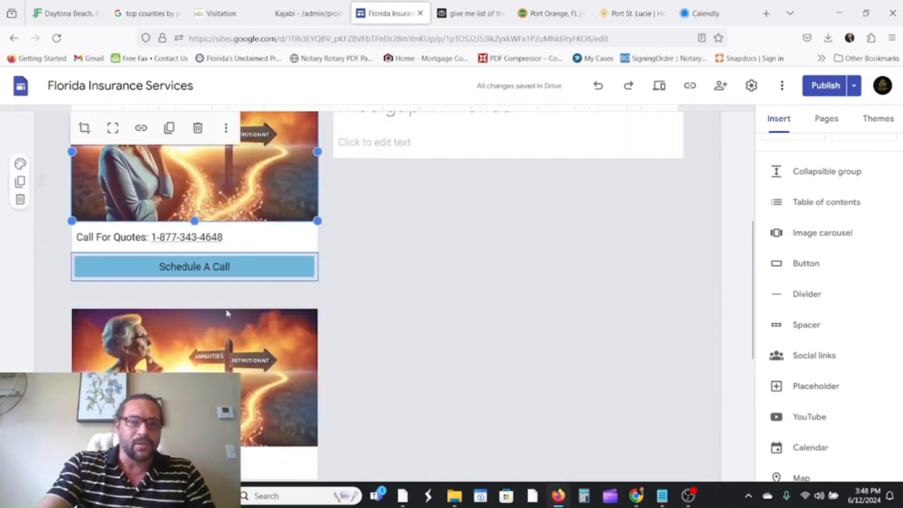
{"action": "left_click_drag", "start_coordinate": [177, 359], "coordinate": [228, 359]}
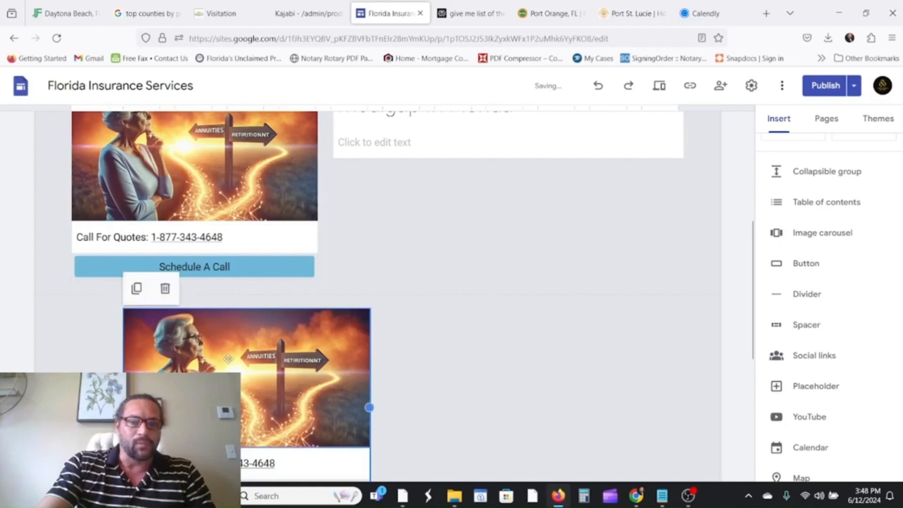
{"action": "left_click", "coordinate": [164, 288]}
{"action": "left_click", "coordinate": [193, 266]}
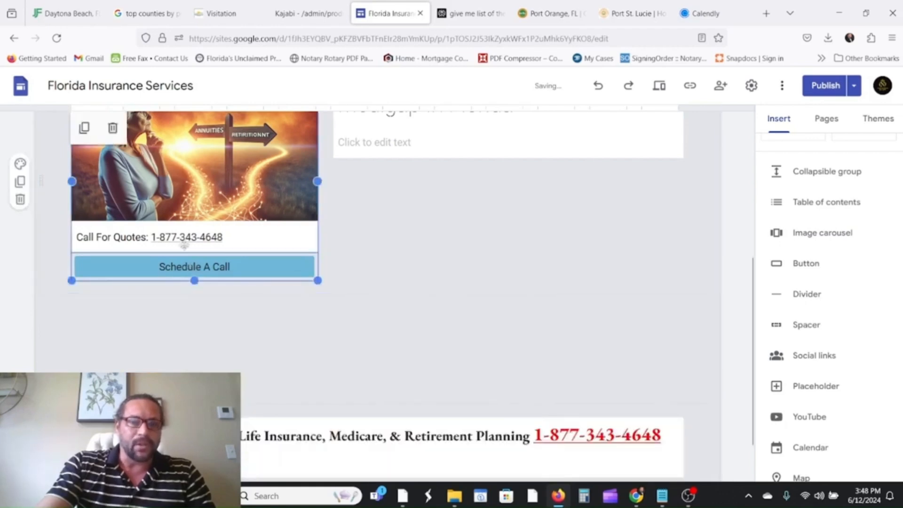
{"action": "left_click", "coordinate": [84, 128]}
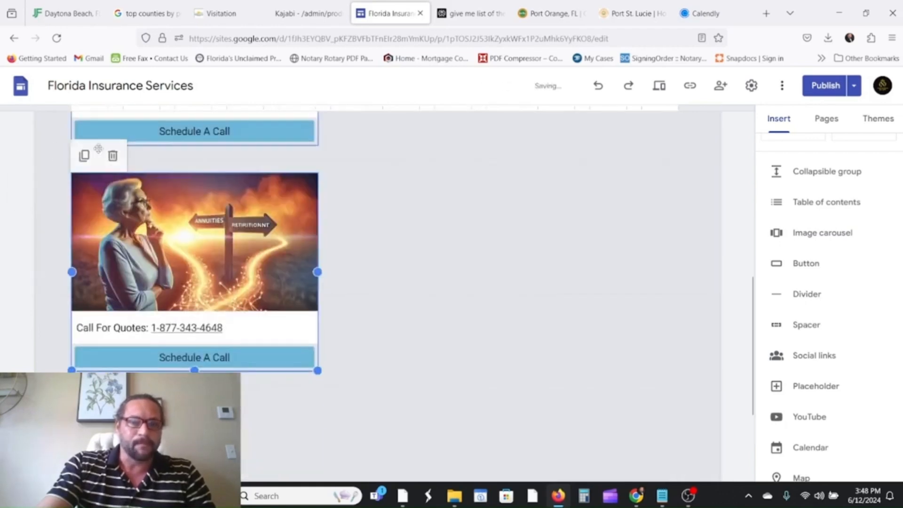
{"action": "scroll", "coordinate": [113, 160], "scroll_direction": "down", "scroll_amount": 3}
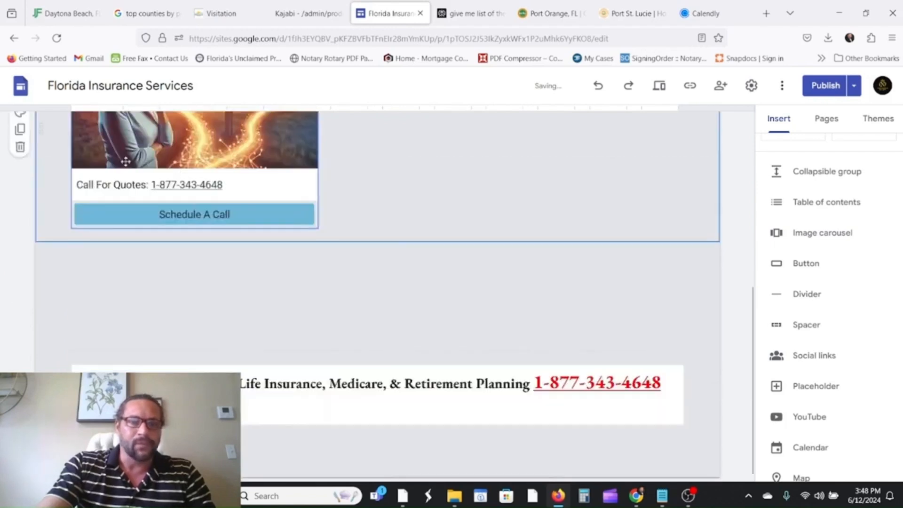
{"action": "scroll", "coordinate": [419, 268], "scroll_direction": "up", "scroll_amount": 4}
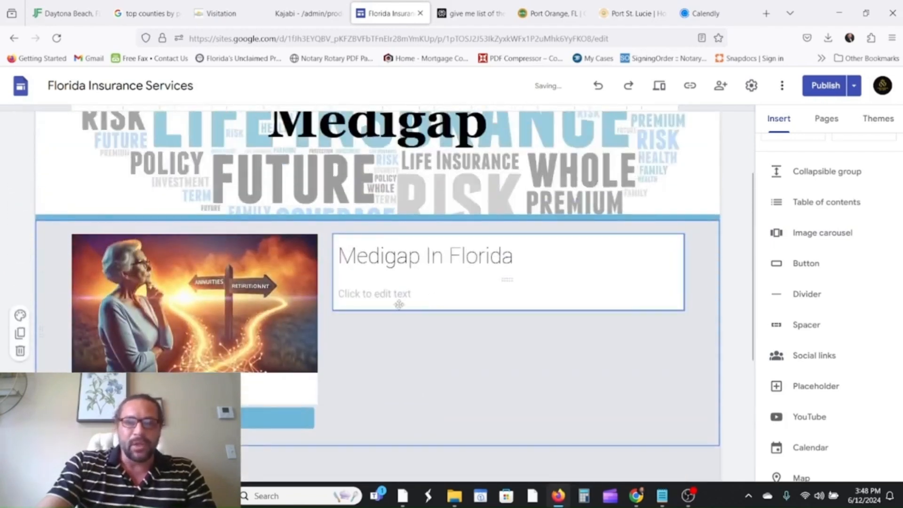
Revisit the Medigap In Florida text and banner title, then review changes for publishing.
{"action": "left_click", "coordinate": [384, 297]}
{"action": "scroll", "coordinate": [403, 357], "scroll_direction": "down", "scroll_amount": 4}
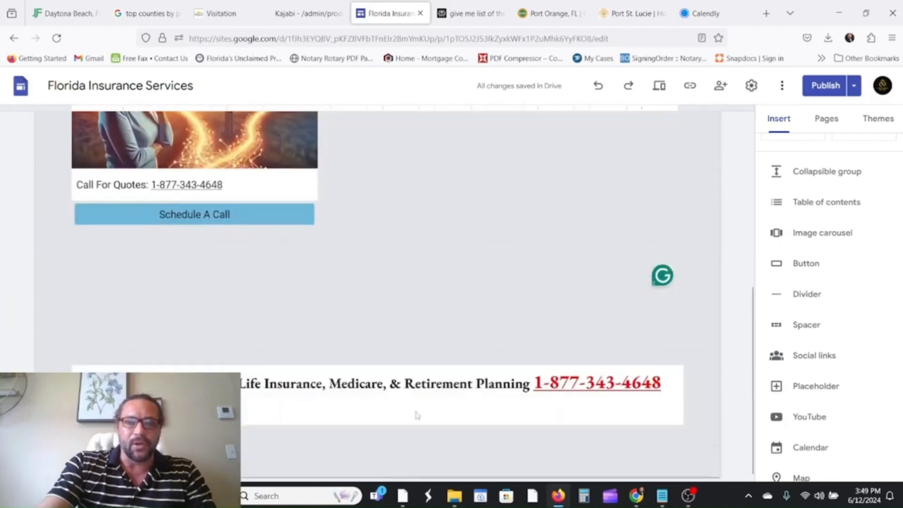
{"action": "scroll", "coordinate": [489, 284], "scroll_direction": "up", "scroll_amount": 4}
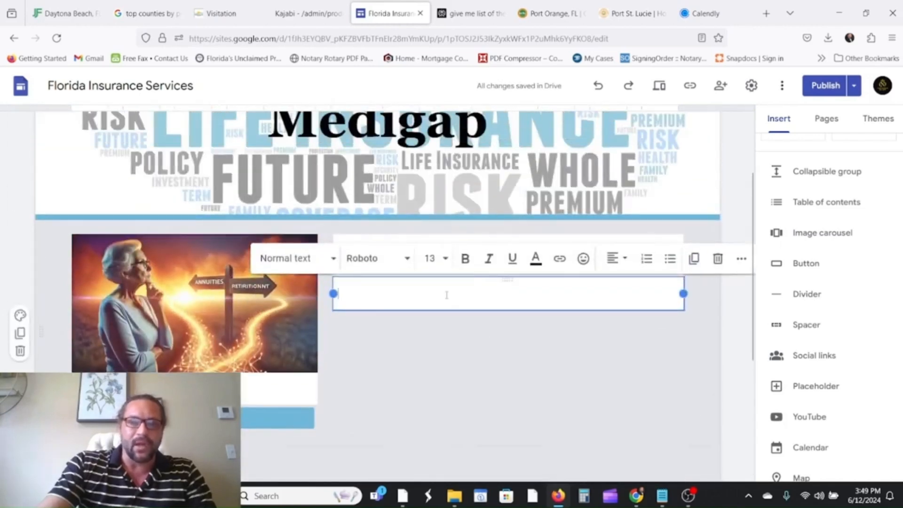
{"action": "scroll", "coordinate": [508, 311], "scroll_direction": "up", "scroll_amount": 1}
{"action": "left_click", "coordinate": [562, 205]}
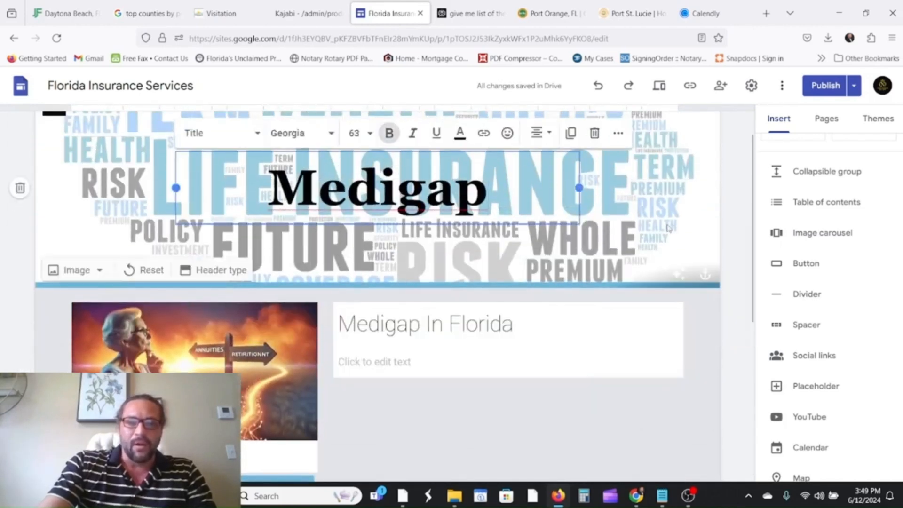
{"action": "scroll", "coordinate": [668, 228], "scroll_direction": "down", "scroll_amount": 1}
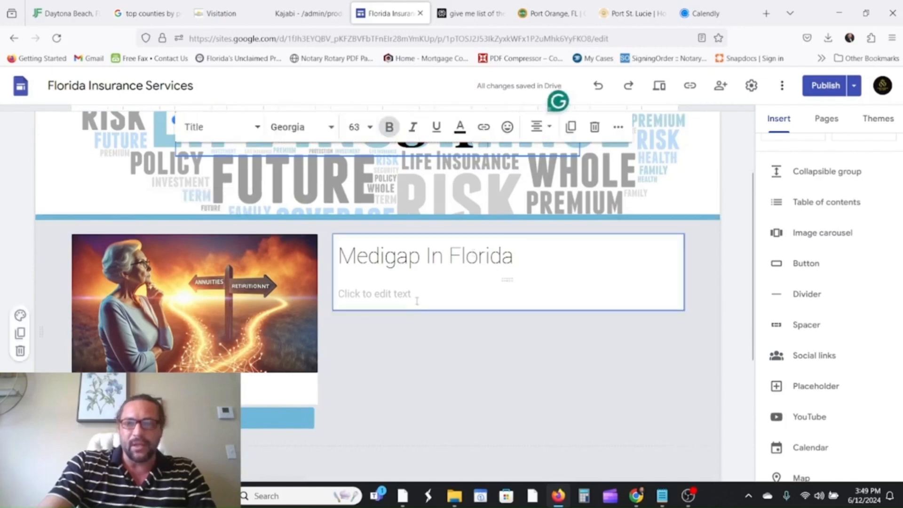
{"action": "left_click", "coordinate": [821, 90]}
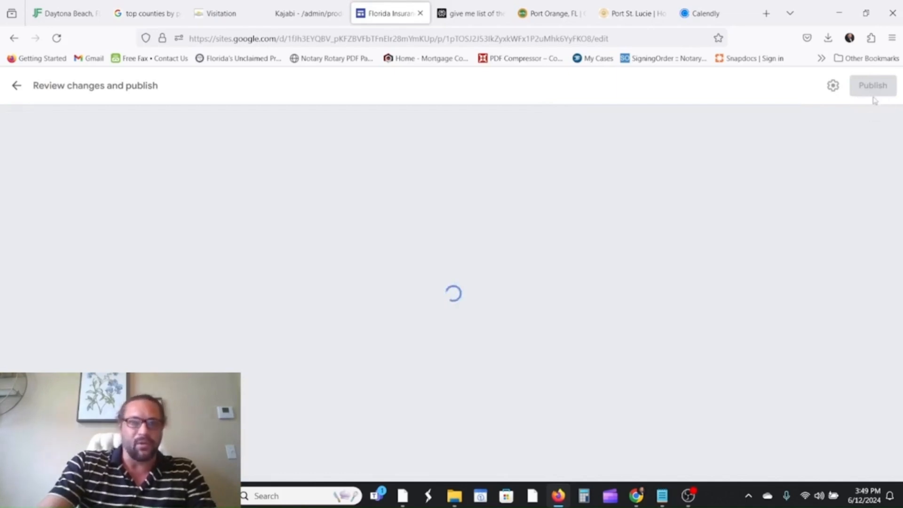
Publish the site and bring up the Medigap page's options in the page list.
{"action": "left_click", "coordinate": [872, 87]}
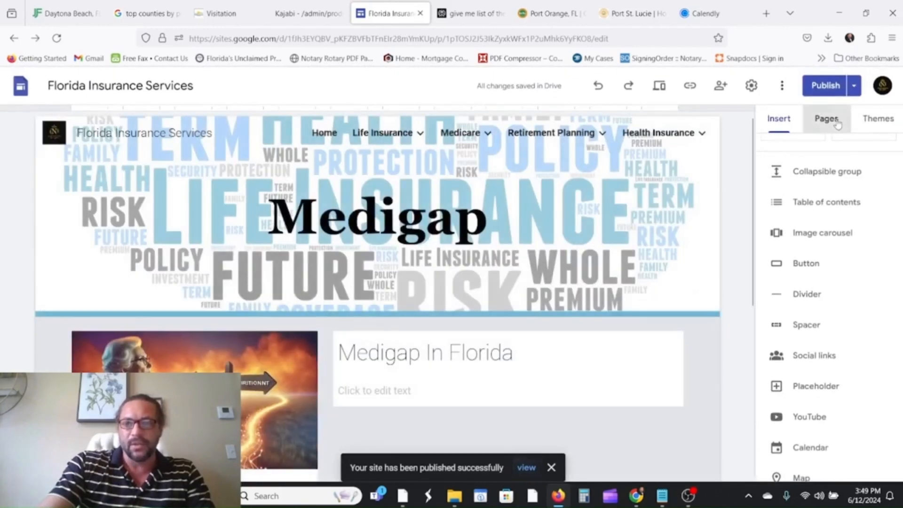
{"action": "left_click", "coordinate": [826, 117]}
{"action": "scroll", "coordinate": [820, 259], "scroll_direction": "down", "scroll_amount": 1}
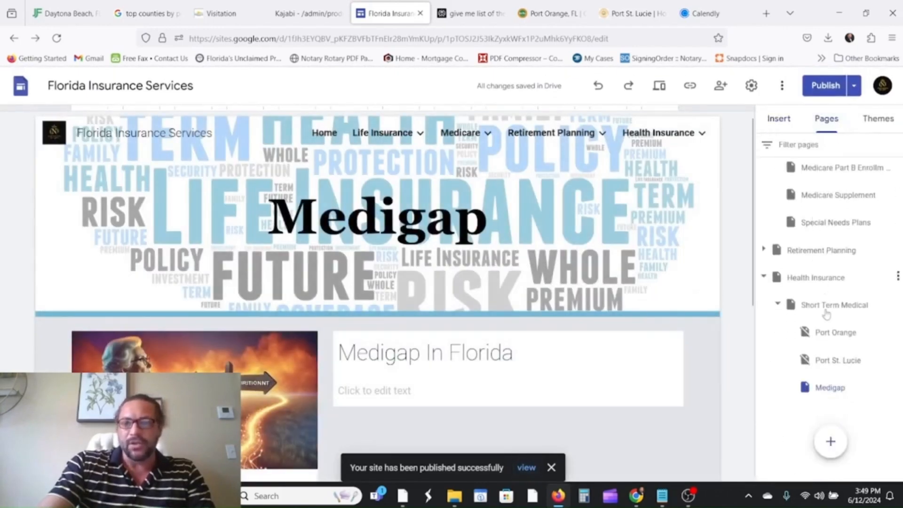
{"action": "left_click", "coordinate": [898, 387]}
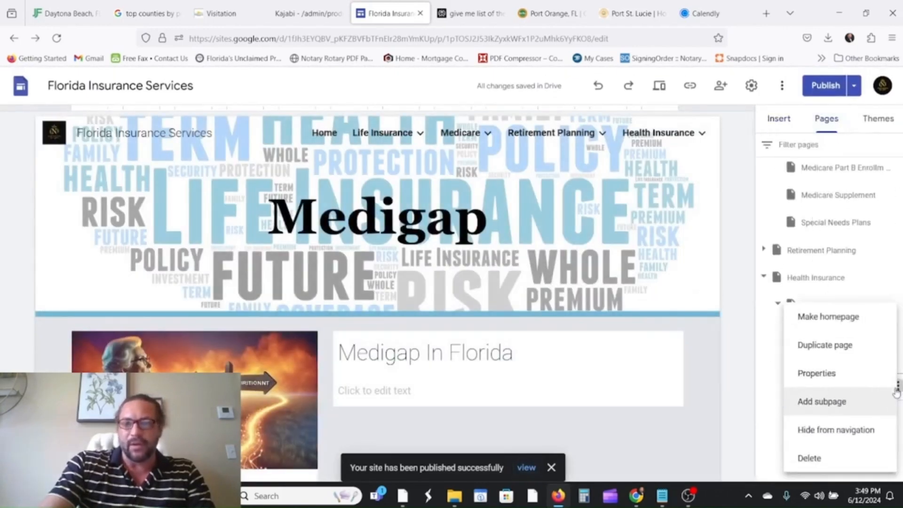
Remove the Medigap page from the site through its menu in the Pages panel.
{"action": "left_click", "coordinate": [809, 457]}
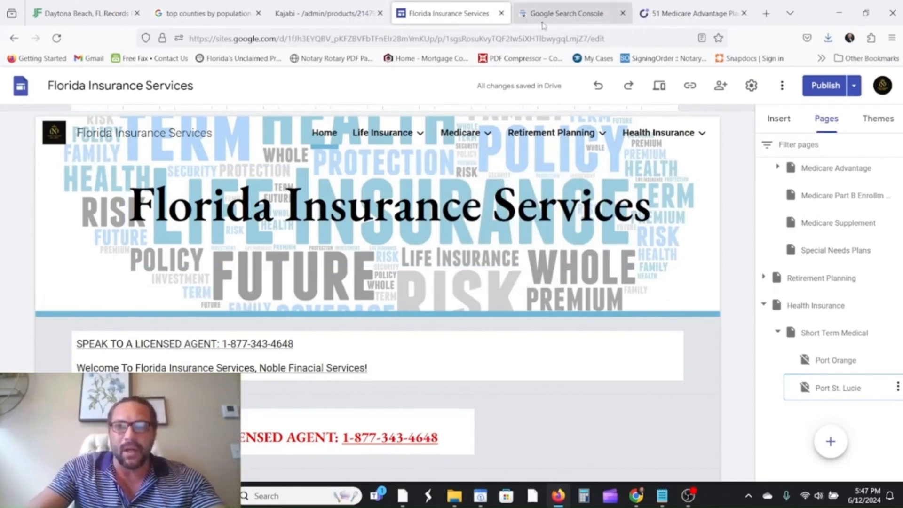
Open the Port St. Lucie short term medical page, then go to the Google Search Console tab.
{"action": "left_click", "coordinate": [836, 363]}
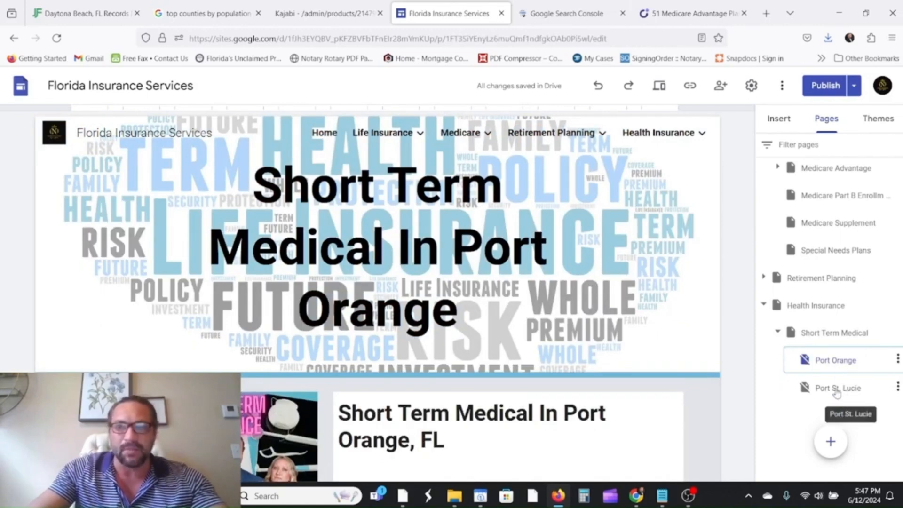
{"action": "left_click", "coordinate": [837, 391]}
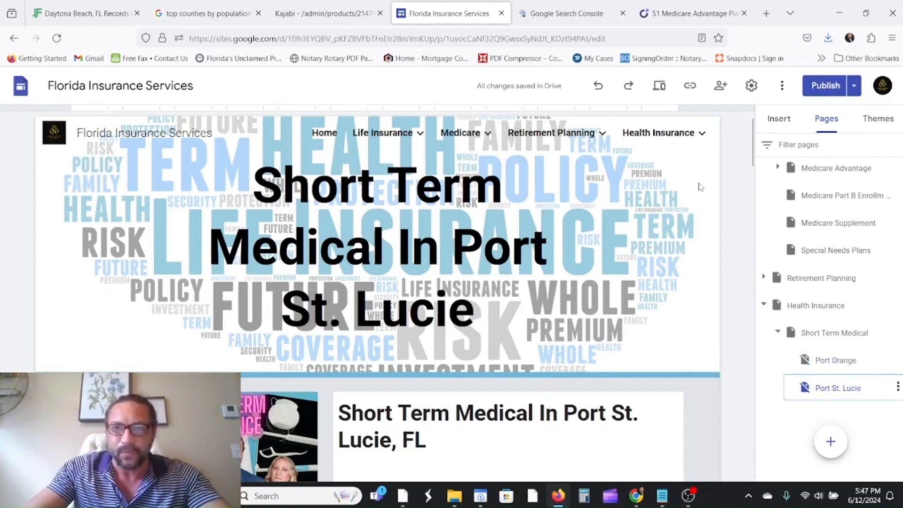
{"action": "left_click", "coordinate": [548, 10]}
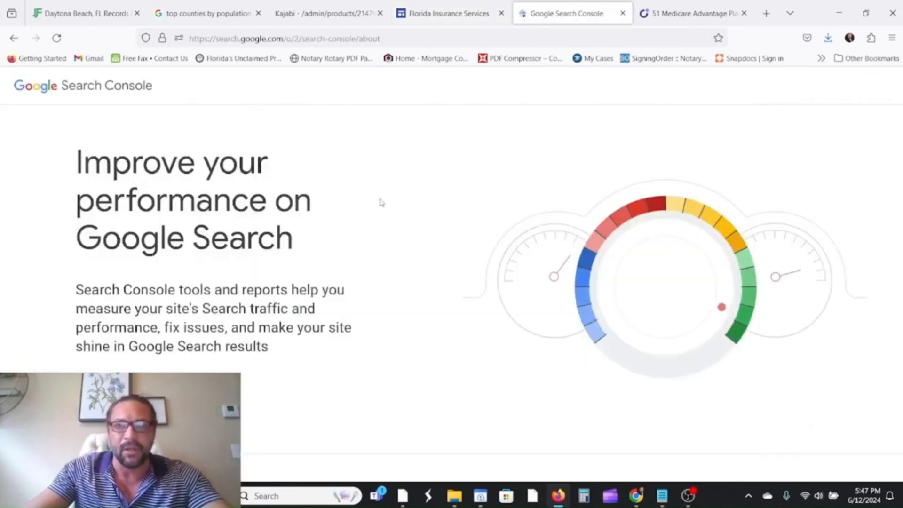
Realign the OBS screen capture, put the webcam overlay lower right, and minimize OBS.
{"action": "left_click", "coordinate": [688, 495]}
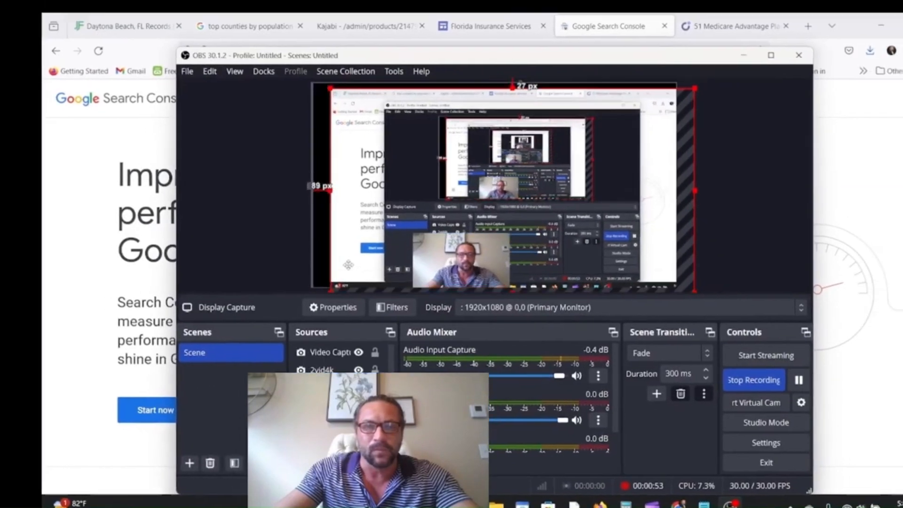
{"action": "left_click_drag", "start_coordinate": [348, 265], "coordinate": [294, 253]}
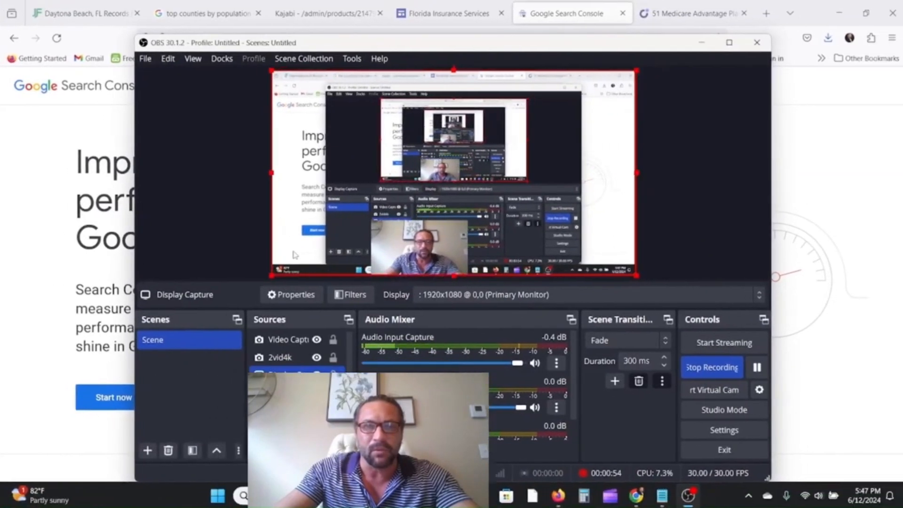
{"action": "left_click_drag", "start_coordinate": [427, 261], "coordinate": [607, 253]}
{"action": "left_click", "coordinate": [441, 256]}
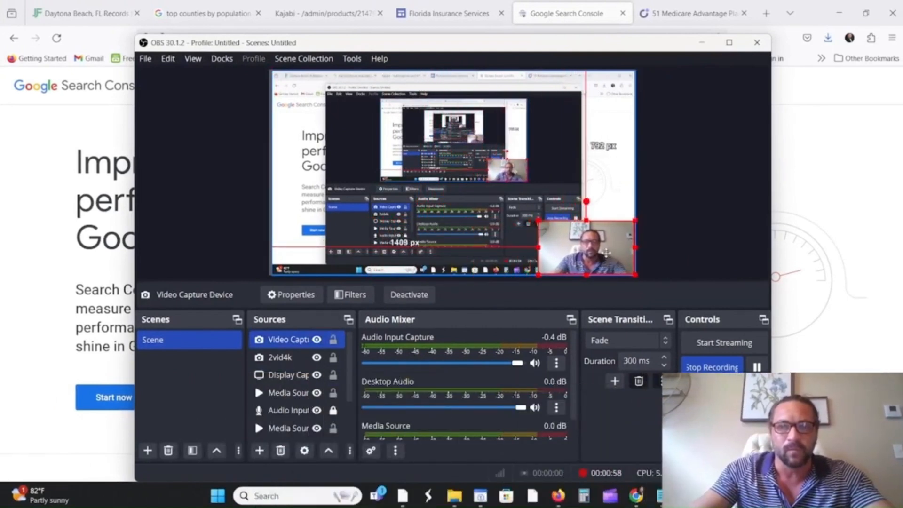
{"action": "left_click", "coordinate": [191, 239]}
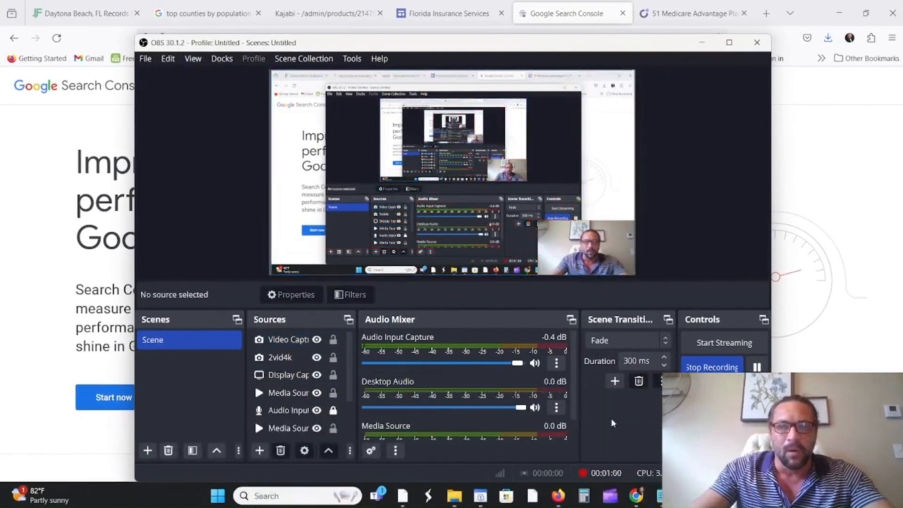
{"action": "left_click", "coordinate": [702, 42]}
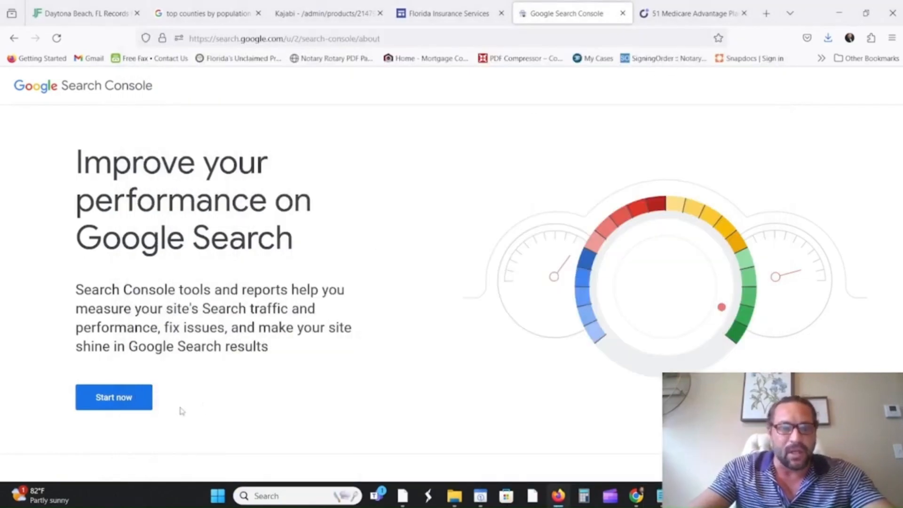
{"action": "left_click", "coordinate": [124, 402]}
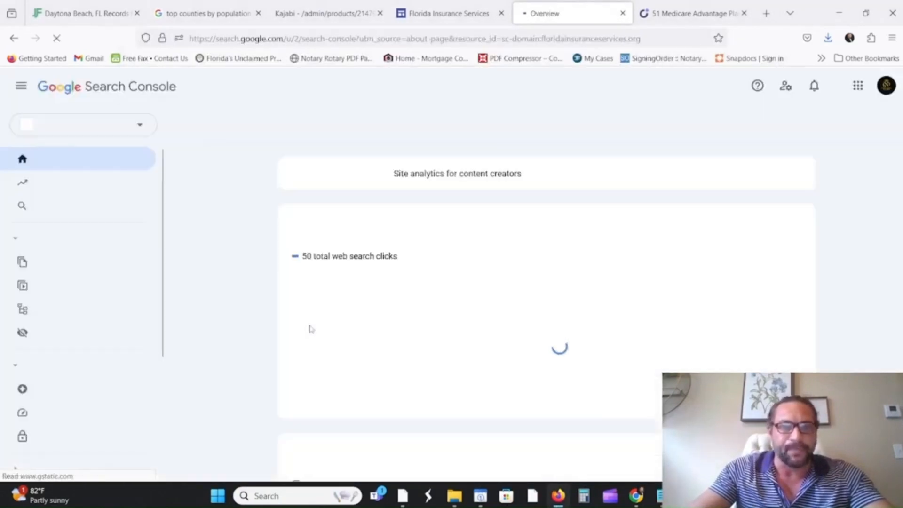
Select floridainsuranceservices.org, inspect the law-enforcement life insurance URL, then reopen Port Orange in Sites.
{"action": "left_click", "coordinate": [138, 126]}
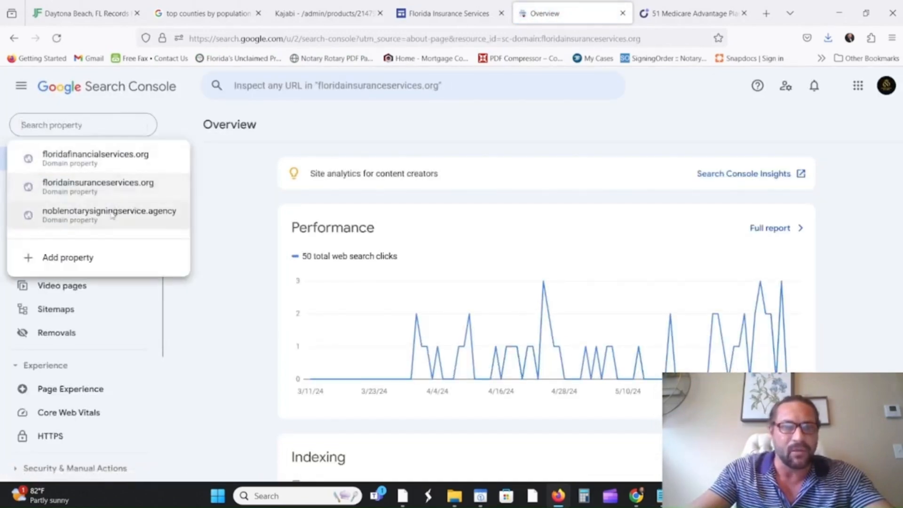
{"action": "left_click", "coordinate": [102, 186]}
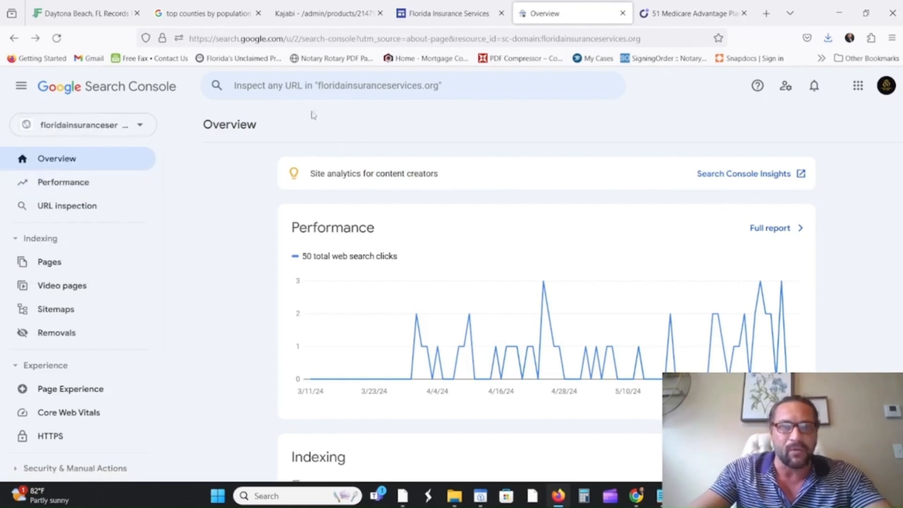
{"action": "left_click", "coordinate": [215, 91]}
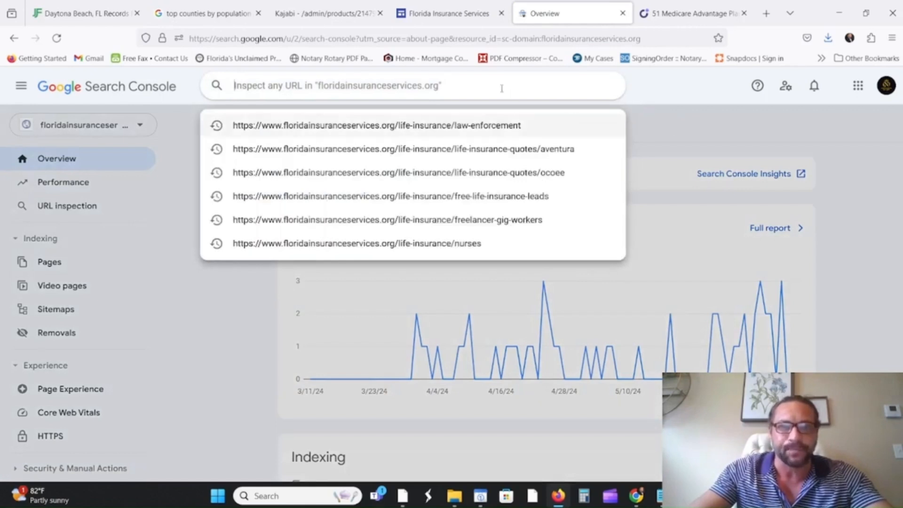
{"action": "left_click", "coordinate": [451, 126]}
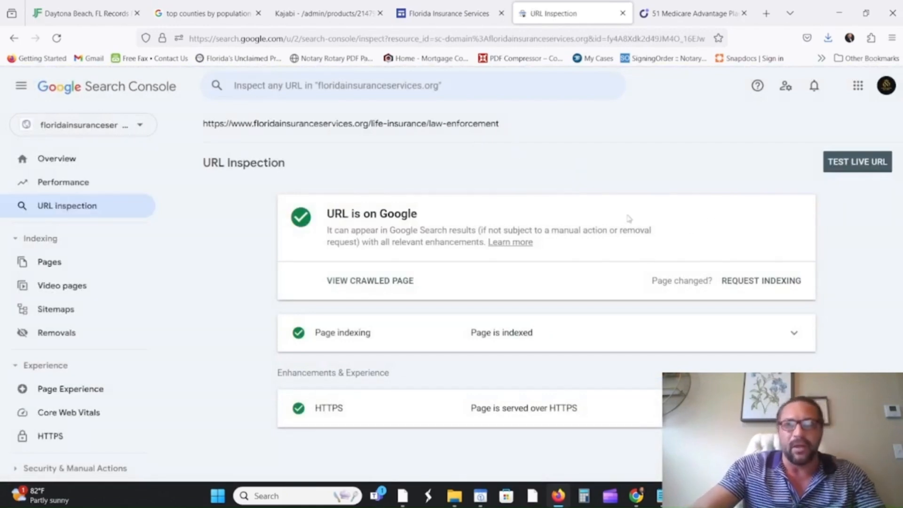
{"action": "left_click", "coordinate": [446, 19]}
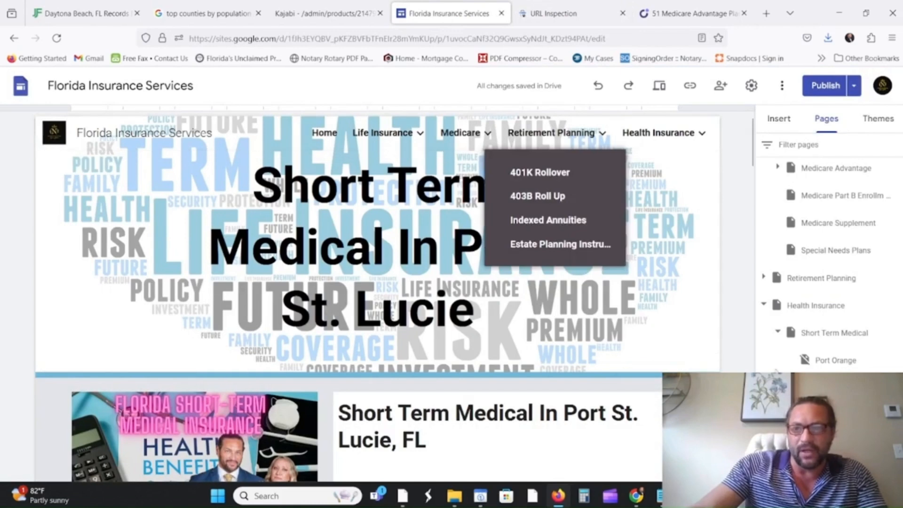
{"action": "left_click", "coordinate": [835, 360]}
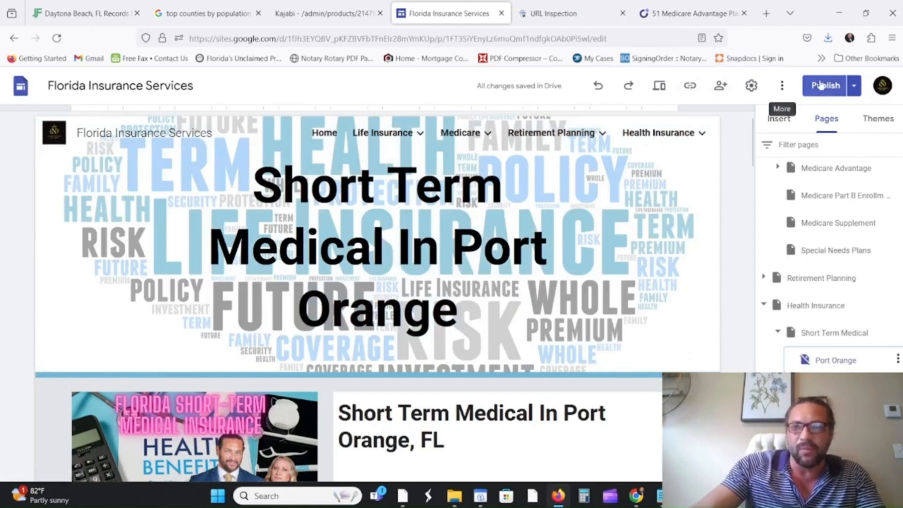
Copy the Port Orange short term medical page's published link and return to URL Inspection.
{"action": "left_click", "coordinate": [690, 87]}
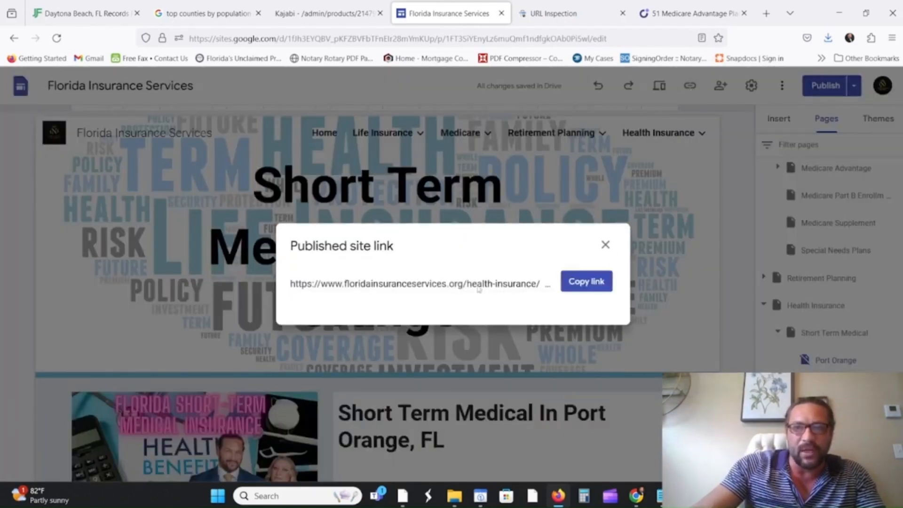
{"action": "left_click", "coordinate": [585, 284]}
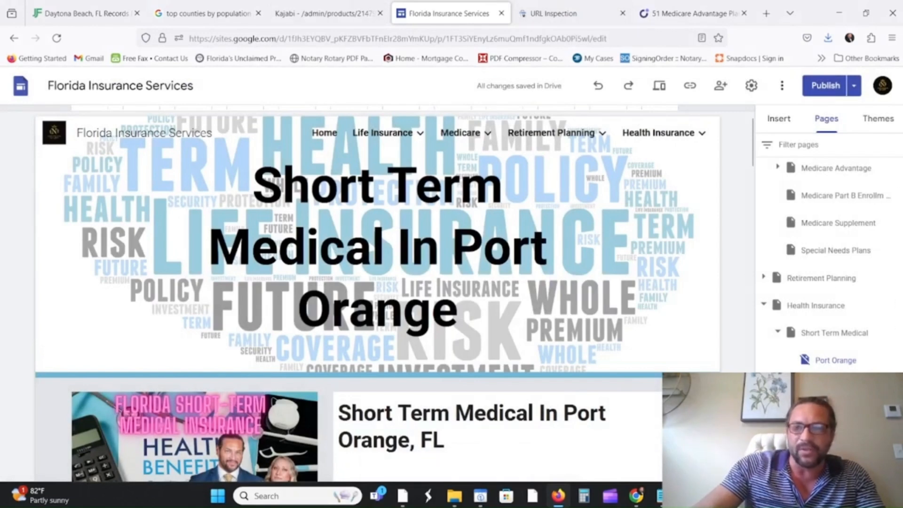
{"action": "left_click", "coordinate": [558, 15]}
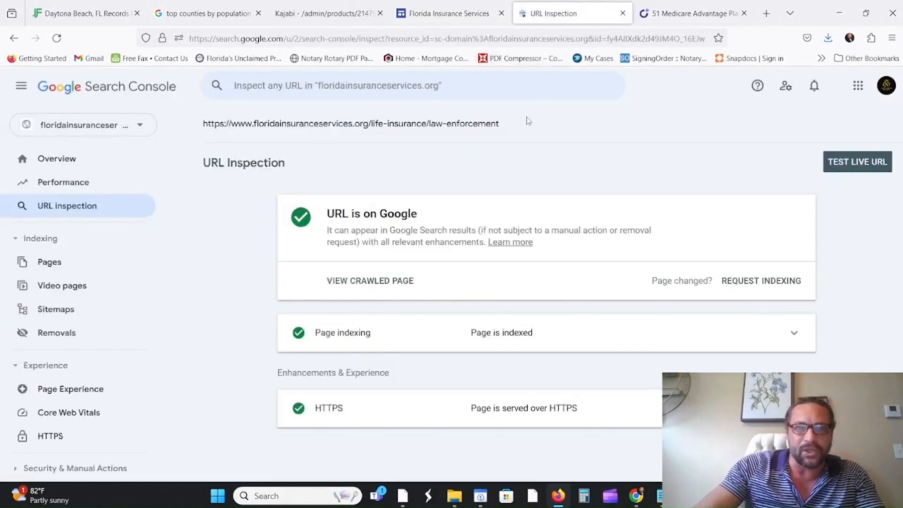
Paste the Port Orange page URL into URL Inspection and request its indexing.
{"action": "left_click", "coordinate": [328, 90]}
{"action": "right_click", "coordinate": [331, 93]}
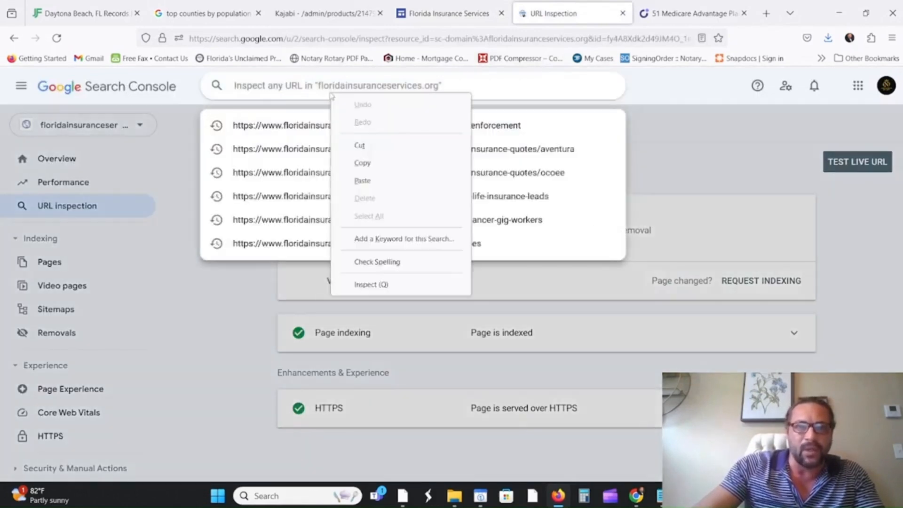
{"action": "left_click", "coordinate": [362, 181]}
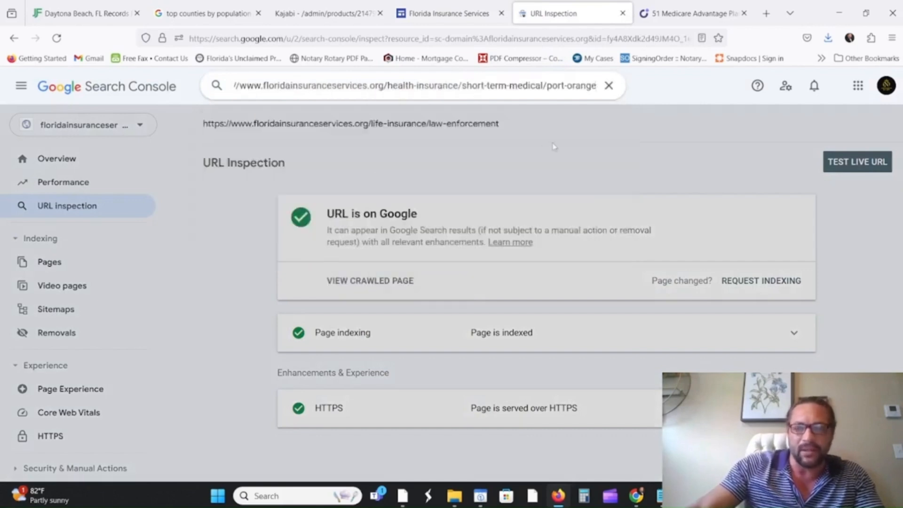
{"action": "key", "text": "Return"}
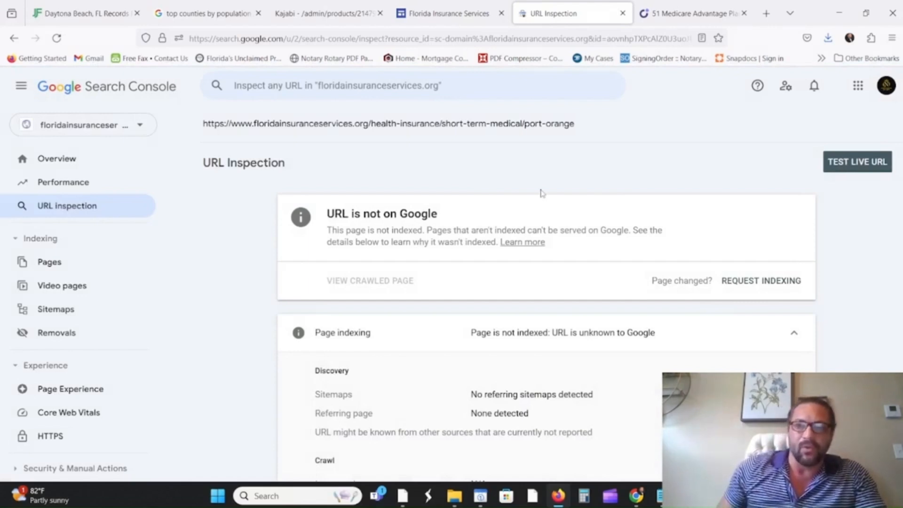
{"action": "left_click", "coordinate": [748, 280]}
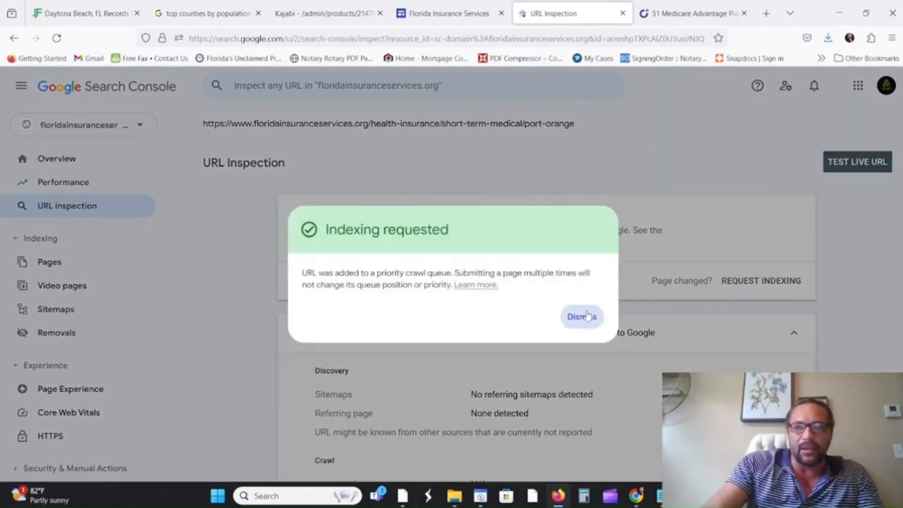
{"action": "left_click", "coordinate": [582, 317]}
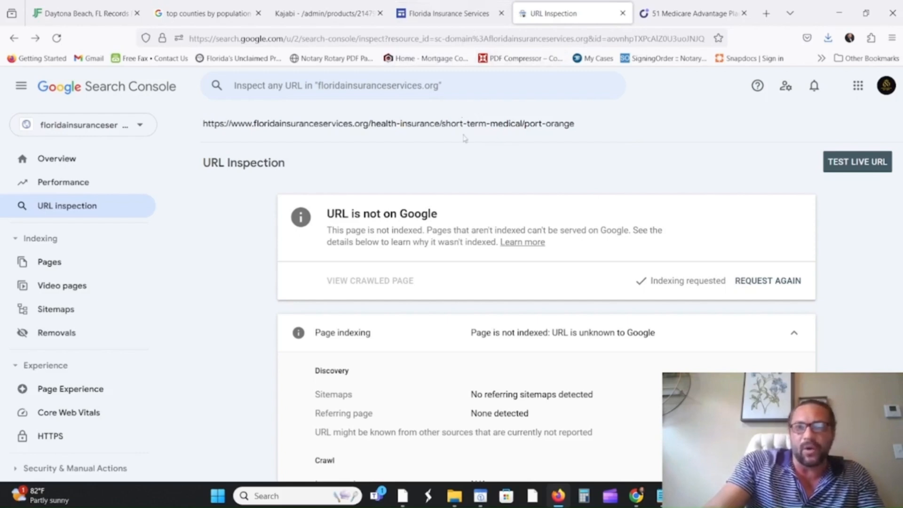
{"action": "left_click", "coordinate": [457, 17]}
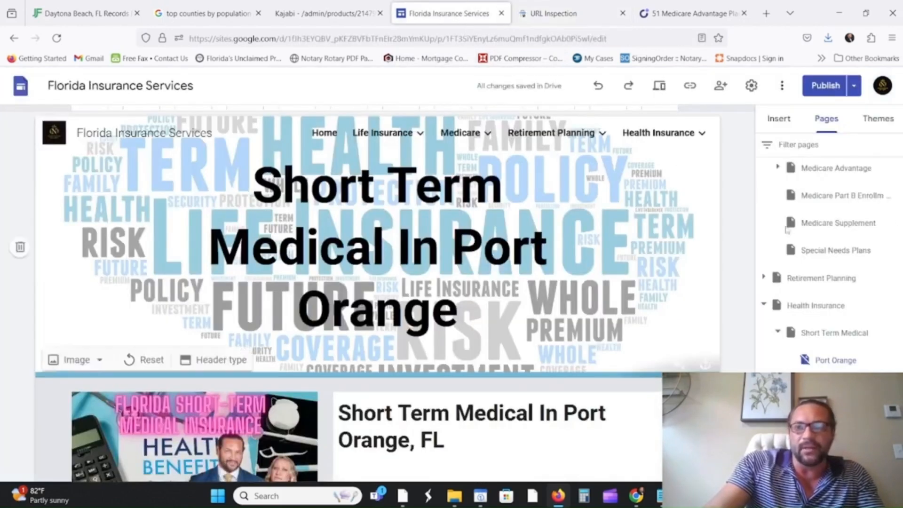
Expand Medicare > Medicare Advantage, open its Port Orange page, then view the Connie Health page.
{"action": "scroll", "coordinate": [800, 245], "scroll_direction": "up", "scroll_amount": 3}
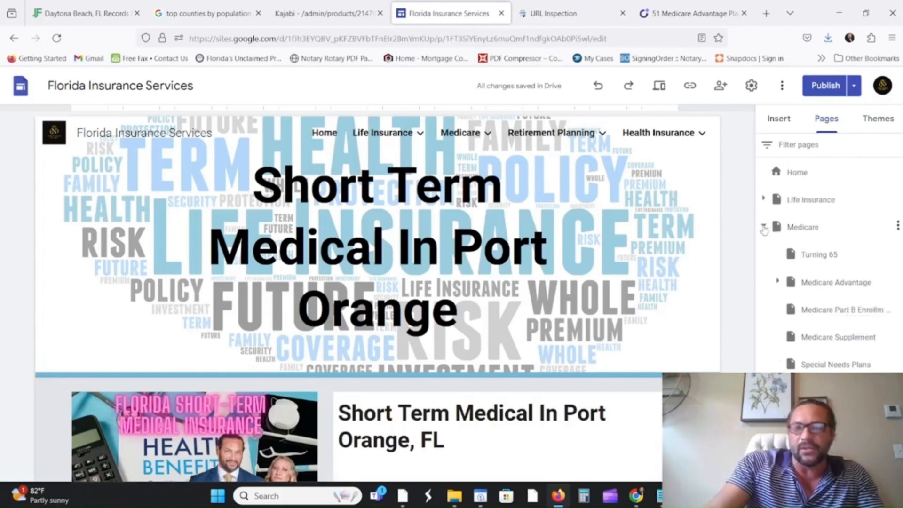
{"action": "left_click", "coordinate": [763, 227]}
{"action": "left_click", "coordinate": [764, 227]}
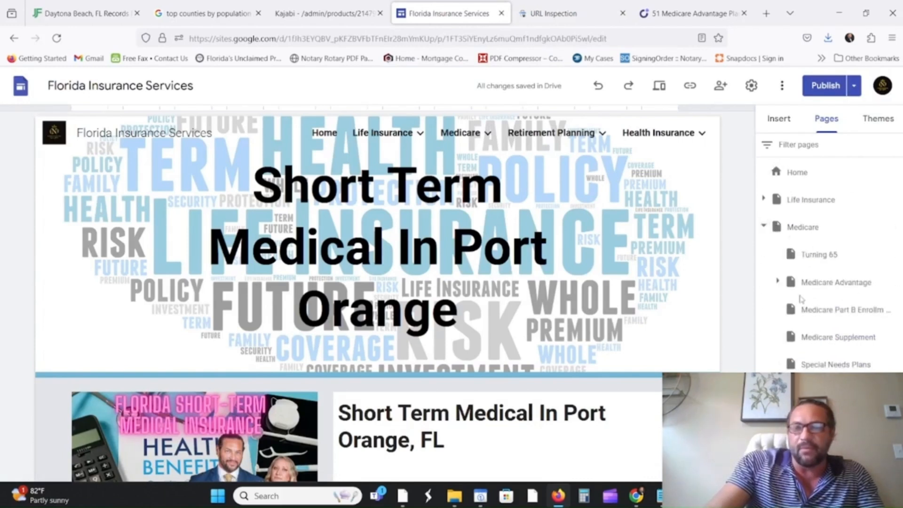
{"action": "left_click", "coordinate": [776, 282]}
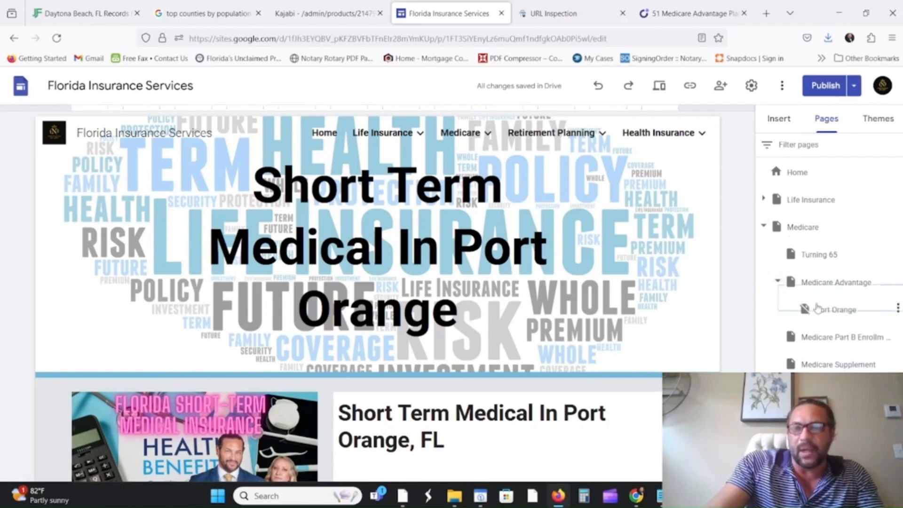
{"action": "left_click", "coordinate": [804, 307]}
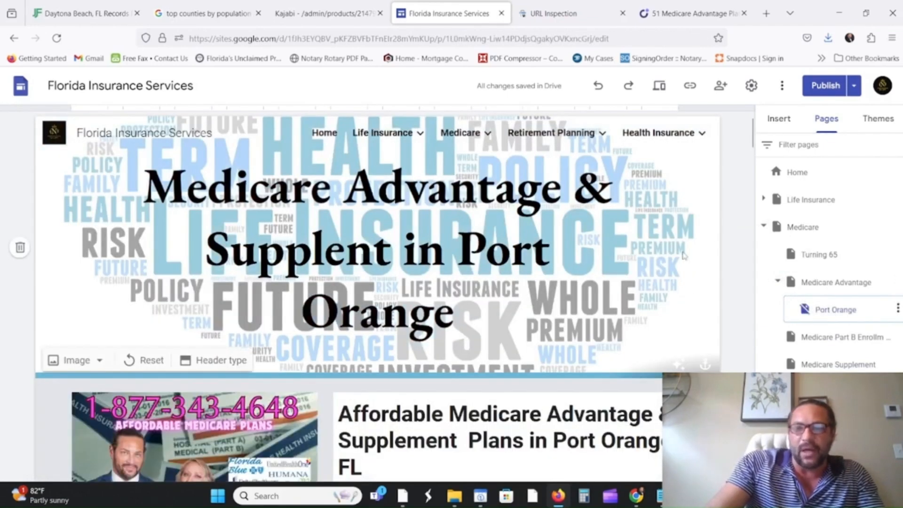
{"action": "left_click", "coordinate": [677, 14]}
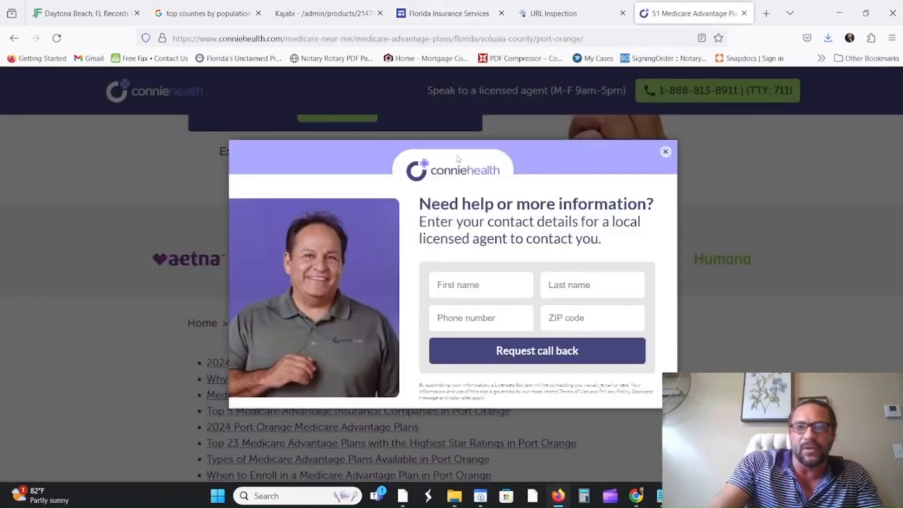
Close the Connie Health contact popup and look through the competitor's Port Orange page.
{"action": "left_click", "coordinate": [665, 151]}
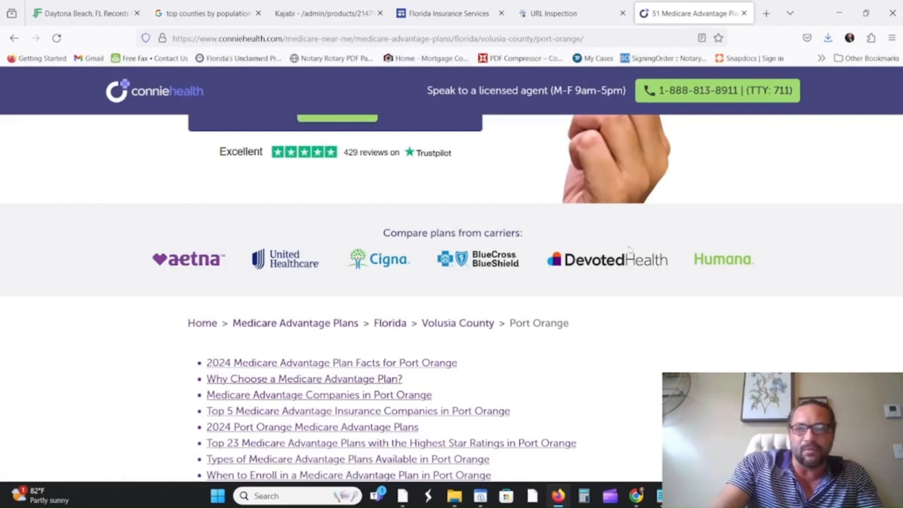
{"action": "scroll", "coordinate": [630, 249], "scroll_direction": "down", "scroll_amount": 5}
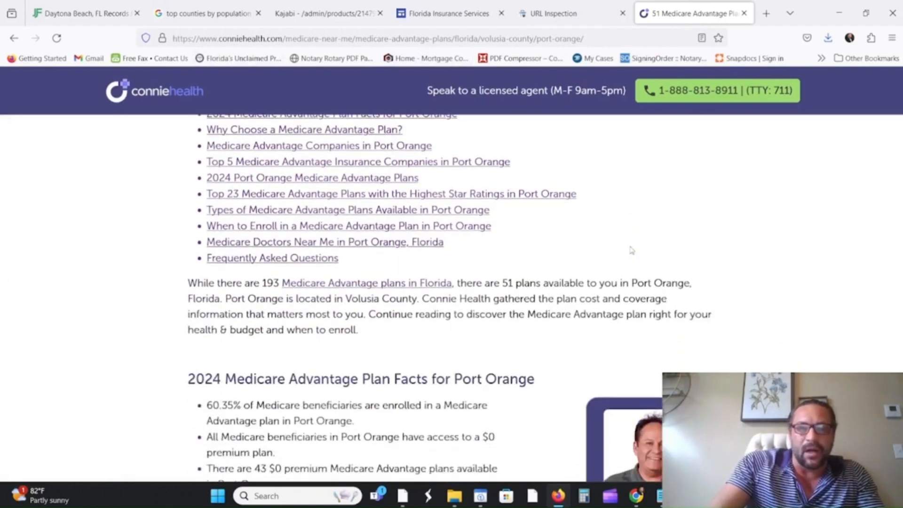
{"action": "scroll", "coordinate": [630, 249], "scroll_direction": "down", "scroll_amount": 3}
{"action": "scroll", "coordinate": [630, 249], "scroll_direction": "up", "scroll_amount": 12}
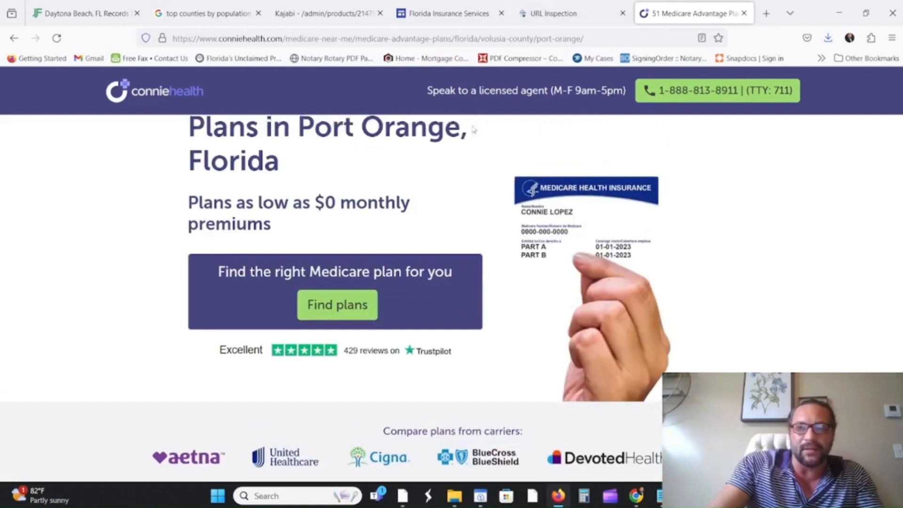
{"action": "scroll", "coordinate": [473, 82], "scroll_direction": "up", "scroll_amount": 3}
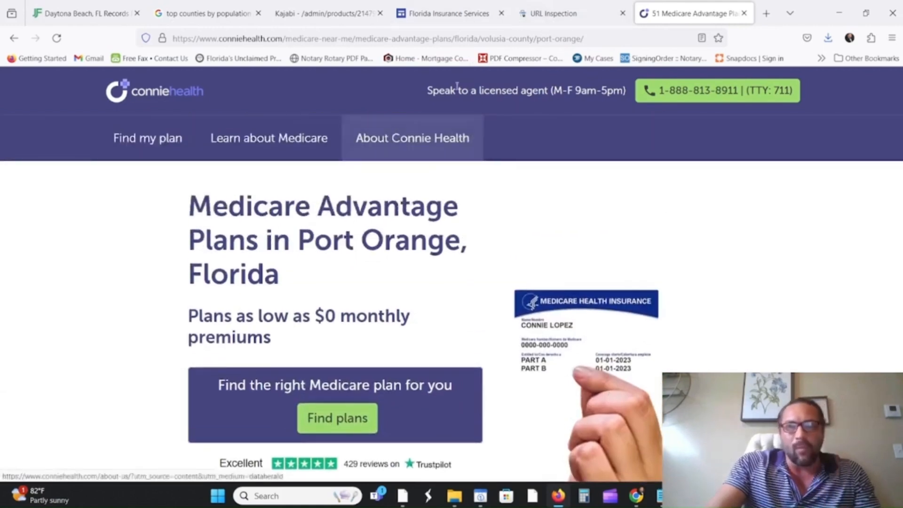
{"action": "left_click", "coordinate": [465, 19]}
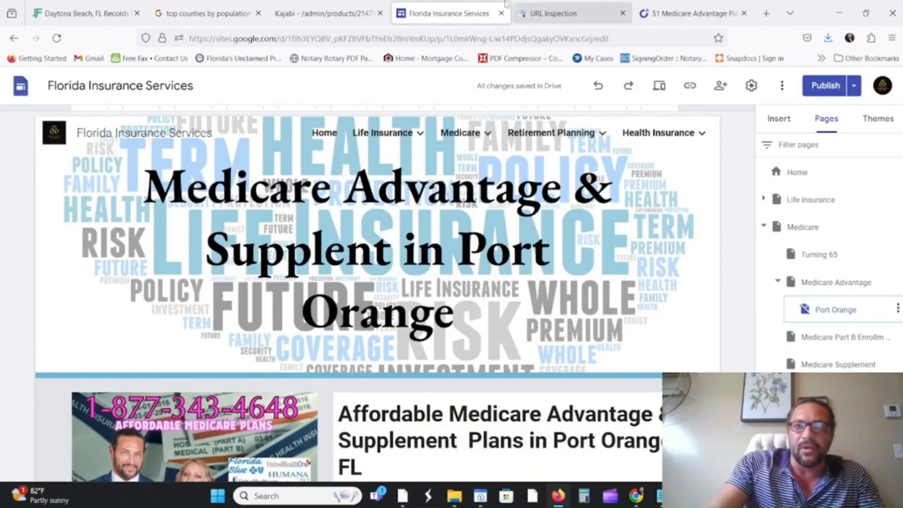
{"action": "left_click", "coordinate": [686, 24]}
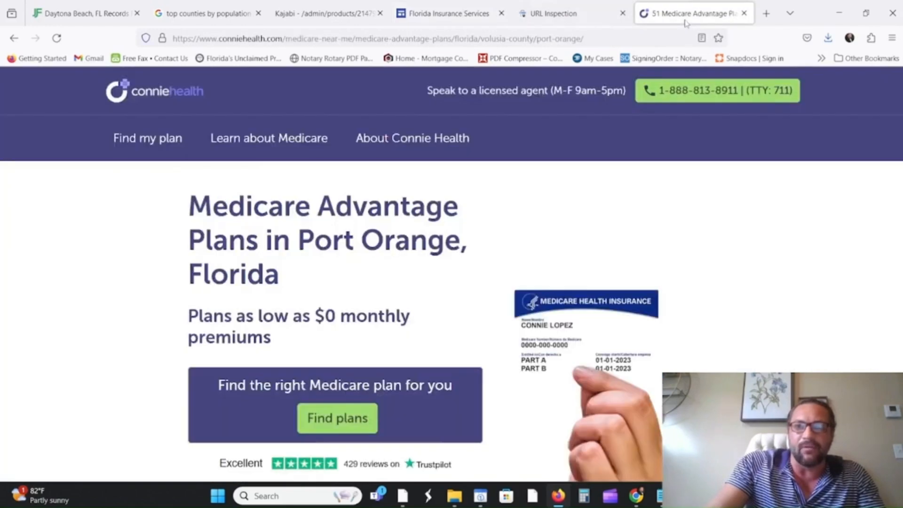
{"action": "scroll", "coordinate": [468, 237], "scroll_direction": "down", "scroll_amount": 4}
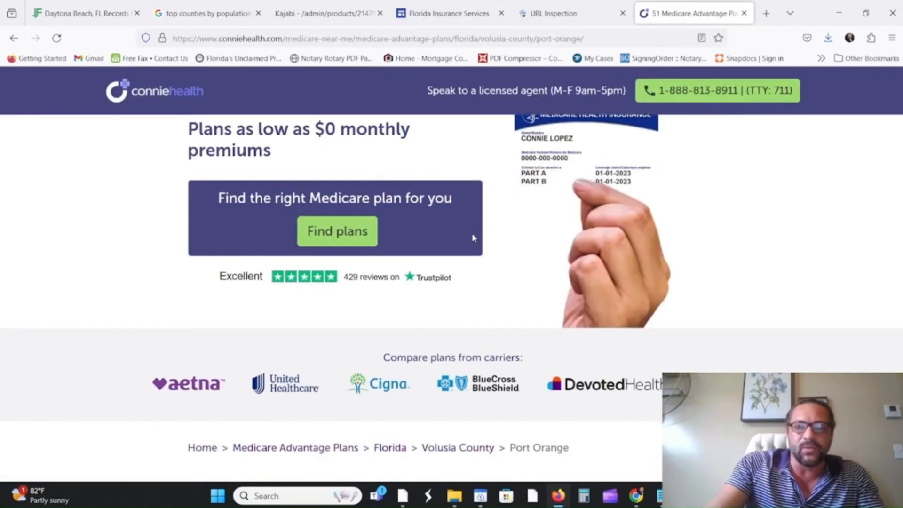
{"action": "scroll", "coordinate": [475, 239], "scroll_direction": "down", "scroll_amount": 5}
{"action": "scroll", "coordinate": [422, 275], "scroll_direction": "up", "scroll_amount": 10}
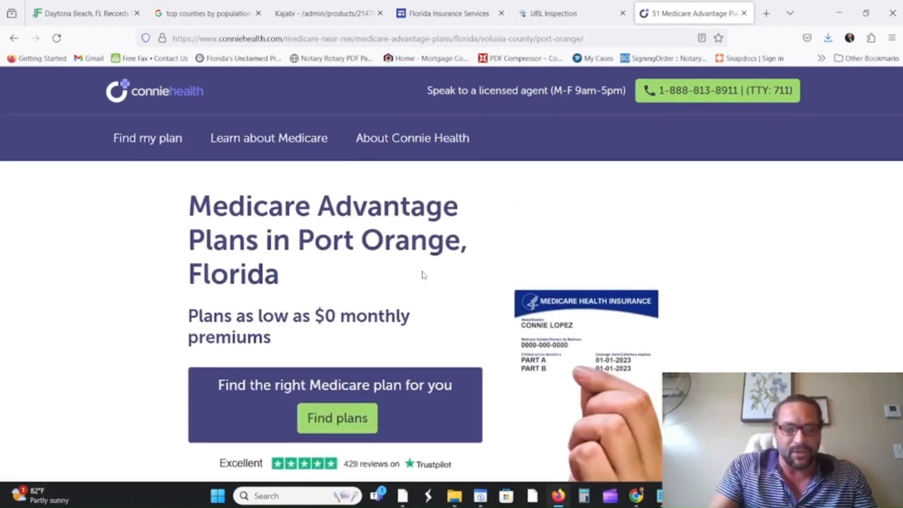
Search the page for 'medicare' and highlight all 116 matches.
{"action": "key", "text": "ctrl+f"}
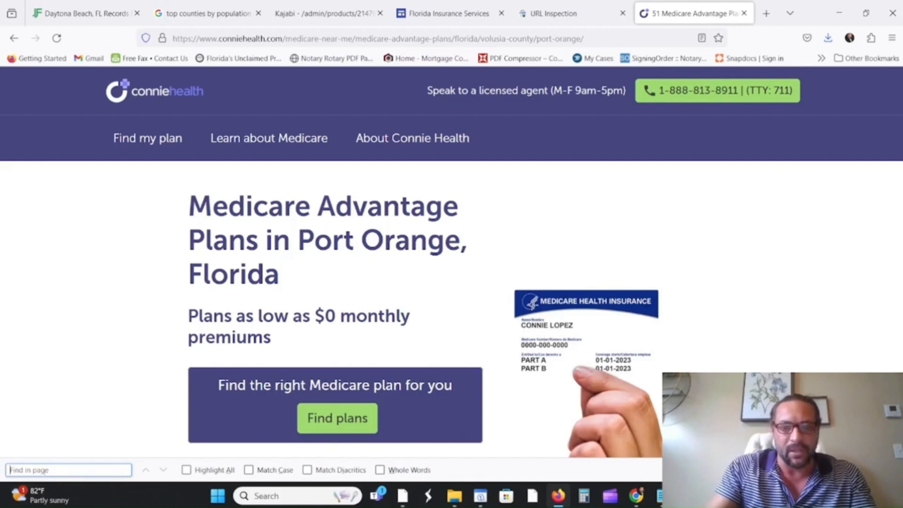
{"action": "type", "text": "medicare"}
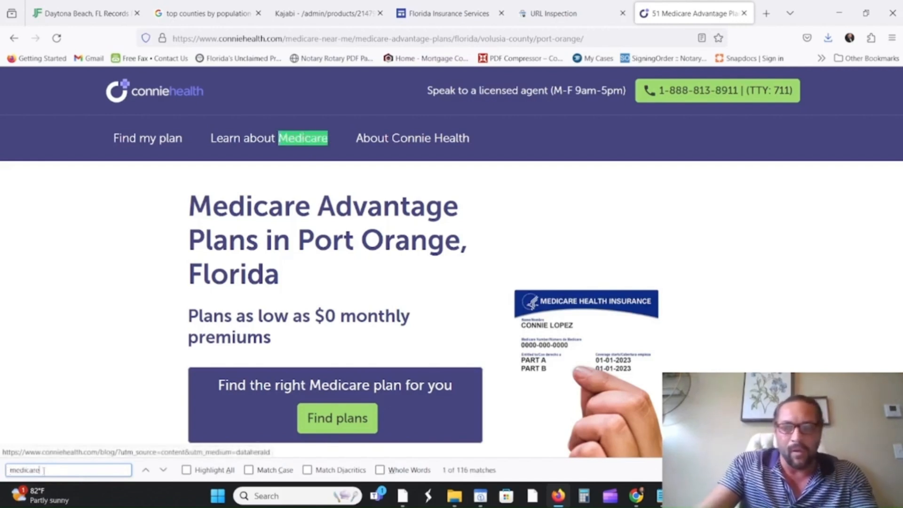
{"action": "key", "text": "Return"}
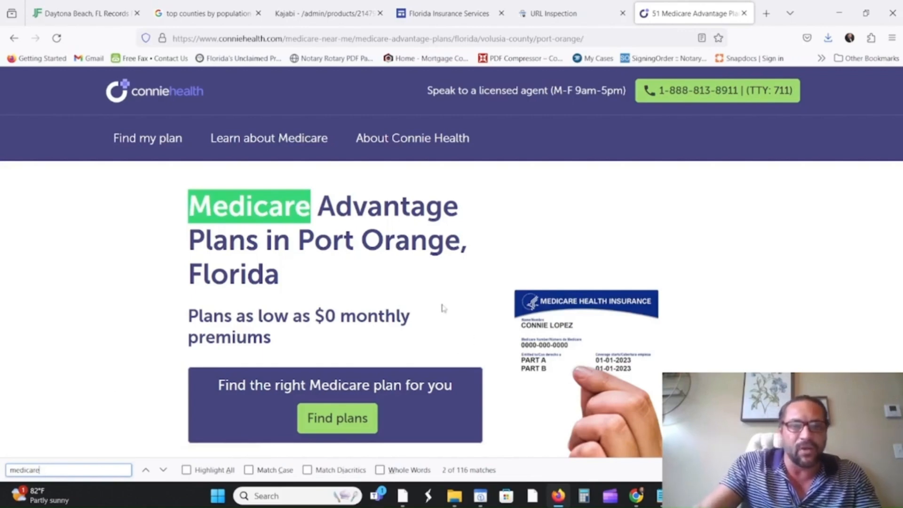
{"action": "scroll", "coordinate": [313, 246], "scroll_direction": "down", "scroll_amount": 8}
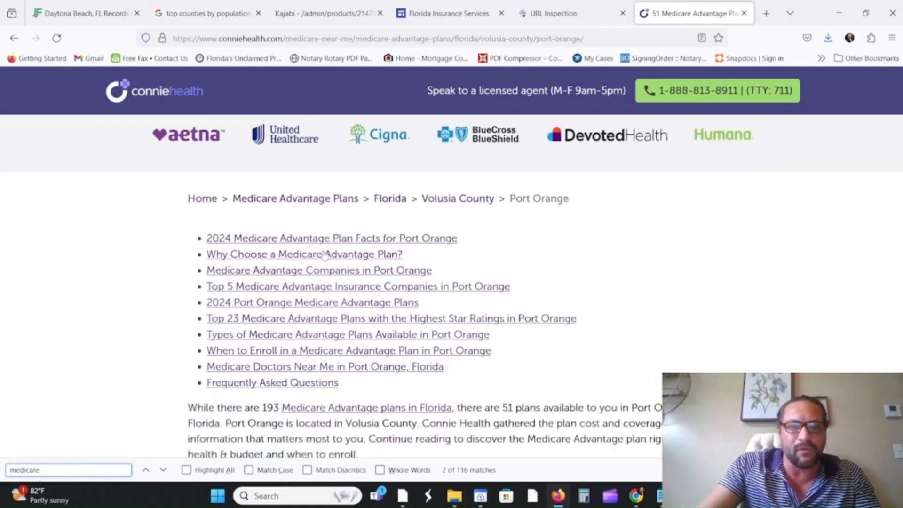
{"action": "scroll", "coordinate": [325, 254], "scroll_direction": "down", "scroll_amount": 8}
{"action": "scroll", "coordinate": [125, 328], "scroll_direction": "up", "scroll_amount": 9}
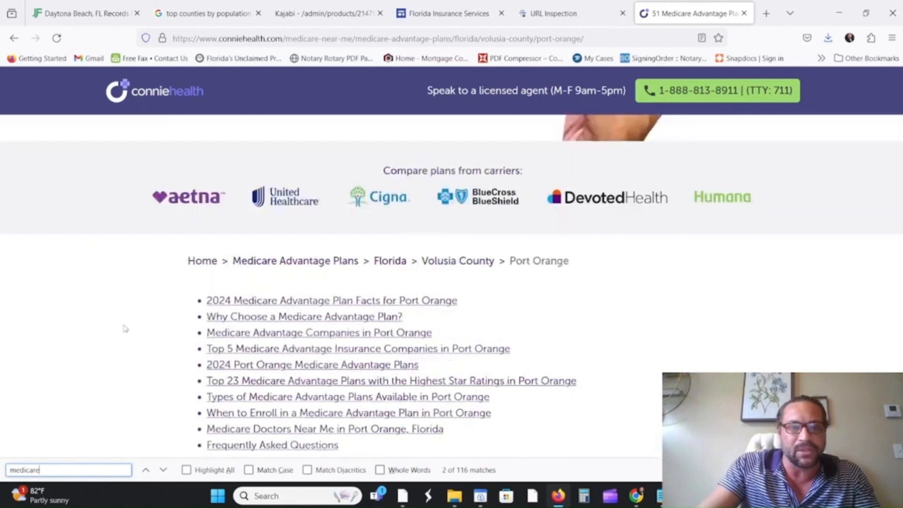
{"action": "scroll", "coordinate": [125, 329], "scroll_direction": "up", "scroll_amount": 5}
{"action": "scroll", "coordinate": [183, 294], "scroll_direction": "down", "scroll_amount": 7}
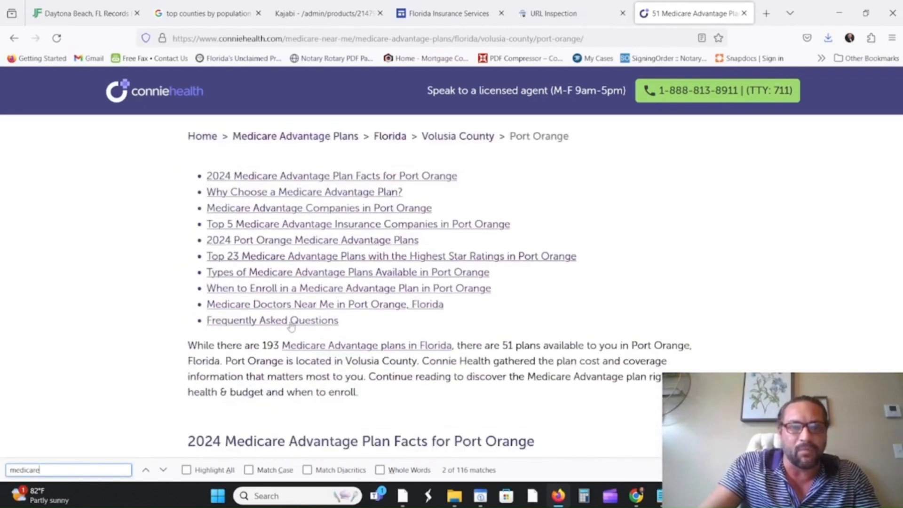
{"action": "scroll", "coordinate": [366, 324], "scroll_direction": "down", "scroll_amount": 4}
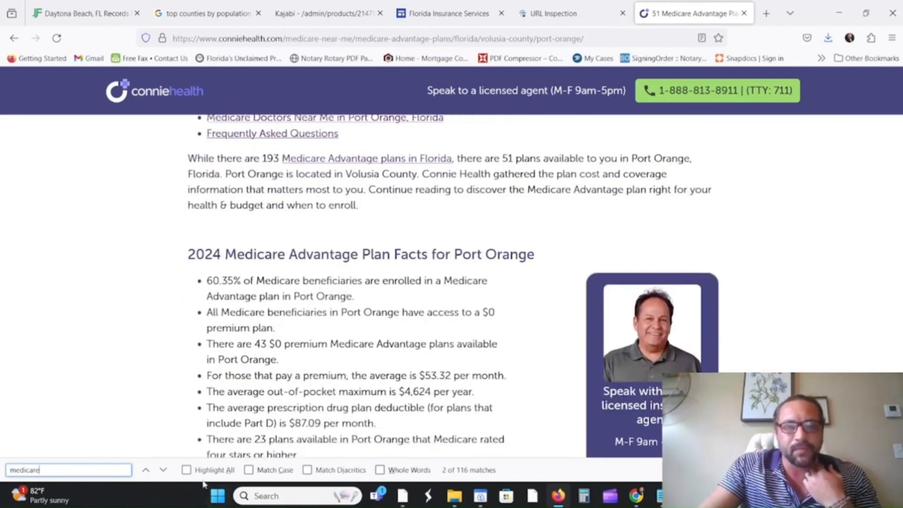
{"action": "left_click", "coordinate": [186, 470]}
{"action": "scroll", "coordinate": [421, 408], "scroll_direction": "up", "scroll_amount": 8}
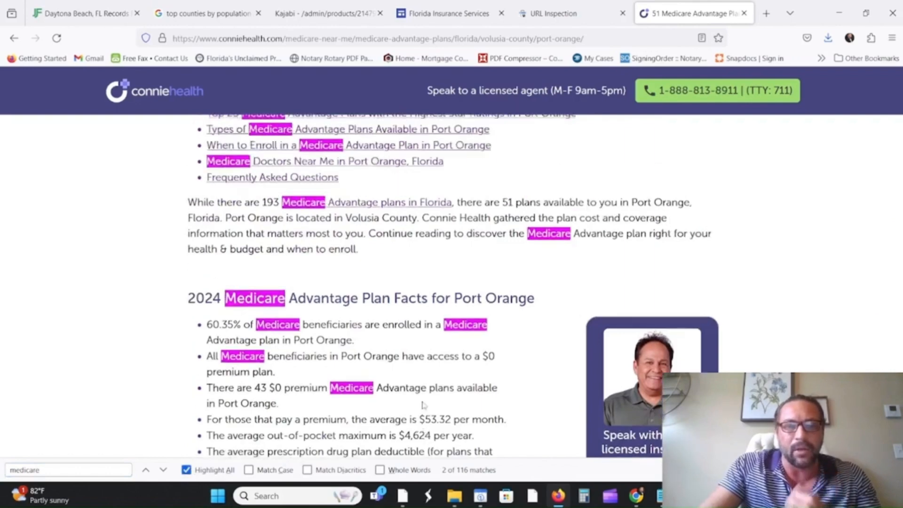
{"action": "scroll", "coordinate": [422, 408], "scroll_direction": "up", "scroll_amount": 6}
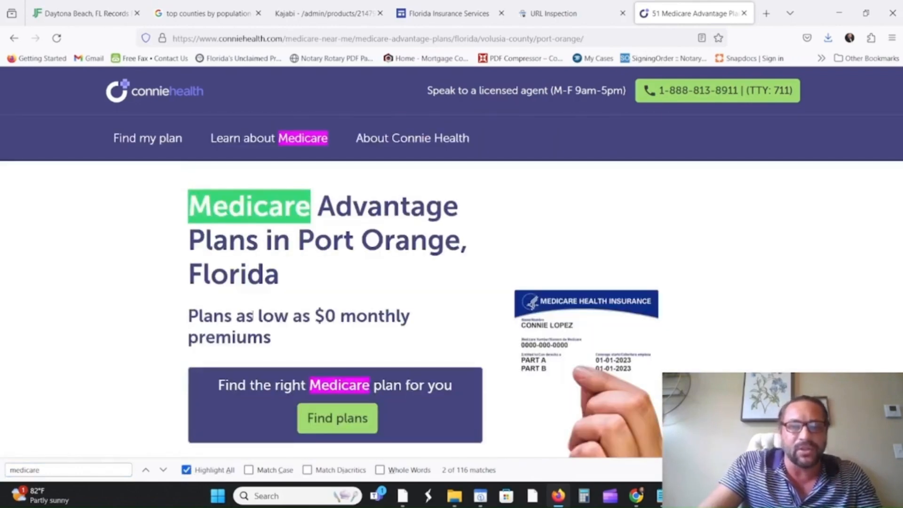
{"action": "scroll", "coordinate": [253, 315], "scroll_direction": "down", "scroll_amount": 17}
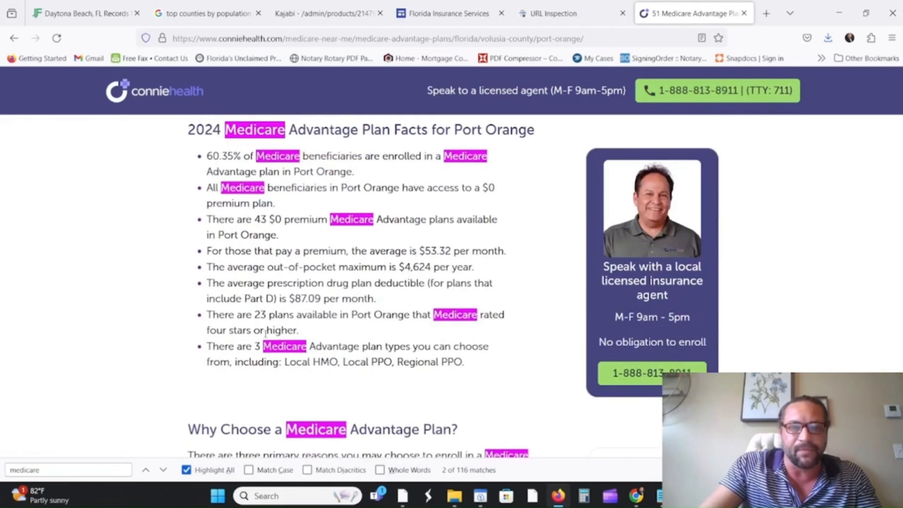
{"action": "scroll", "coordinate": [301, 359], "scroll_direction": "down", "scroll_amount": 3}
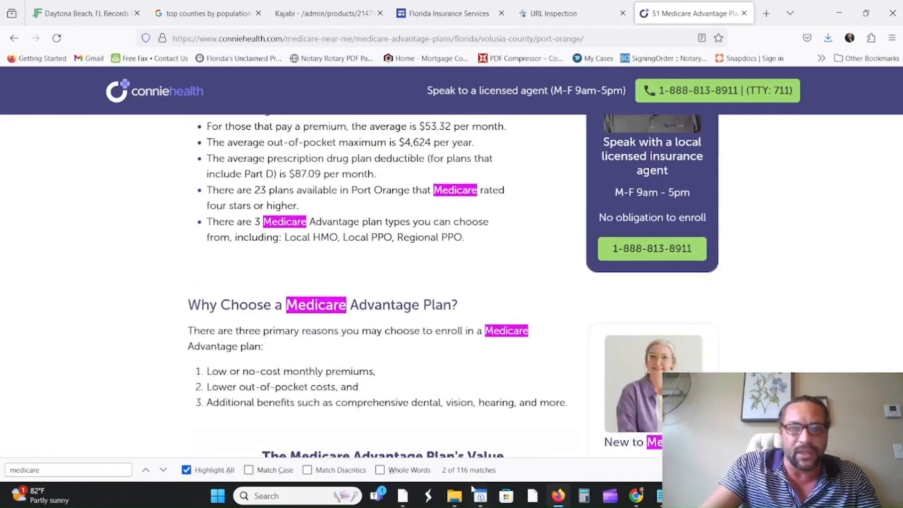
{"action": "scroll", "coordinate": [591, 328], "scroll_direction": "down", "scroll_amount": 5}
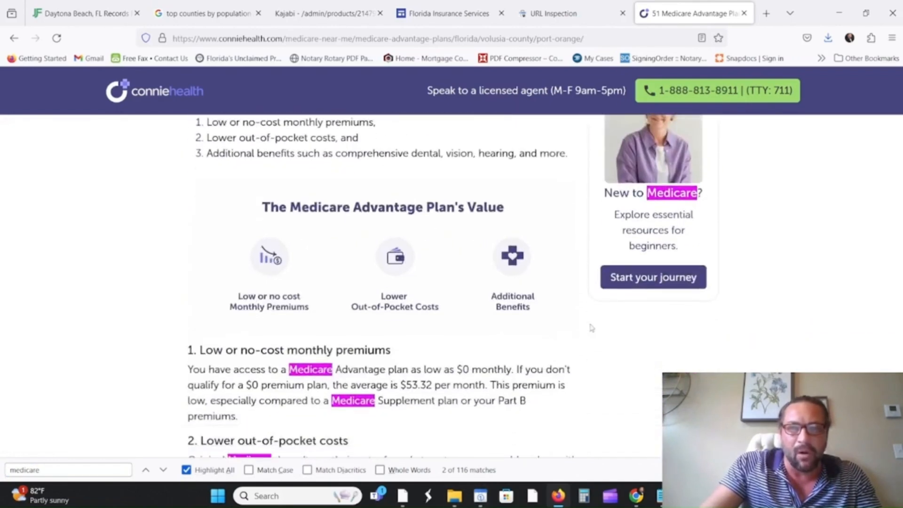
{"action": "scroll", "coordinate": [462, 334], "scroll_direction": "down", "scroll_amount": 12}
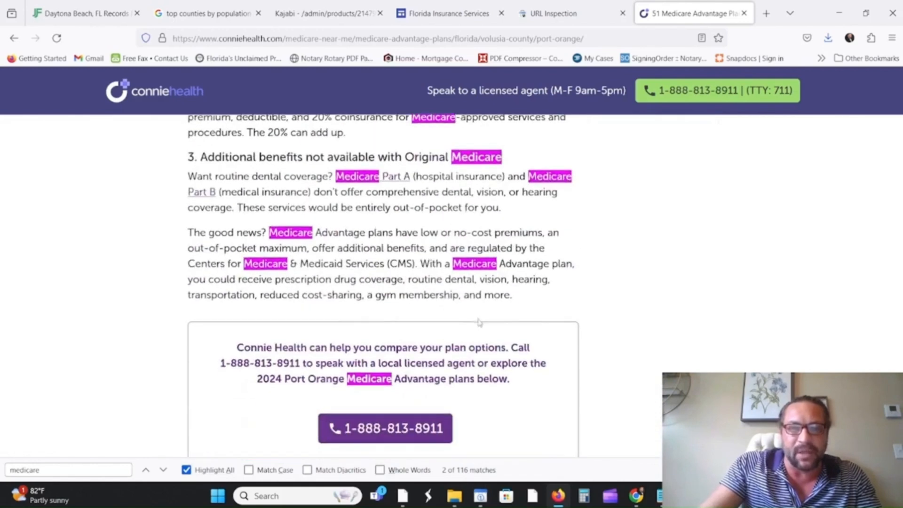
{"action": "scroll", "coordinate": [522, 366], "scroll_direction": "down", "scroll_amount": 4}
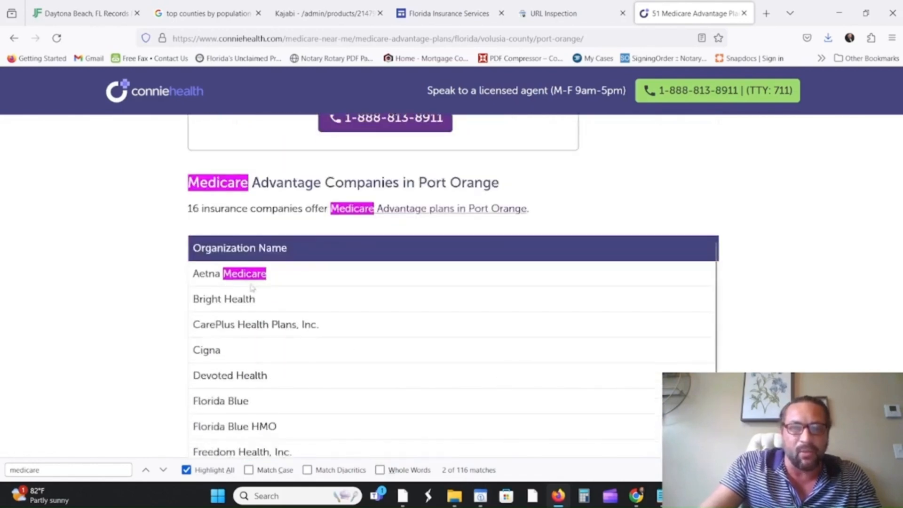
{"action": "scroll", "coordinate": [336, 363], "scroll_direction": "down", "scroll_amount": 6}
{"action": "scroll", "coordinate": [303, 342], "scroll_direction": "down", "scroll_amount": 12}
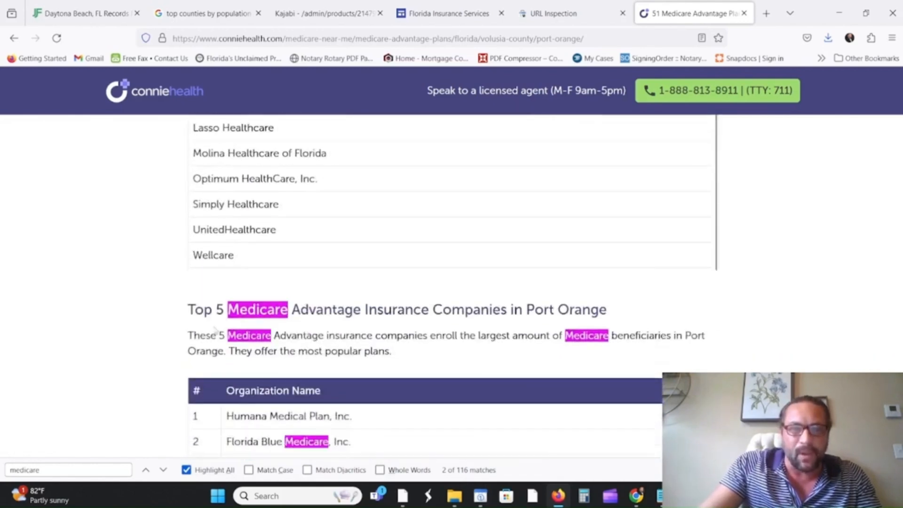
{"action": "scroll", "coordinate": [149, 332], "scroll_direction": "down", "scroll_amount": 7}
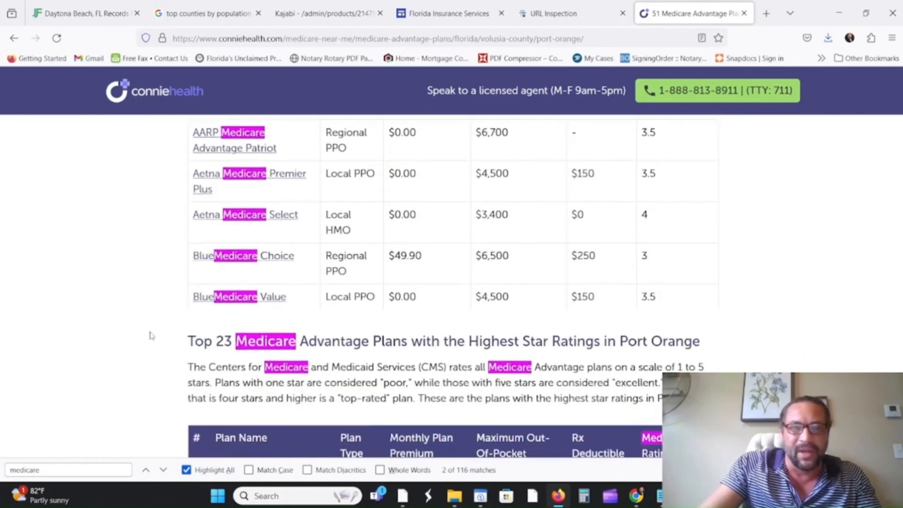
{"action": "scroll", "coordinate": [193, 350], "scroll_direction": "down", "scroll_amount": 5}
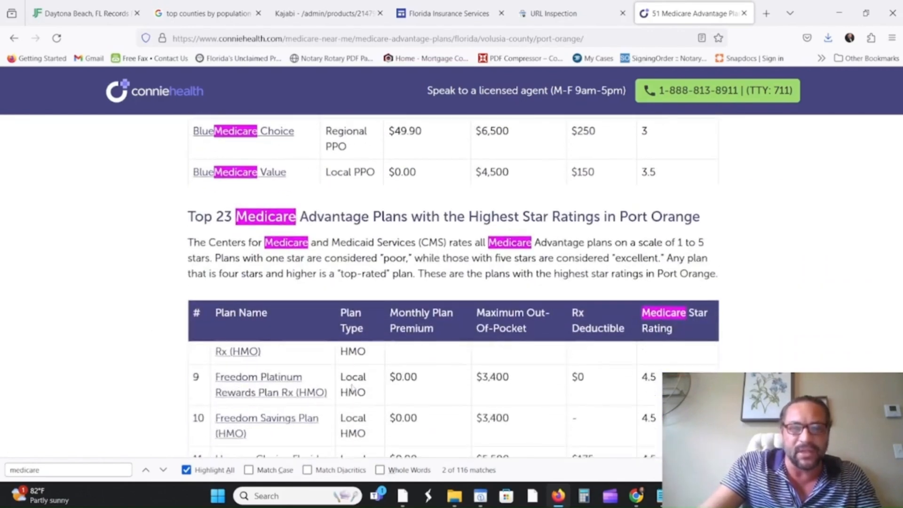
{"action": "scroll", "coordinate": [602, 380], "scroll_direction": "up", "scroll_amount": 15}
Change the search to 'Port Orange' to find its 37 matches on the competitor page.
{"action": "left_click_drag", "start_coordinate": [52, 470], "coordinate": [2, 472]}
{"action": "type", "text": "Poo"}
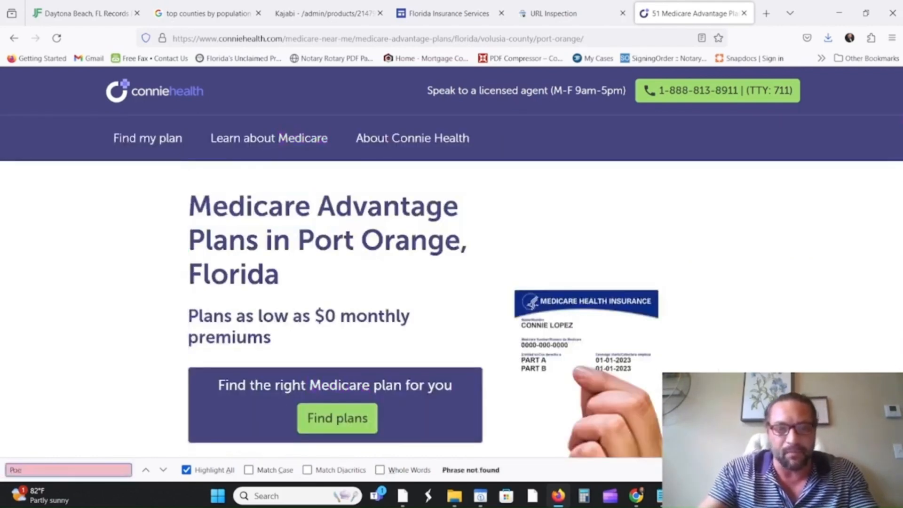
{"action": "key", "text": "BackSpace"}
{"action": "type", "text": "rt Orange"}
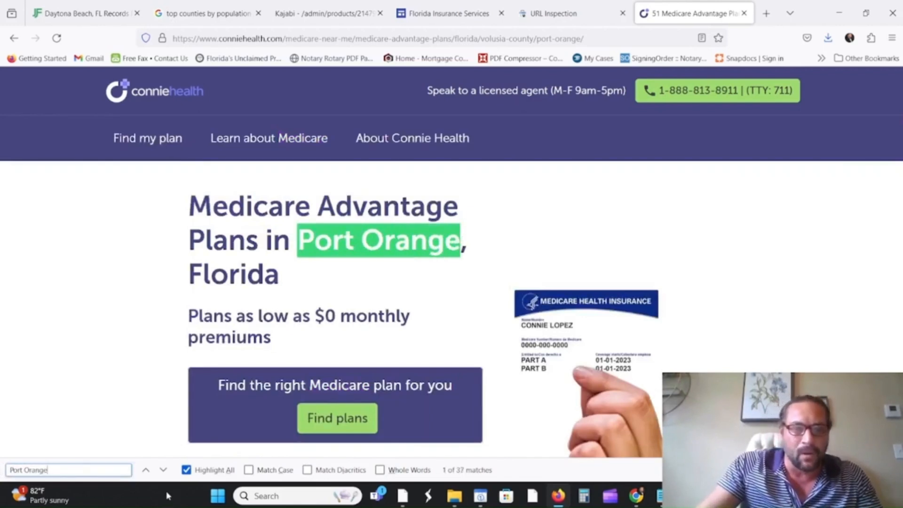
{"action": "key", "text": "Return"}
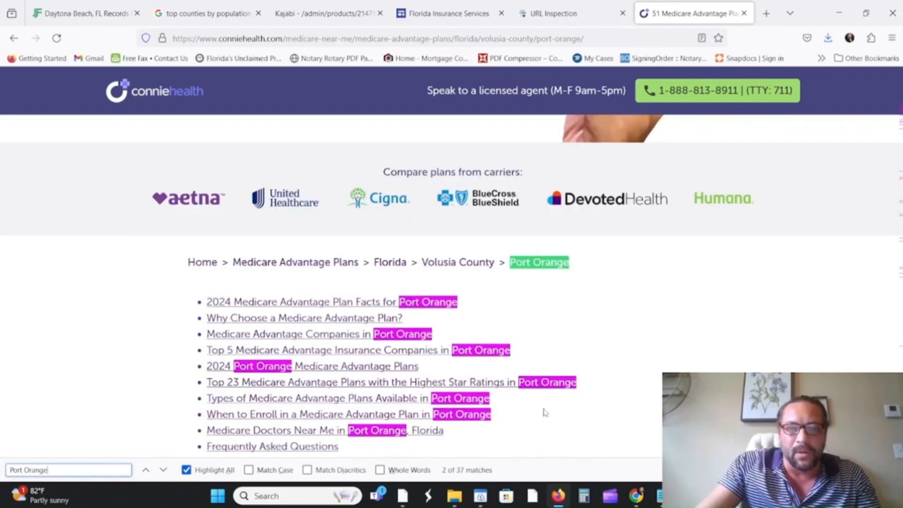
{"action": "scroll", "coordinate": [542, 411], "scroll_direction": "down", "scroll_amount": 3}
{"action": "scroll", "coordinate": [578, 417], "scroll_direction": "up", "scroll_amount": 10}
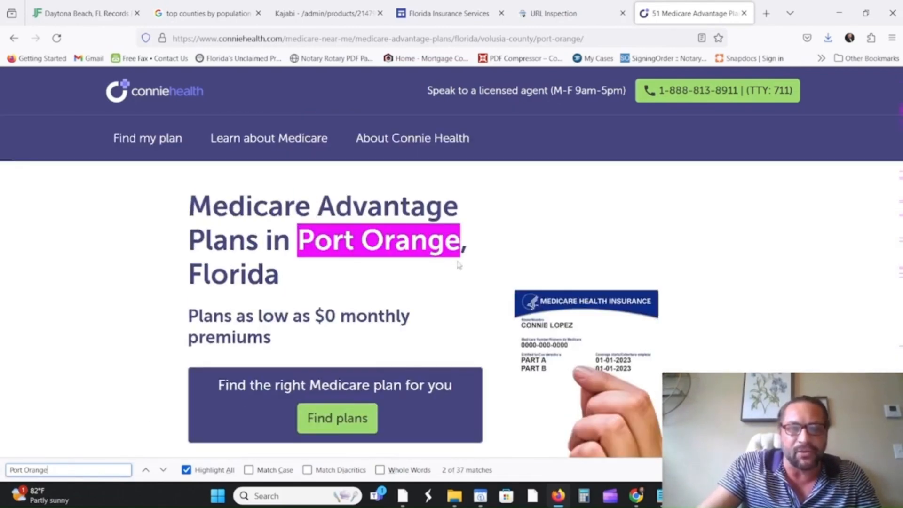
{"action": "scroll", "coordinate": [465, 254], "scroll_direction": "down", "scroll_amount": 5}
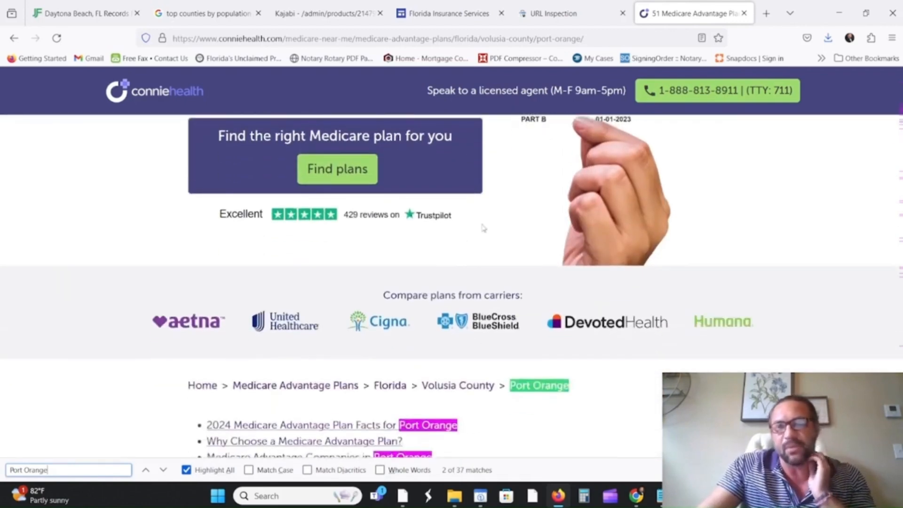
{"action": "left_click", "coordinate": [458, 13]}
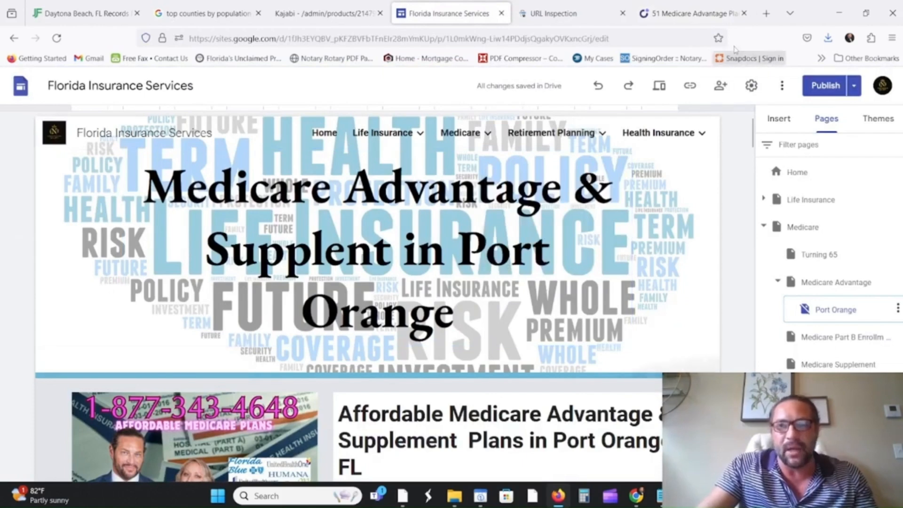
Google 'medicare advantage port orange' in a new tab and open the Florida Insurance Services Port Orange result.
{"action": "mouse_move", "coordinate": [549, 201]}
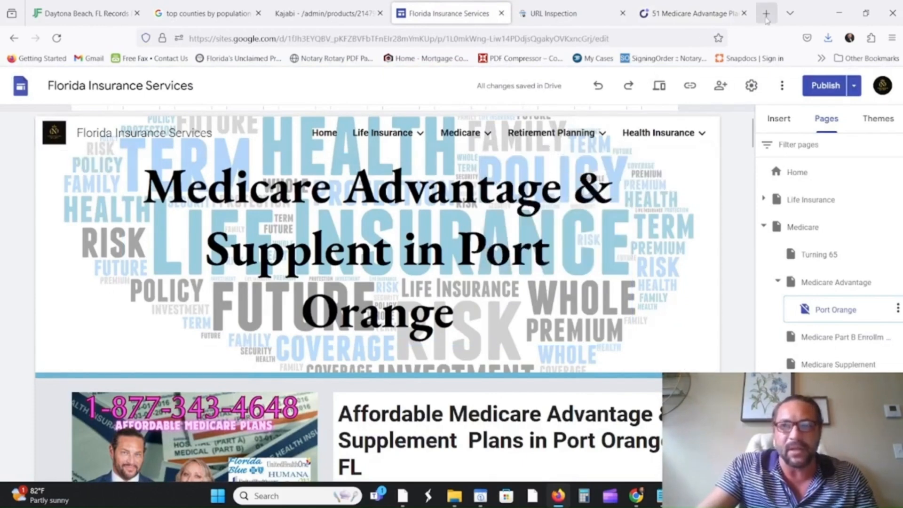
{"action": "left_click", "coordinate": [765, 13]}
{"action": "left_click", "coordinate": [299, 205]}
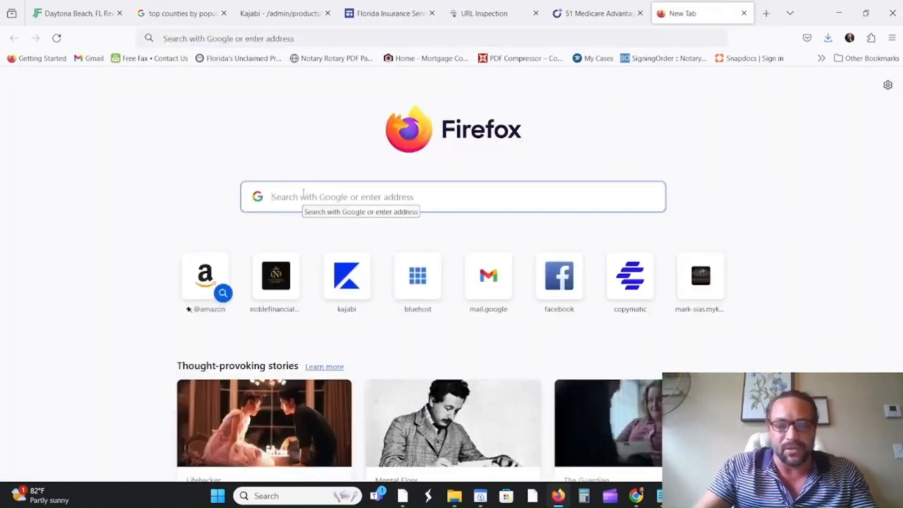
{"action": "type", "text": "medicare a"}
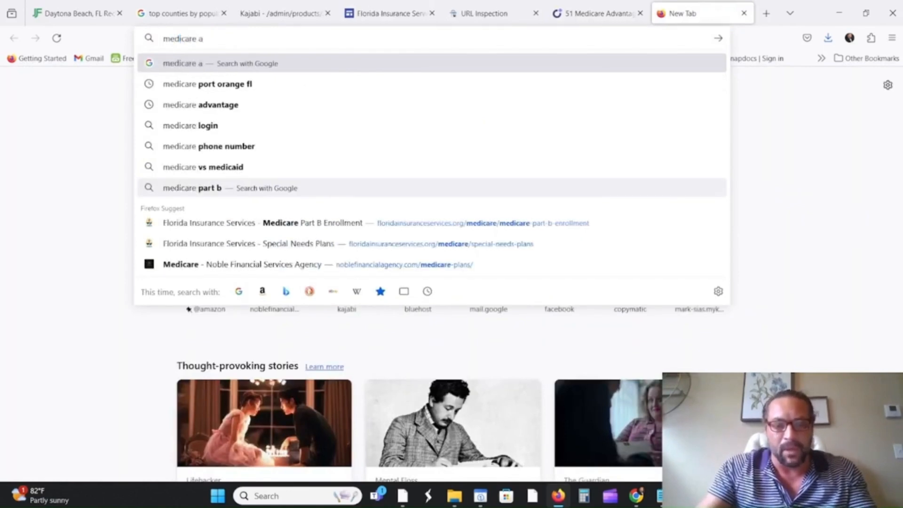
{"action": "type", "text": "dvantage "}
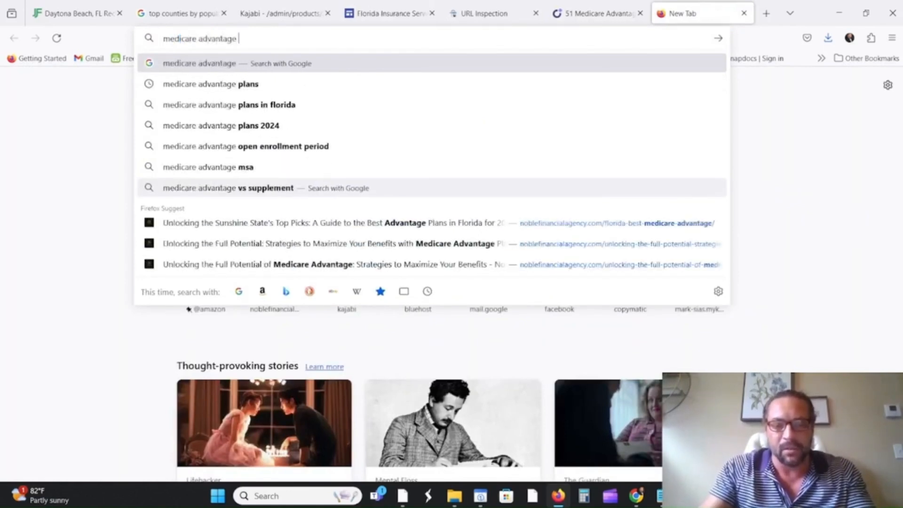
{"action": "type", "text": "port orange"}
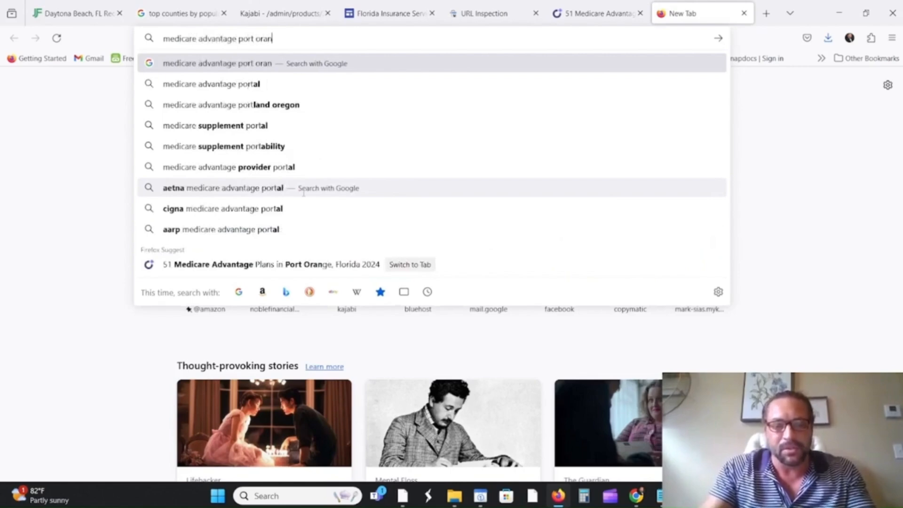
{"action": "key", "text": "Return"}
{"action": "scroll", "coordinate": [252, 254], "scroll_direction": "down", "scroll_amount": 6}
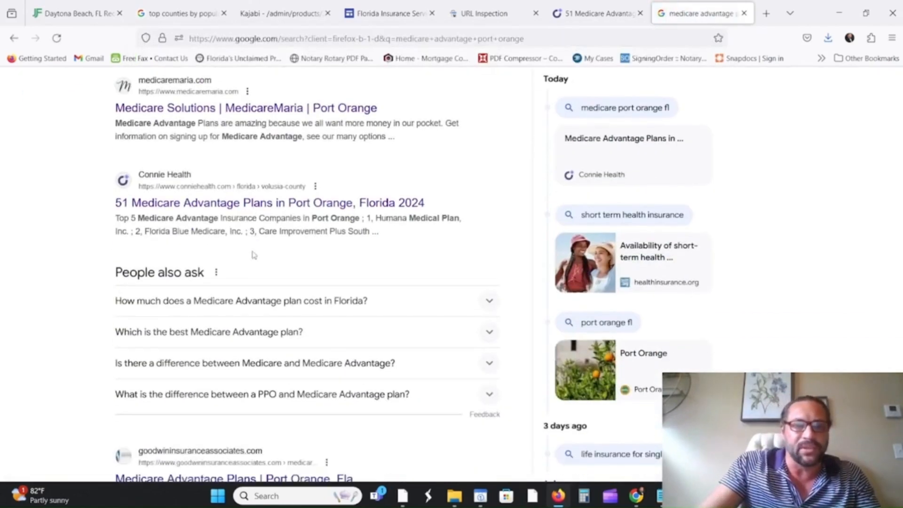
{"action": "scroll", "coordinate": [220, 254], "scroll_direction": "up", "scroll_amount": 4}
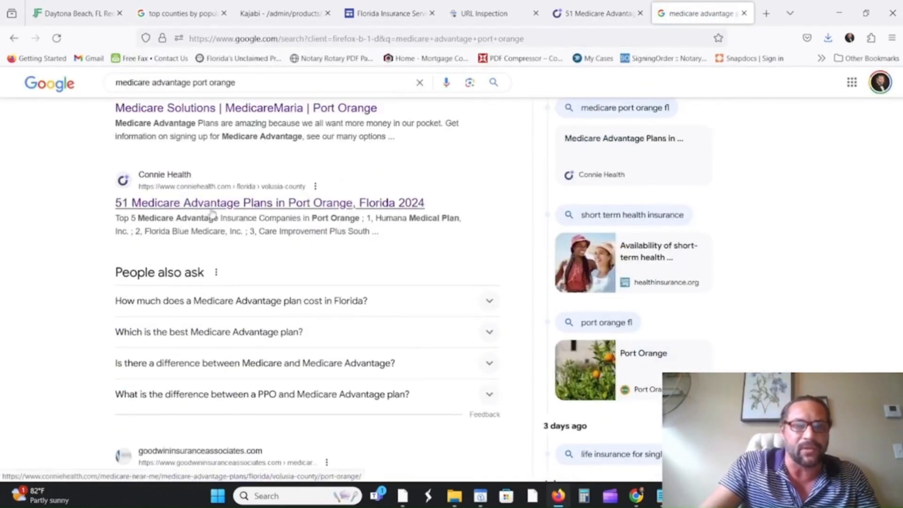
{"action": "scroll", "coordinate": [212, 235], "scroll_direction": "down", "scroll_amount": 6}
{"action": "scroll", "coordinate": [205, 253], "scroll_direction": "down", "scroll_amount": 1}
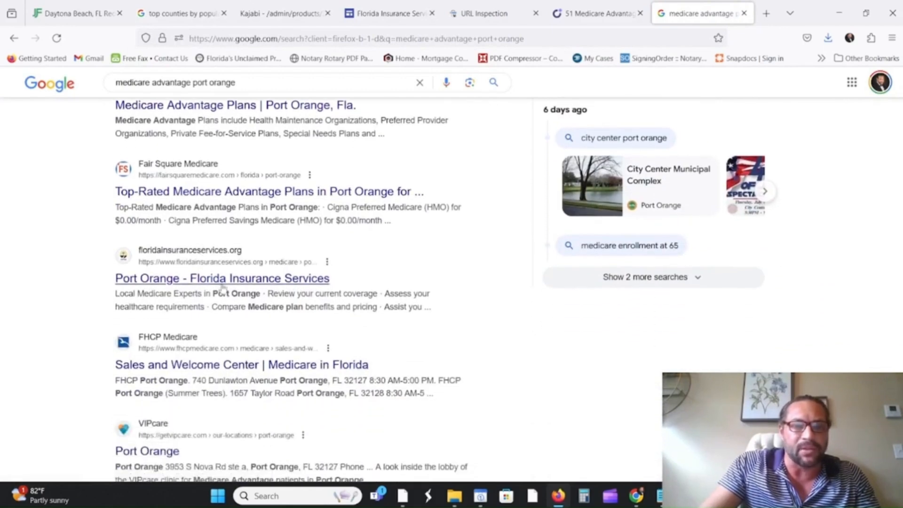
{"action": "left_click", "coordinate": [248, 282]}
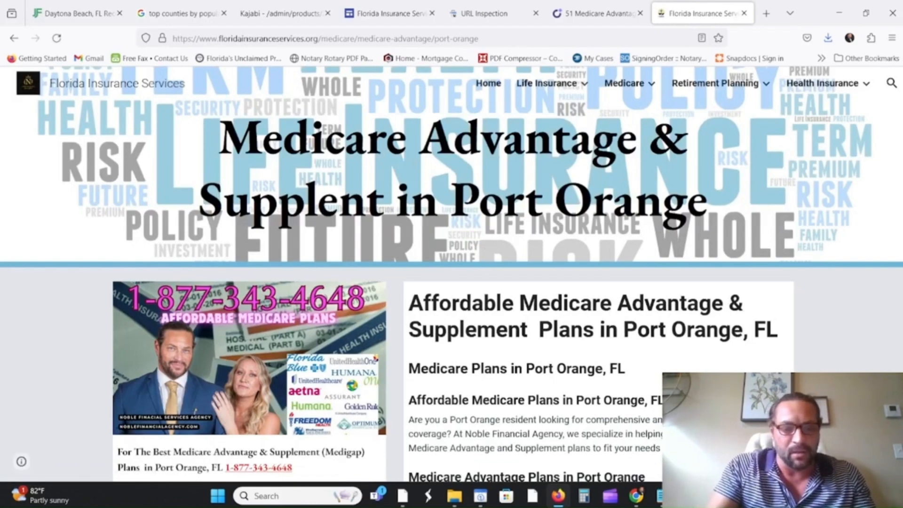
Search the live Port Orange page for 'Port Orange', showing 24 matches.
{"action": "key", "text": "ctrl+f"}
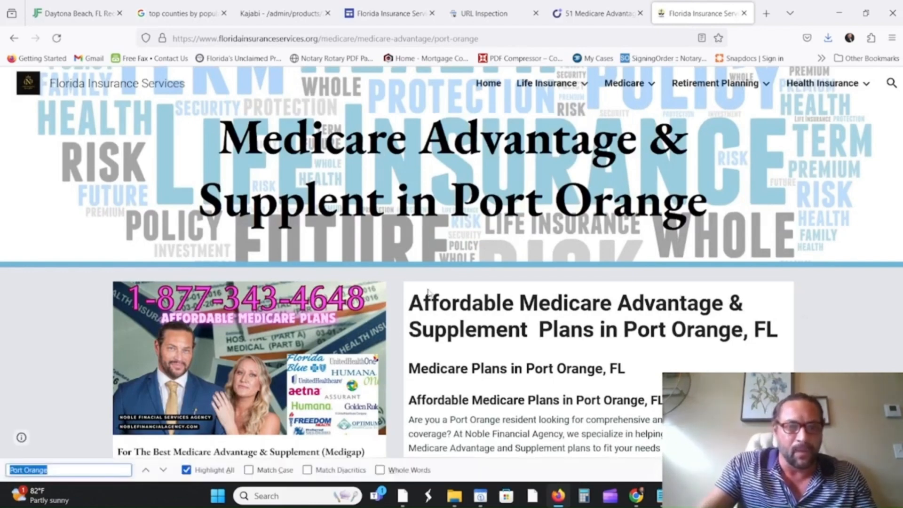
{"action": "key", "text": "Return"}
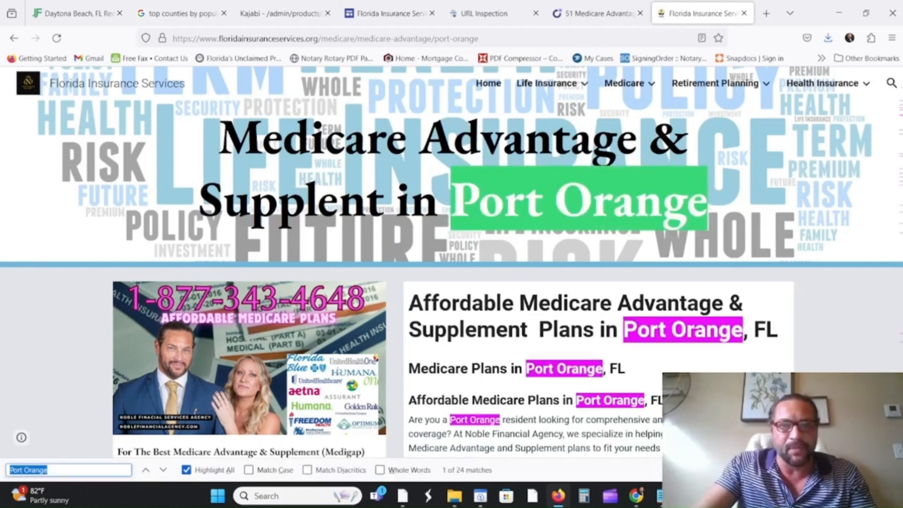
{"action": "scroll", "coordinate": [543, 313], "scroll_direction": "down", "scroll_amount": 4}
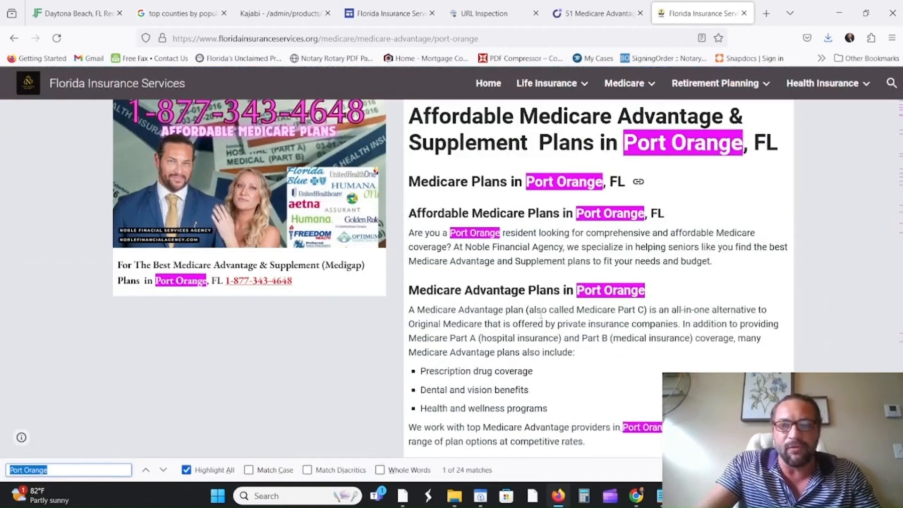
{"action": "scroll", "coordinate": [511, 351], "scroll_direction": "up", "scroll_amount": 3}
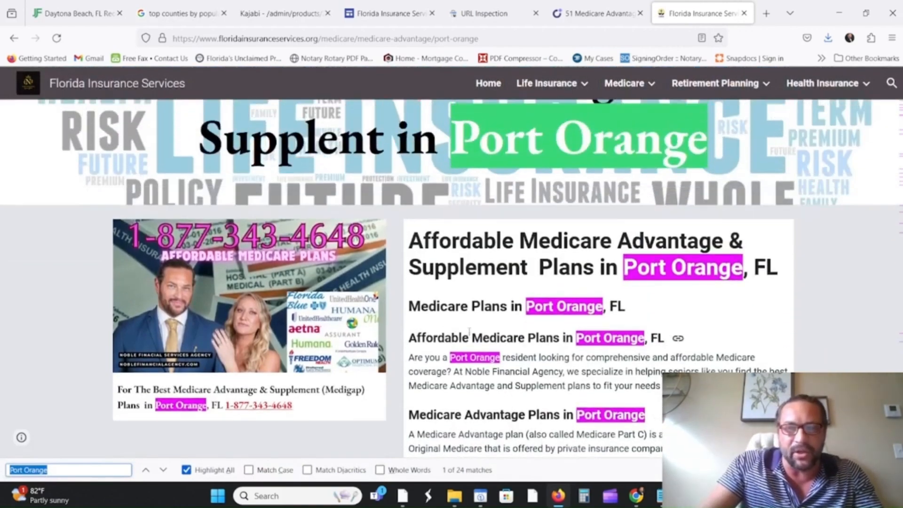
Replace the search with 'Medicare' to count 67 matches and scroll through them.
{"action": "left_click_drag", "start_coordinate": [64, 470], "coordinate": [2, 464]}
{"action": "type", "text": "Med"}
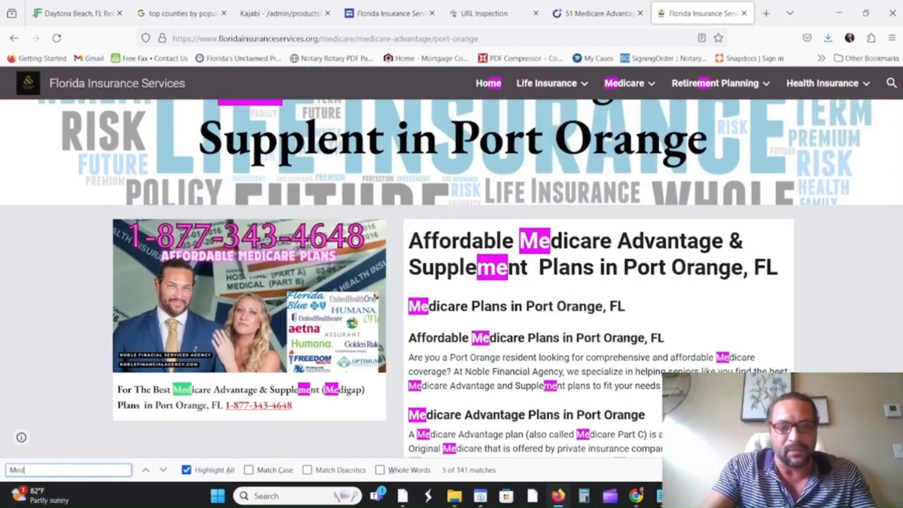
{"action": "type", "text": "icare"}
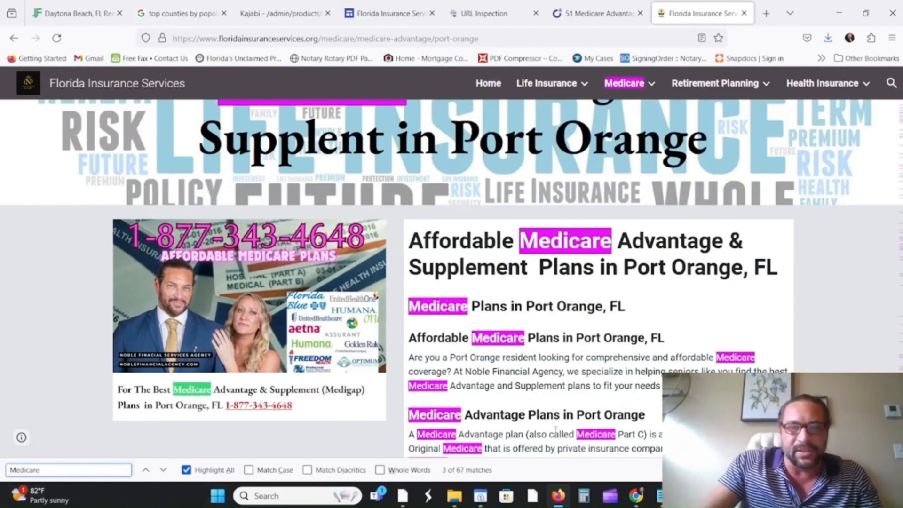
{"action": "scroll", "coordinate": [523, 421], "scroll_direction": "down", "scroll_amount": 8}
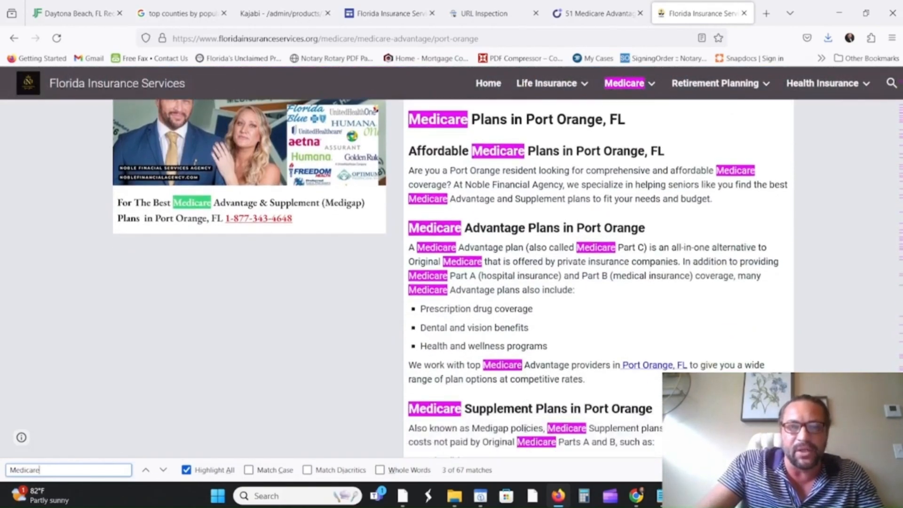
{"action": "scroll", "coordinate": [518, 429], "scroll_direction": "down", "scroll_amount": 15}
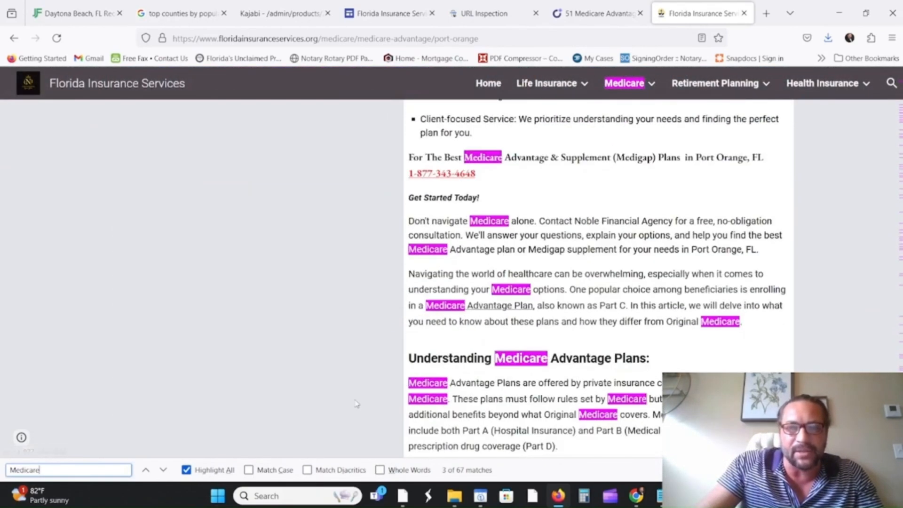
{"action": "scroll", "coordinate": [356, 404], "scroll_direction": "down", "scroll_amount": 10}
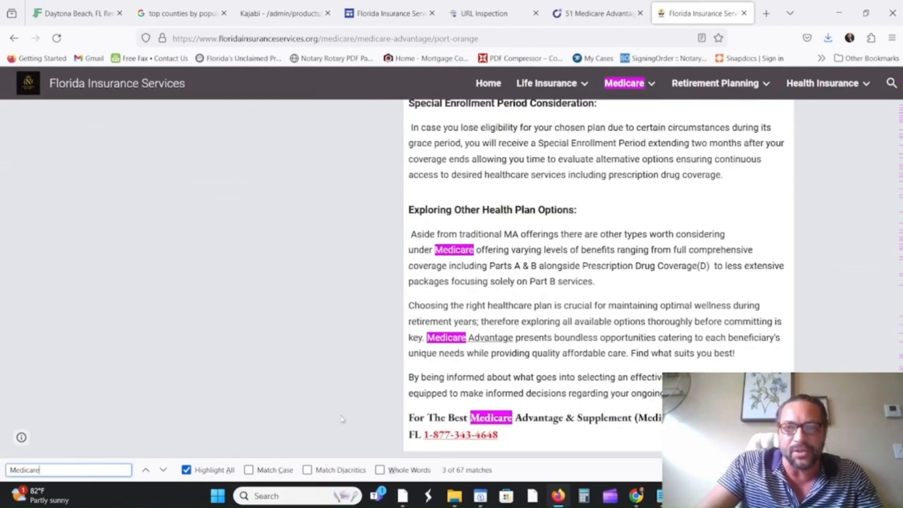
{"action": "scroll", "coordinate": [342, 418], "scroll_direction": "down", "scroll_amount": 6}
{"action": "scroll", "coordinate": [574, 414], "scroll_direction": "up", "scroll_amount": 3}
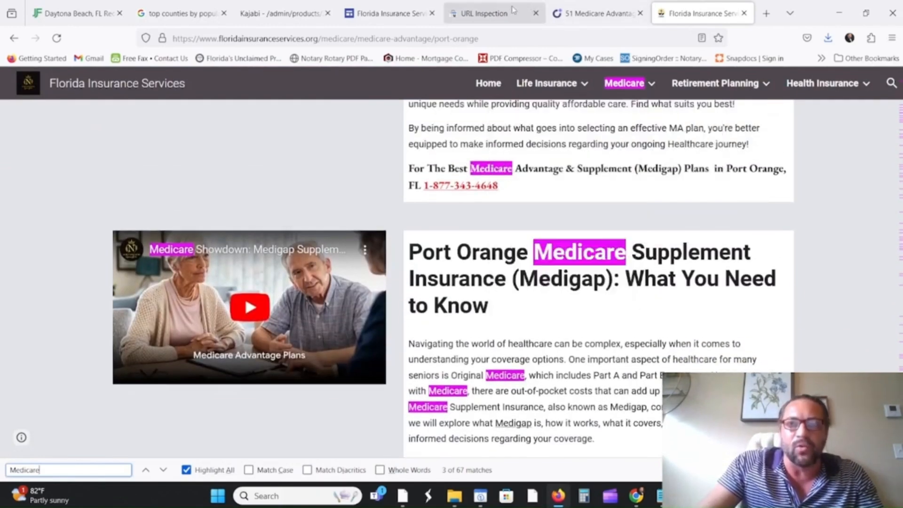
{"action": "left_click", "coordinate": [484, 14]}
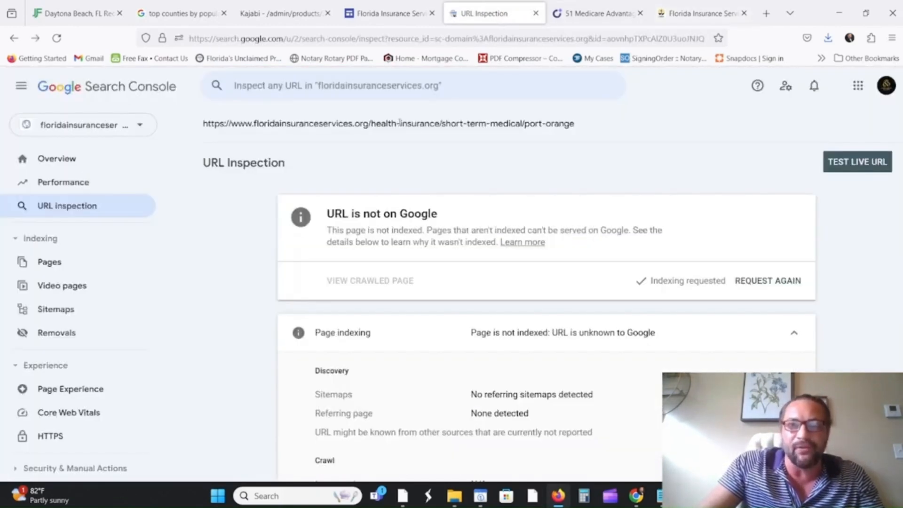
Copy the web address of the published Port Orange Medicare Advantage page.
{"action": "left_click", "coordinate": [696, 13]}
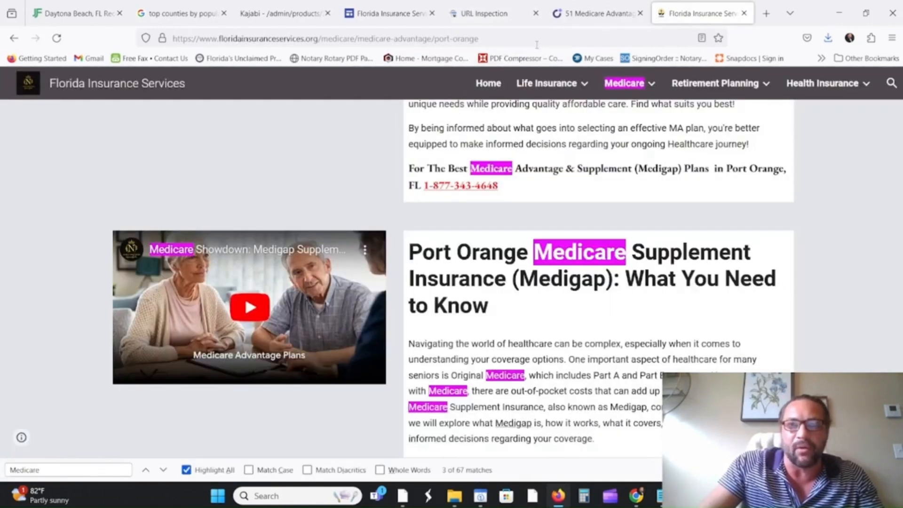
{"action": "left_click", "coordinate": [541, 43]}
{"action": "right_click", "coordinate": [541, 43]}
{"action": "left_click", "coordinate": [564, 118]}
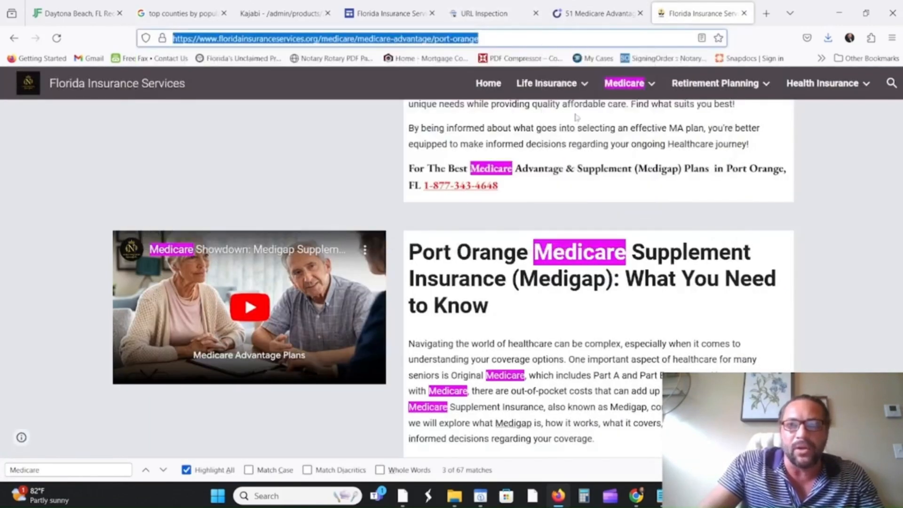
Run a Search Console URL Inspection on the Port Orange page address.
{"action": "left_click", "coordinate": [489, 14]}
{"action": "left_click", "coordinate": [367, 87]}
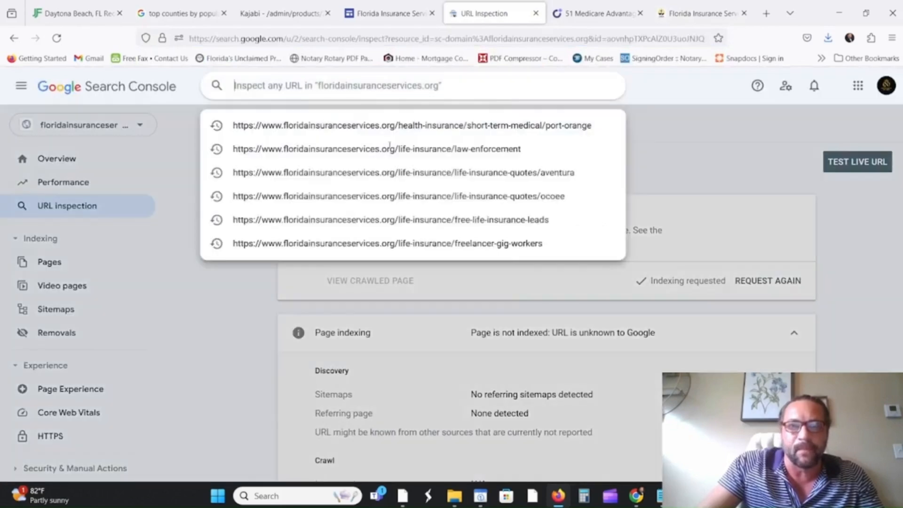
{"action": "right_click", "coordinate": [369, 96]}
{"action": "left_click", "coordinate": [394, 185]}
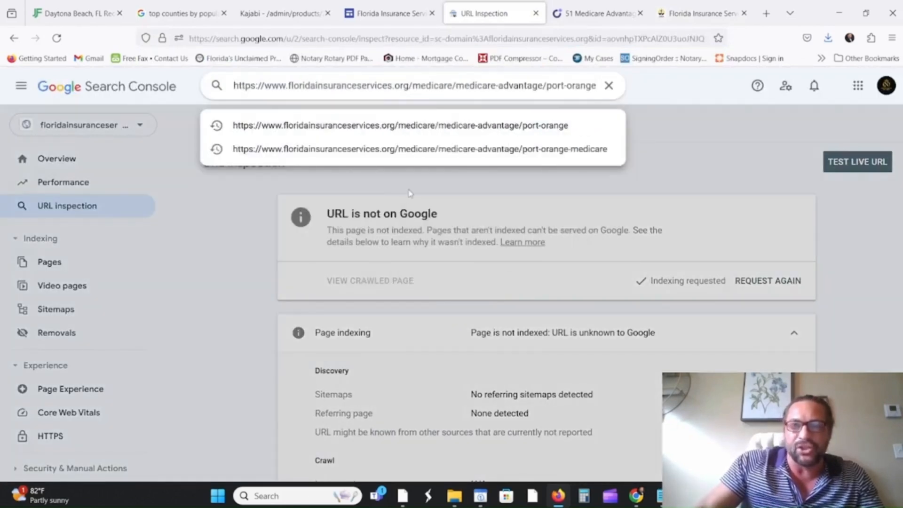
{"action": "key", "text": "Return"}
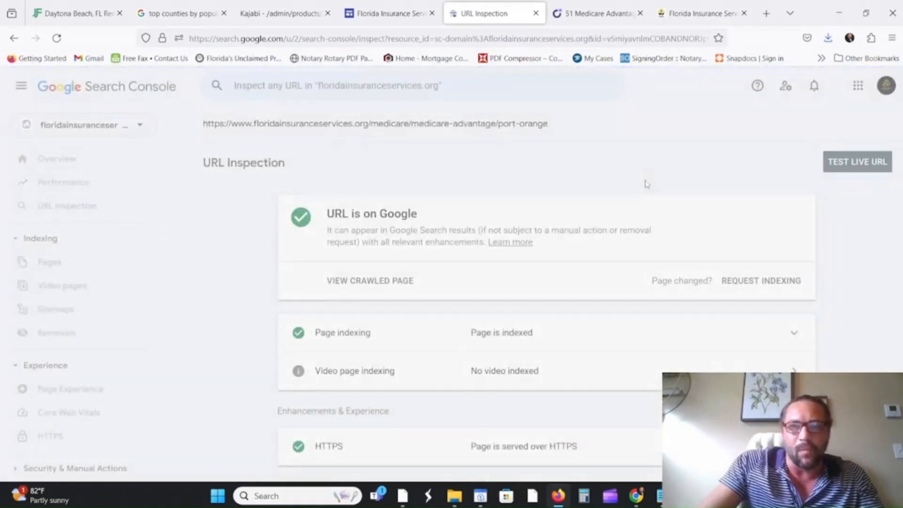
Check the Sites editor, confirm the page is on Google, then view Connie Health's Port Orange page.
{"action": "left_click", "coordinate": [391, 14]}
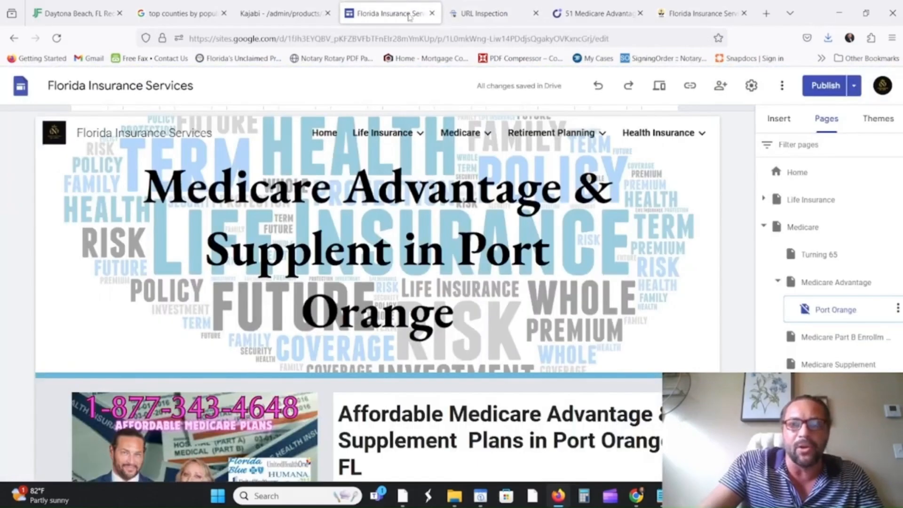
{"action": "scroll", "coordinate": [549, 324], "scroll_direction": "down", "scroll_amount": 3}
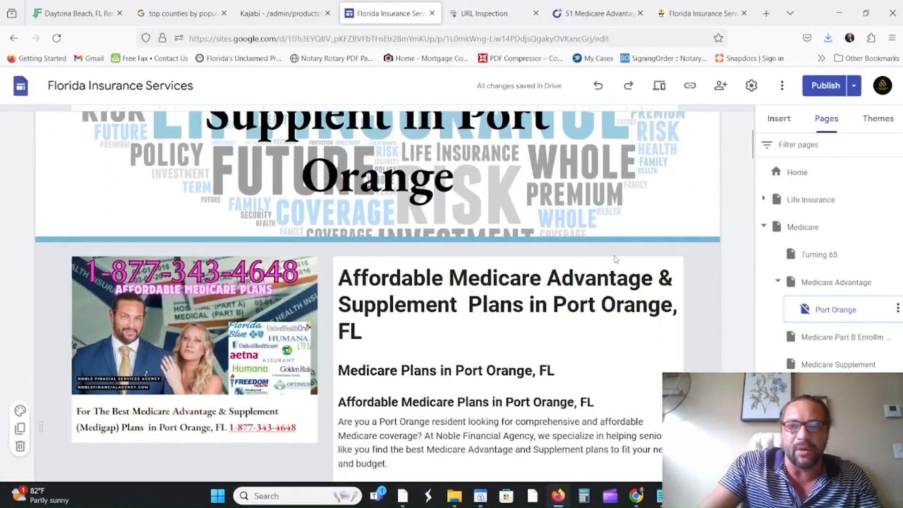
{"action": "scroll", "coordinate": [588, 289], "scroll_direction": "down", "scroll_amount": 3}
{"action": "scroll", "coordinate": [590, 285], "scroll_direction": "up", "scroll_amount": 10}
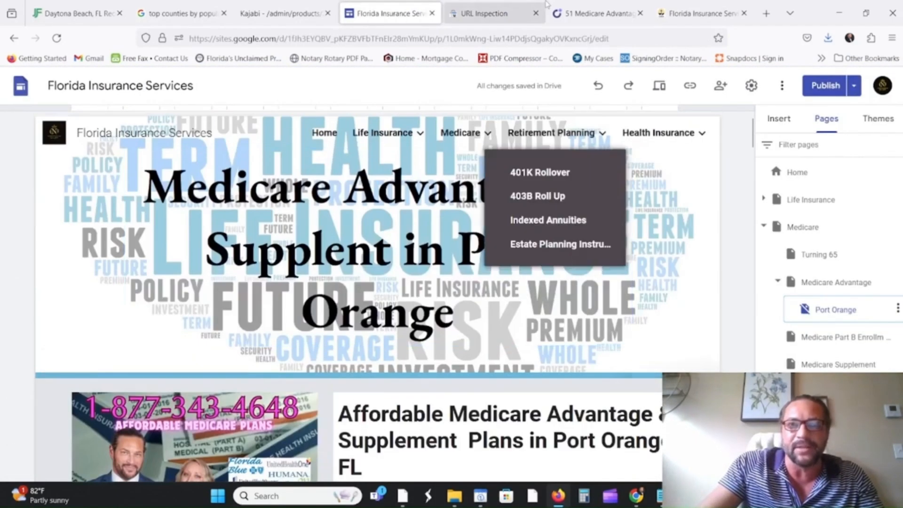
{"action": "left_click", "coordinate": [498, 15]}
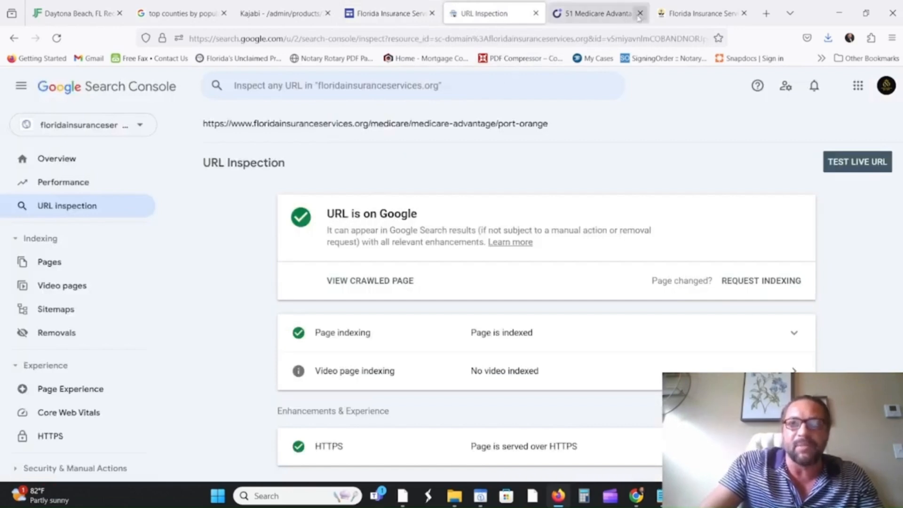
{"action": "left_click", "coordinate": [702, 12]}
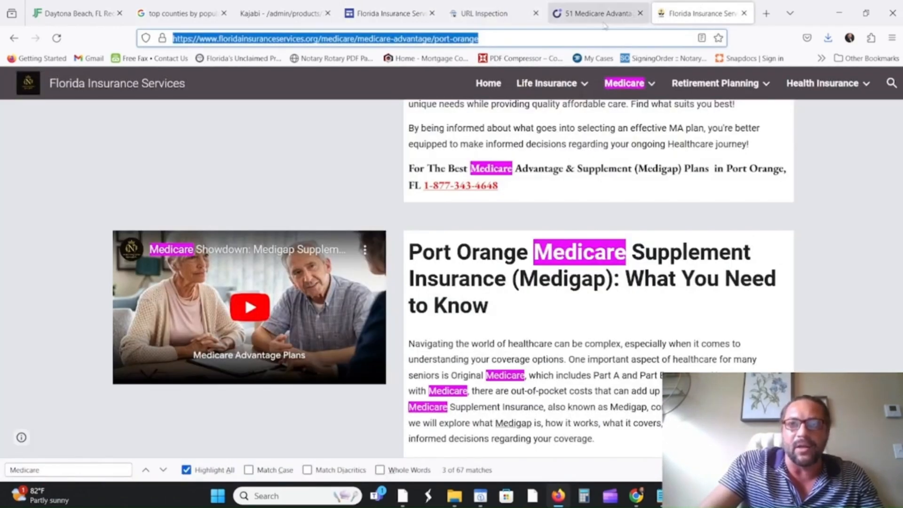
{"action": "left_click", "coordinate": [601, 18]}
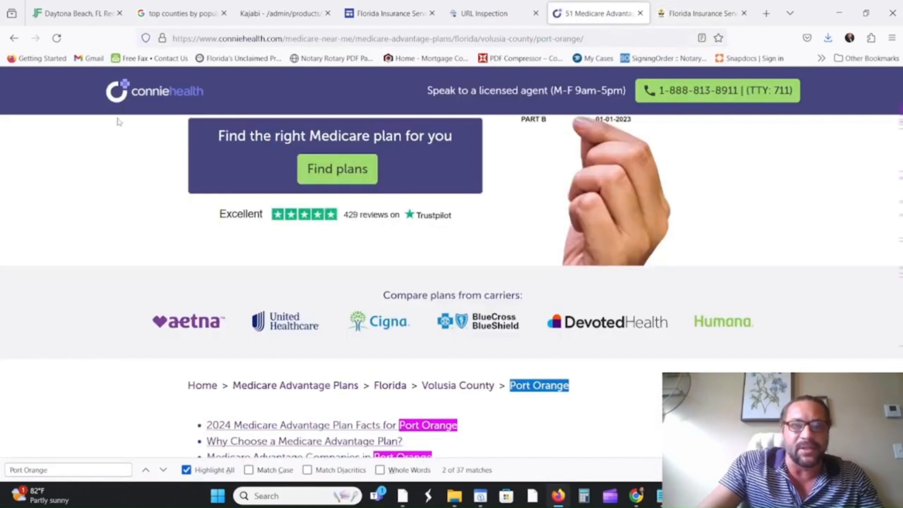